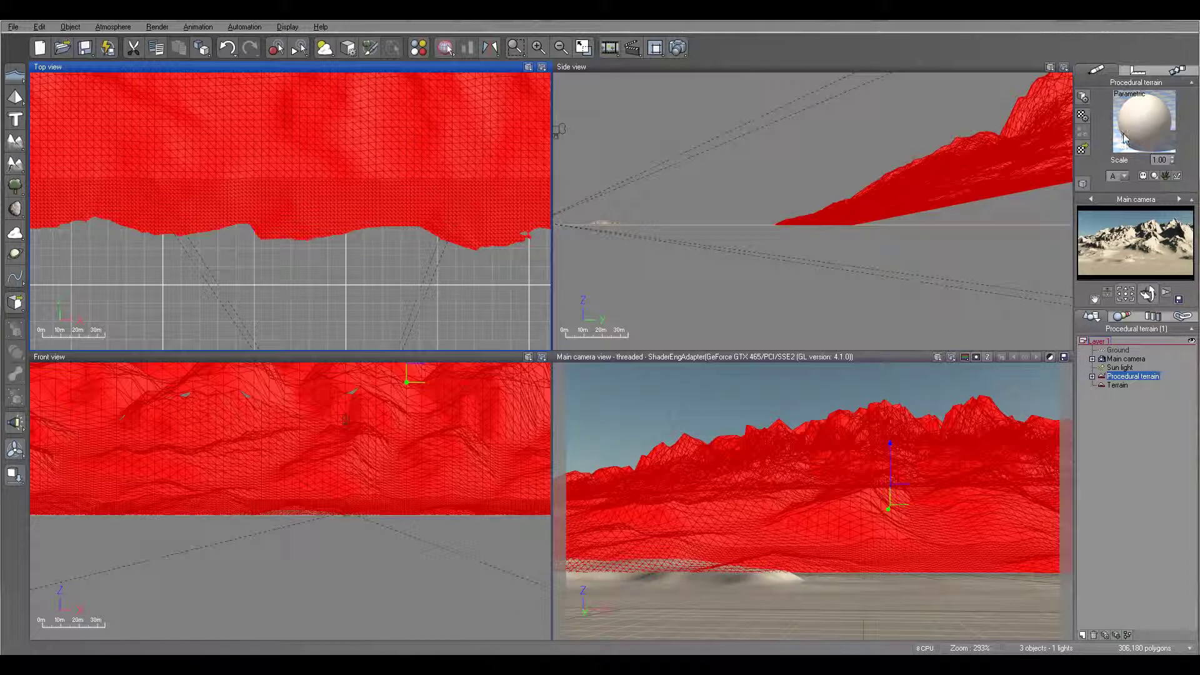
Browse the landscape materials and apply Rocks and Plants to the procedural terrain
left_click(1112, 145)
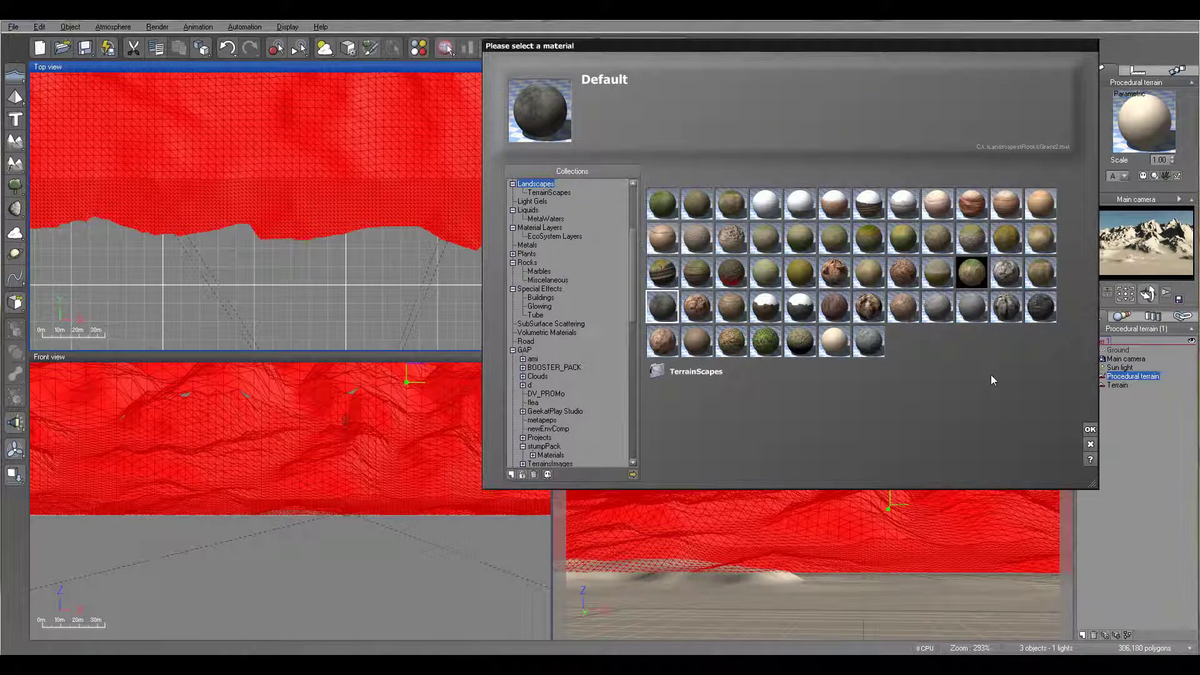
left_click(1005, 273)
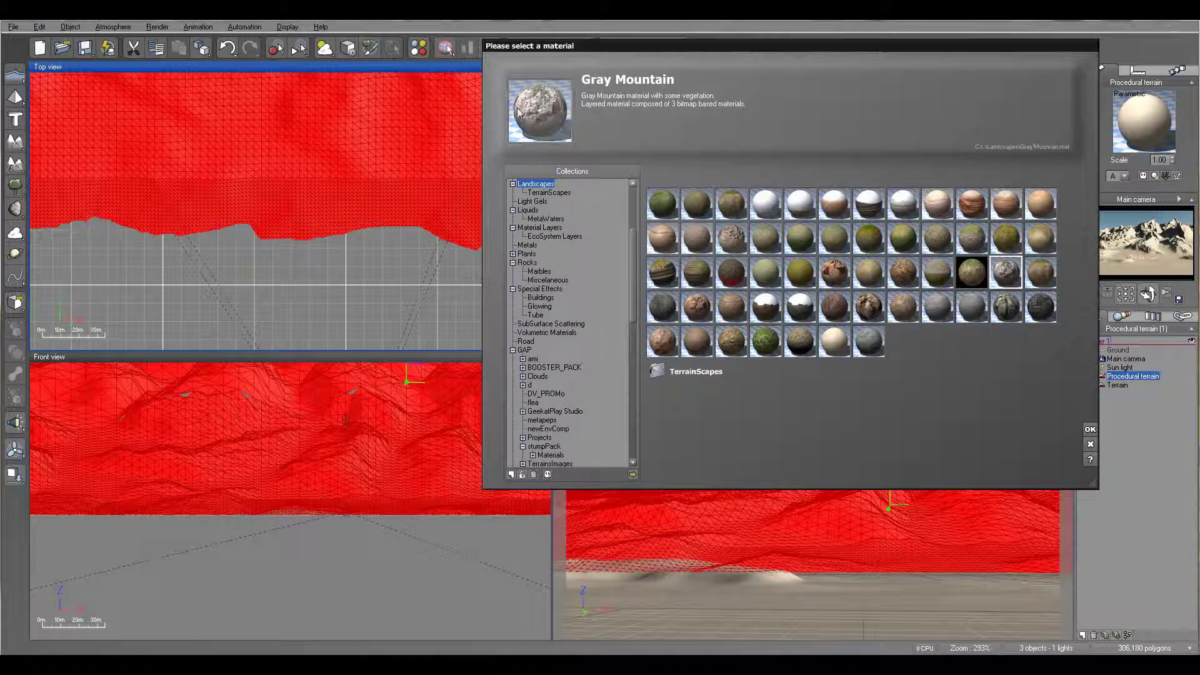
left_click(662, 306)
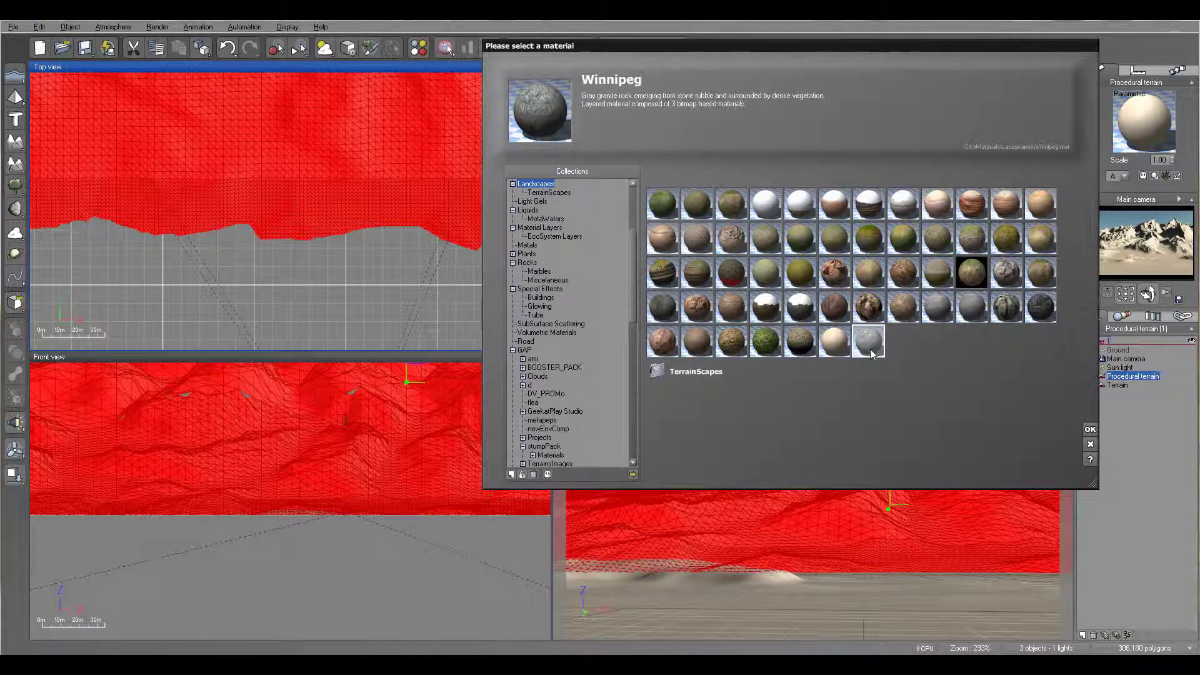
left_click(928, 313)
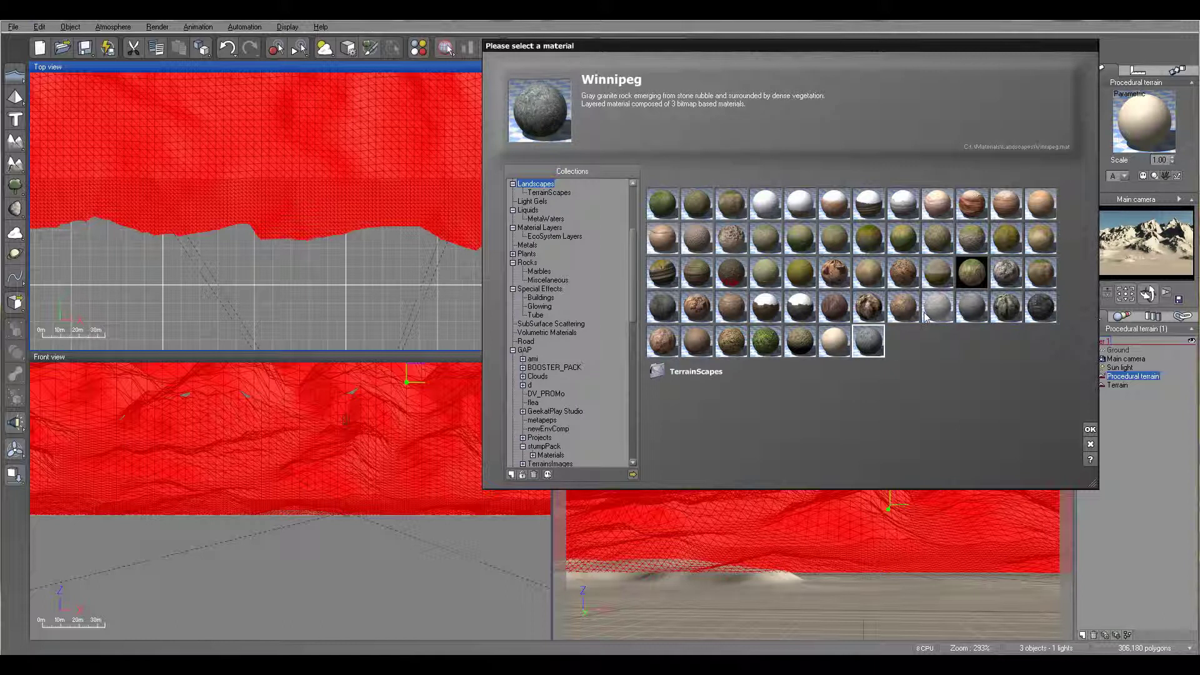
left_click(967, 312)
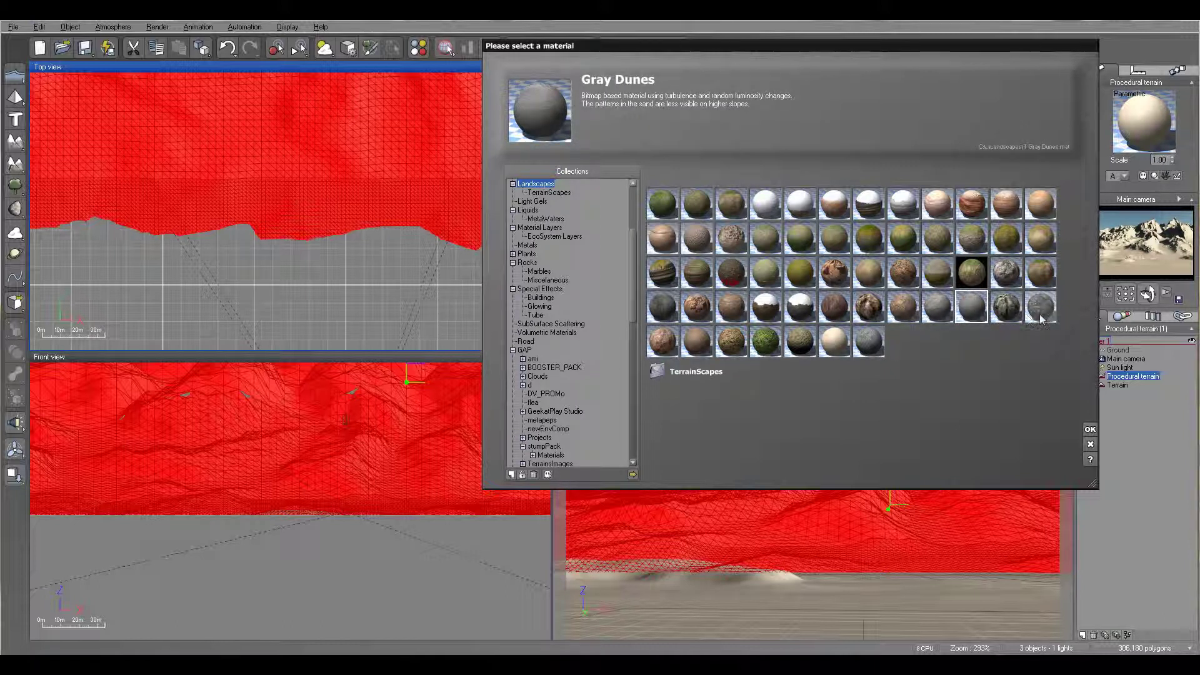
left_click(1040, 314)
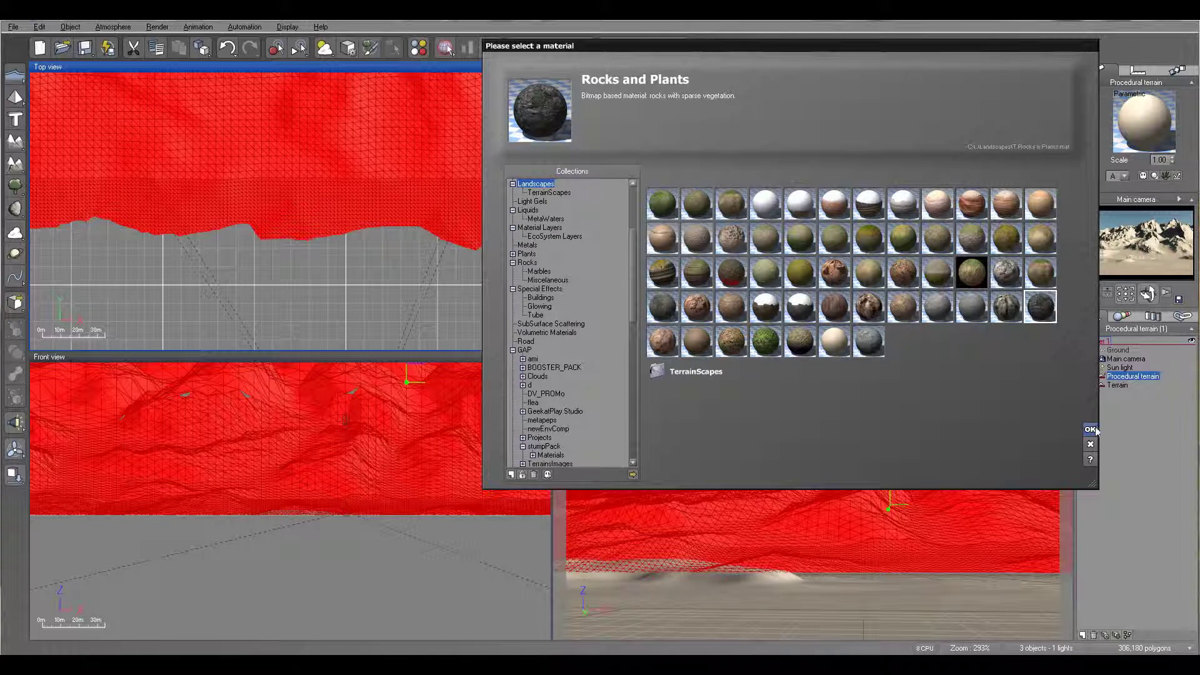
left_click(1091, 429)
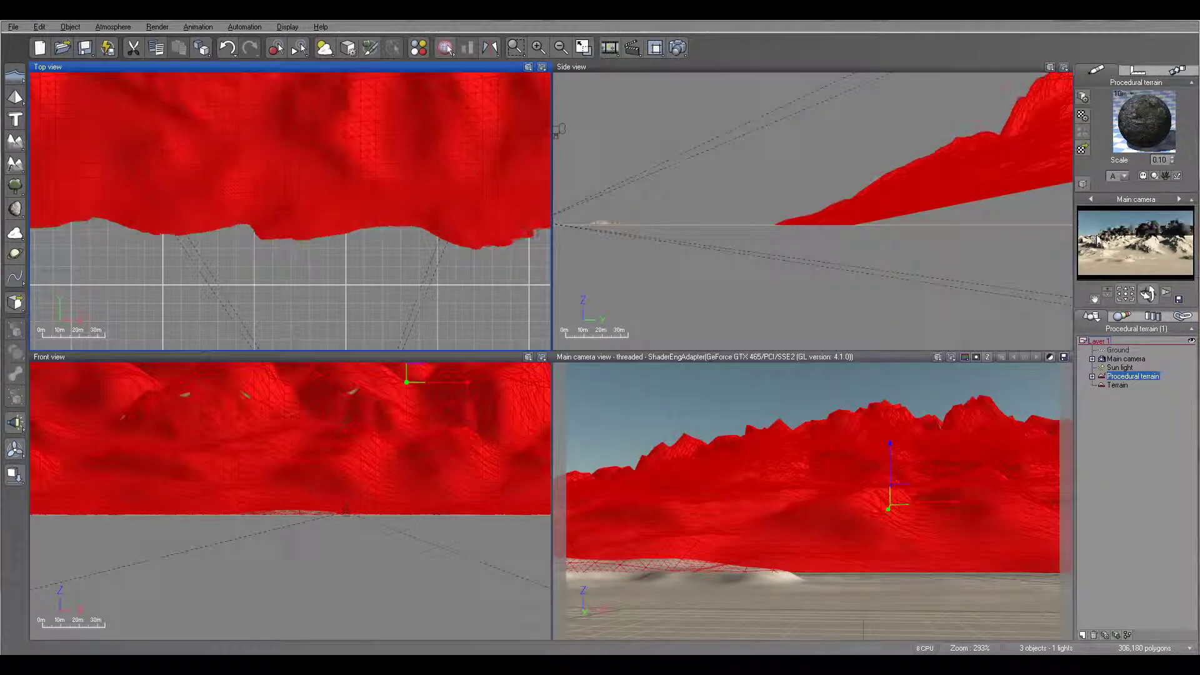
Render the scene to check the Rocks and Plants material on the mountains, and close the render display
left_click(678, 48)
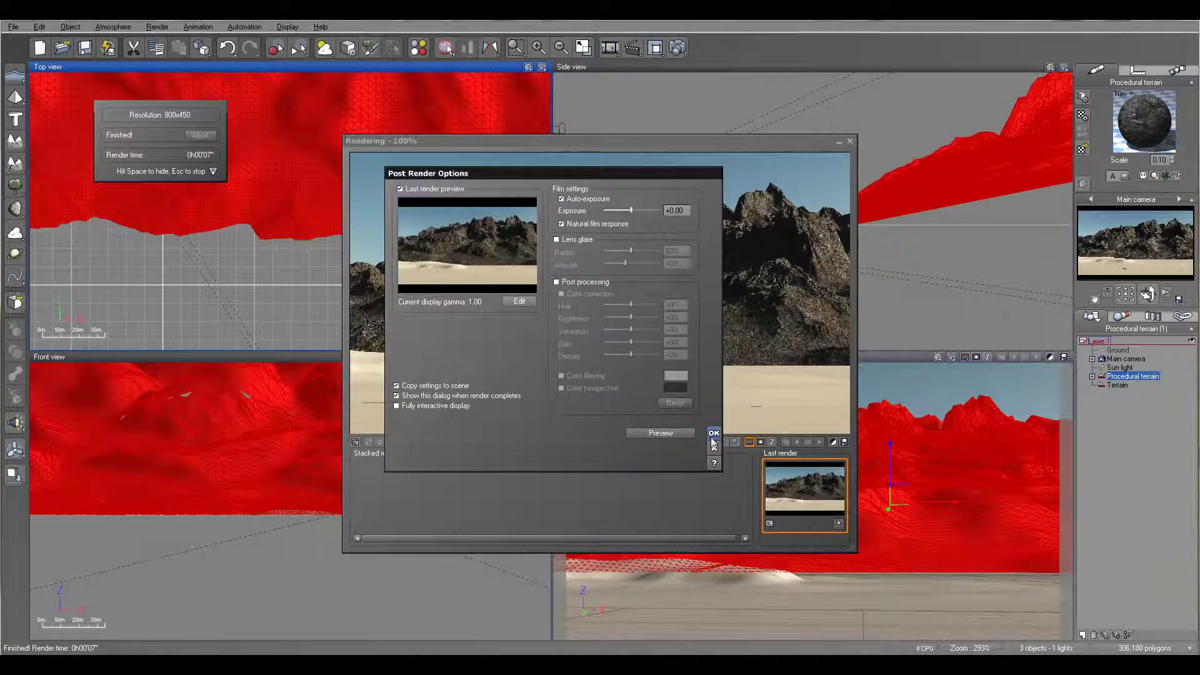
left_click(713, 433)
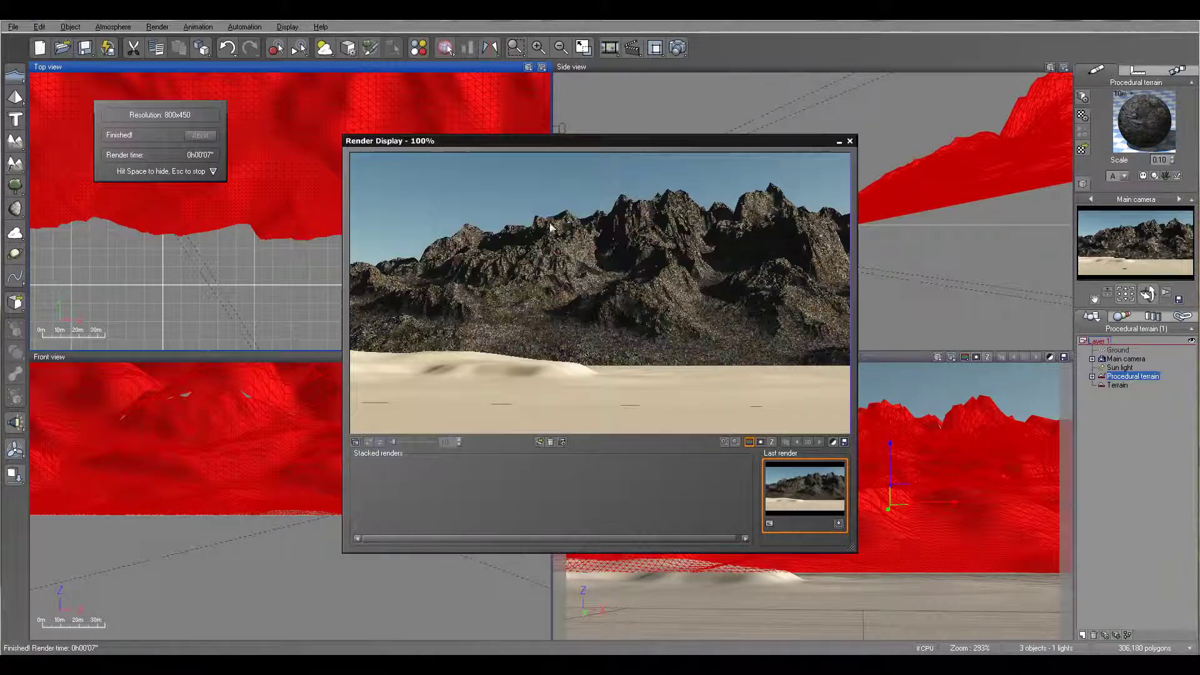
left_click(849, 141)
Apply the Gray Mountain landscape material to the procedural terrain and test it with a render
double_click(1144, 122)
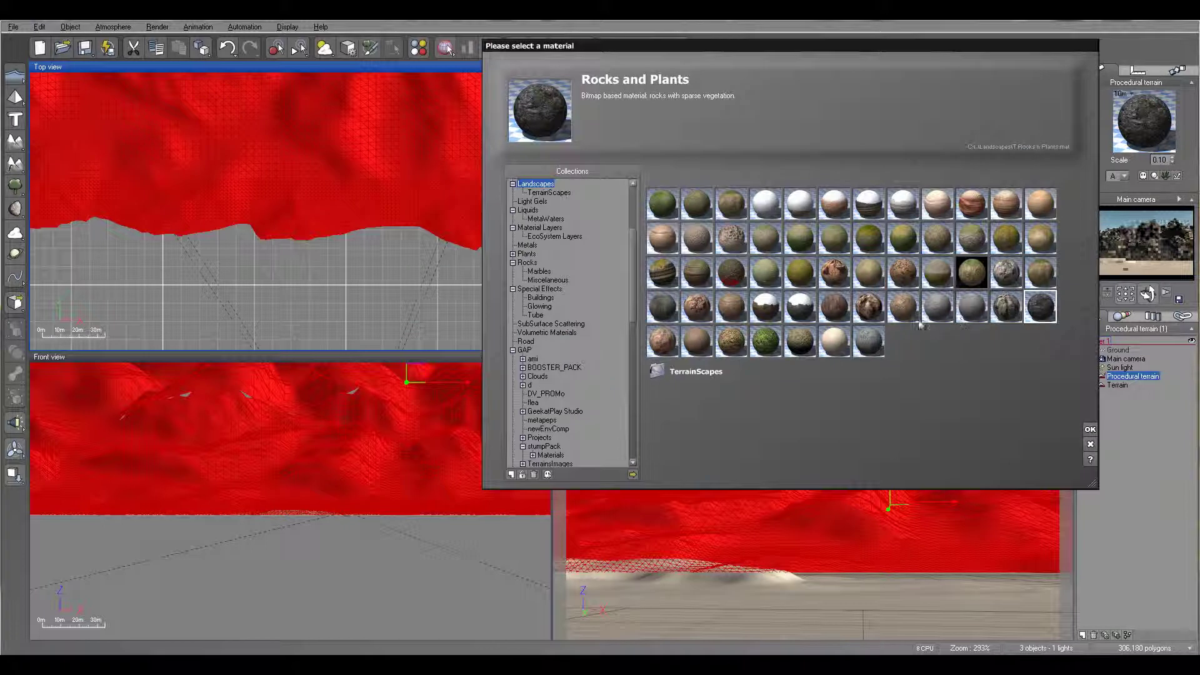
left_click(1006, 273)
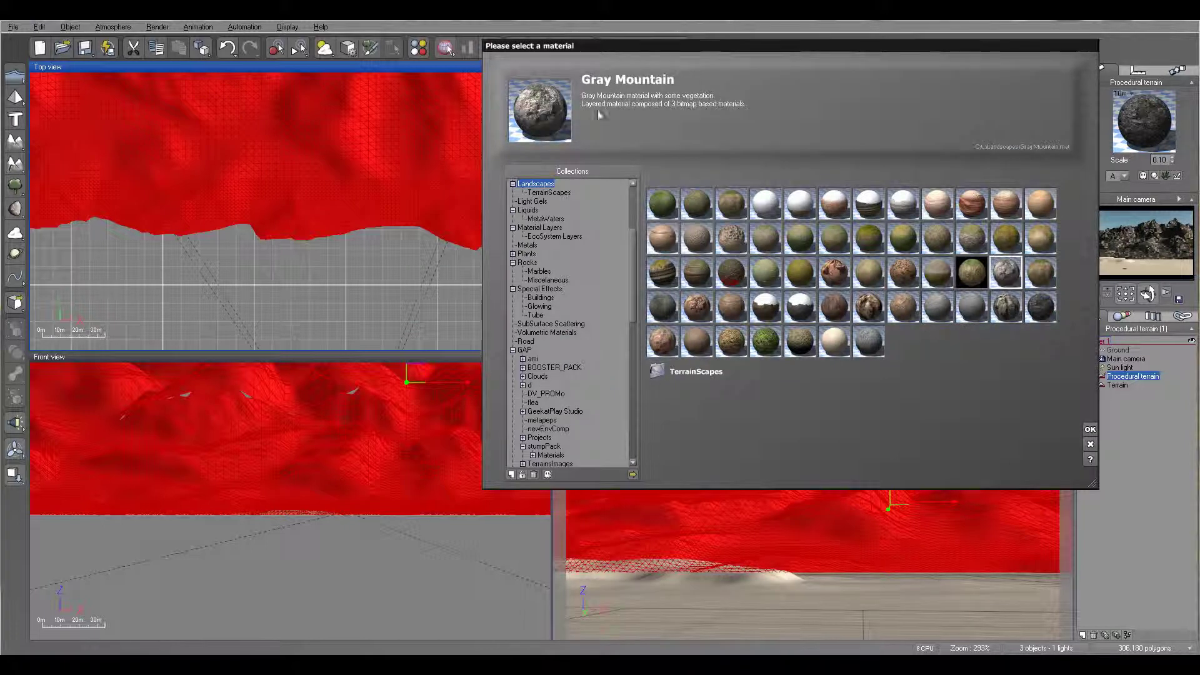
left_click(1090, 431)
left_click(678, 49)
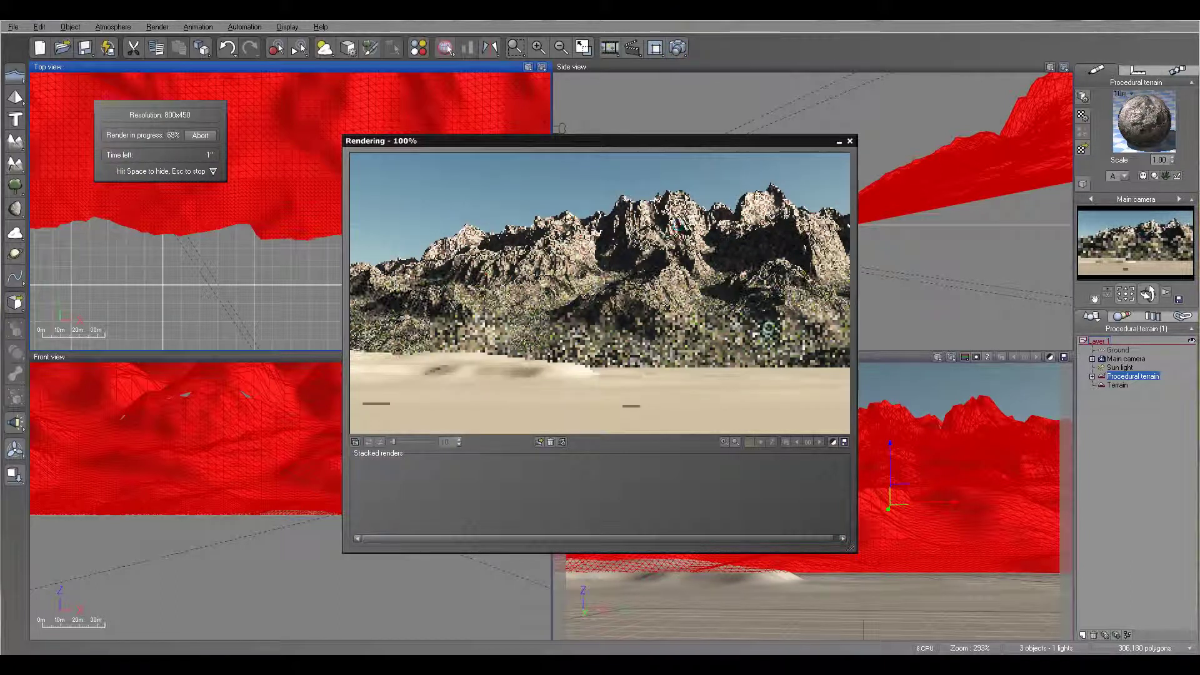
left_click(849, 141)
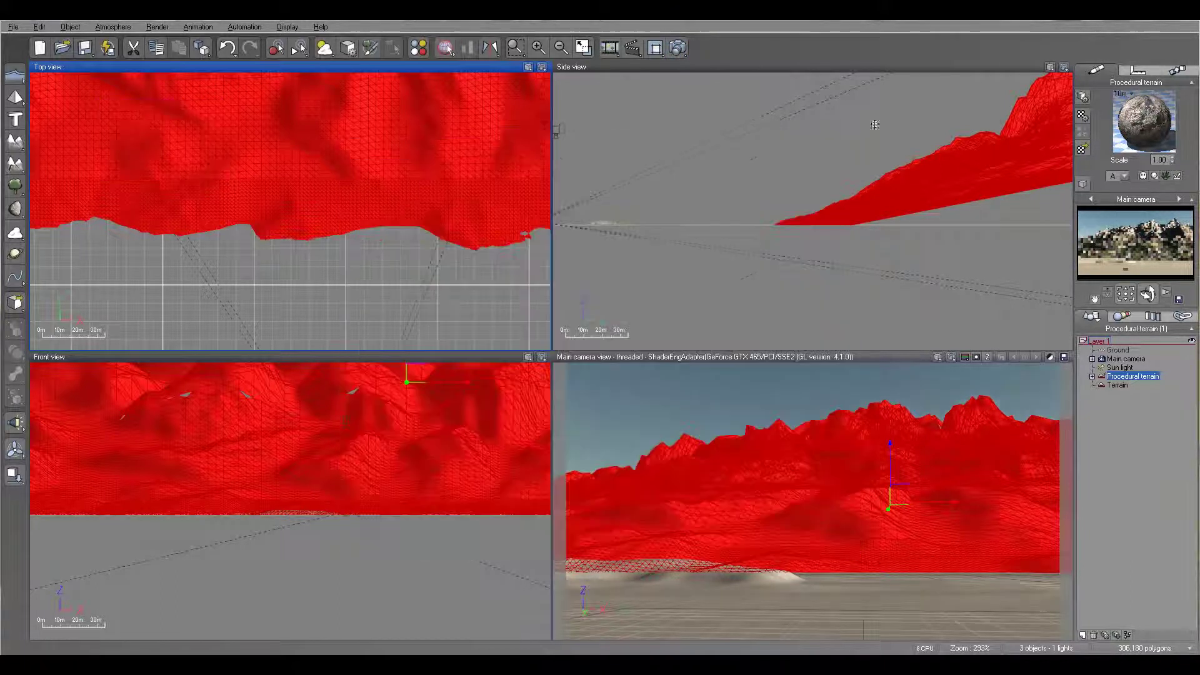
Replace the procedural terrain's material with the dark mixed grass and rock material named Default
left_click_drag(1074, 150, 1076, 151)
left_click(1083, 150)
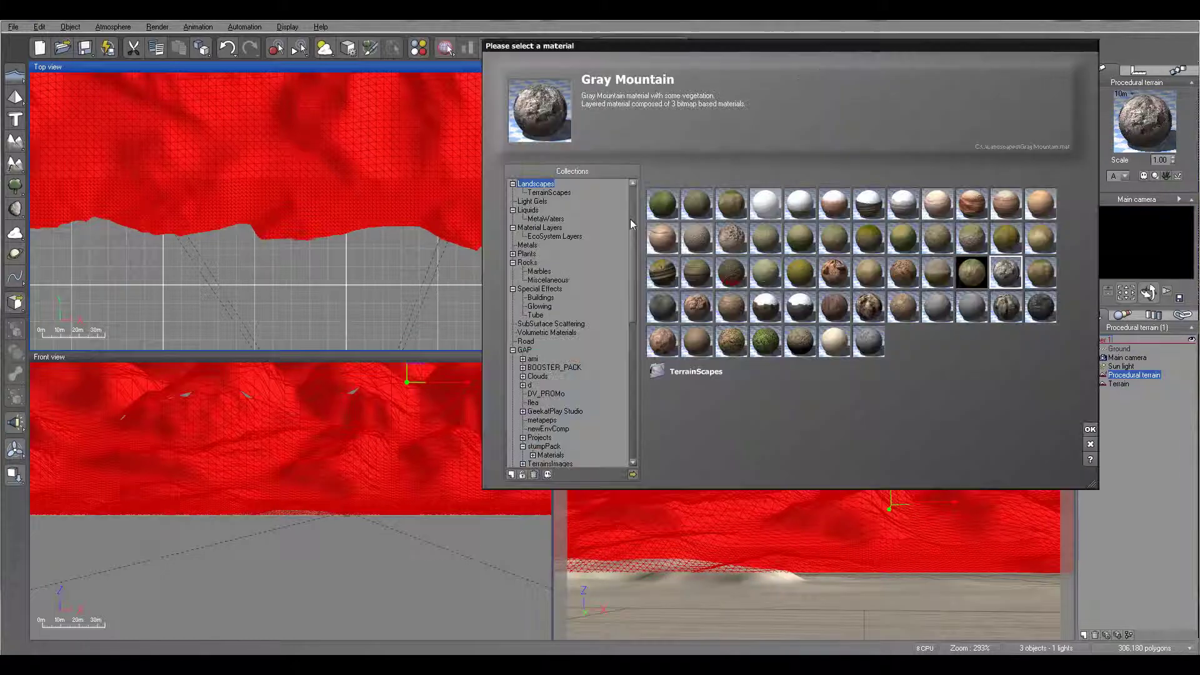
left_click(662, 306)
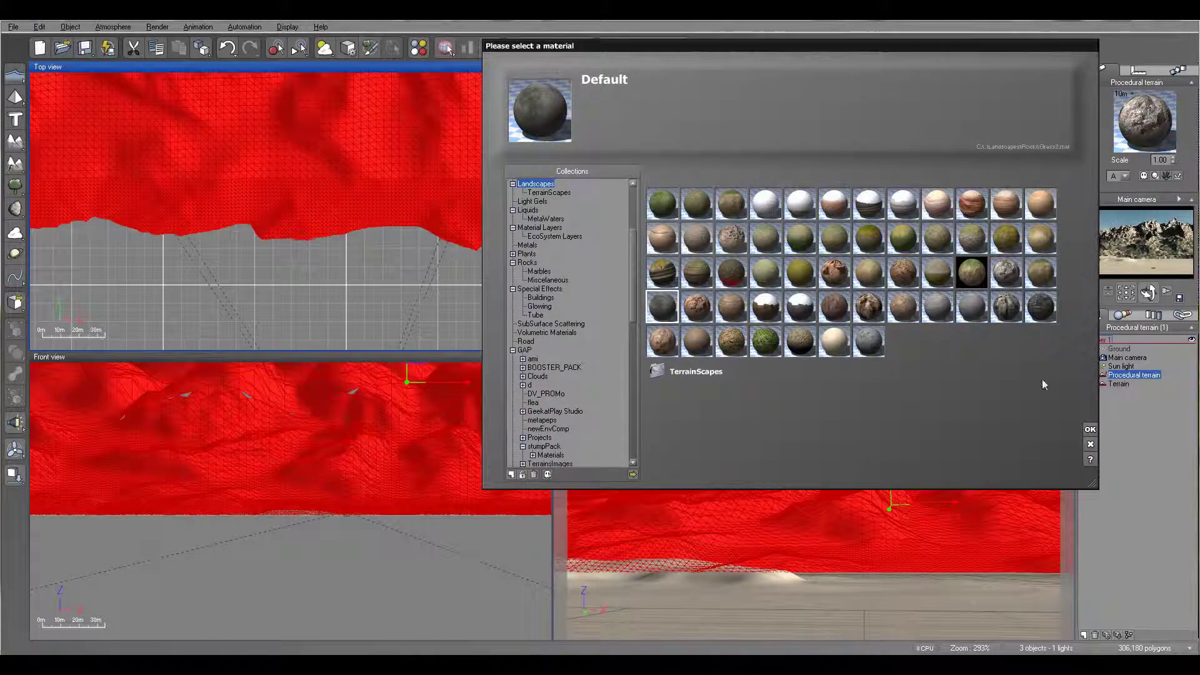
left_click(1090, 430)
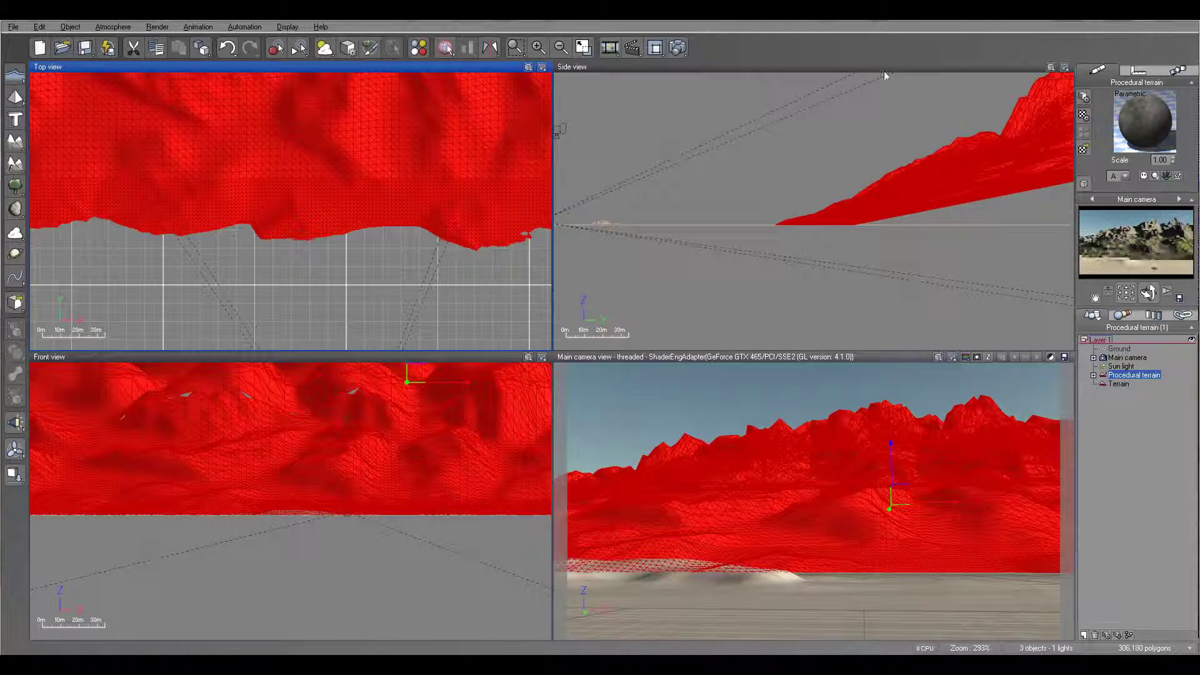
Render the scene to check the Default material on the mountains, and close the render display
left_click(678, 47)
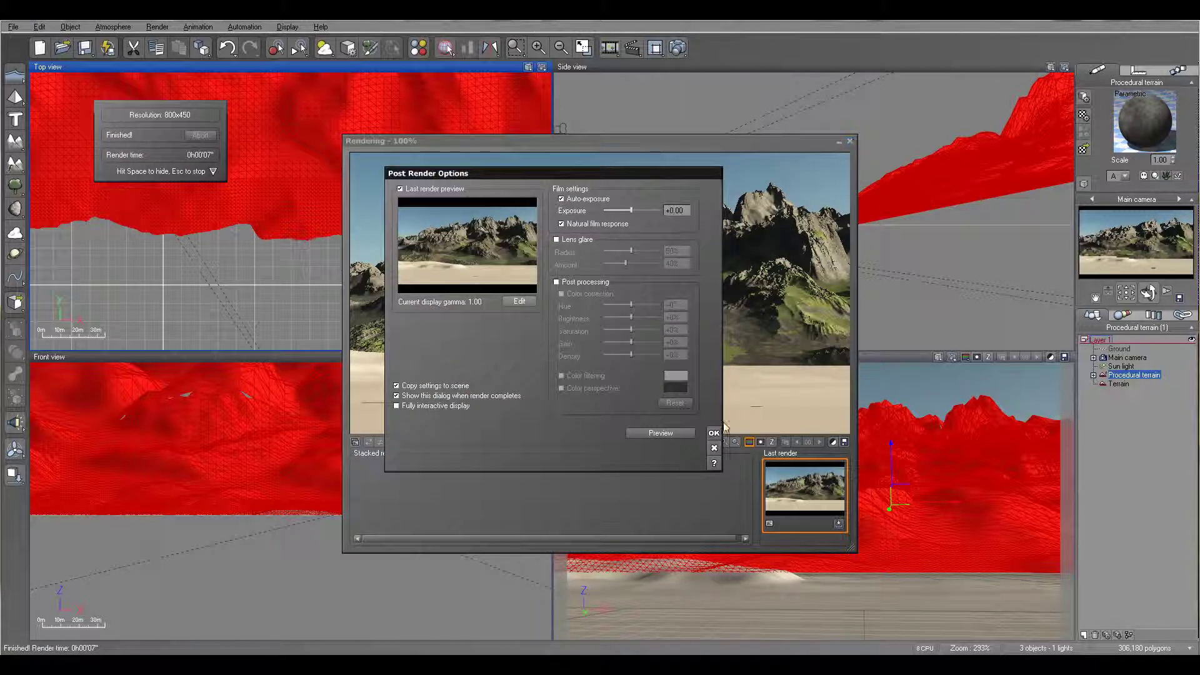
left_click(713, 434)
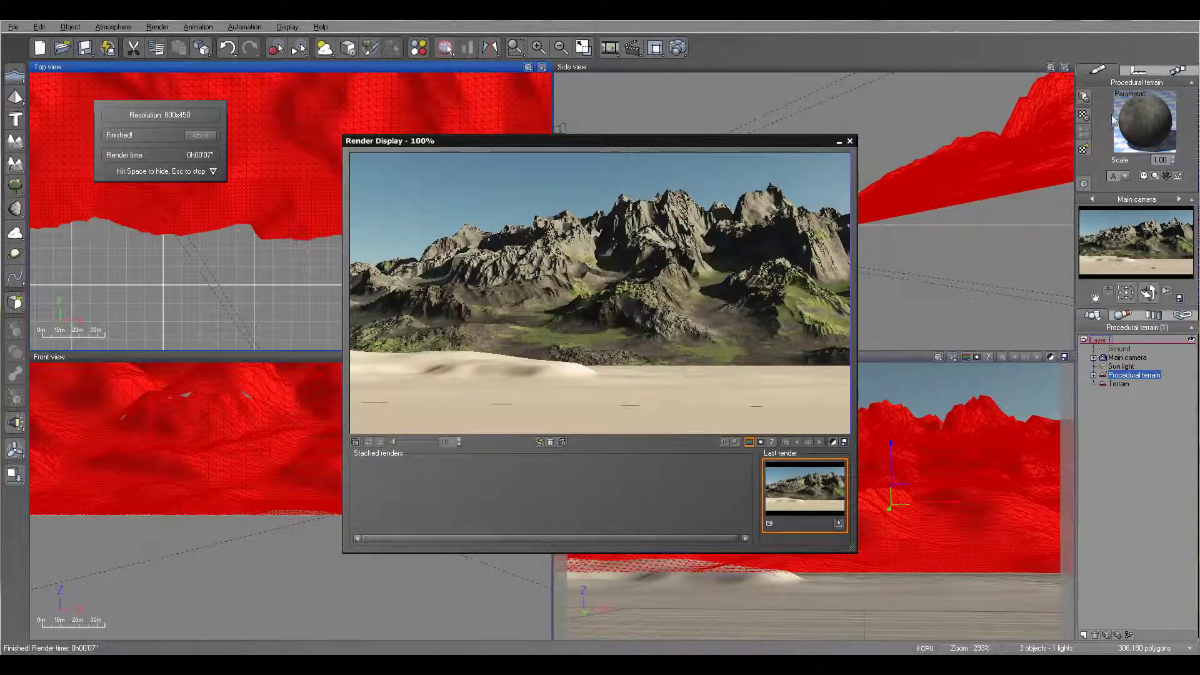
left_click(850, 142)
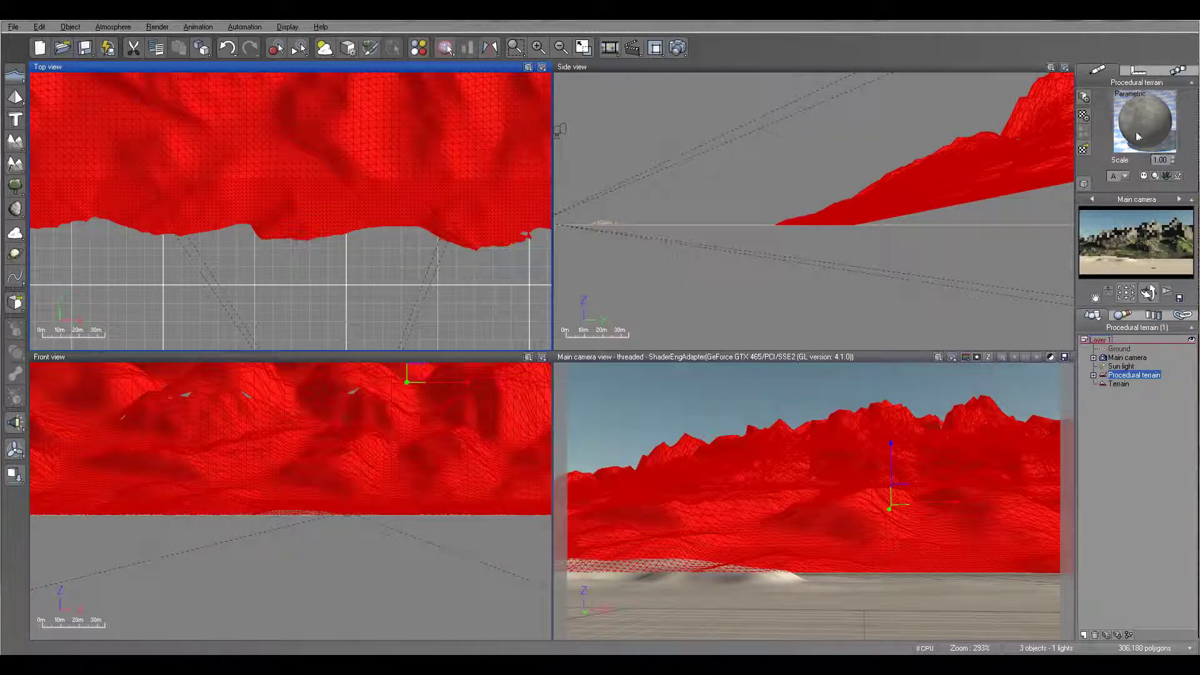
Edit the terrain material, swap its two mixed materials and reduce it to the simple Rock material
double_click(1139, 137)
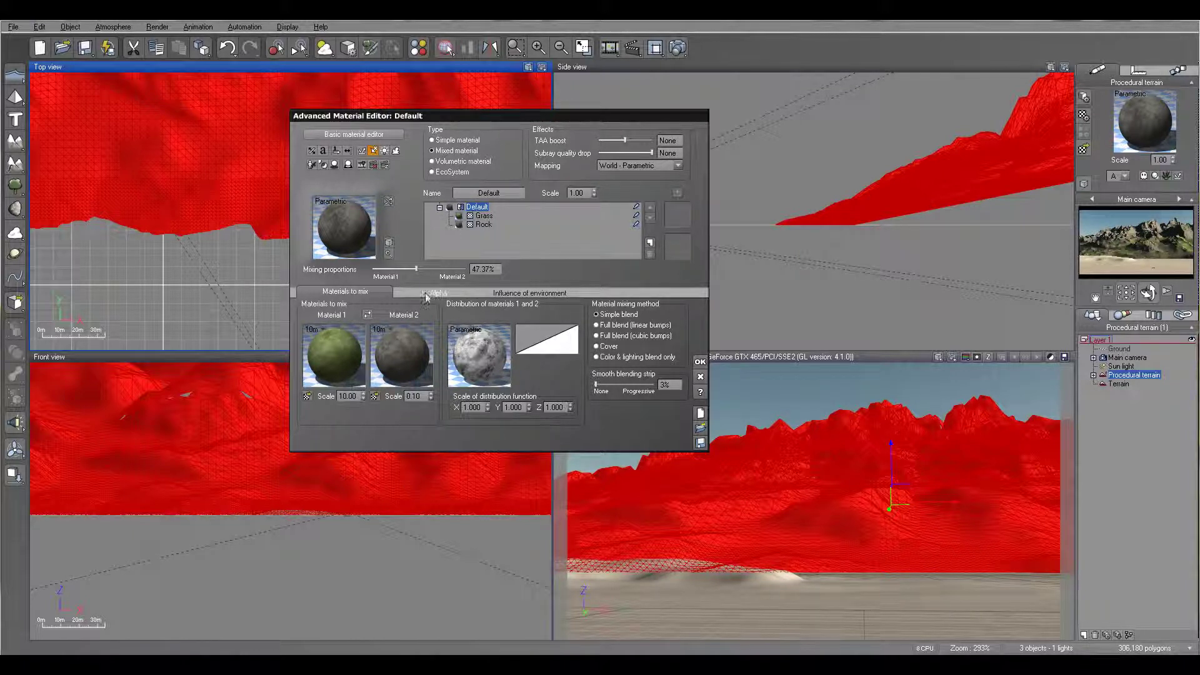
left_click(368, 314)
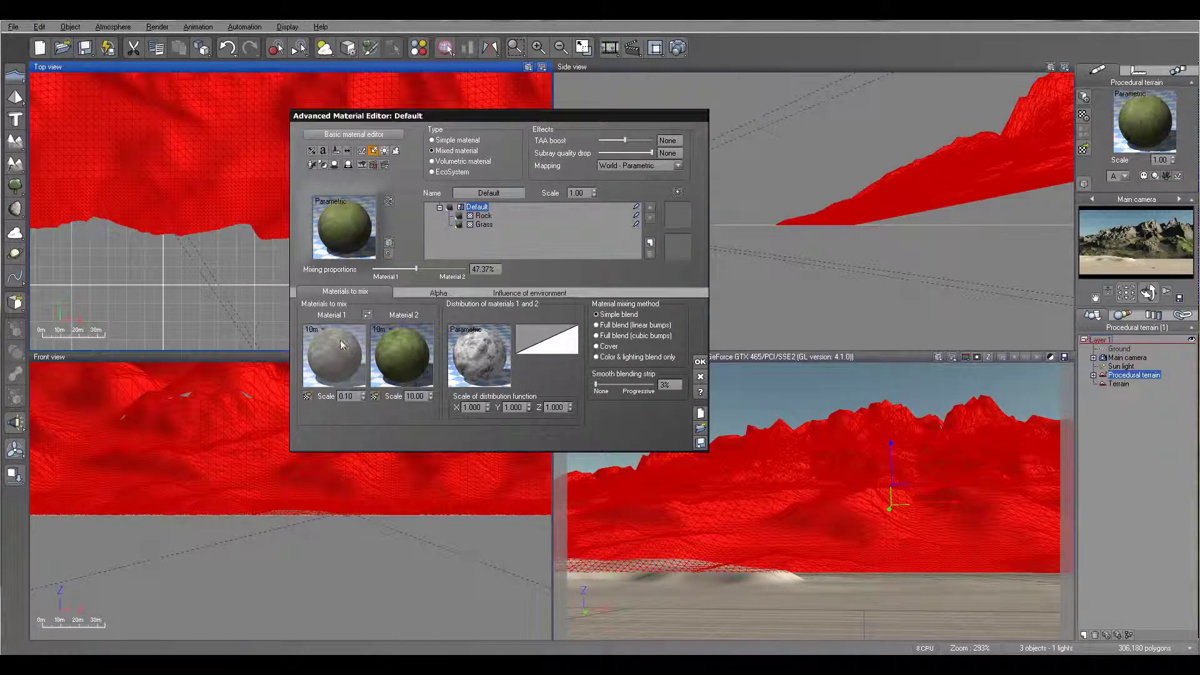
left_click(483, 216)
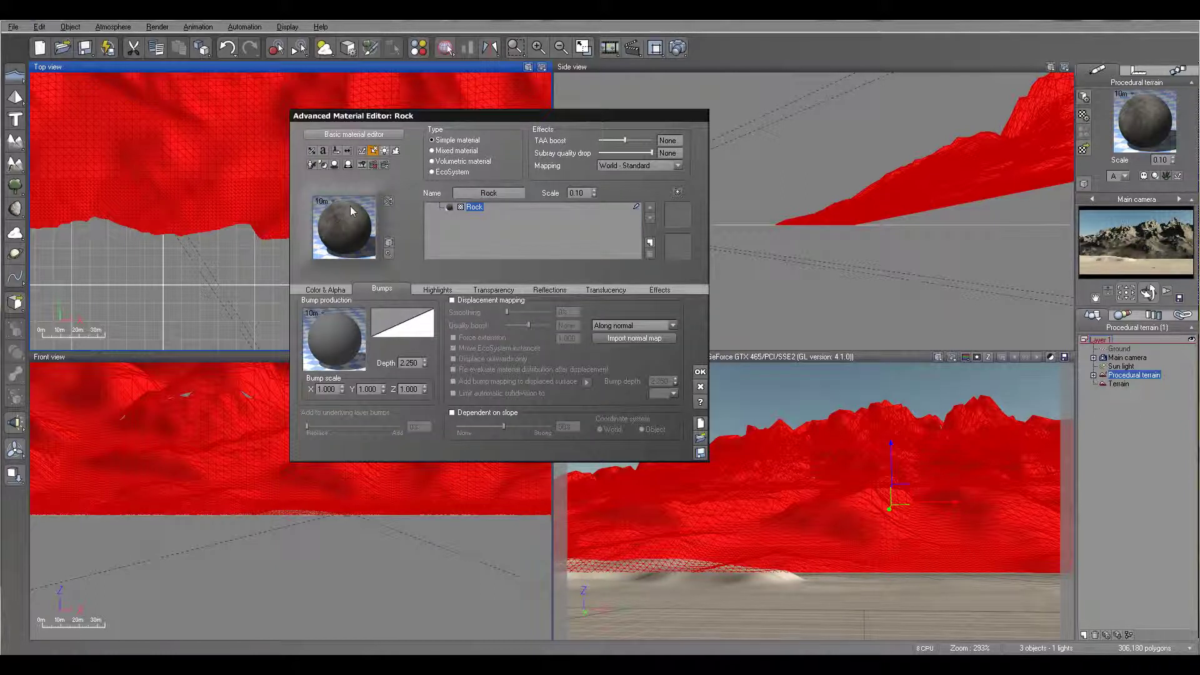
Open the Rock material's color production function and lighten Color 1 of the 2 Color Variation node
left_click(325, 289)
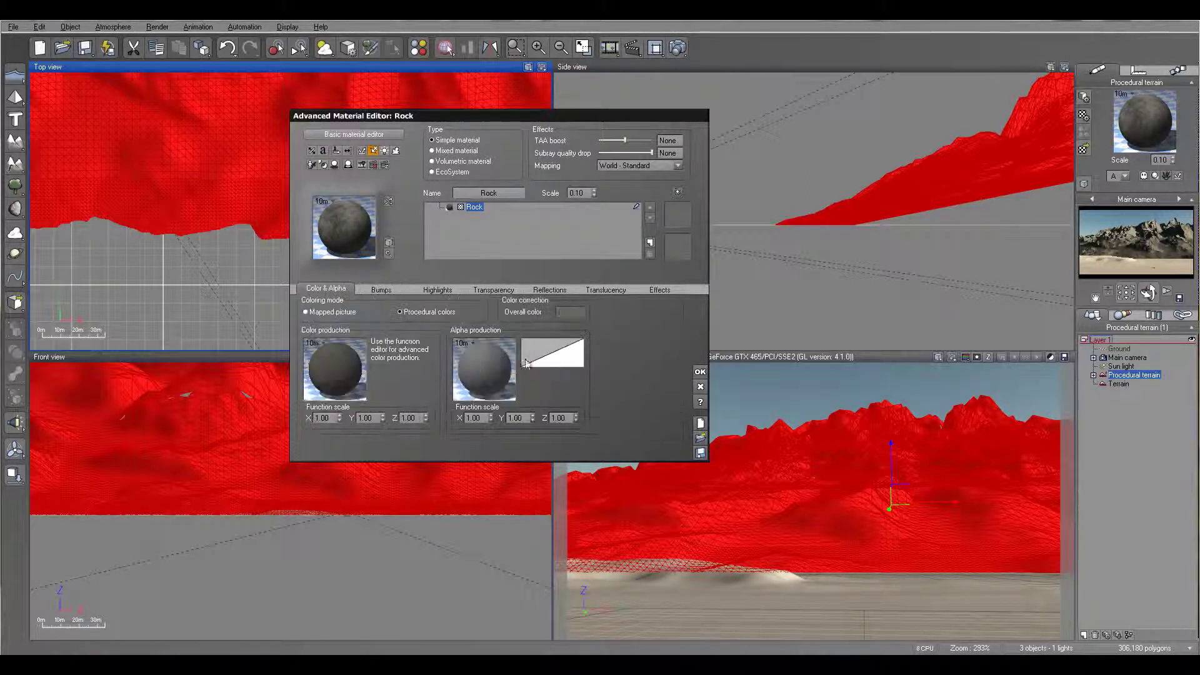
right_click(344, 365)
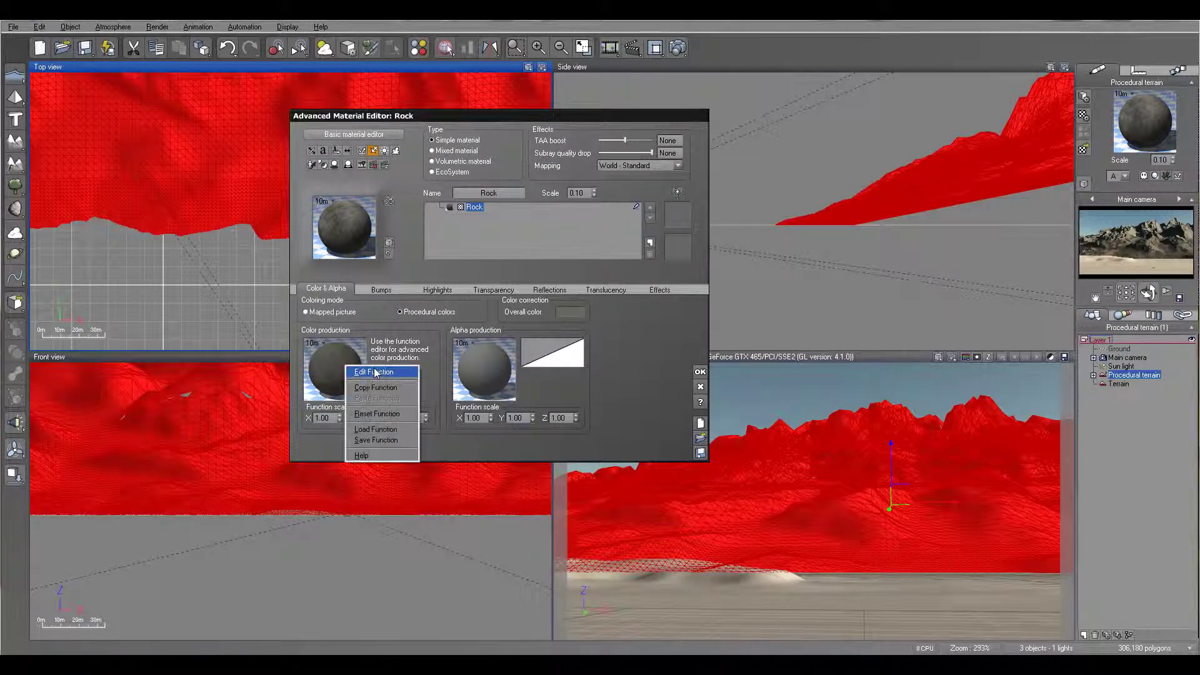
left_click(378, 372)
left_click(513, 230)
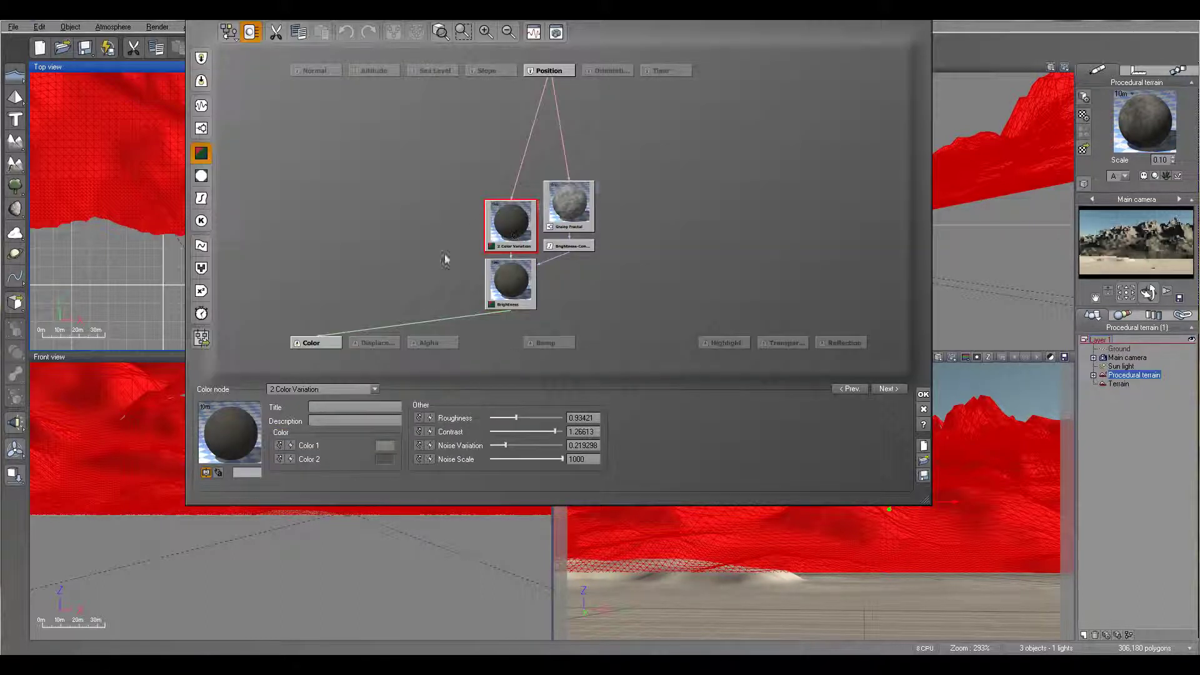
left_click(385, 446)
left_click_drag(475, 429, 475, 420)
left_click(501, 518)
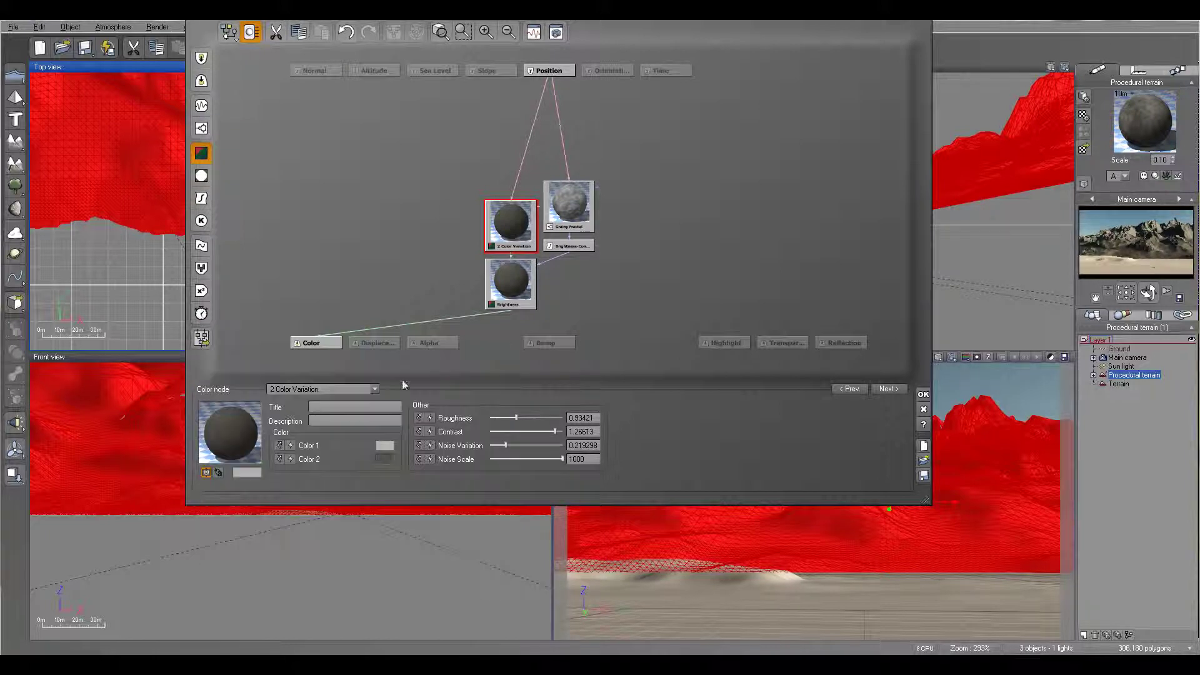
Lighten Color 2 of the 2 Color Variation node to a medium brownish gray
left_click(385, 461)
left_click_drag(472, 478, 472, 465)
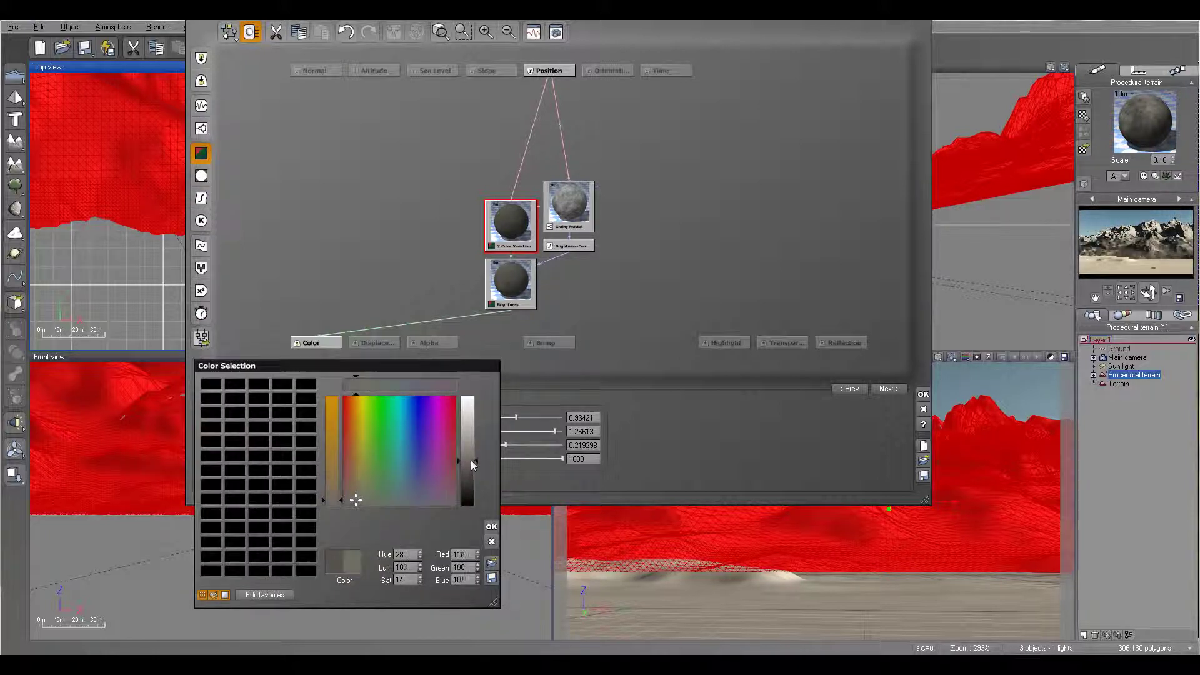
left_click(491, 526)
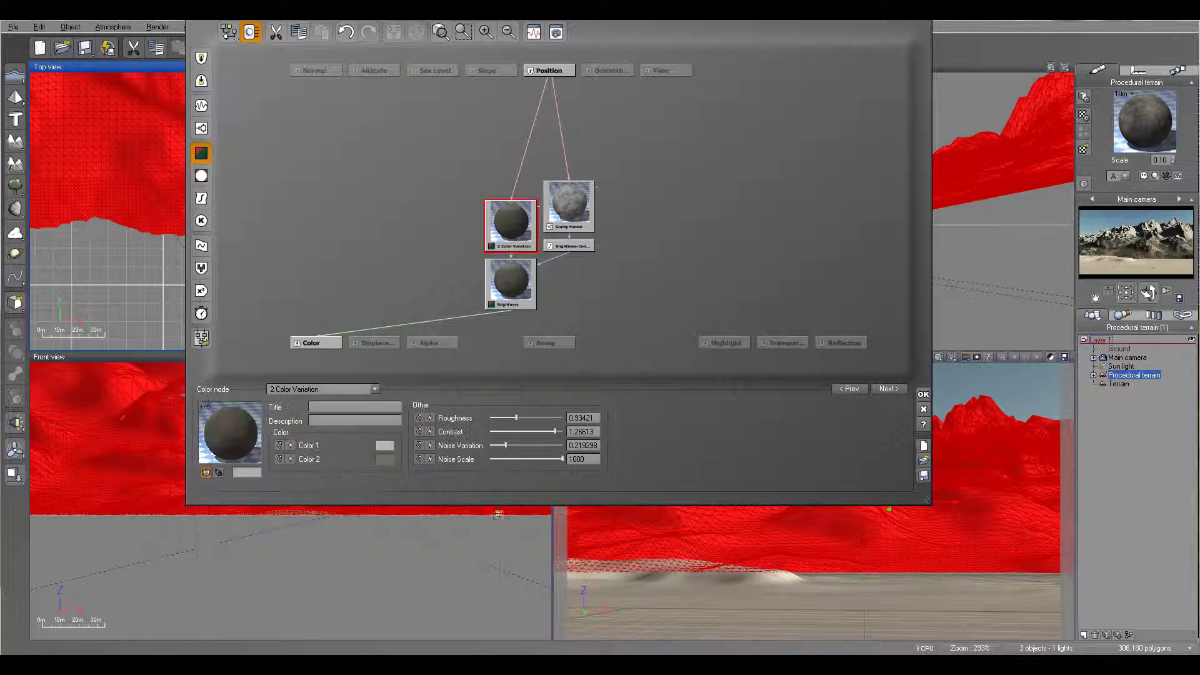
Space out the function nodes and set the Grainy Fractal node's wavelength to X 2.1, Y 1.9 and Z 2.4
left_click(509, 278)
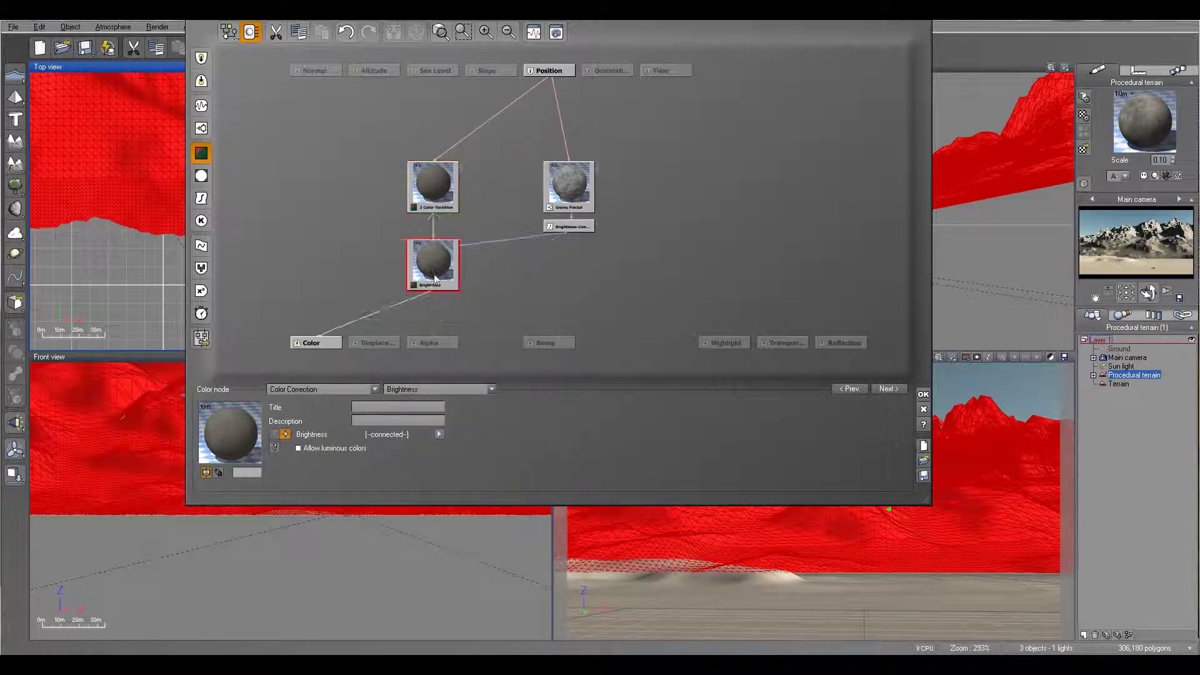
left_click(572, 185)
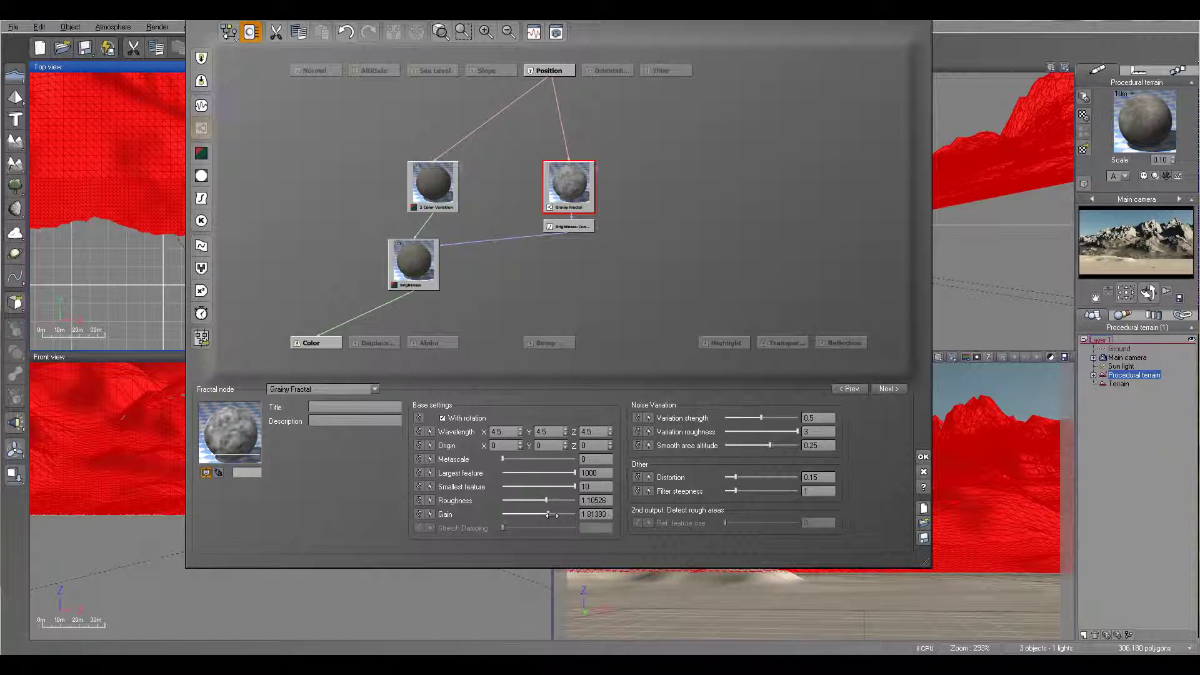
right_click(1129, 245)
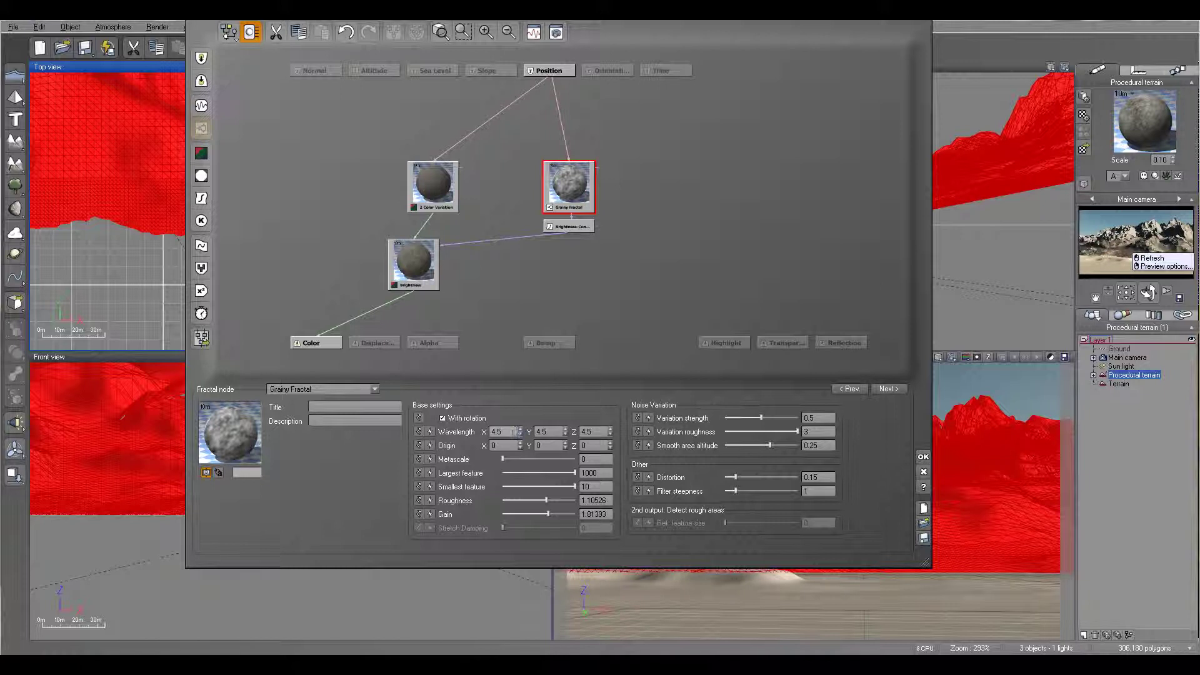
double_click(500, 432)
type("2.1")
key("Tab")
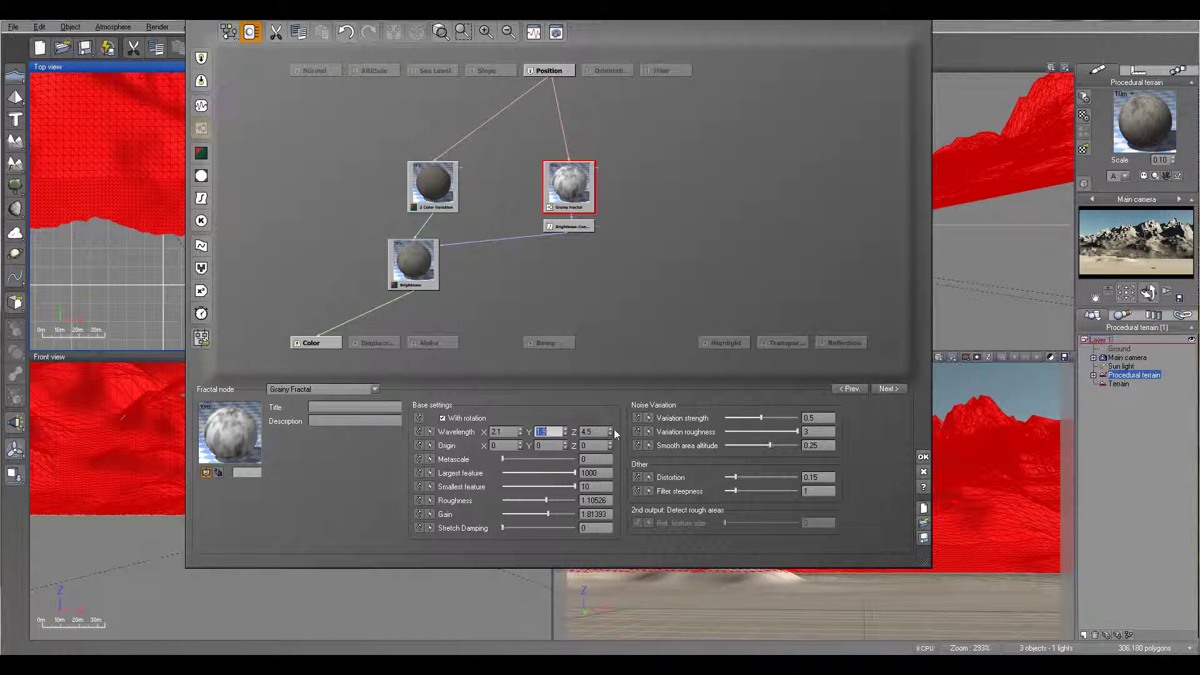
left_click_drag(610, 433, 610, 441)
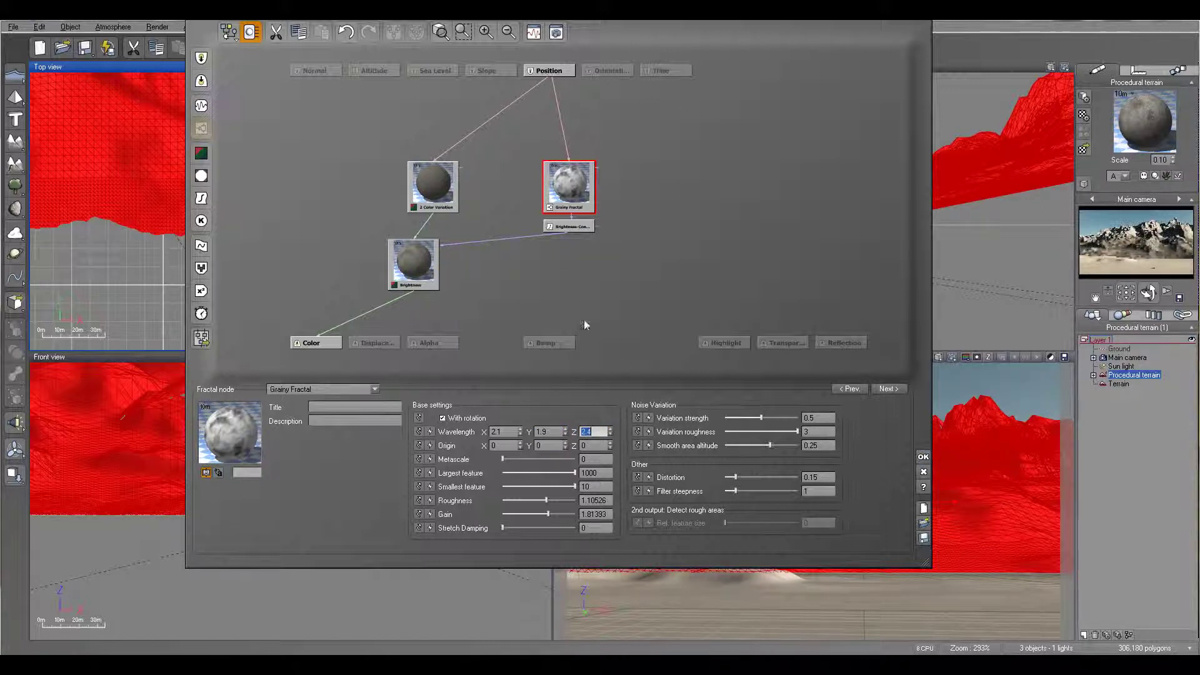
Connect the Grainy Fractal node to the Bump output, accept the function and render the scene
left_click_drag(550, 342, 572, 219)
left_click_drag(550, 335, 570, 211)
left_click(600, 215)
key("Return")
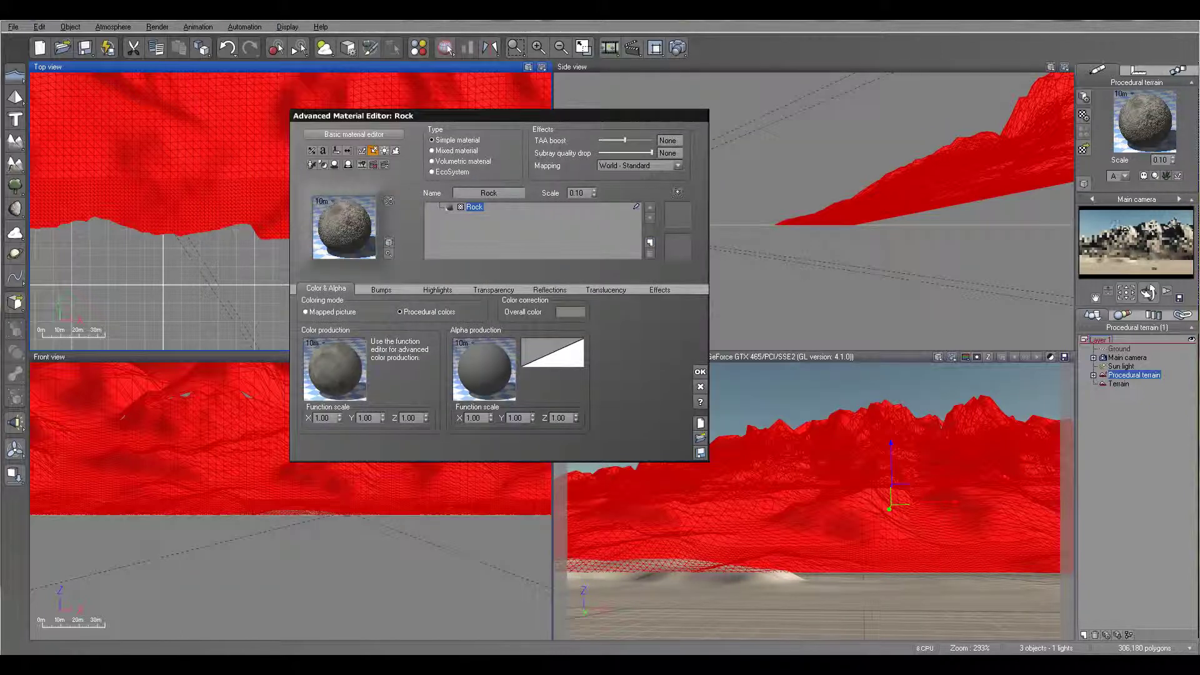
left_click(678, 48)
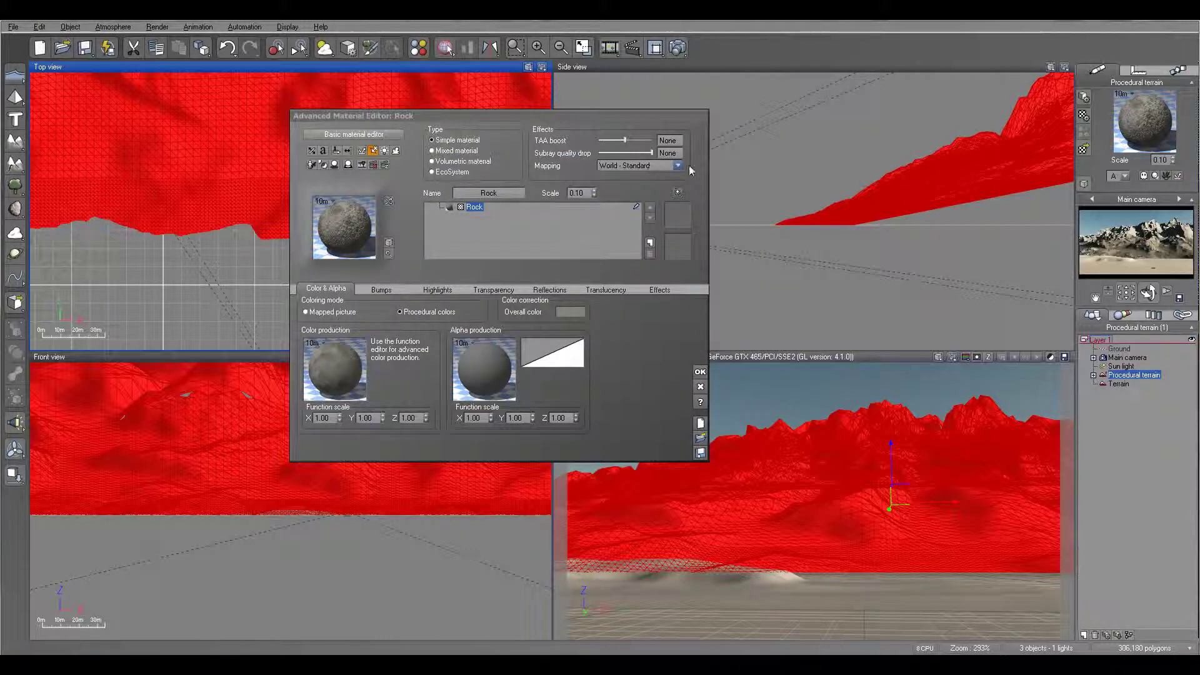
Test the Rock material at a scale of 0.05 with a render, and set the scale back to 0.10
left_click_drag(594, 195, 594, 206)
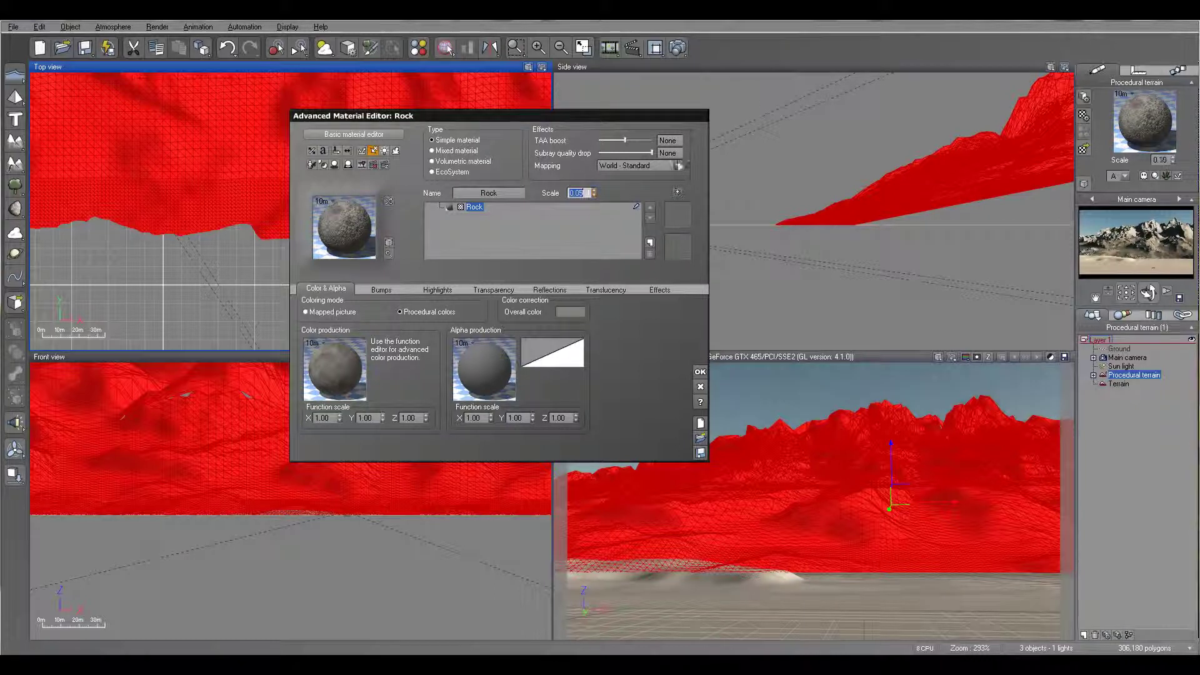
left_click(677, 48)
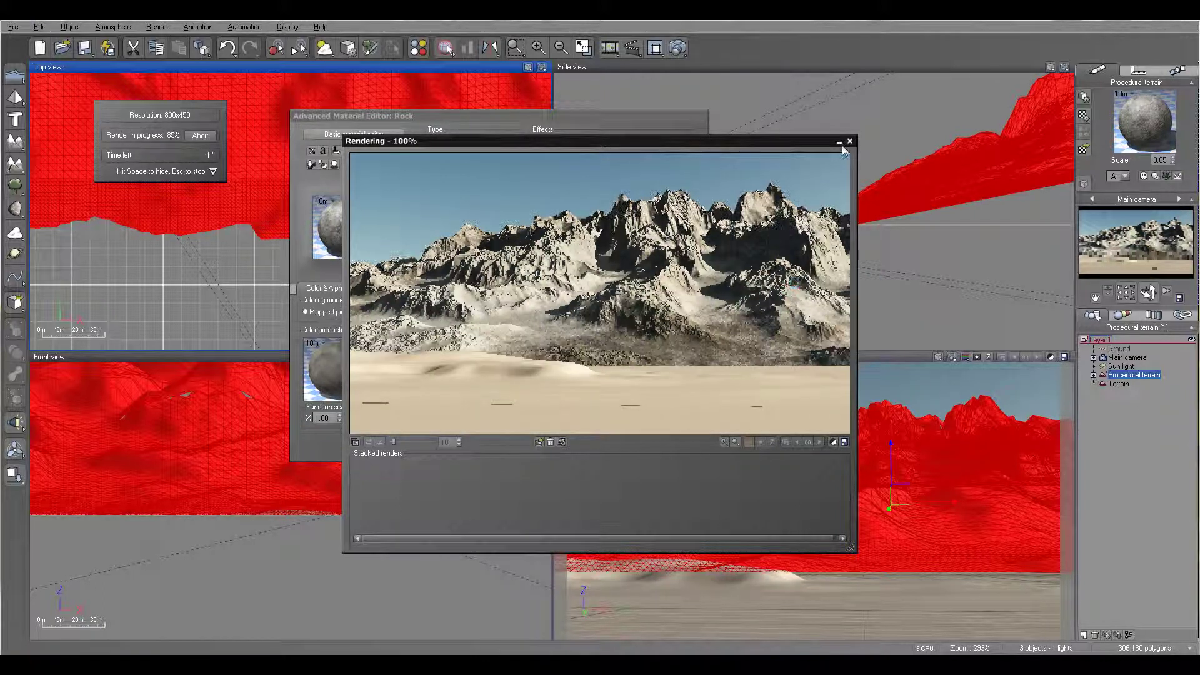
left_click(849, 142)
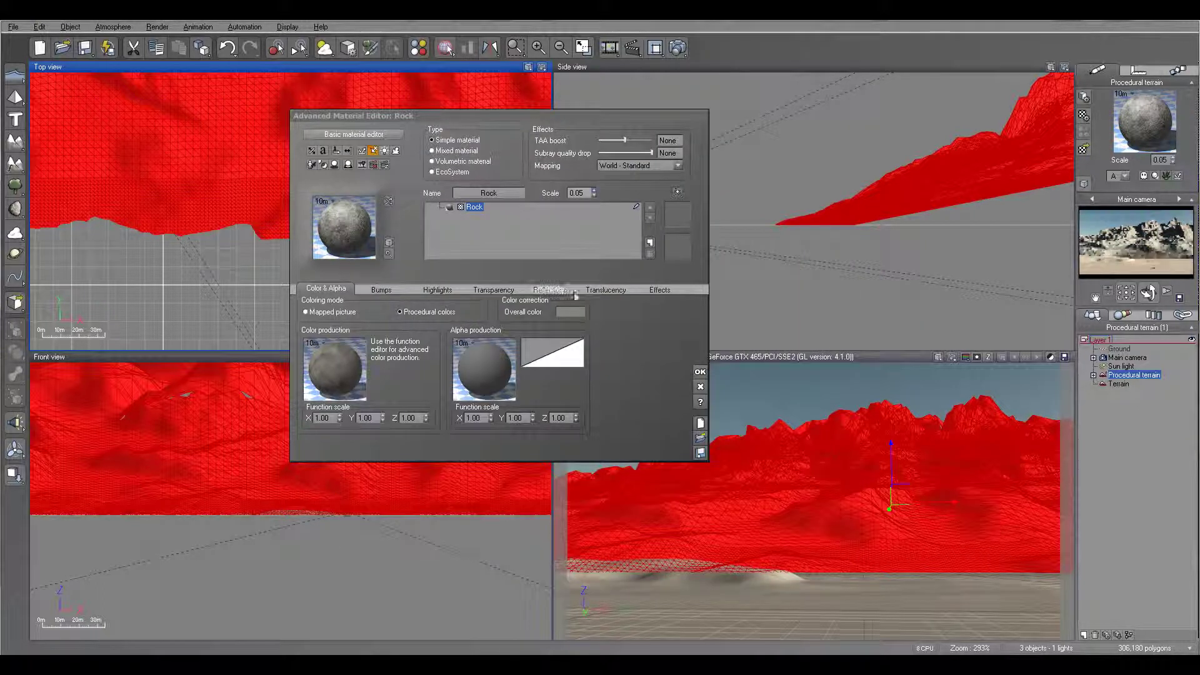
left_click_drag(594, 190, 594, 185)
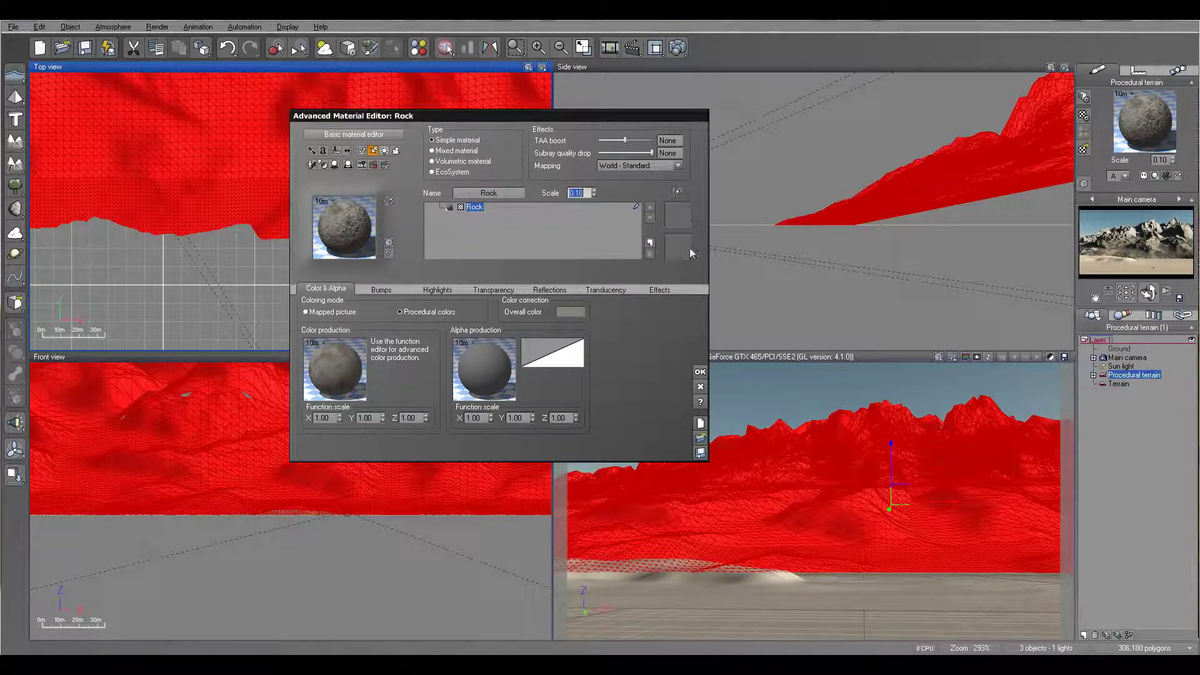
Add the dark Rocks and Plants material from the Landscapes collection as a new layer above Rock
left_click(649, 244)
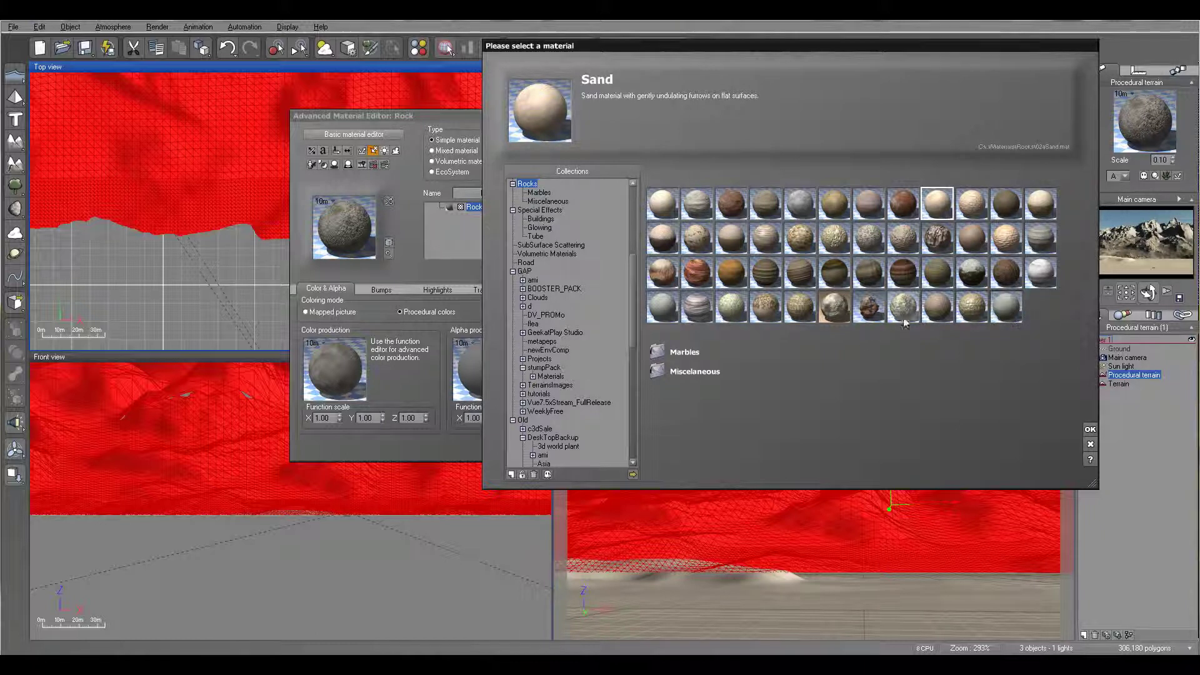
left_click(835, 308)
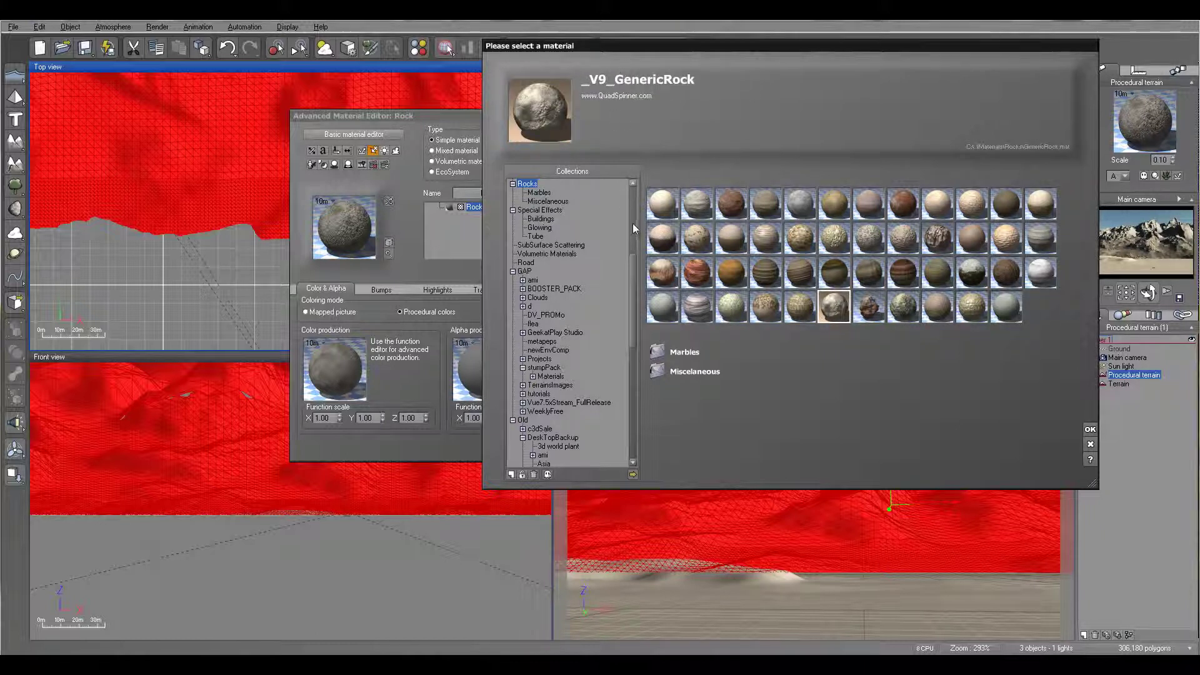
scroll(631, 219, "up", 7)
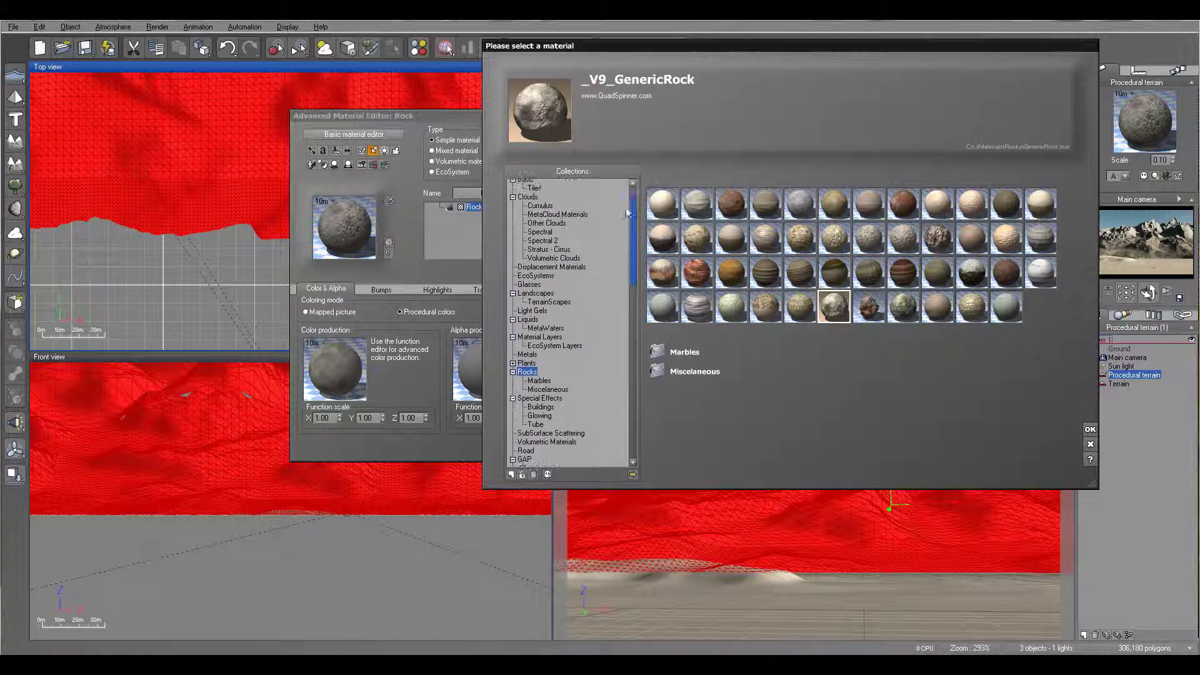
left_click(543, 294)
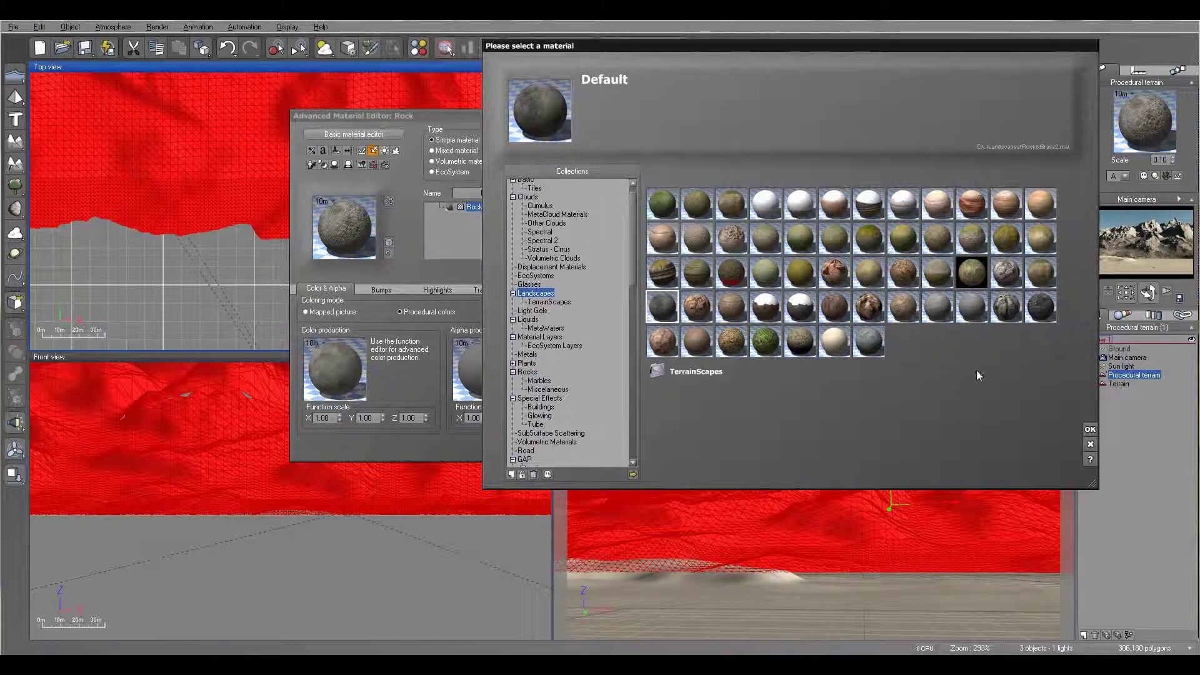
left_click(1047, 306)
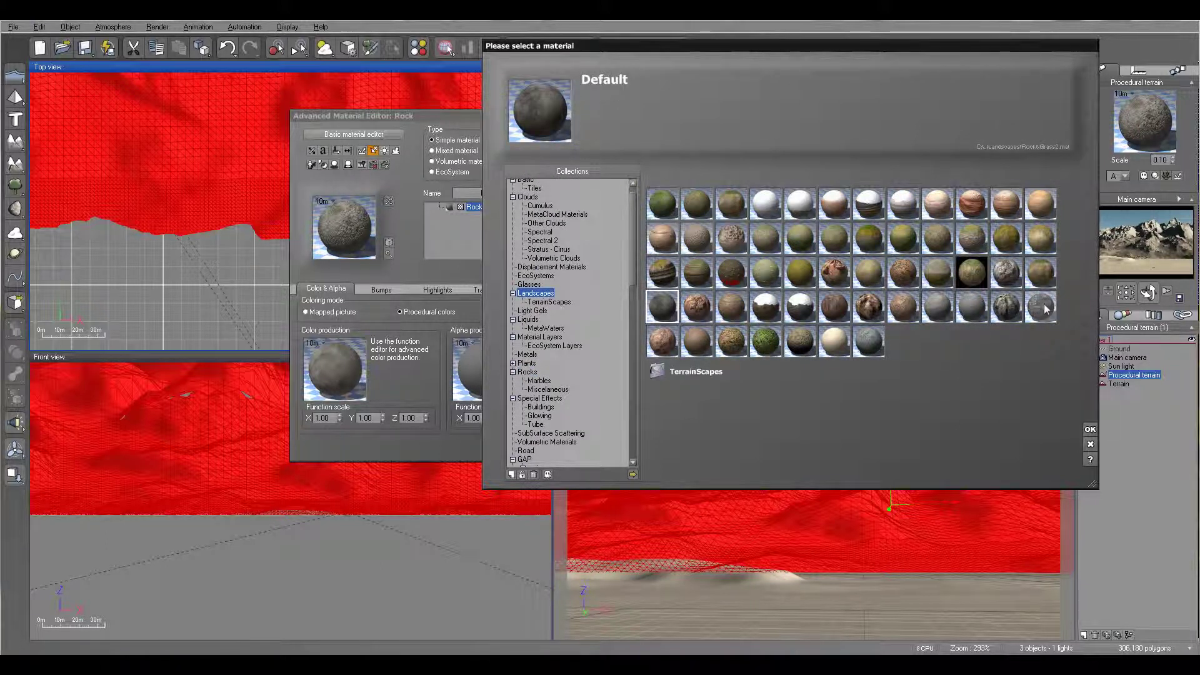
left_click(1089, 430)
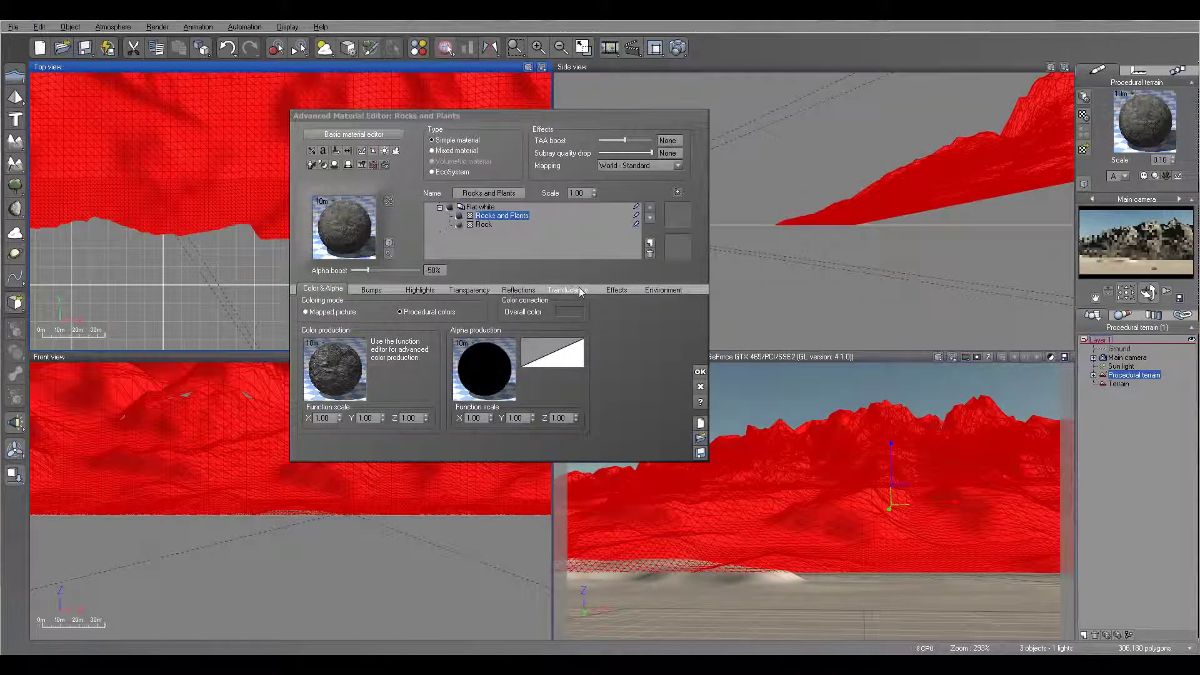
Set the Rocks and Plants layer's alpha boost to 0% and enable variable transparency
left_click_drag(369, 270, 390, 269)
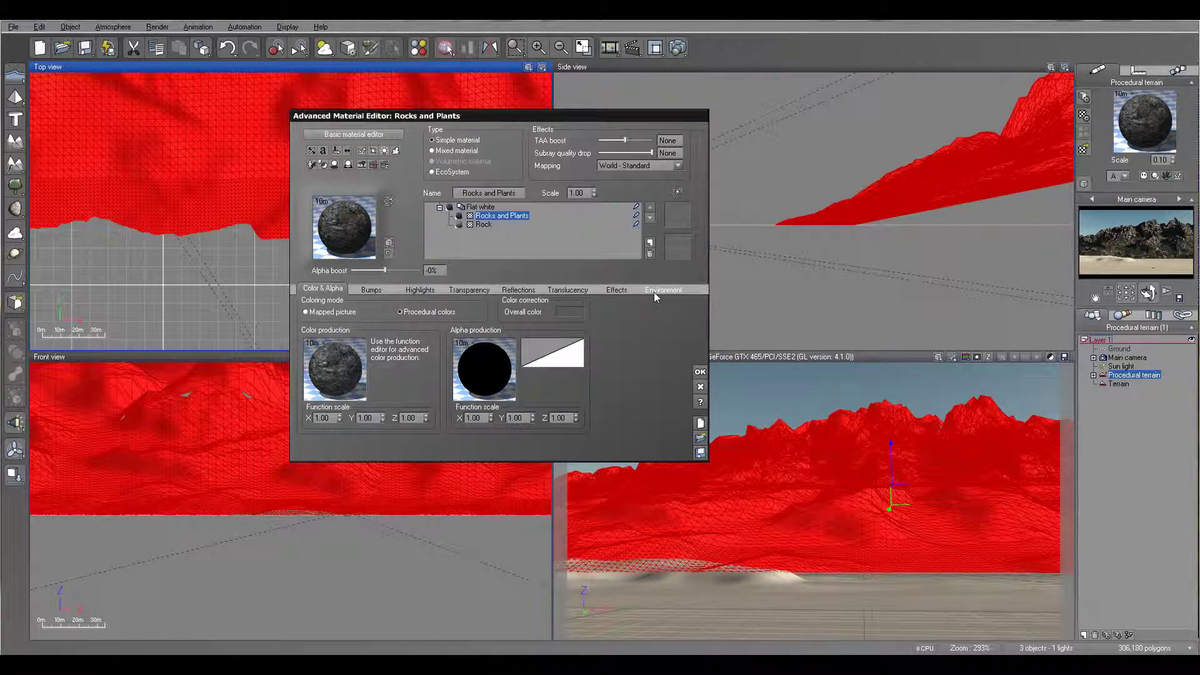
left_click(457, 291)
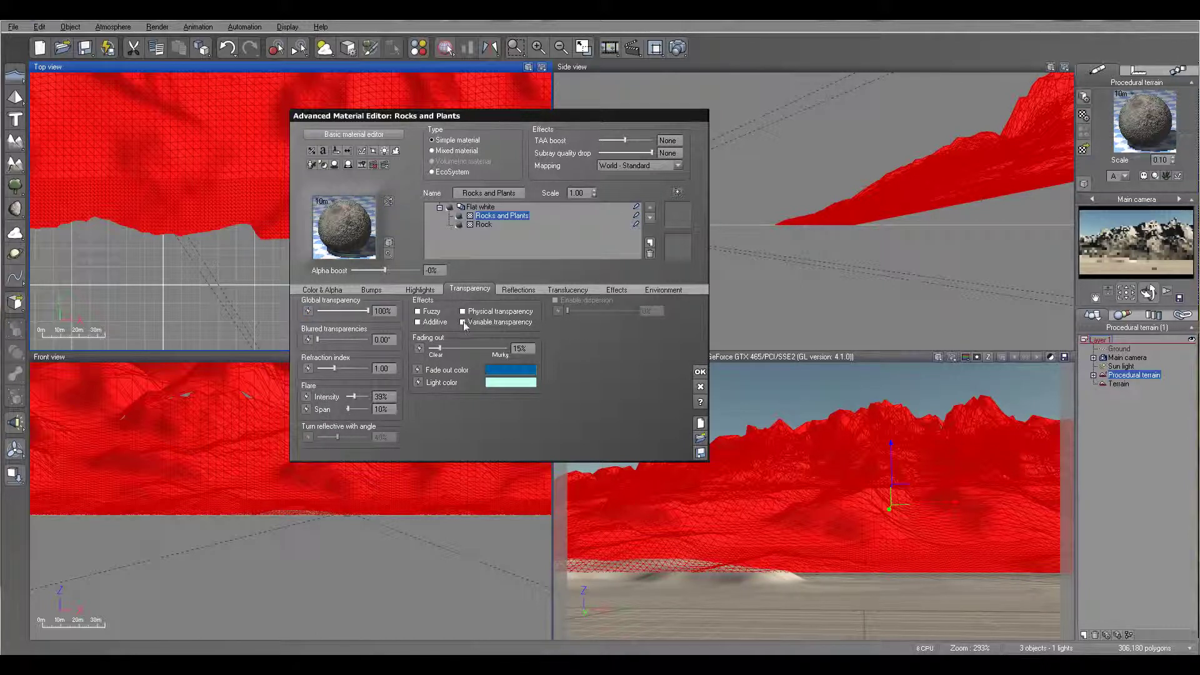
left_click(463, 322)
Edit the transparency production function, adding an External Dependency input node linked to Procedural terrain / ra
right_click(591, 363)
left_click(622, 367)
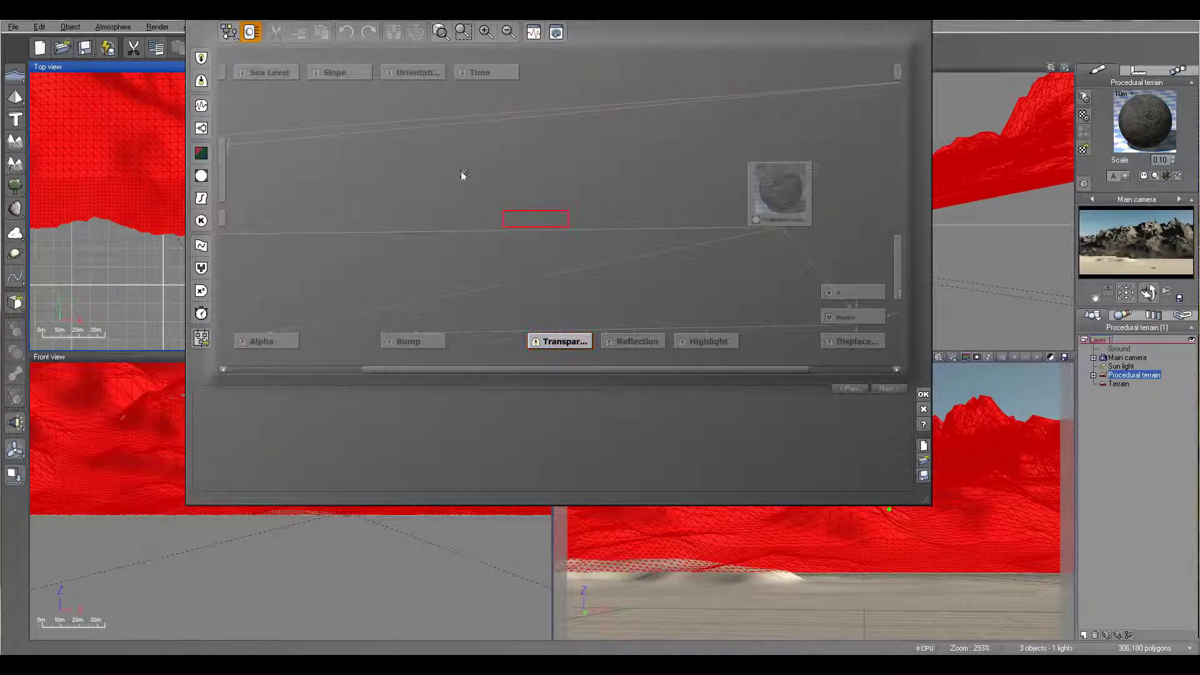
left_click(202, 58)
left_click(253, 65)
left_click(405, 436)
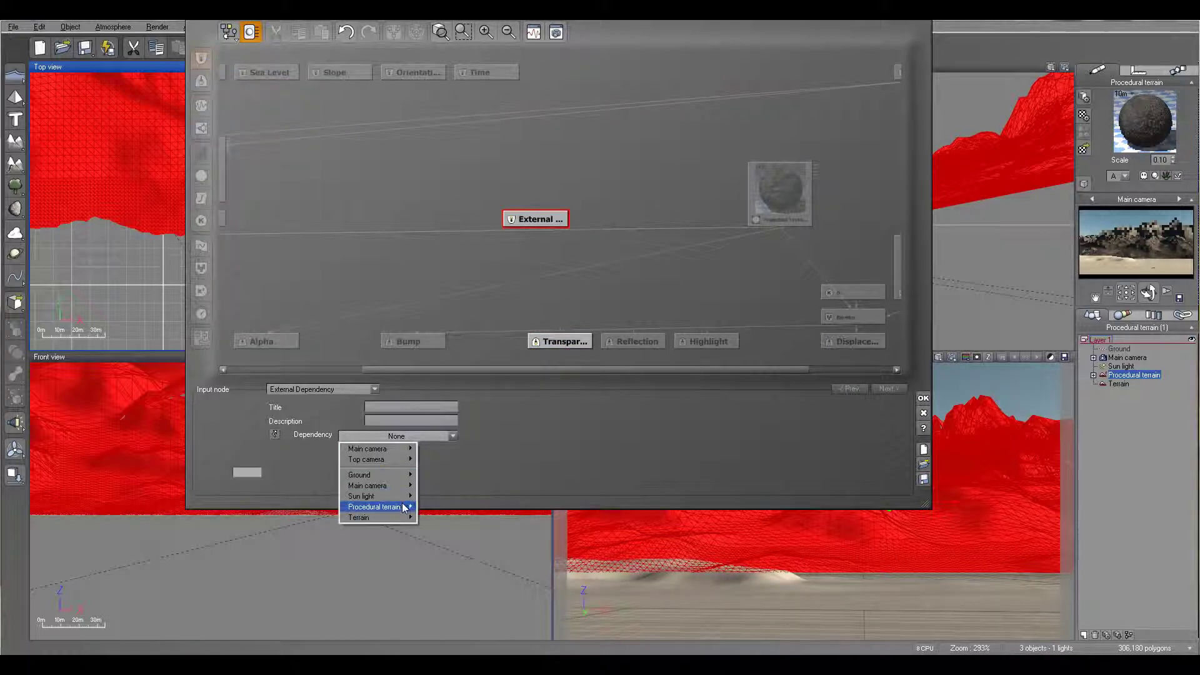
mouse_move(401, 505)
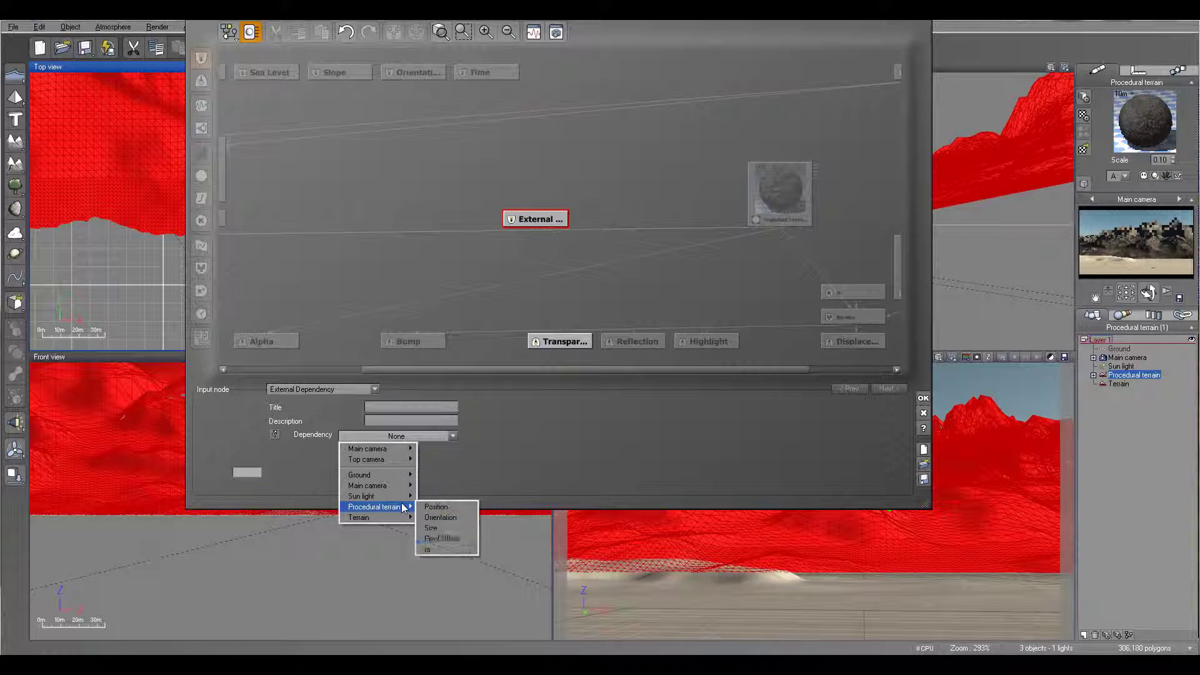
left_click(452, 549)
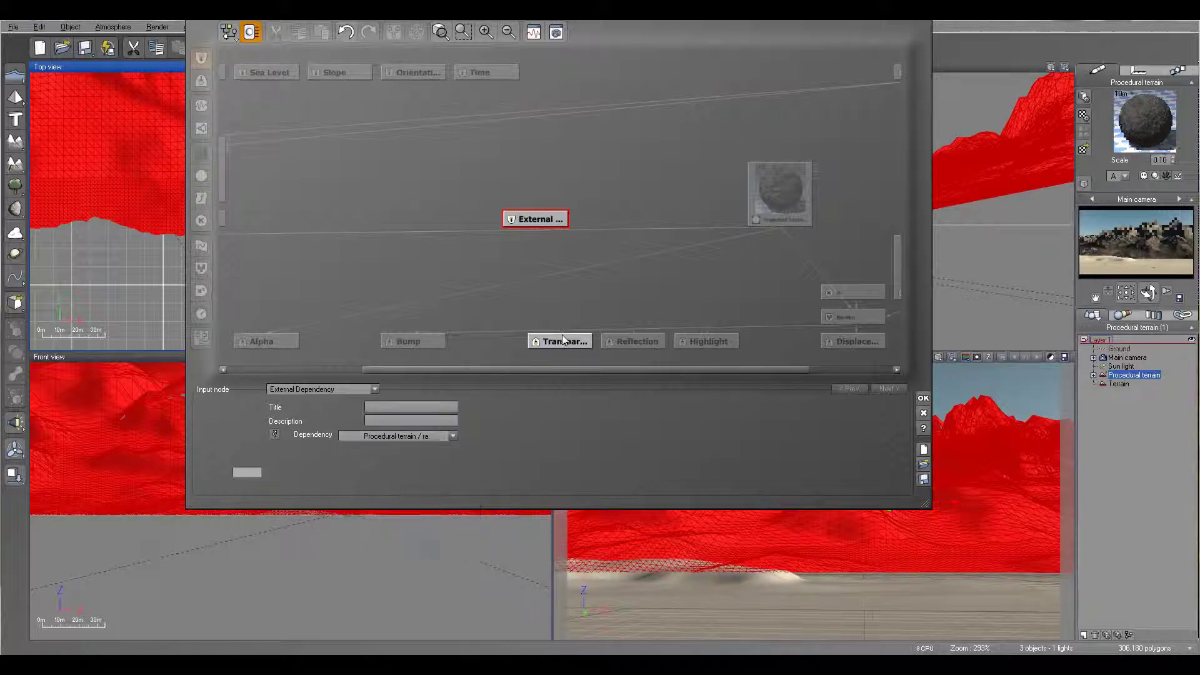
Connect the External Dependency node to the Transparency output, accept the function and render the scene
left_click_drag(561, 331, 525, 221)
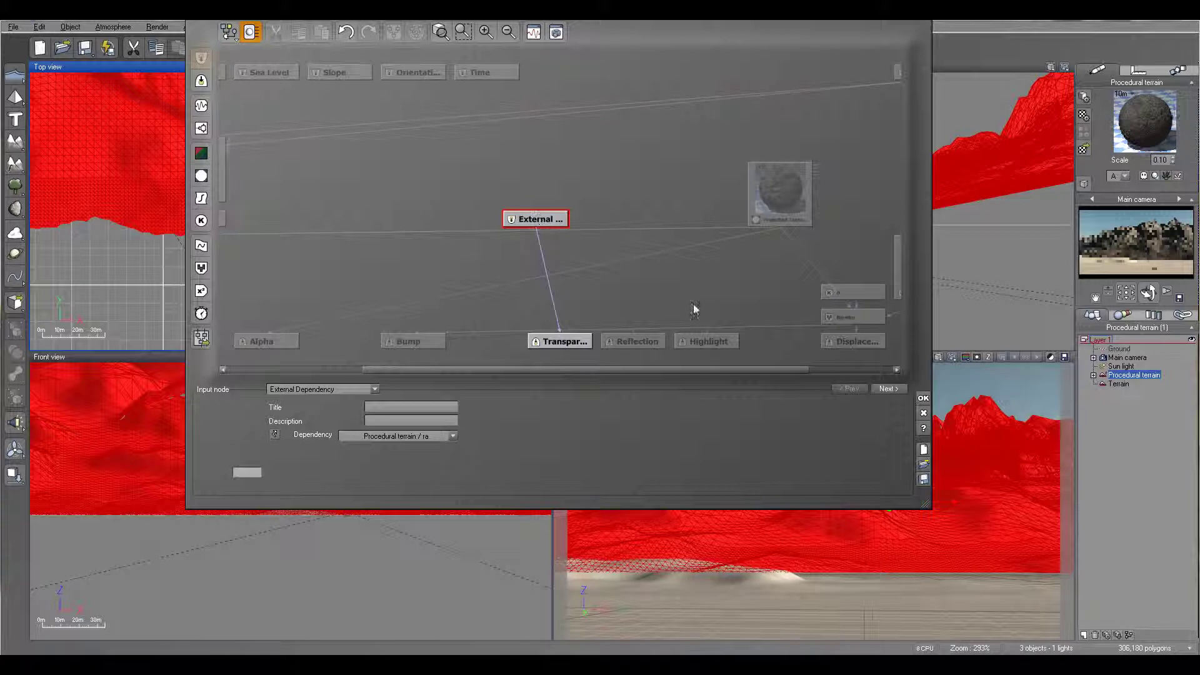
left_click(923, 398)
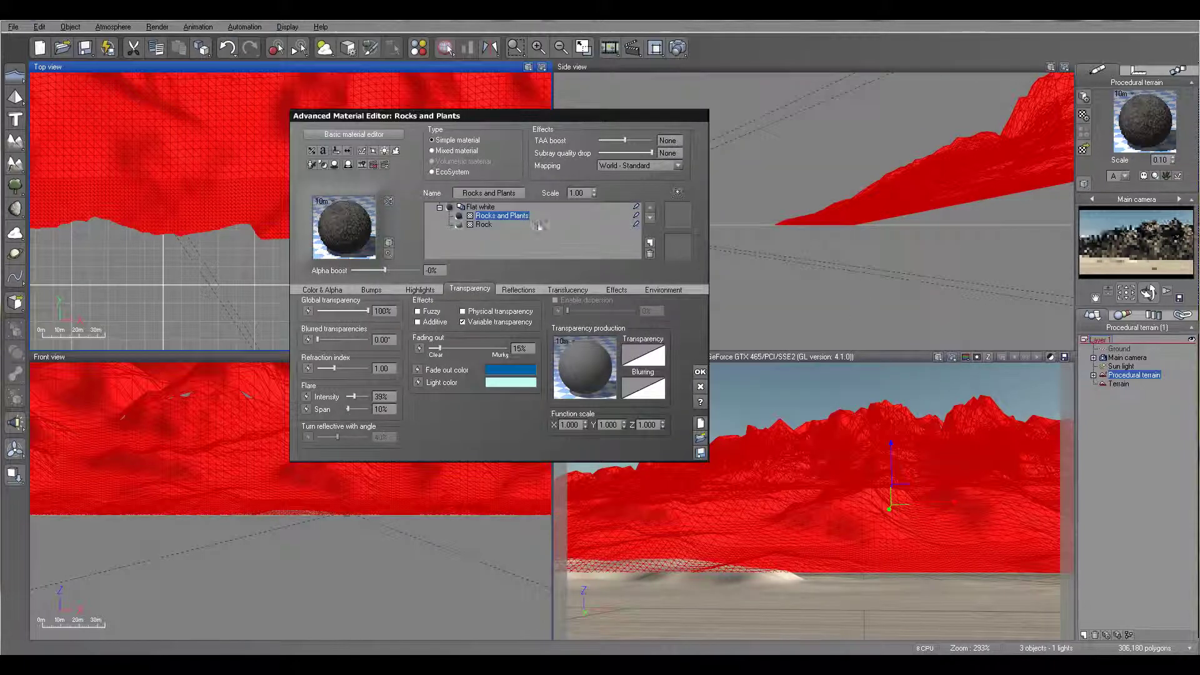
left_click(677, 48)
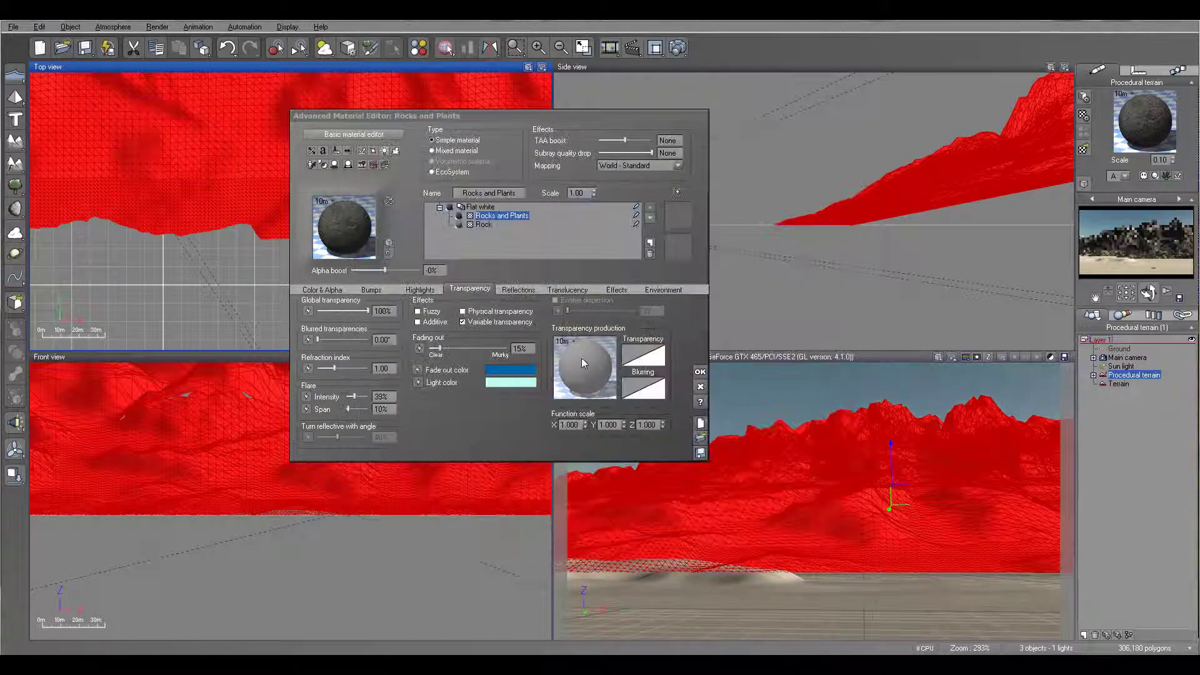
Reopen the transparency production function and insert a Filter node between the External Dependency node and the Transparency output
right_click(582, 358)
left_click(622, 368)
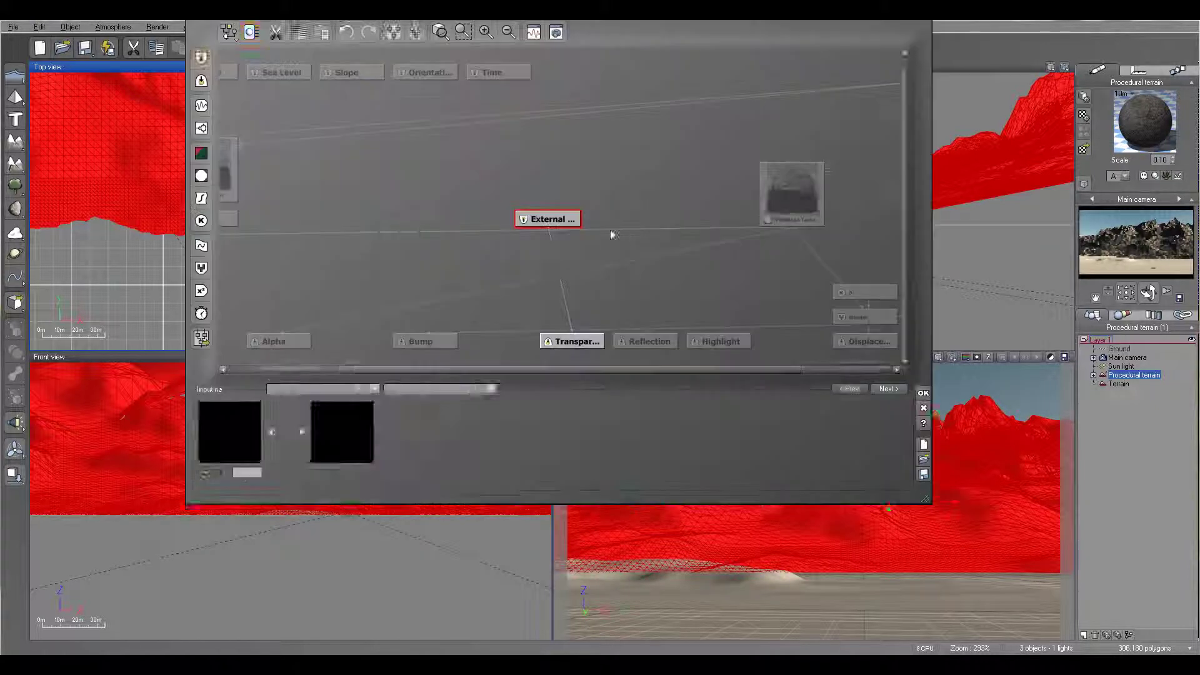
left_click(560, 272)
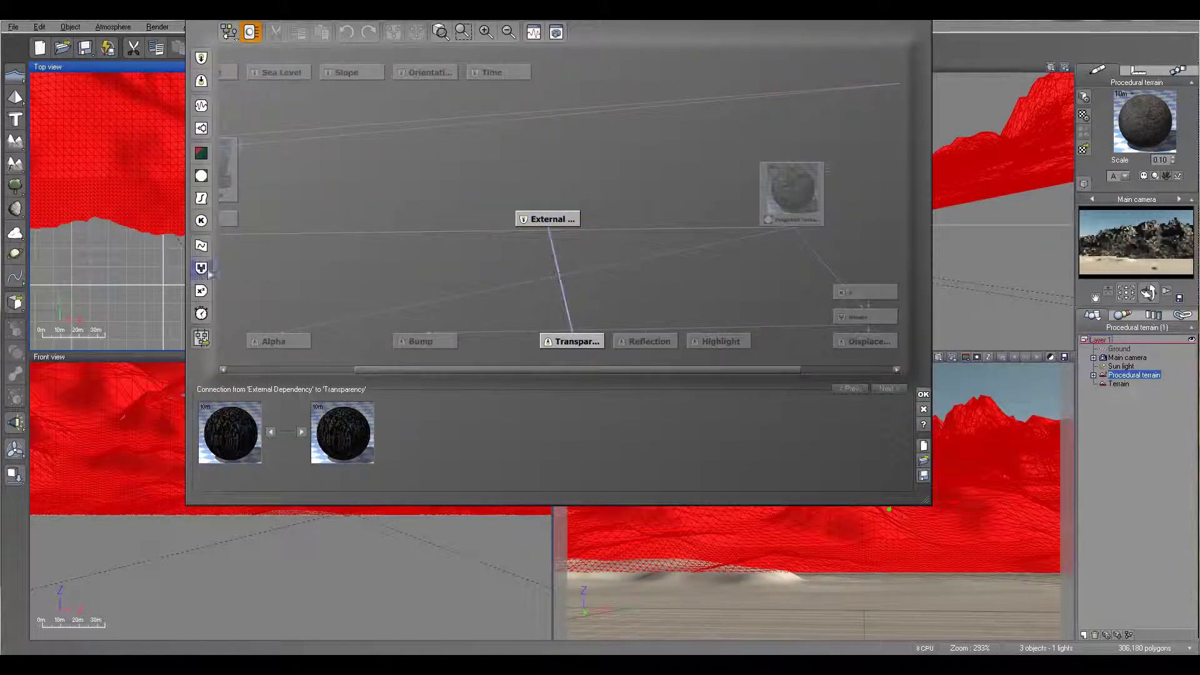
left_click(201, 198)
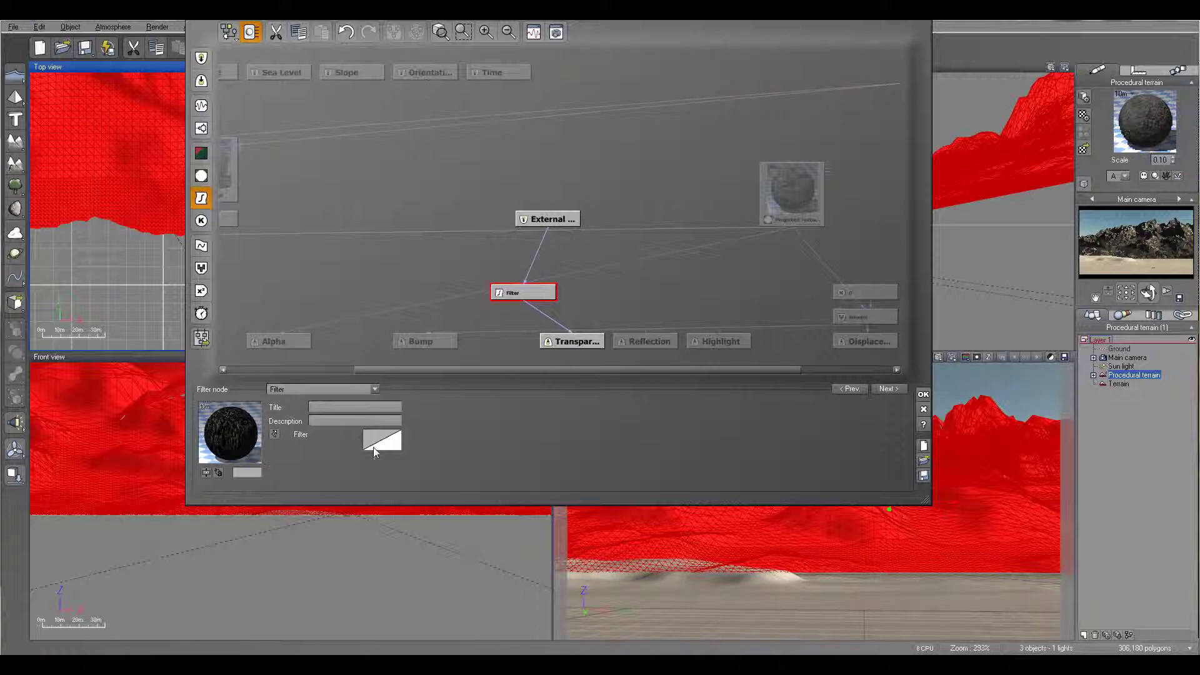
Edit the filter curve, adding two keypoints at about X -0.47, Y -0.63 and X -0.08, Y 0.83
right_click(384, 445)
left_click(395, 459)
left_click_drag(768, 275, 800, 337)
left_click_drag(932, 242, 836, 244)
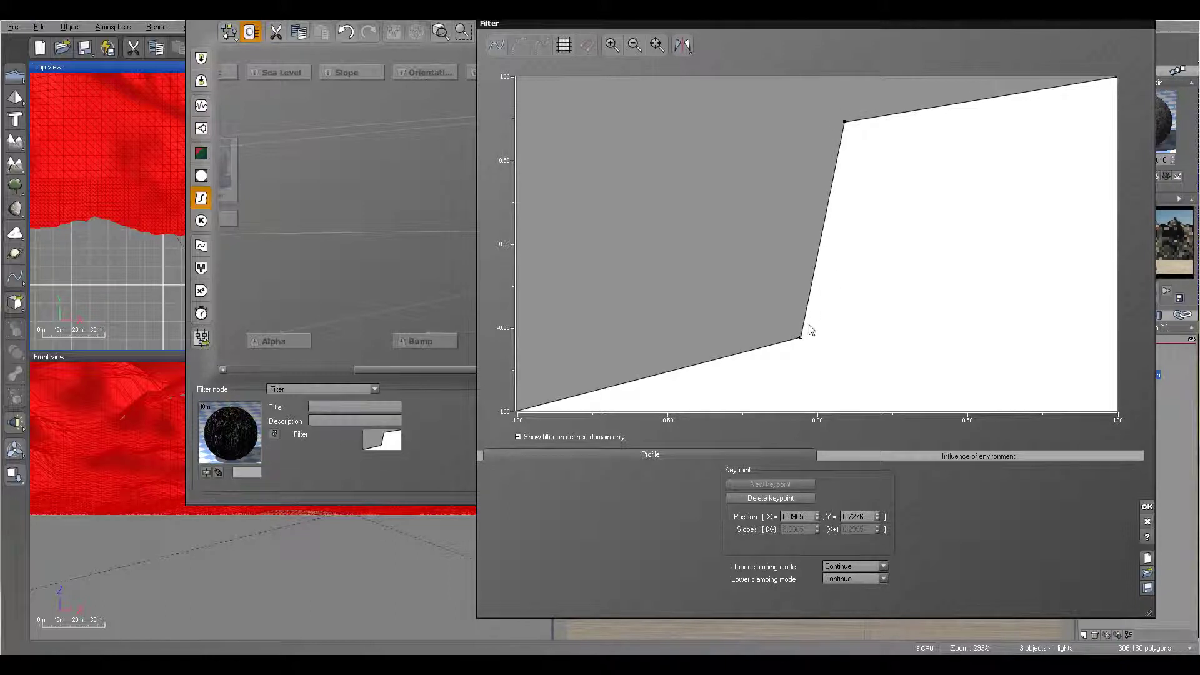
left_click_drag(799, 338, 677, 349)
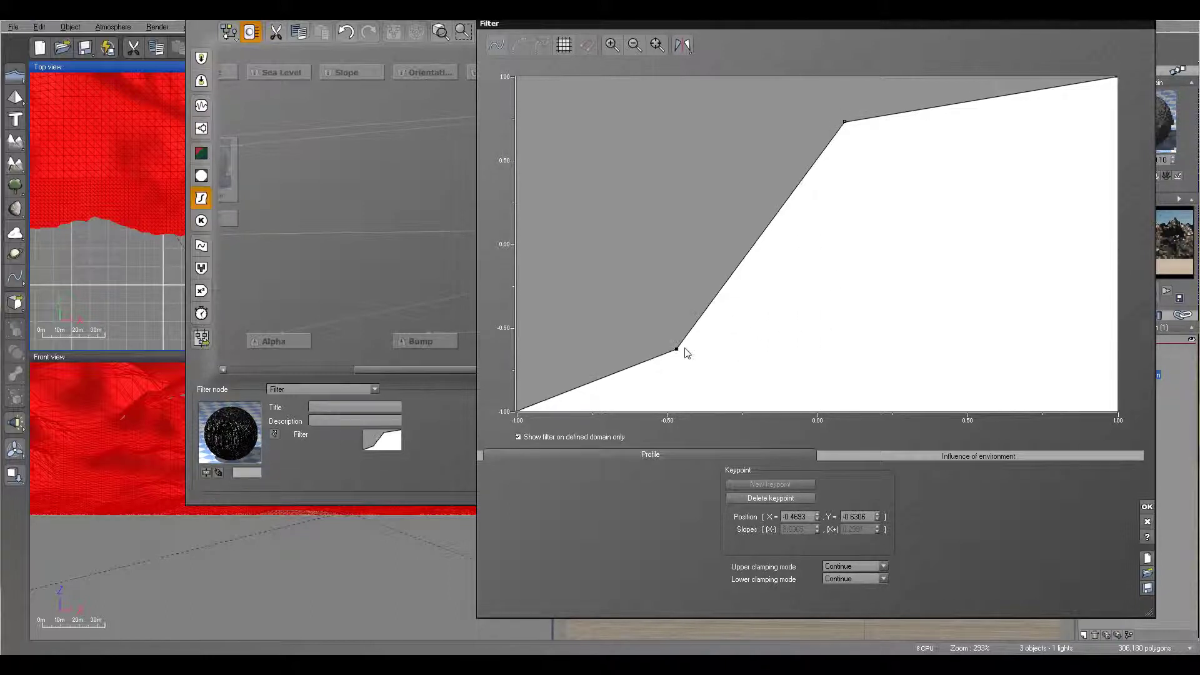
left_click_drag(843, 120, 793, 104)
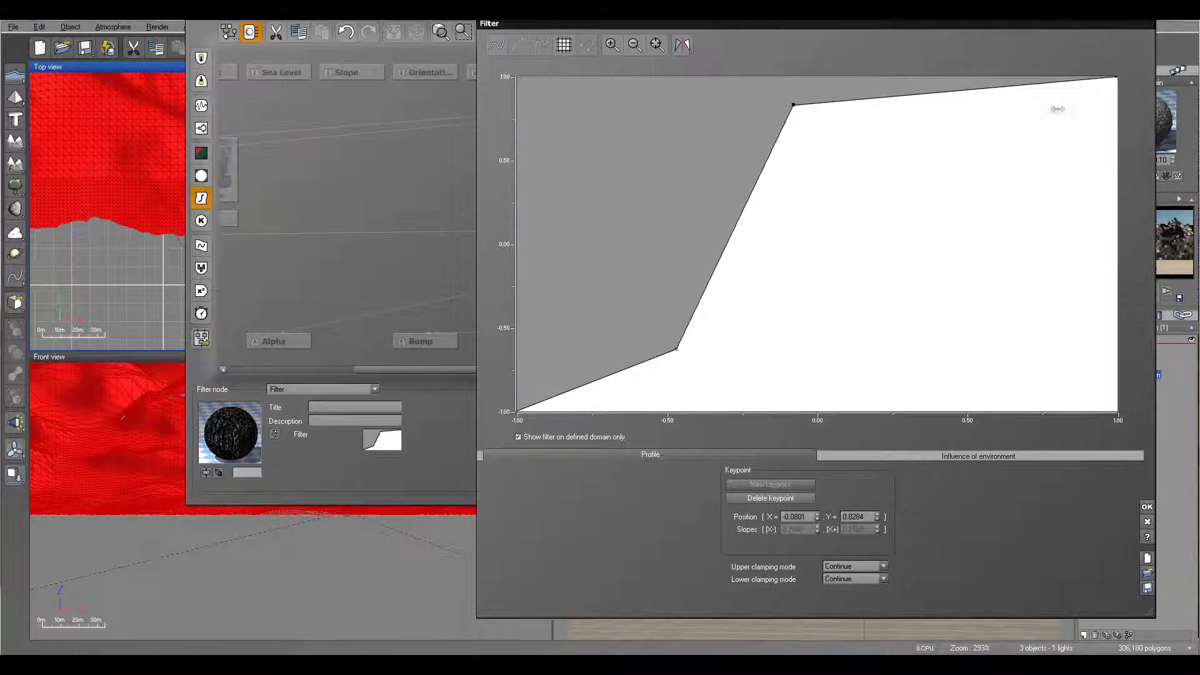
Move the filter's keypoints to about X -0.70, Y -0.49 and X -0.40, Y 0.87, and accept the curve
left_click_drag(988, 30, 831, 34)
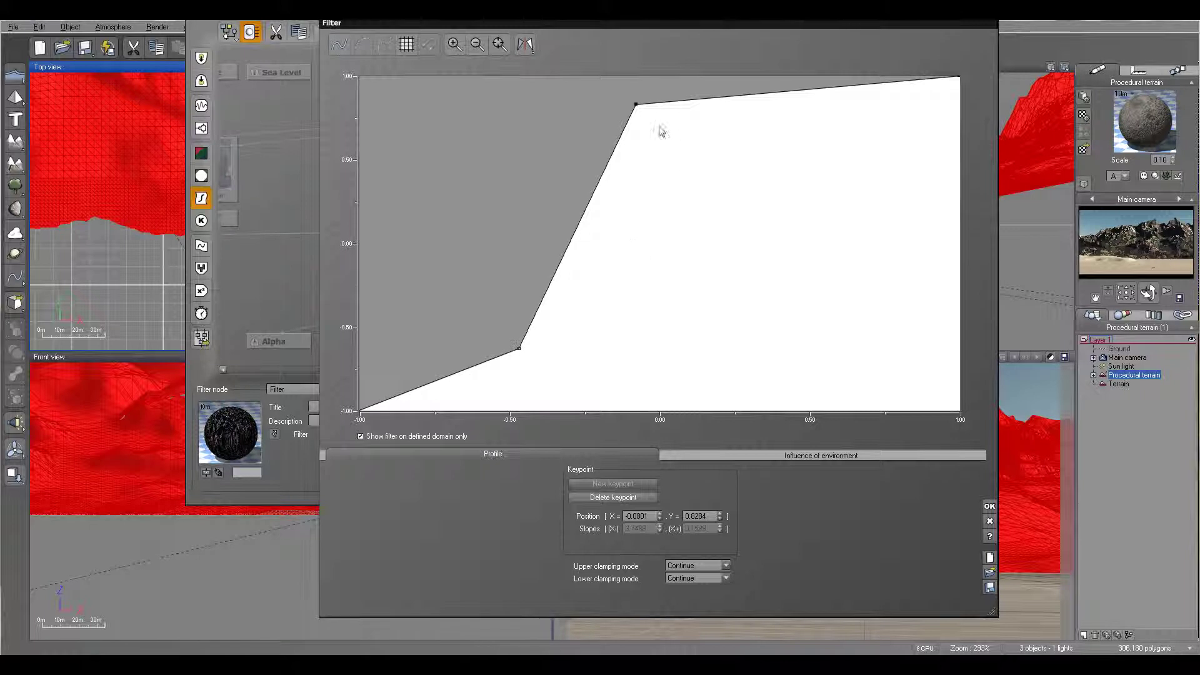
left_click_drag(636, 105, 550, 108)
left_click_drag(519, 348, 449, 325)
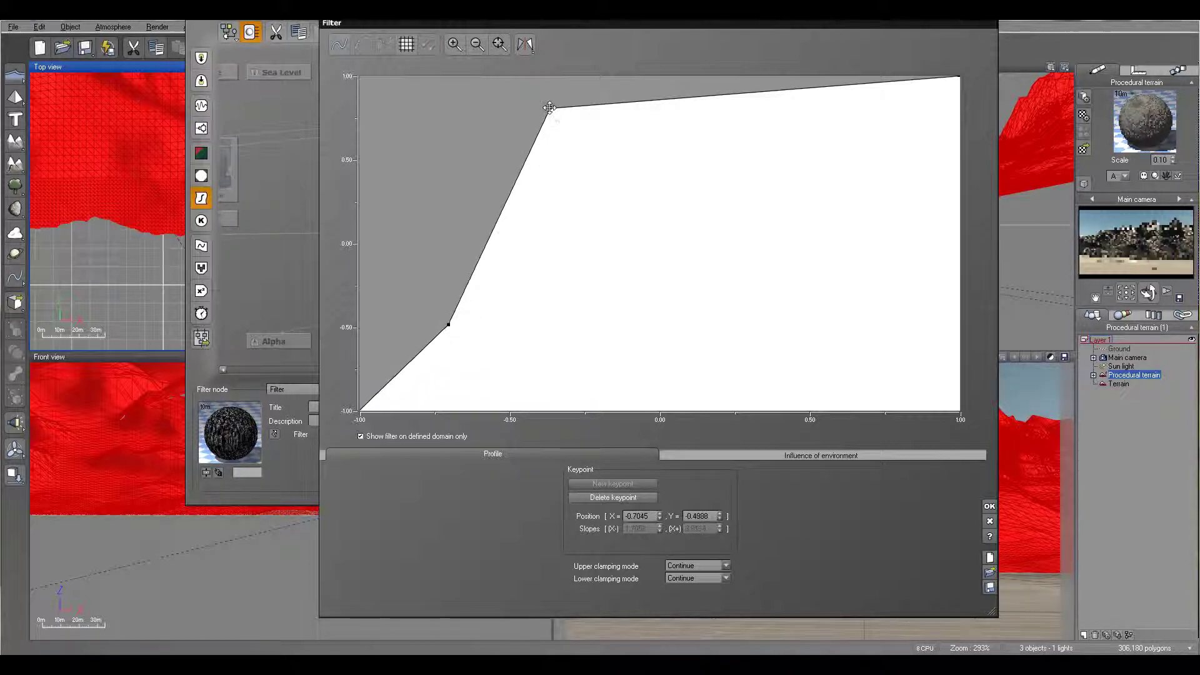
left_click_drag(551, 108, 539, 98)
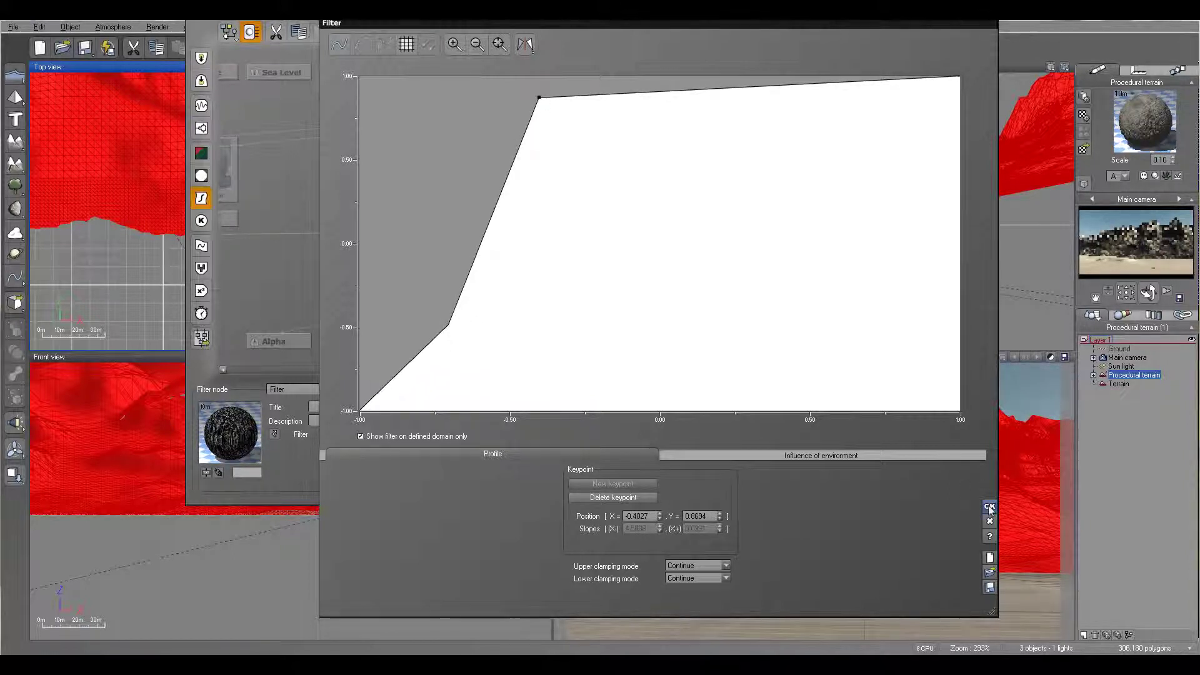
left_click(990, 506)
Render the scene to check the filtered transparency, and accept the function
left_click_drag(721, 18, 723, 89)
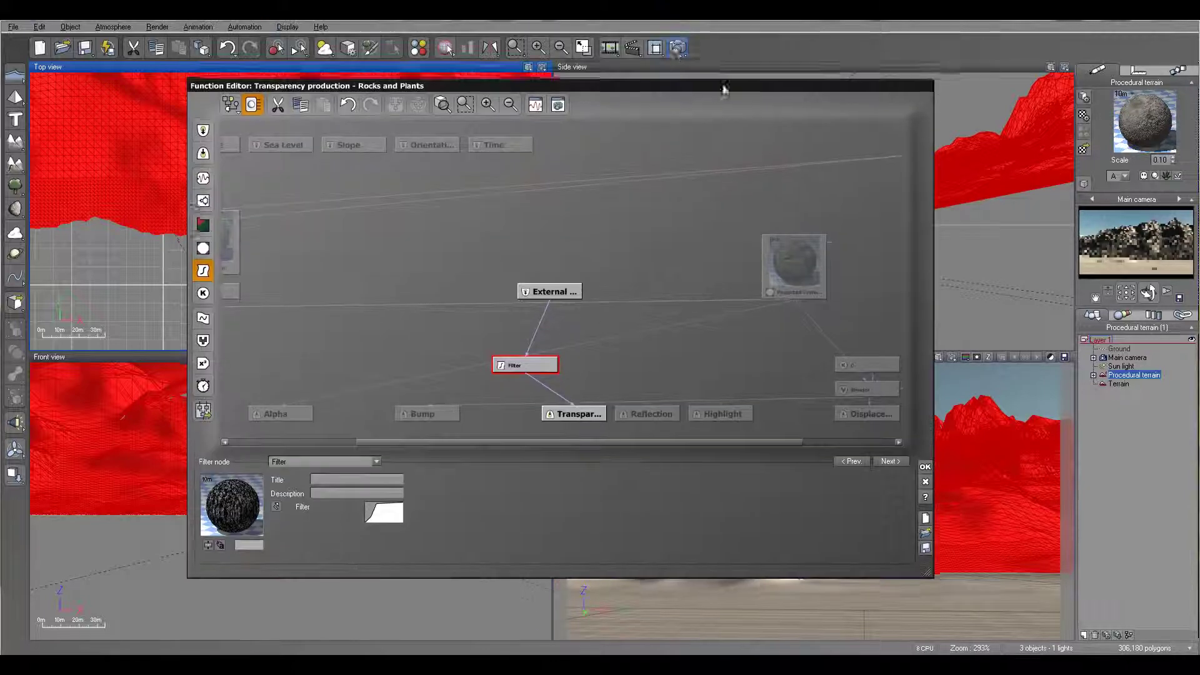
left_click(674, 50)
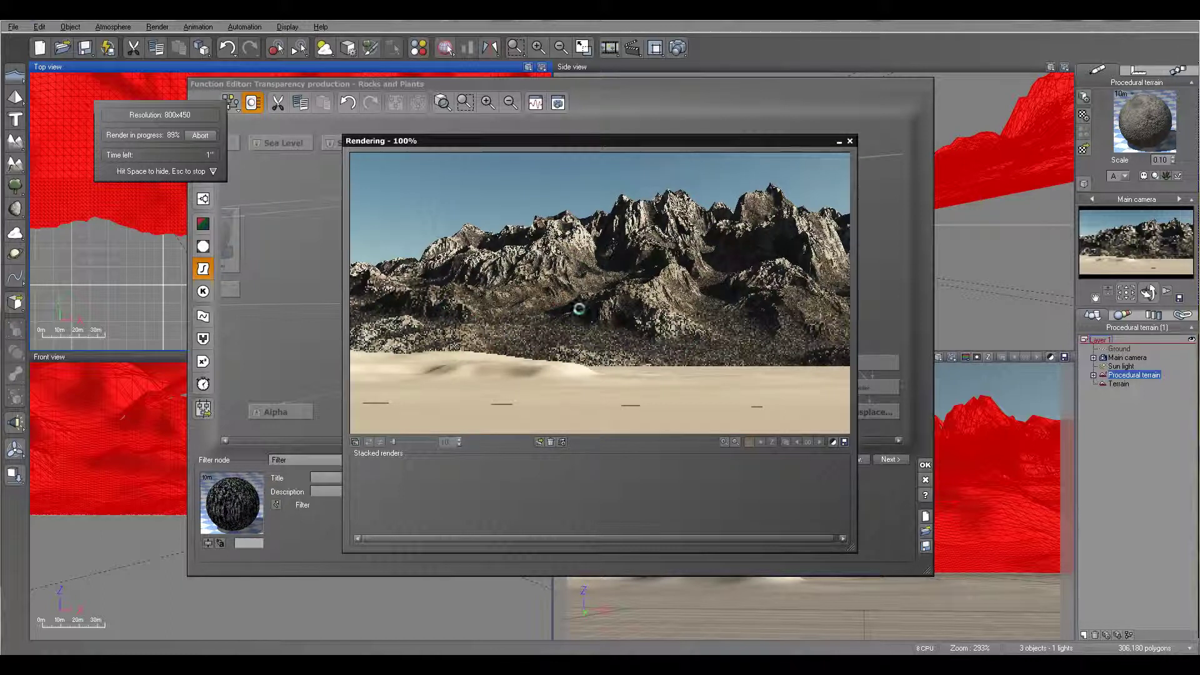
left_click(853, 141)
left_click(925, 465)
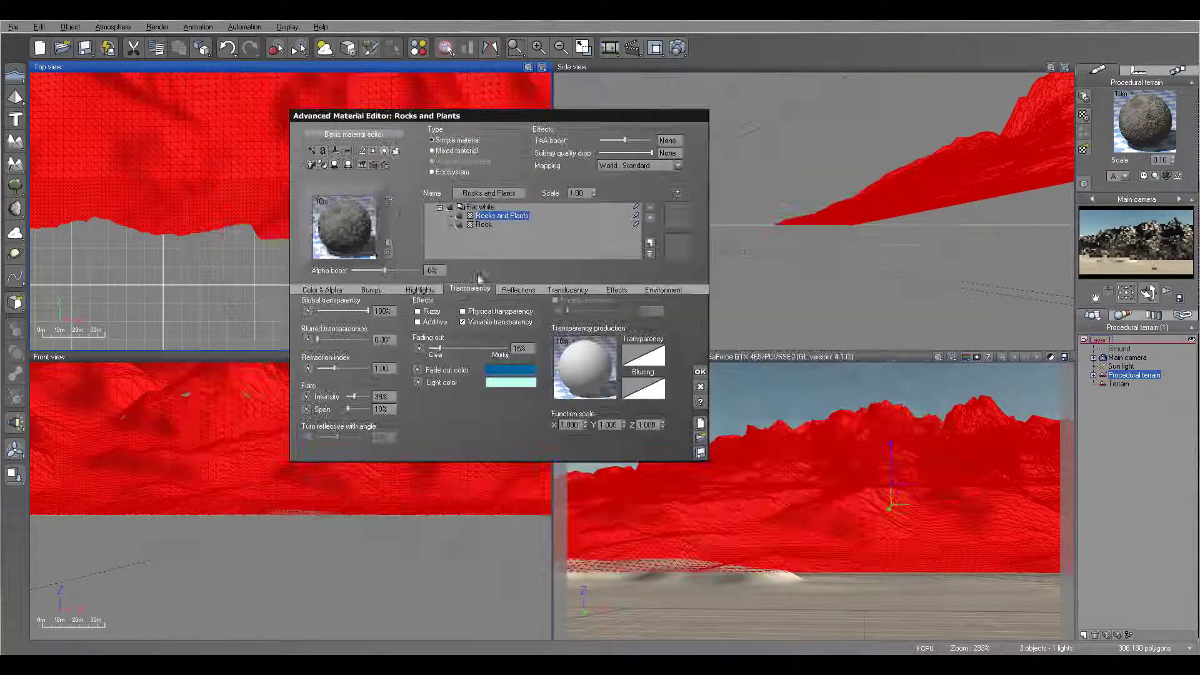
Lower the Rocks and Plants layer's alpha boost to -42% and render the scene
left_click_drag(392, 271, 375, 271)
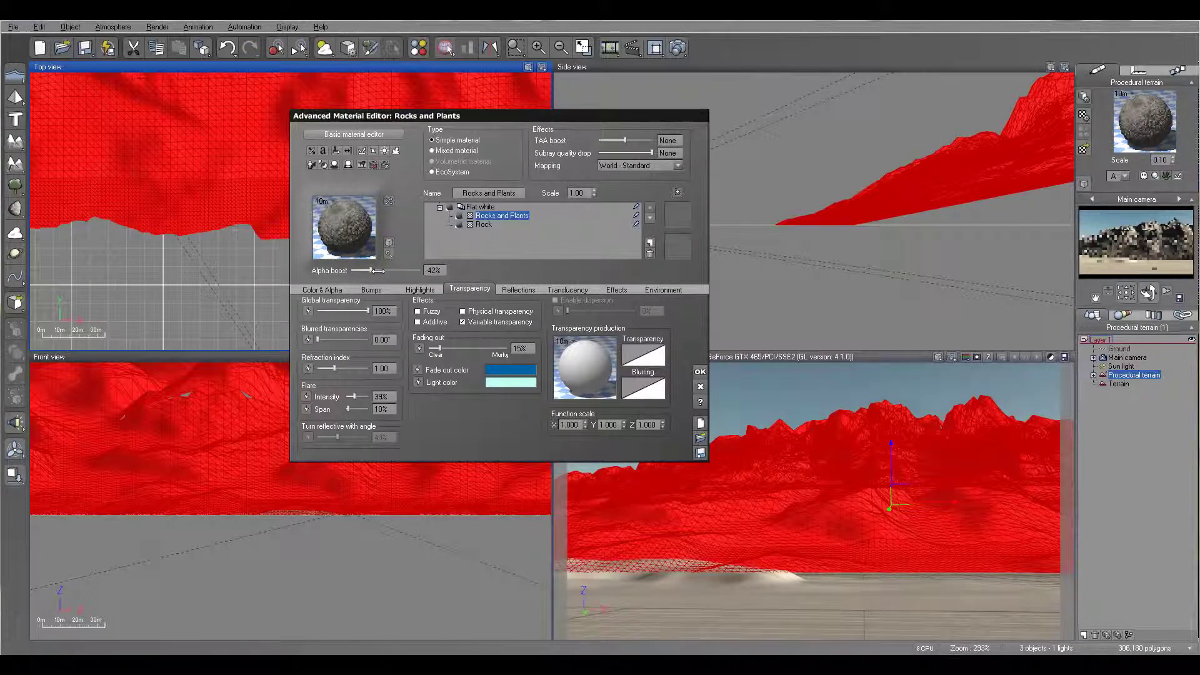
left_click(678, 47)
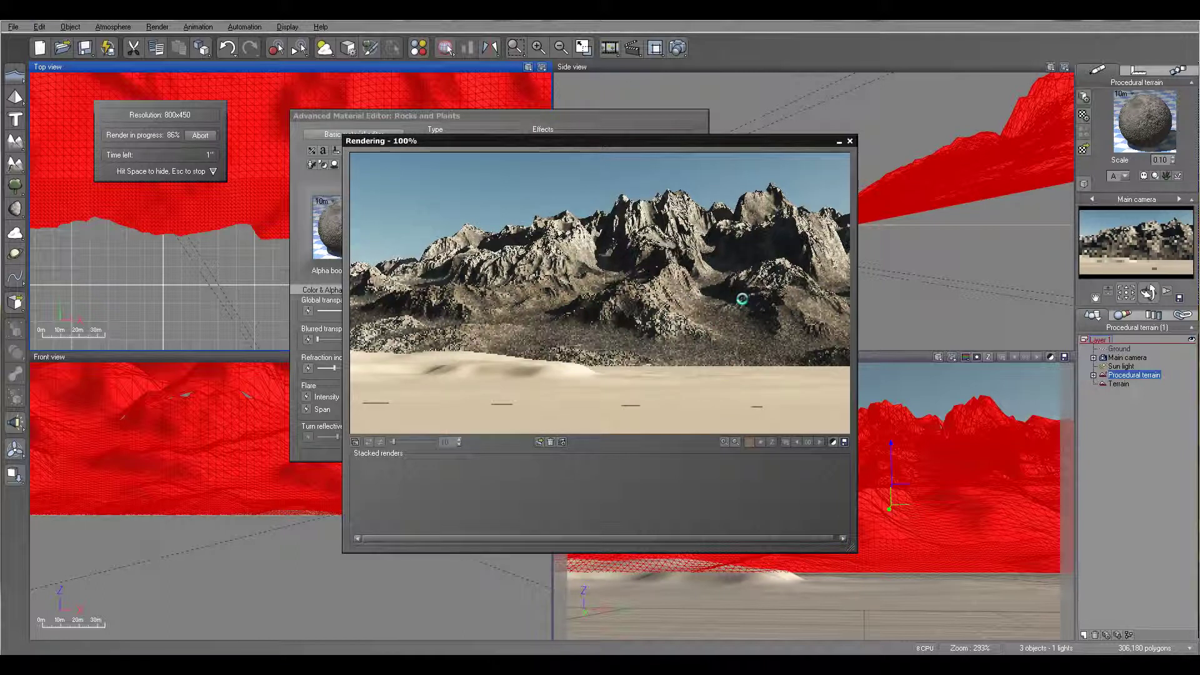
key("Escape")
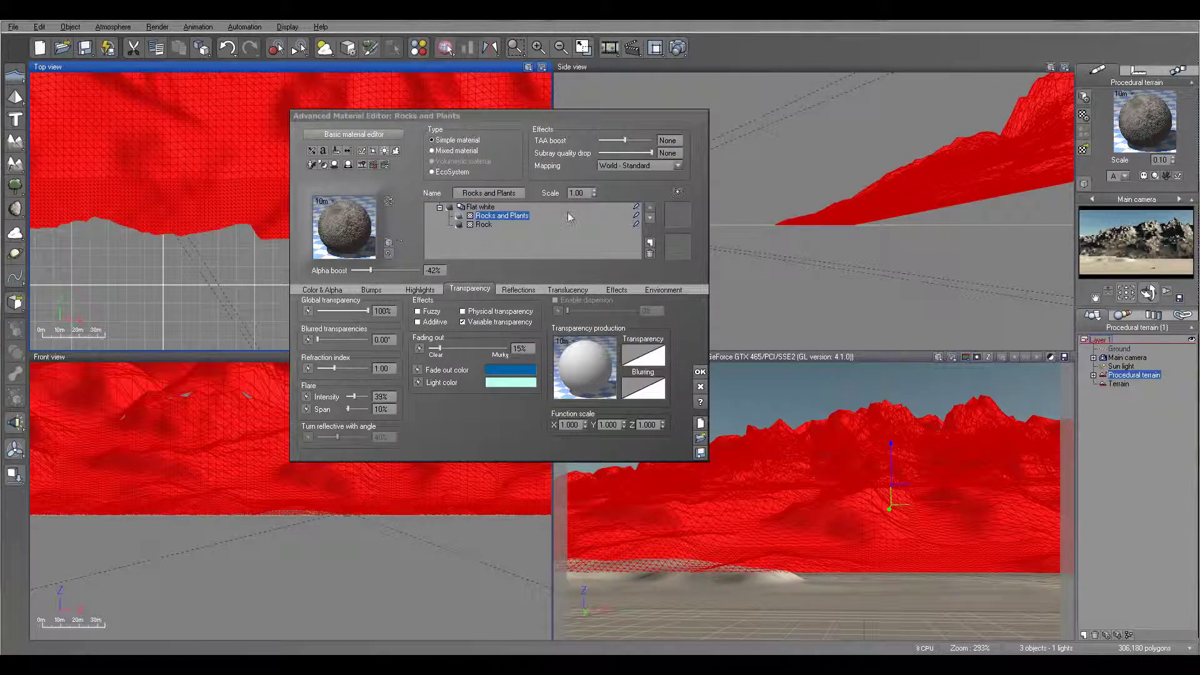
Change the Rocks and Plants layer's material type to EcoSystem
left_click(441, 172)
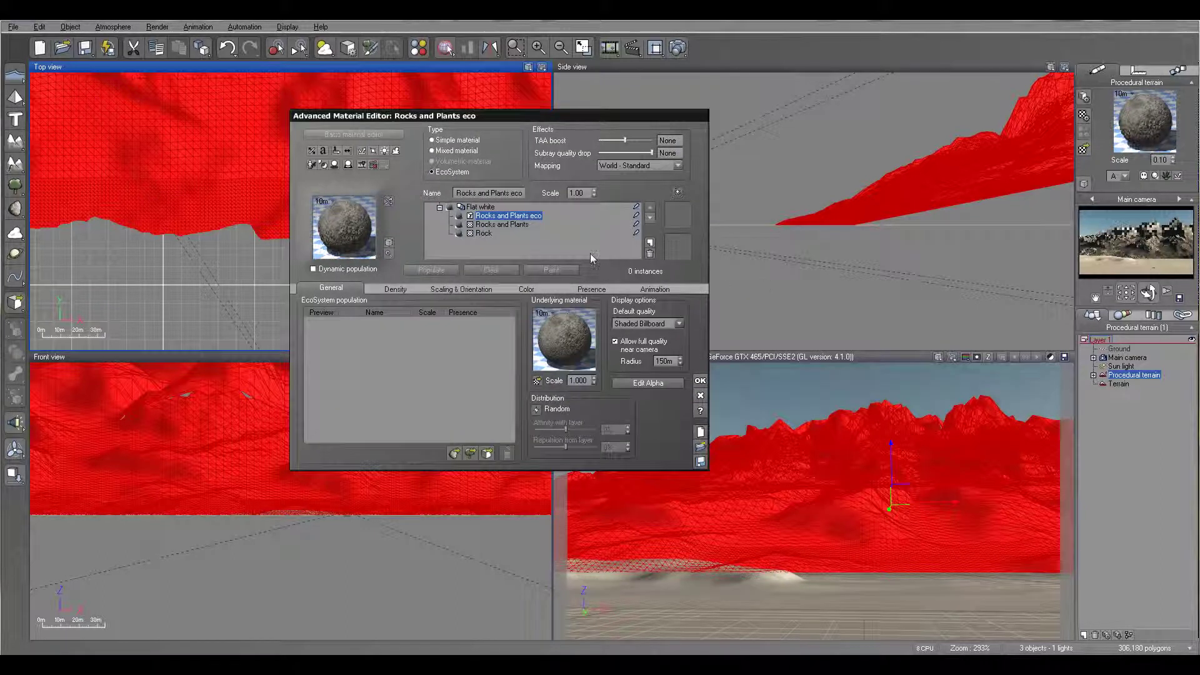
Highlight the Rocks and Plants eco layer and open its variable density function for editing
left_click(636, 216)
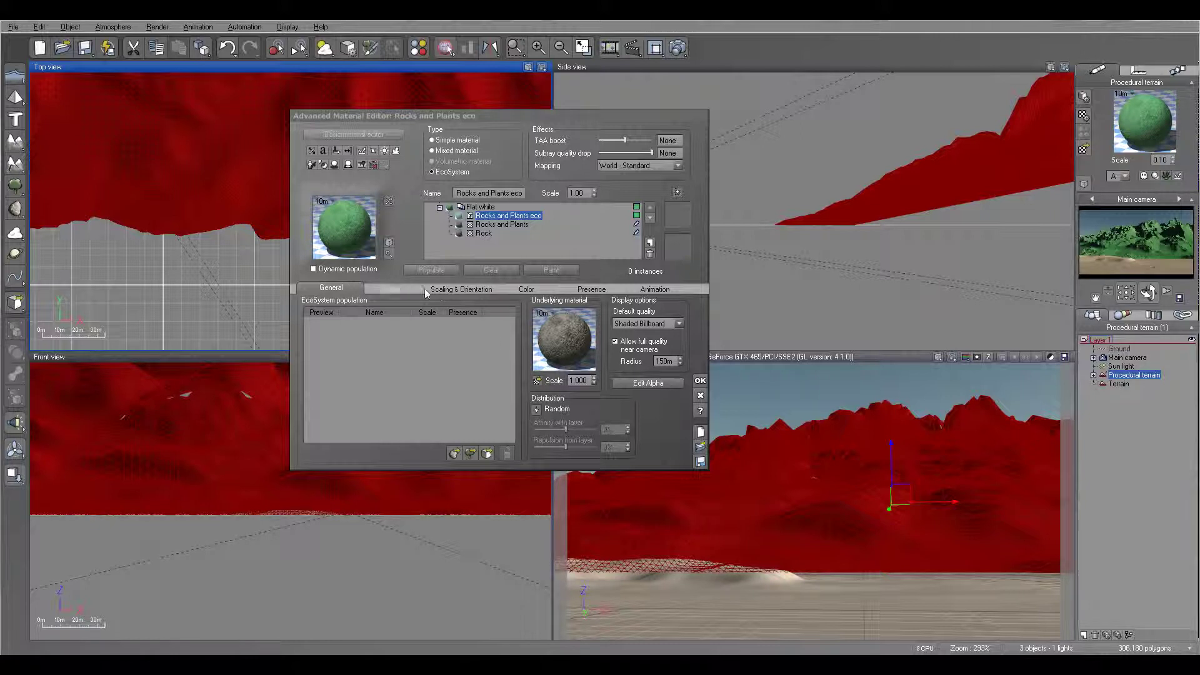
left_click(395, 289)
left_click(506, 339)
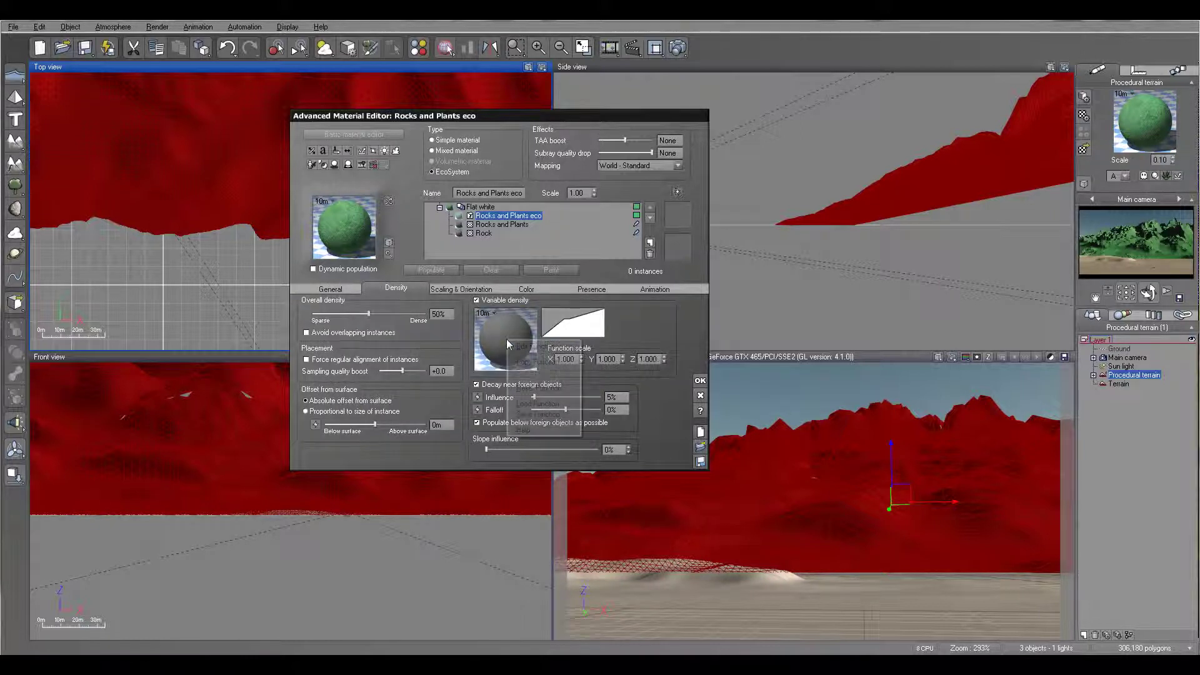
left_click(519, 345)
Add a separate External Dependency input node to the density function without replacing the Density output
left_click(203, 130)
left_click(281, 234)
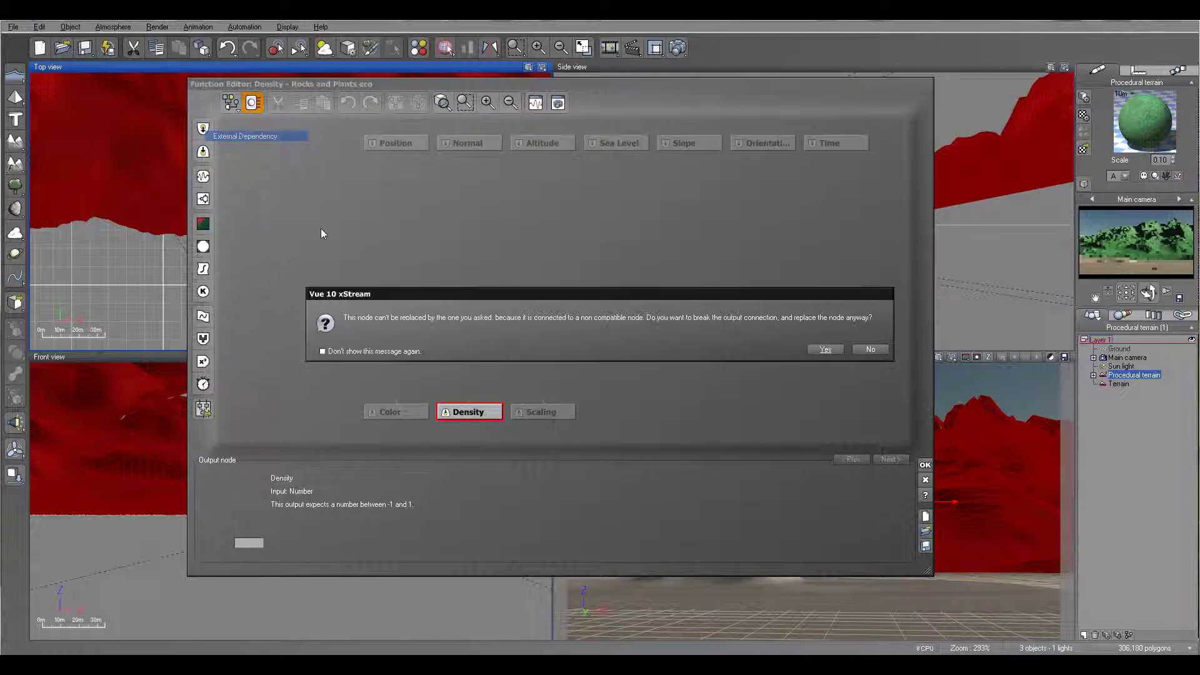
left_click(872, 349)
left_click(435, 261)
left_click(203, 130)
left_click(250, 325)
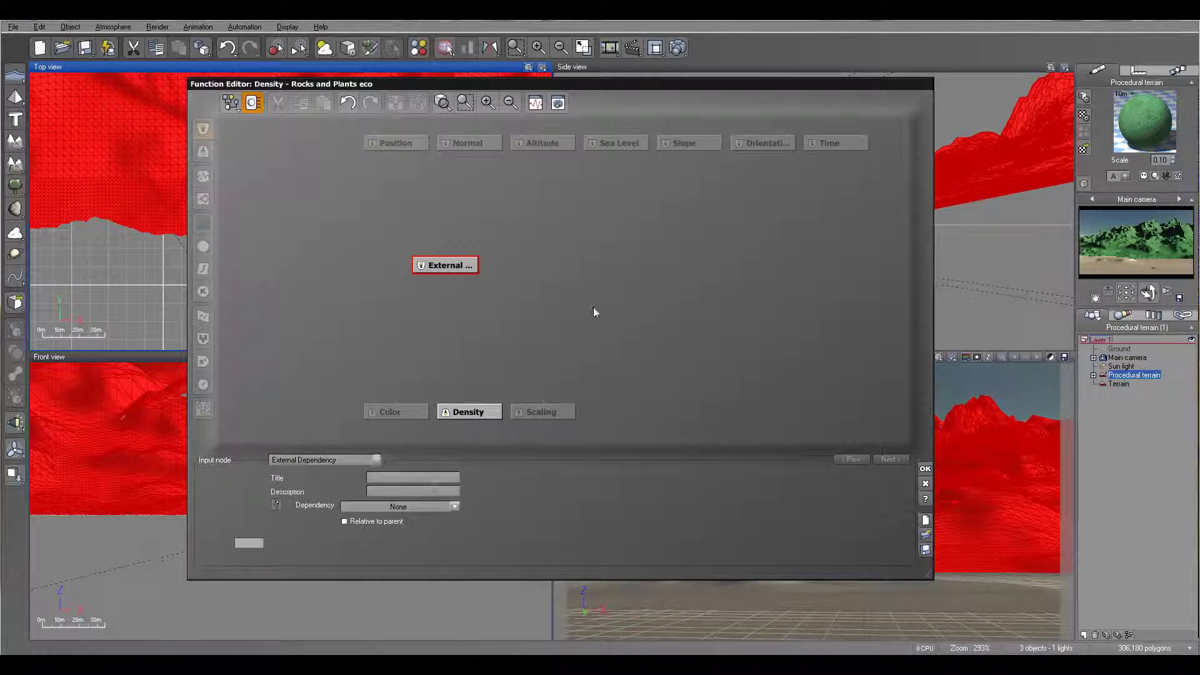
Set the External Dependency node's dependency to Procedural terrain / ra and connect the node to the Density output
left_click(424, 508)
mouse_move(407, 584)
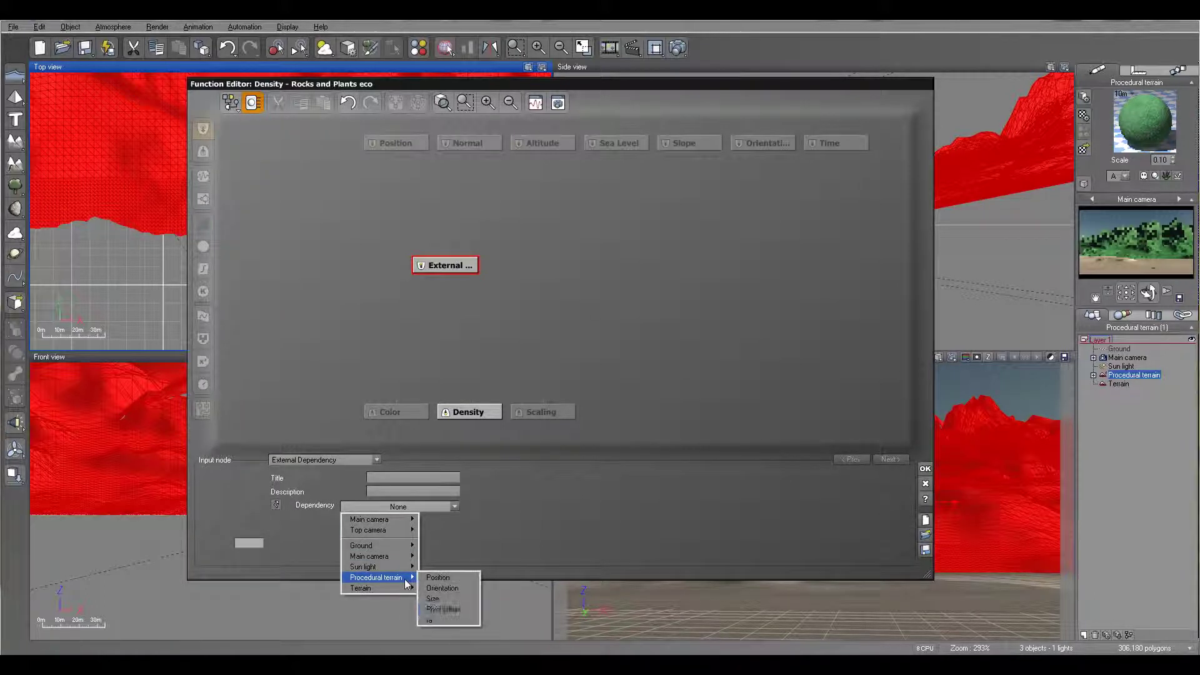
left_click(458, 619)
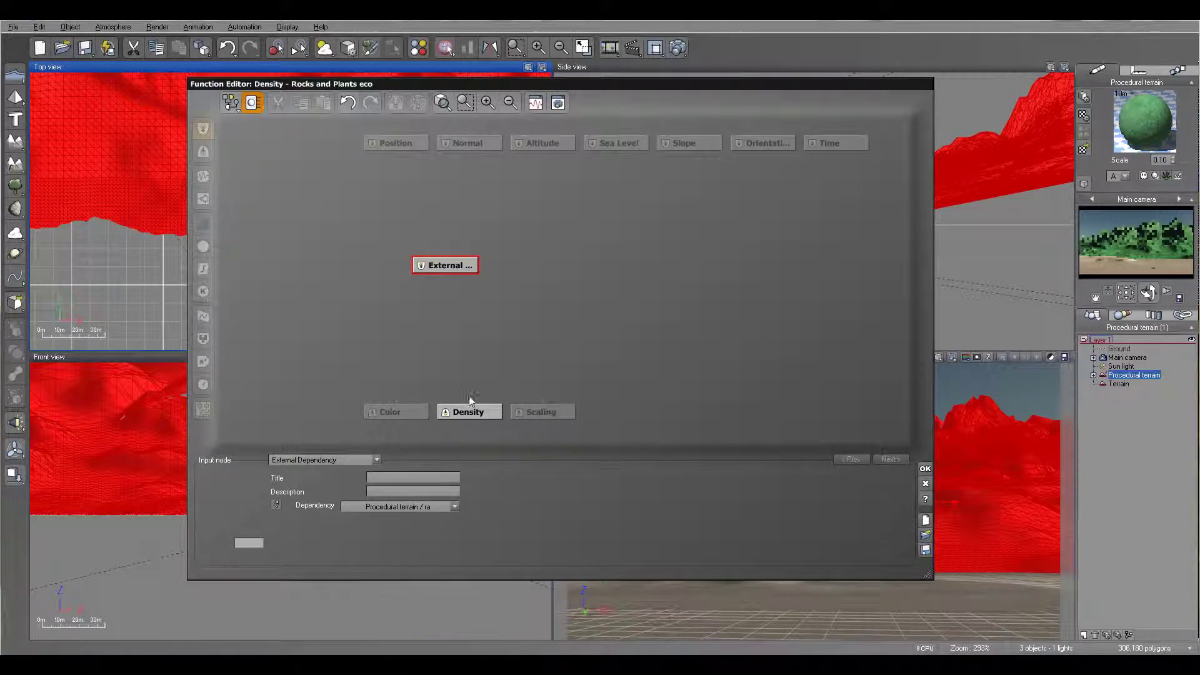
left_click_drag(470, 401, 472, 241)
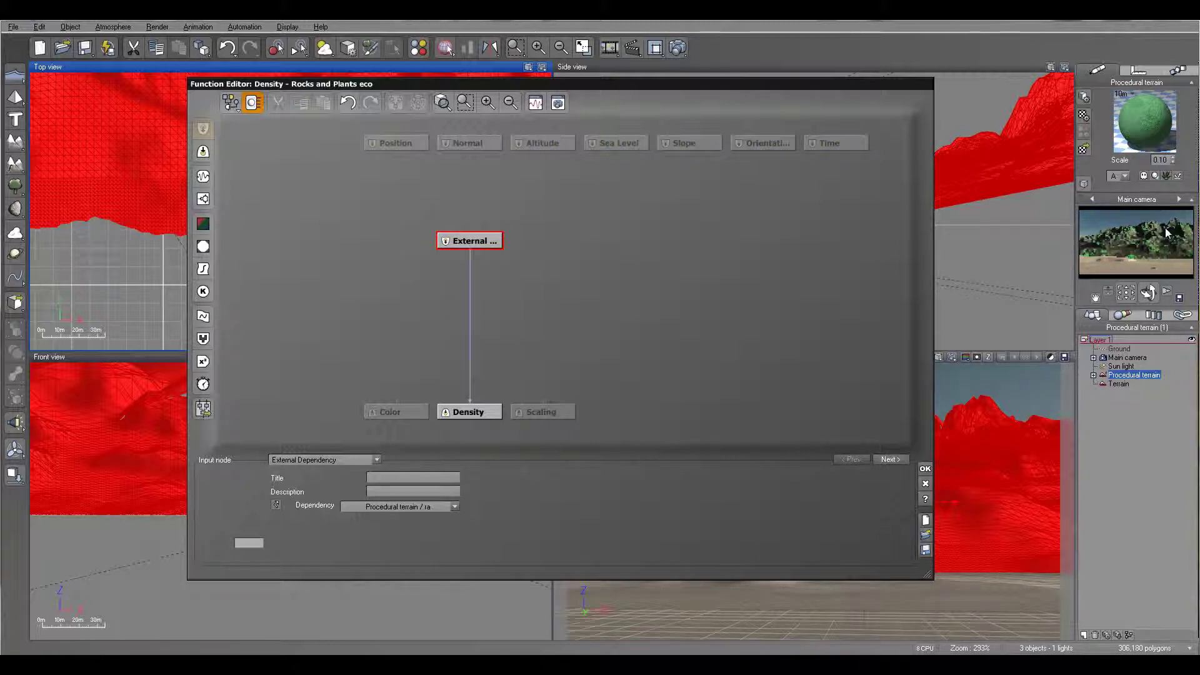
Insert a filter node between the External Dependency node and Density, and set its type to Opposite (-X)
left_click(470, 323)
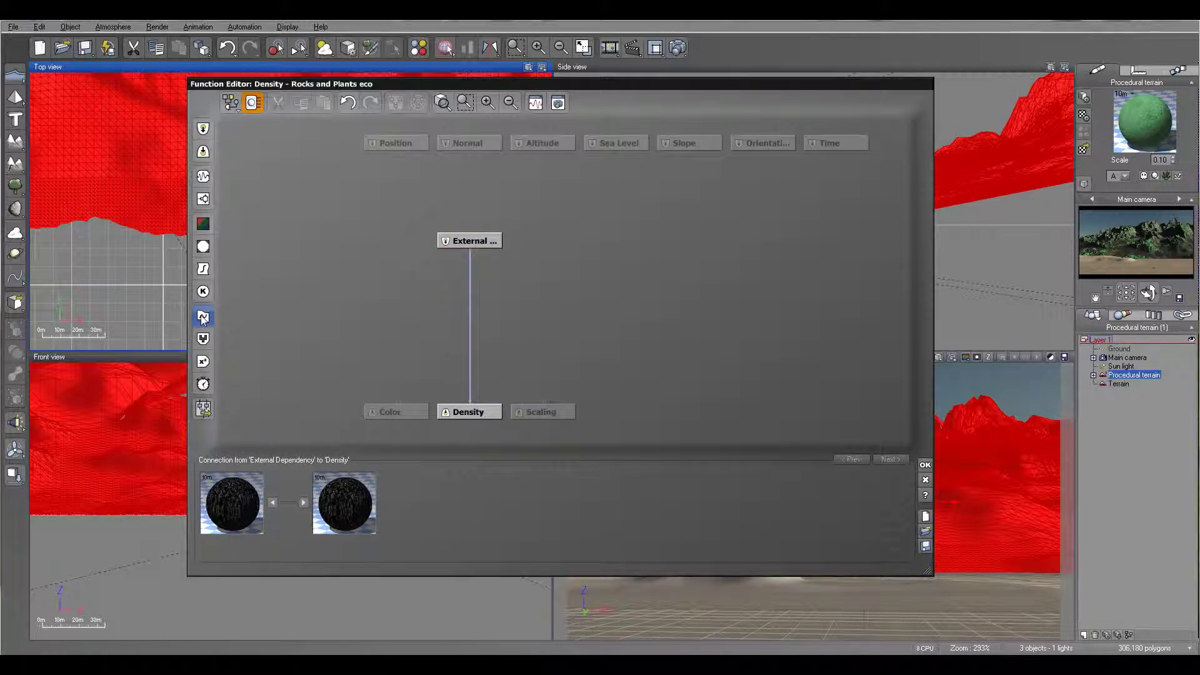
left_click(200, 272)
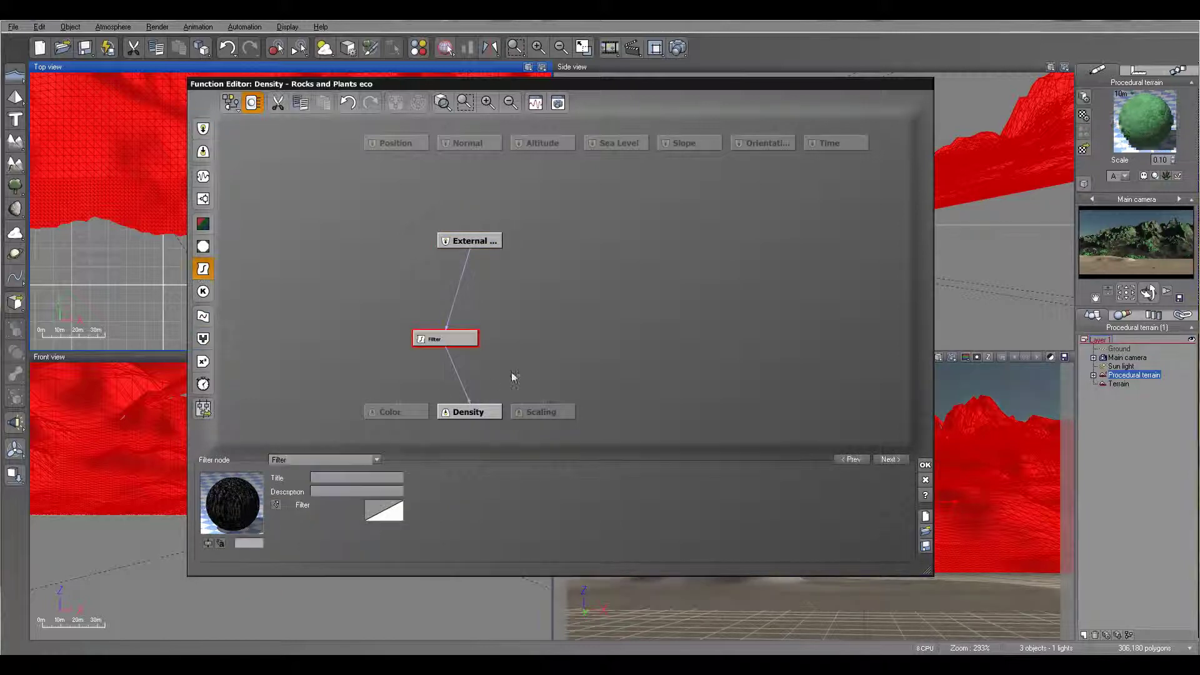
left_click(368, 459)
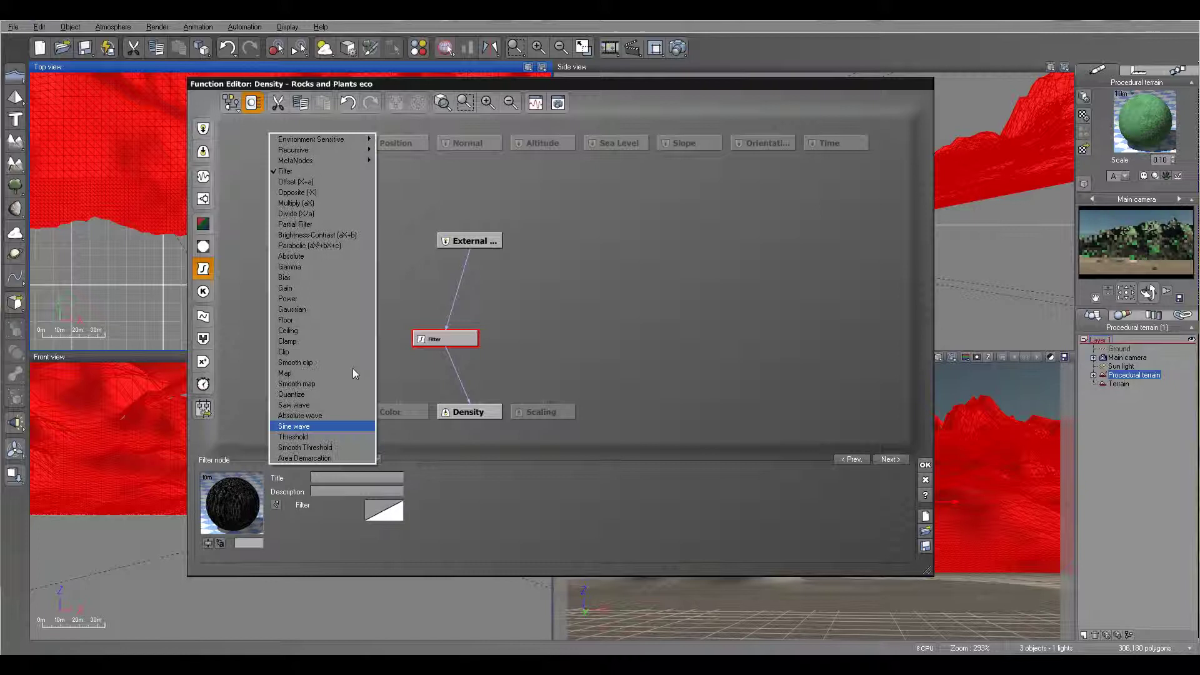
left_click(332, 193)
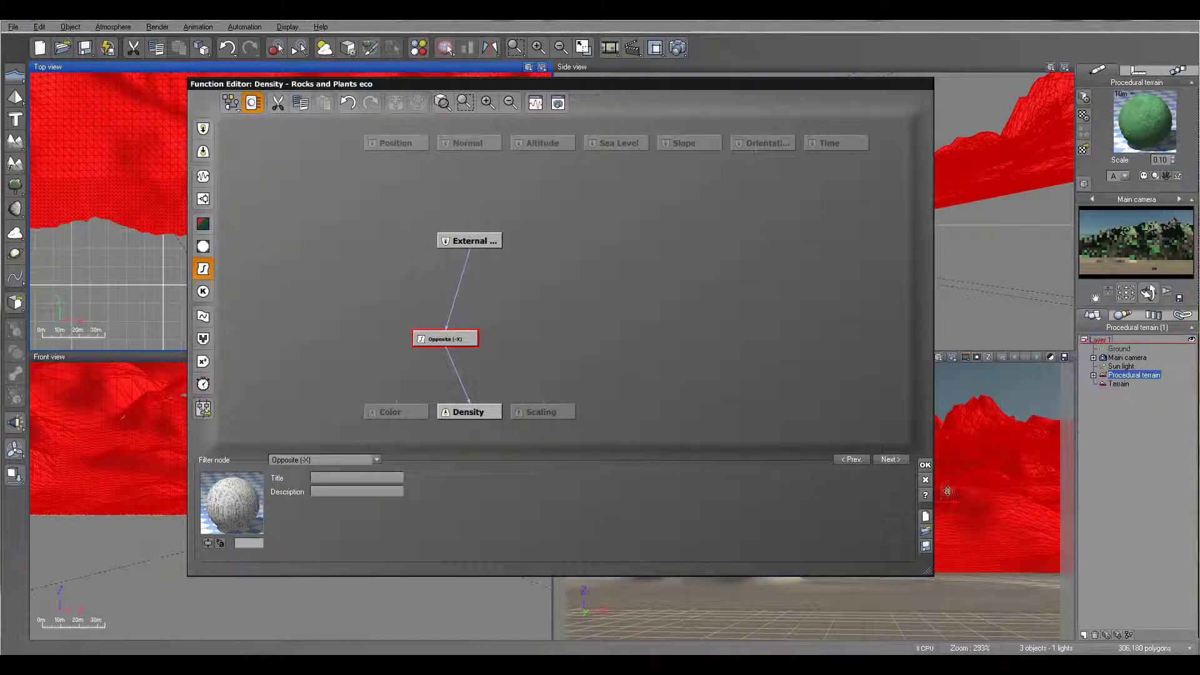
Accept the density function and render the scene to check the inverted distribution
left_click(925, 465)
left_click(679, 48)
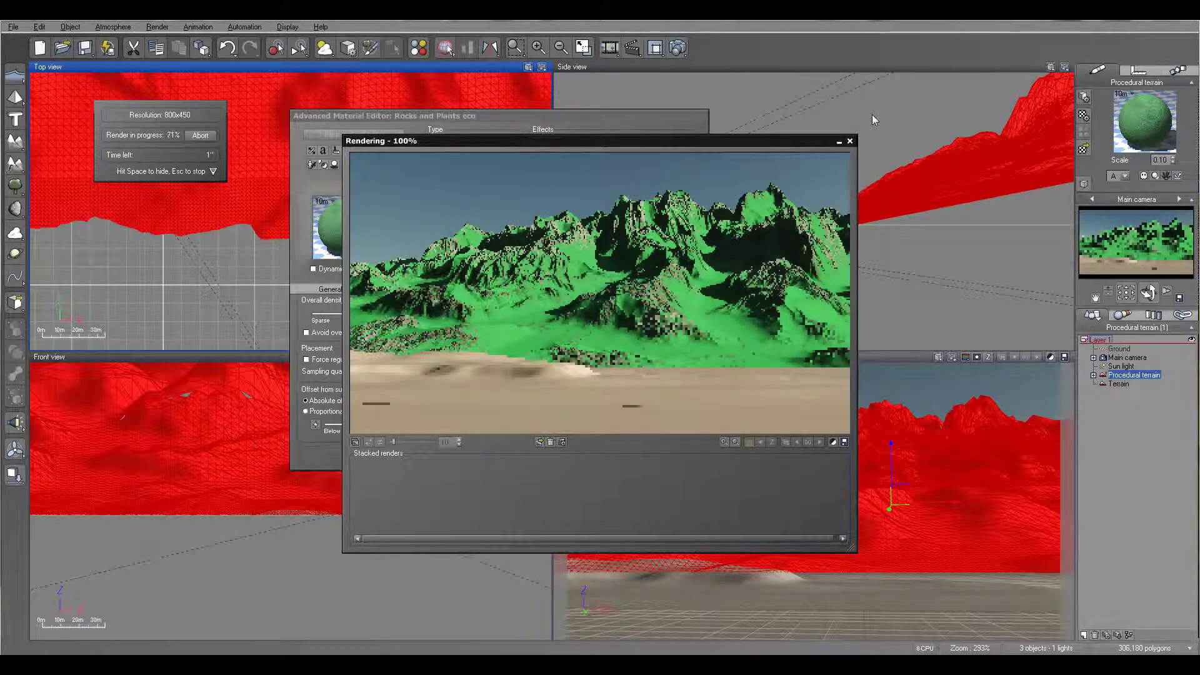
left_click(850, 142)
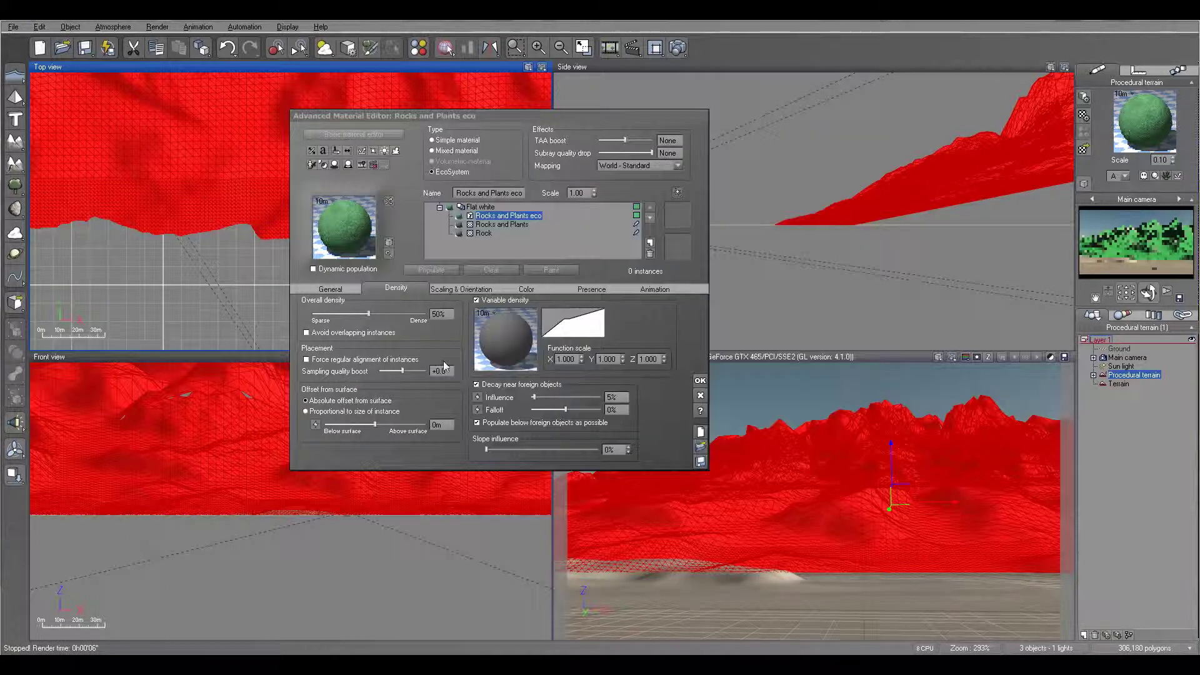
Reopen the density function and insert a node of type Filter between the Opposite (-X) node and Density
right_click(511, 349)
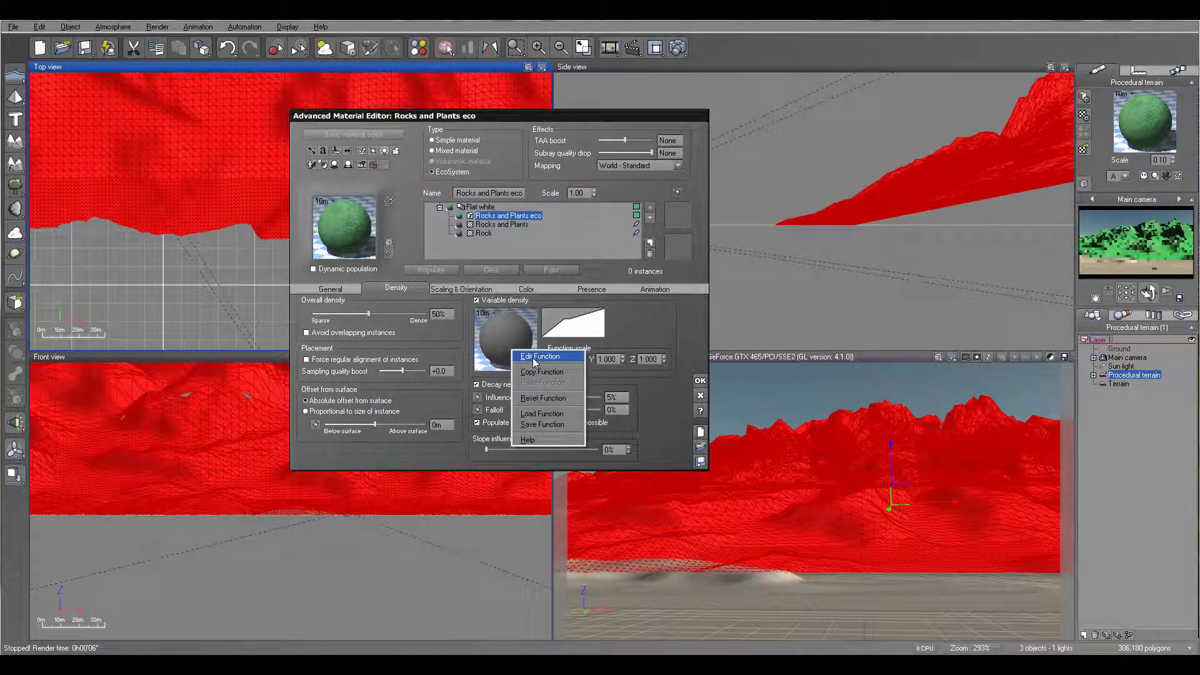
left_click(533, 357)
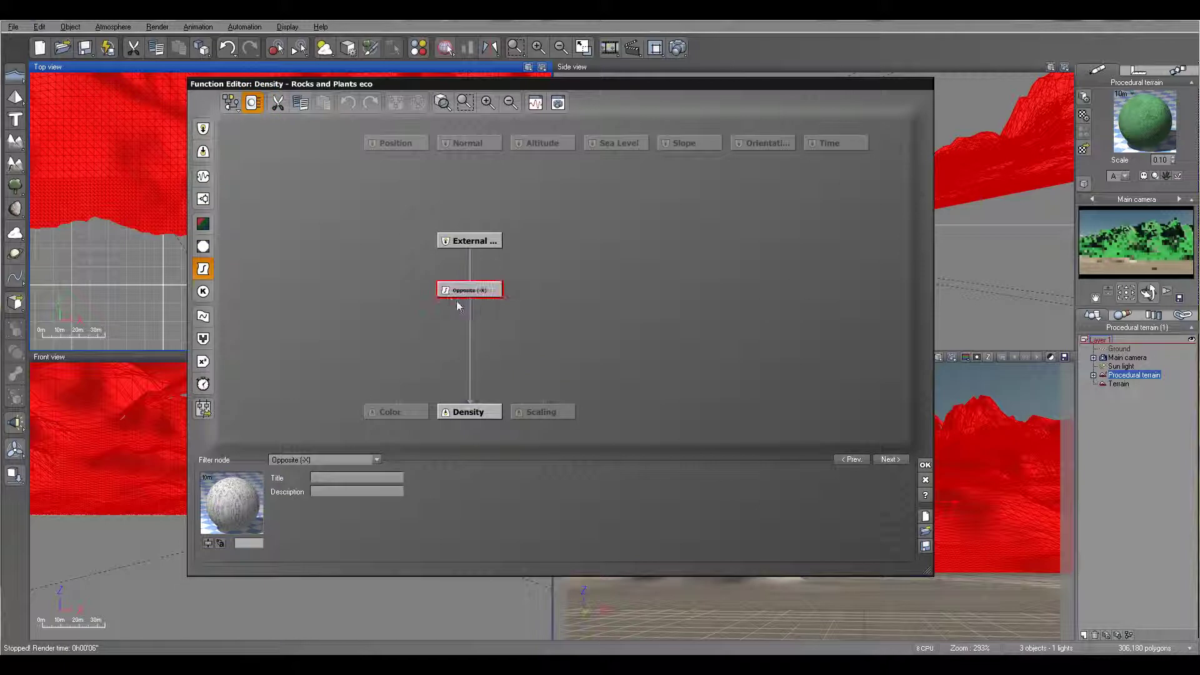
left_click_drag(460, 304, 471, 343)
left_click(467, 346)
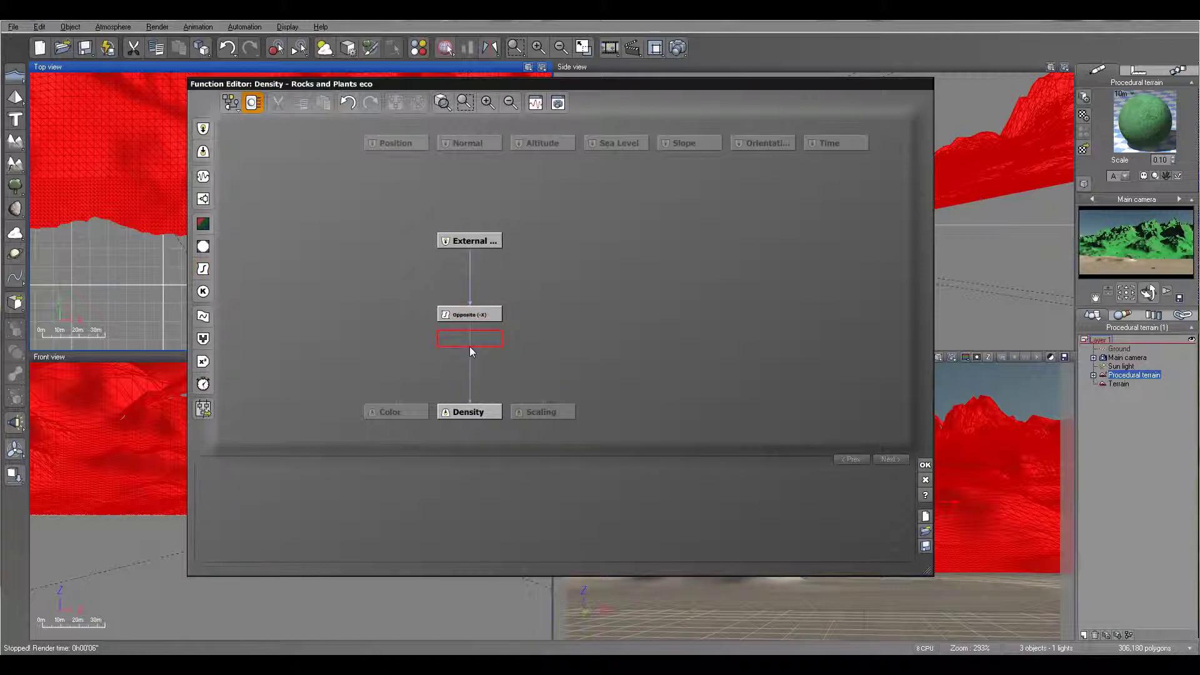
left_click(203, 269)
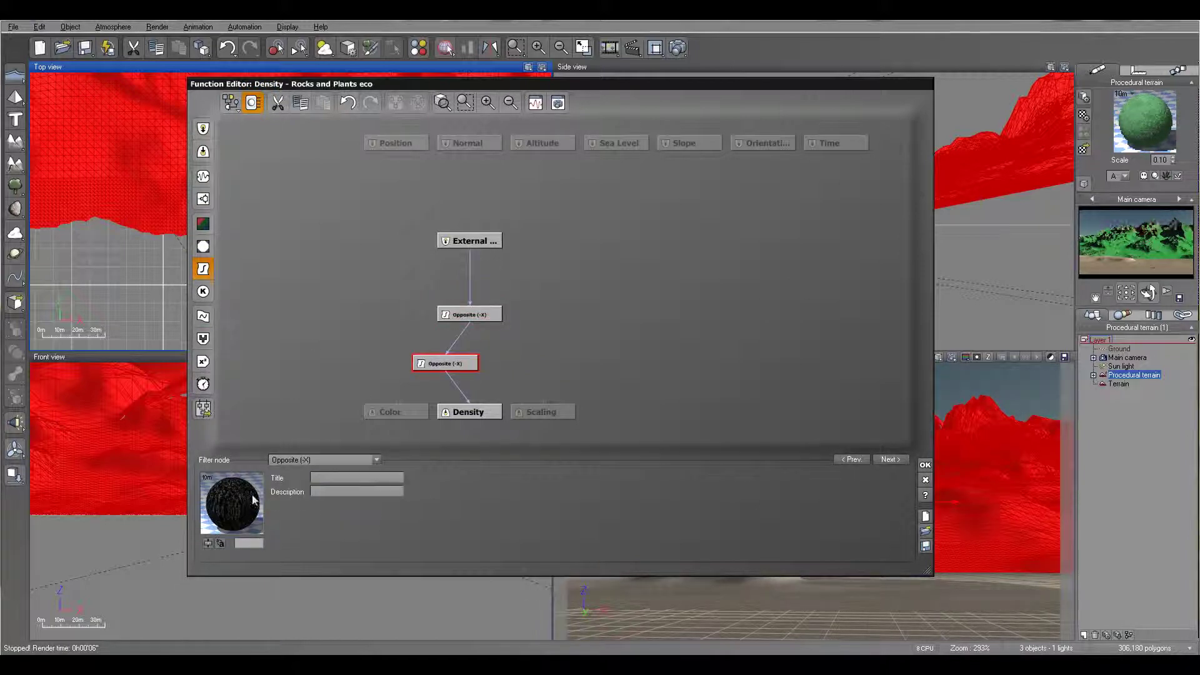
left_click(332, 456)
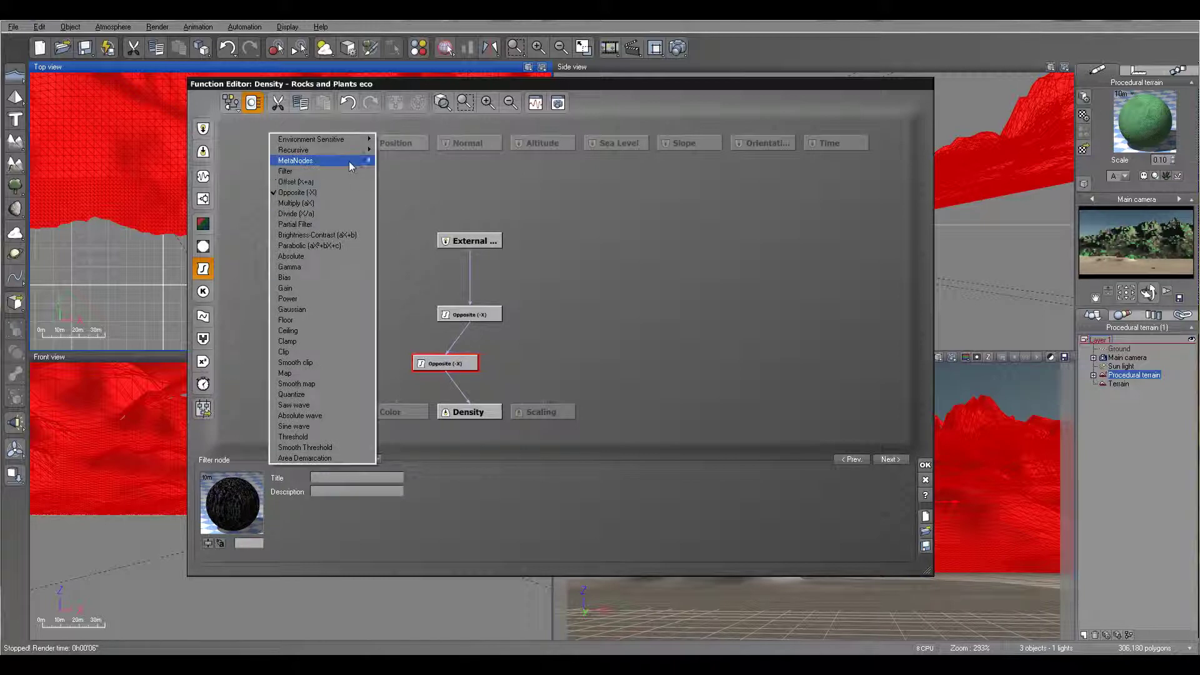
left_click(335, 170)
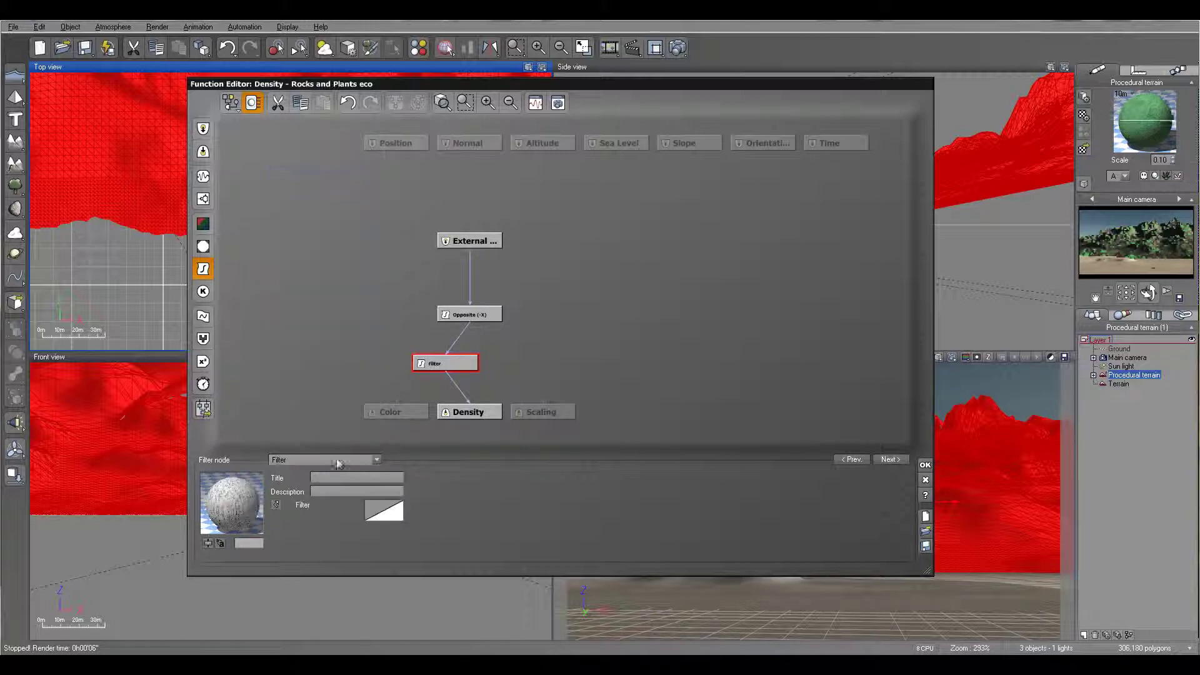
Add a keypoint to the density filter curve at about X 0.90, Y -0.80, and accept the curve
right_click(386, 516)
left_click(408, 521)
left_click_drag(675, 234, 910, 368)
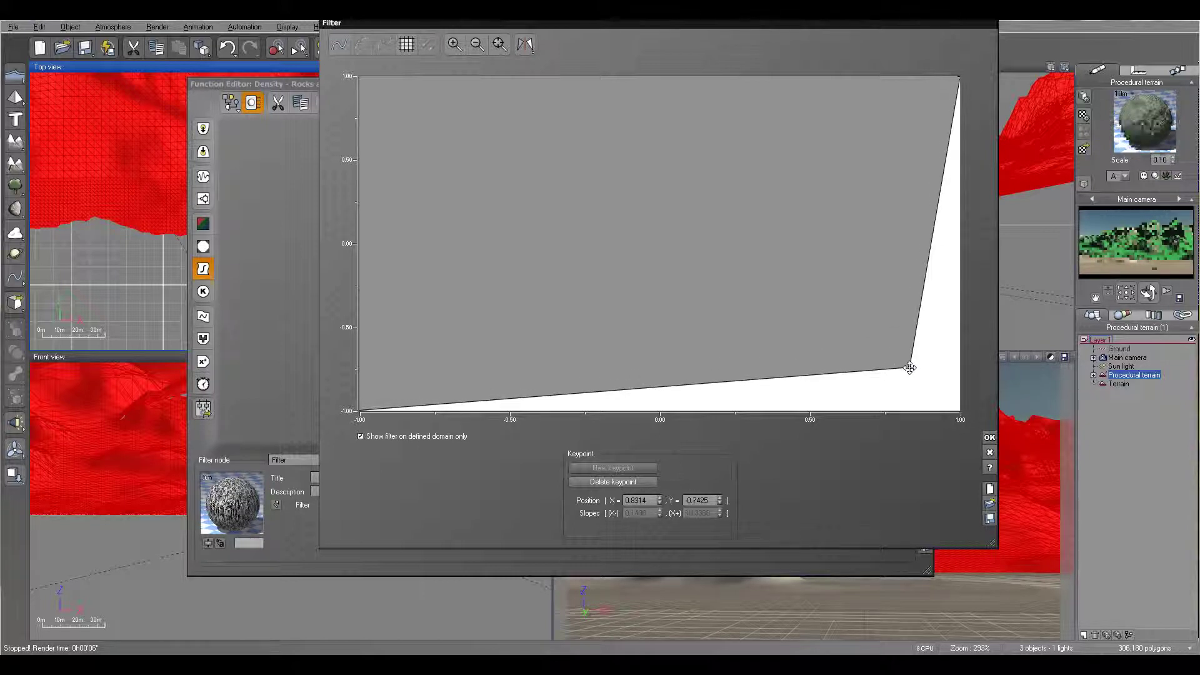
left_click_drag(734, 40, 838, 56)
left_click_drag(906, 389, 927, 399)
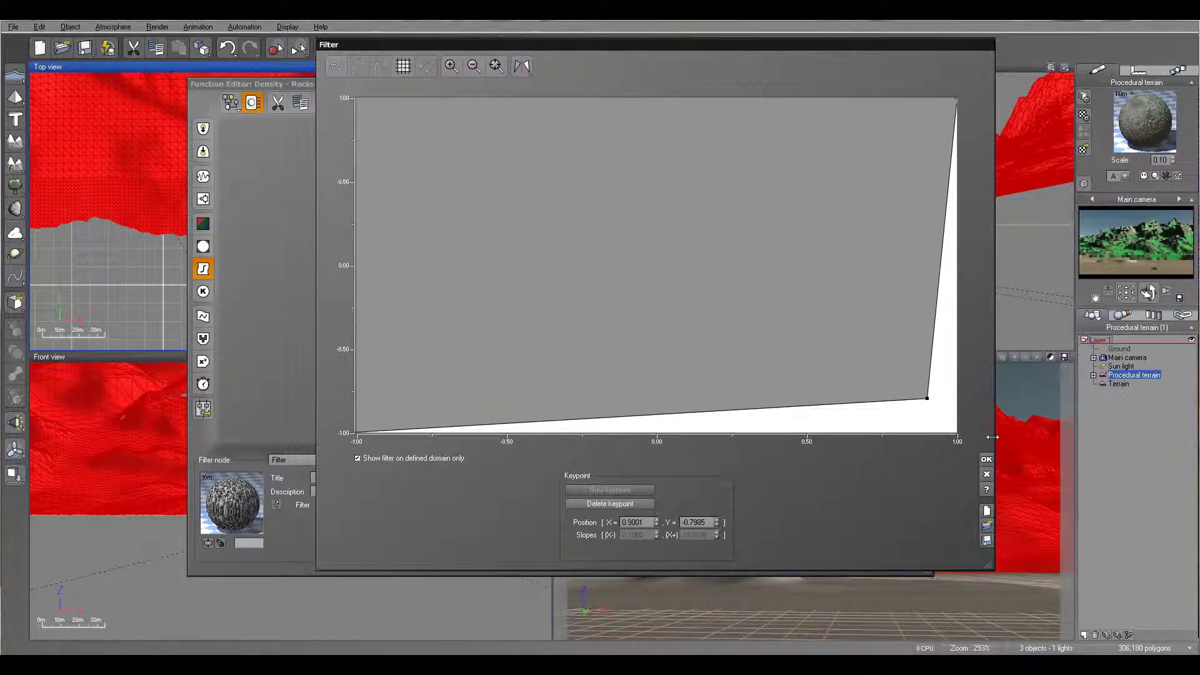
left_click(986, 459)
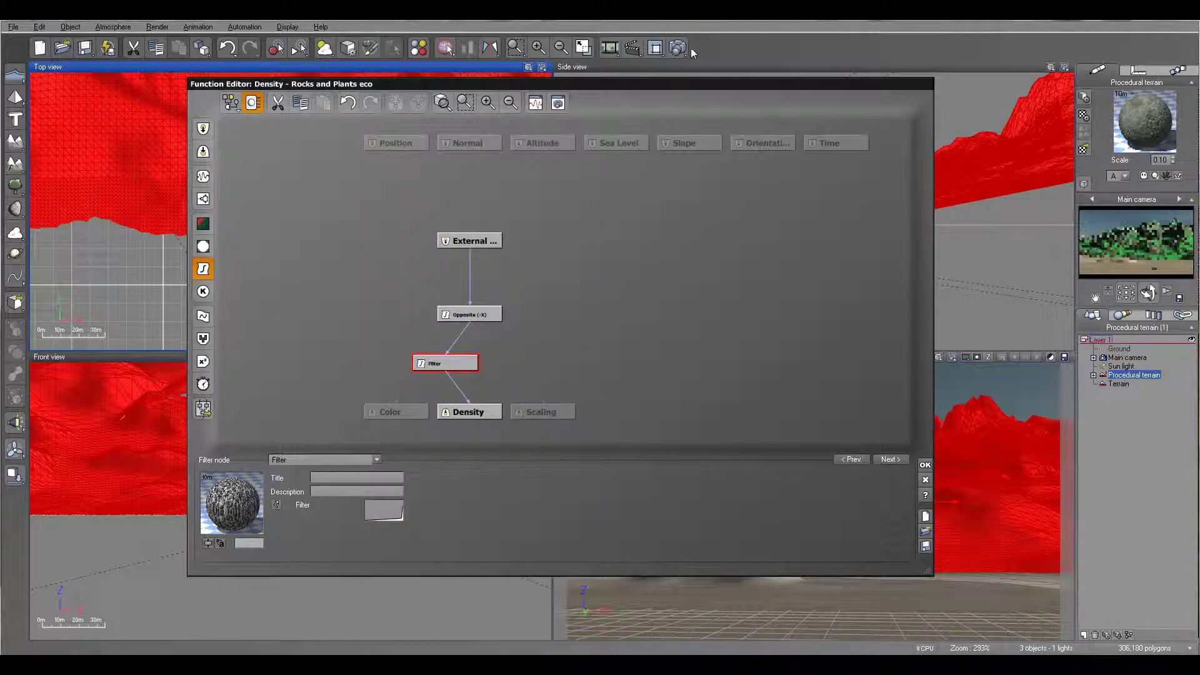
Render the scene to check the filtered density, and accept the density function
key("ctrl+F9")
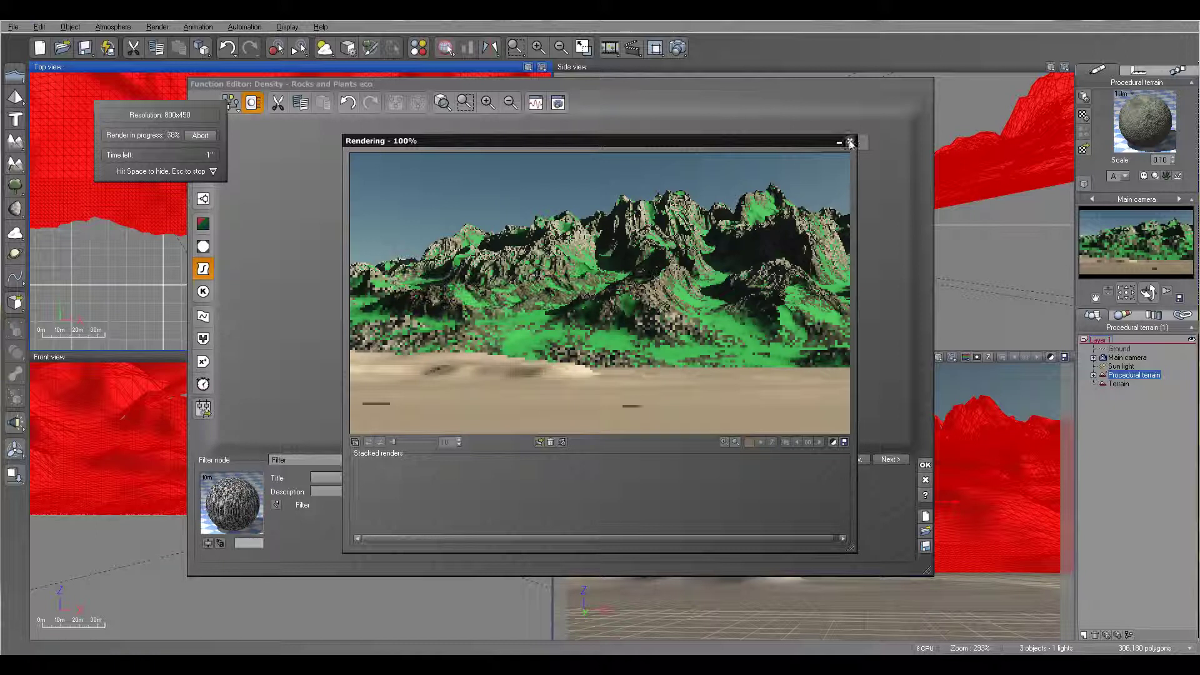
key("Escape")
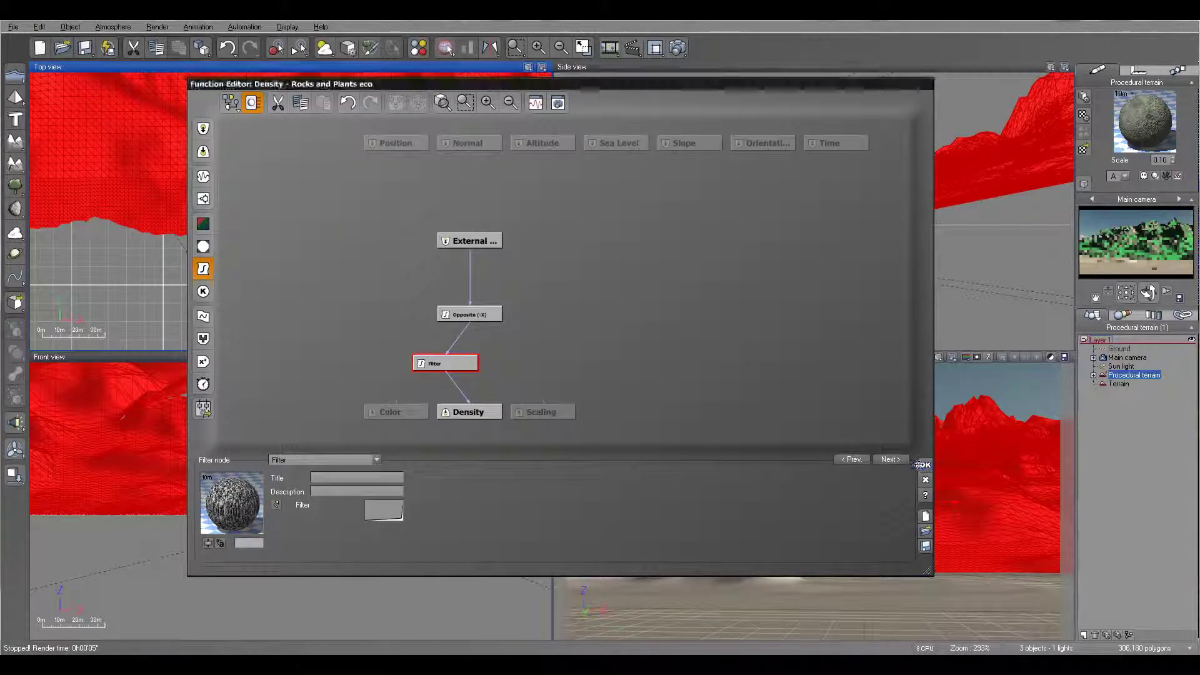
key("Escape")
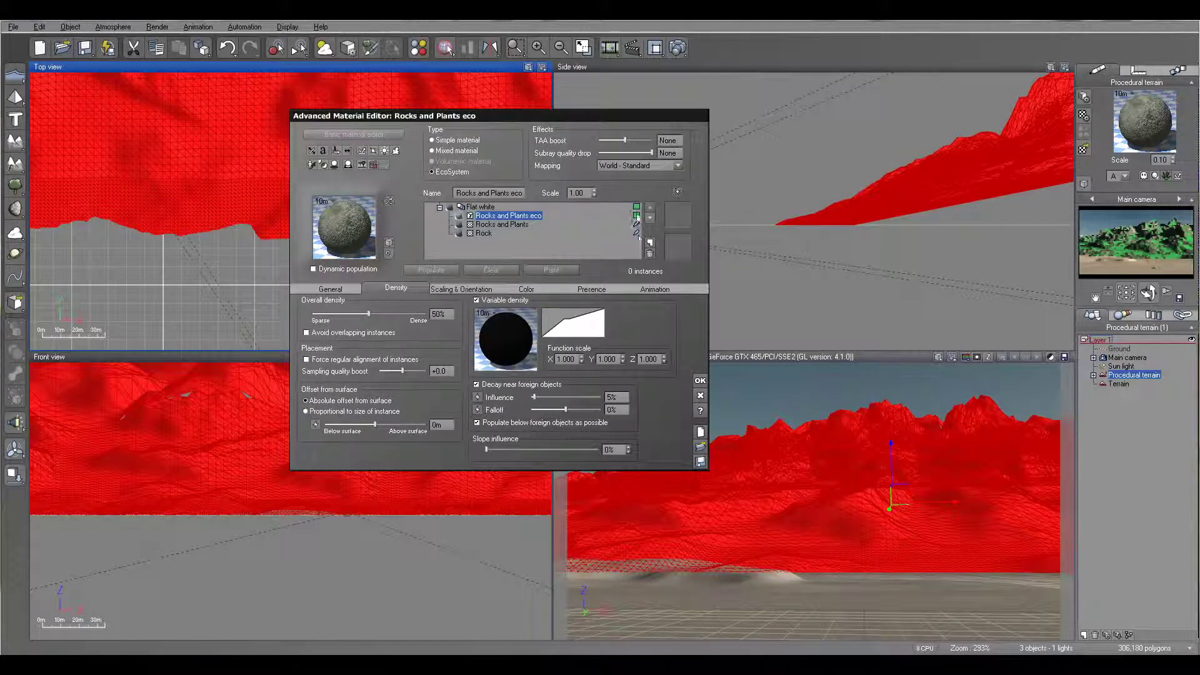
Add the Blue Spruce and Red Spruce tree species to the layer's EcoSystem population
left_click(319, 292)
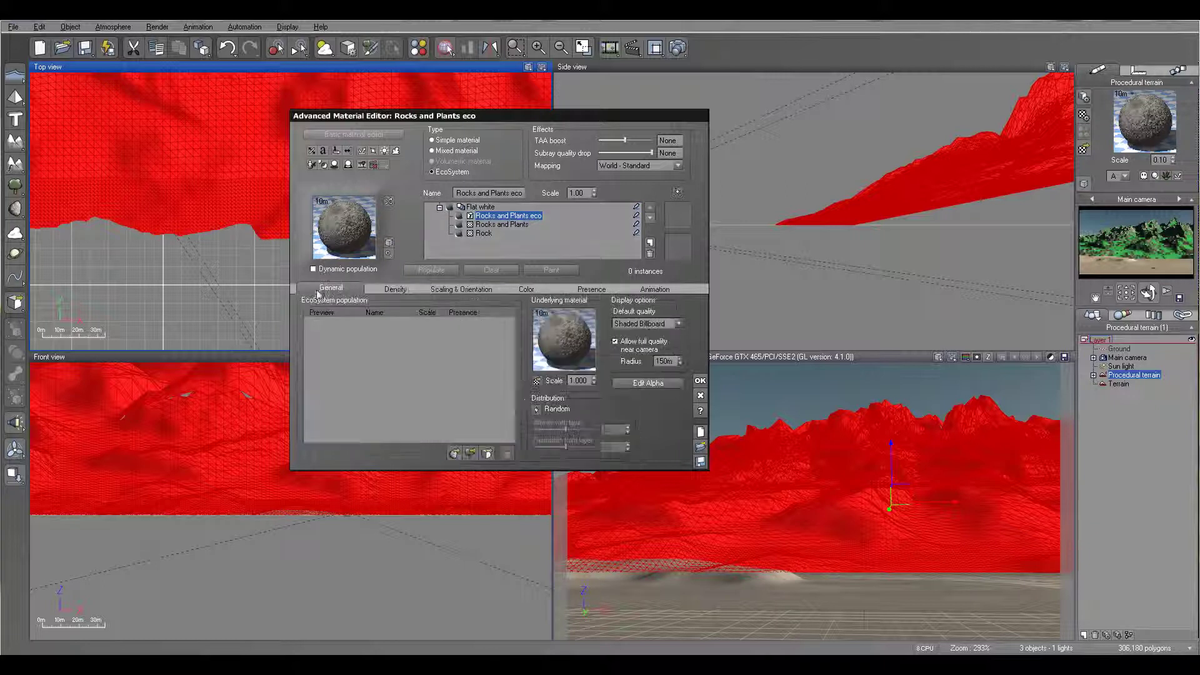
left_click(454, 453)
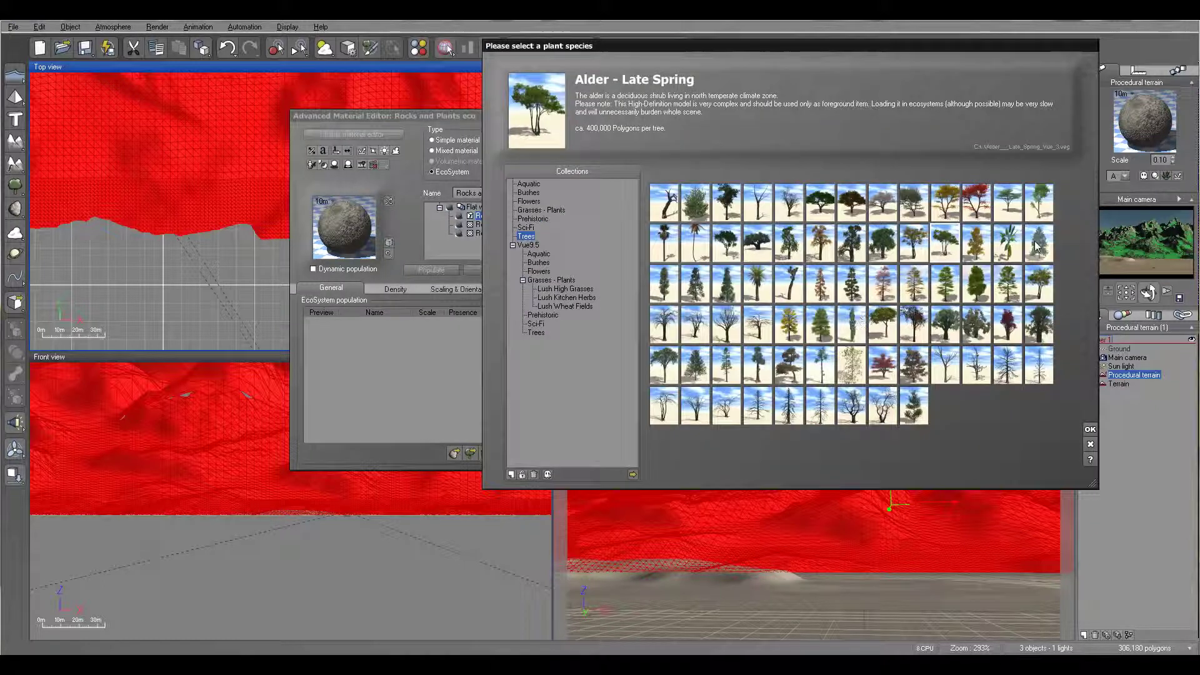
left_click(1037, 244)
left_click_drag(331, 361, 333, 362)
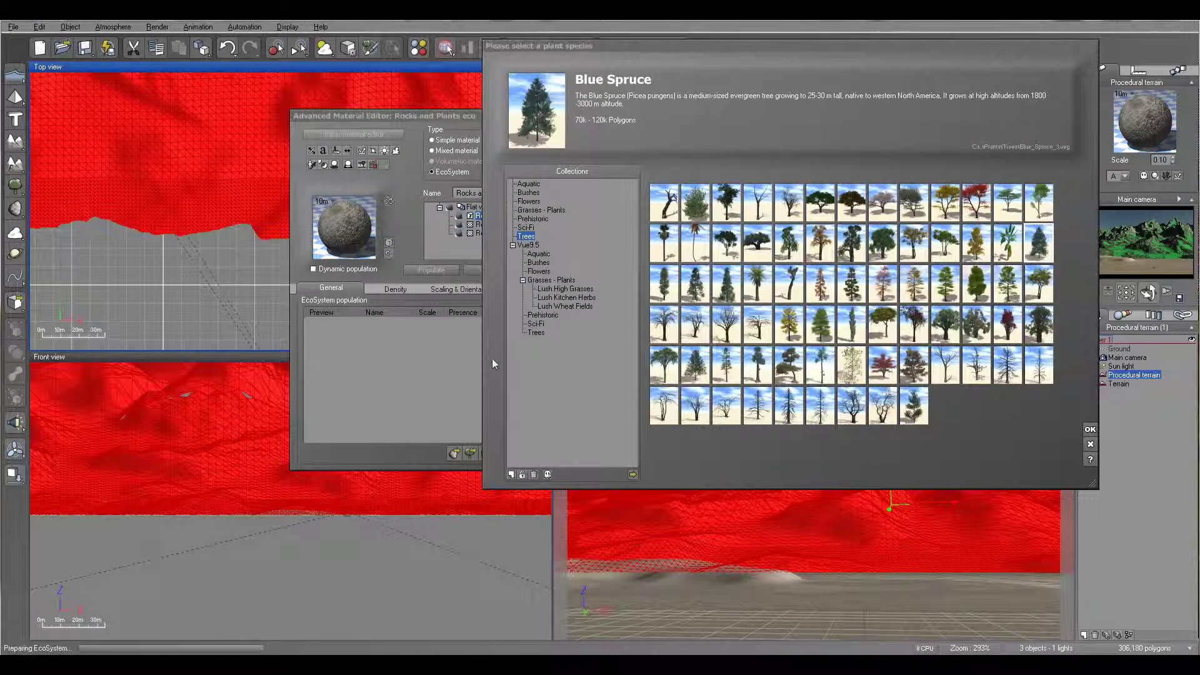
left_click(707, 372)
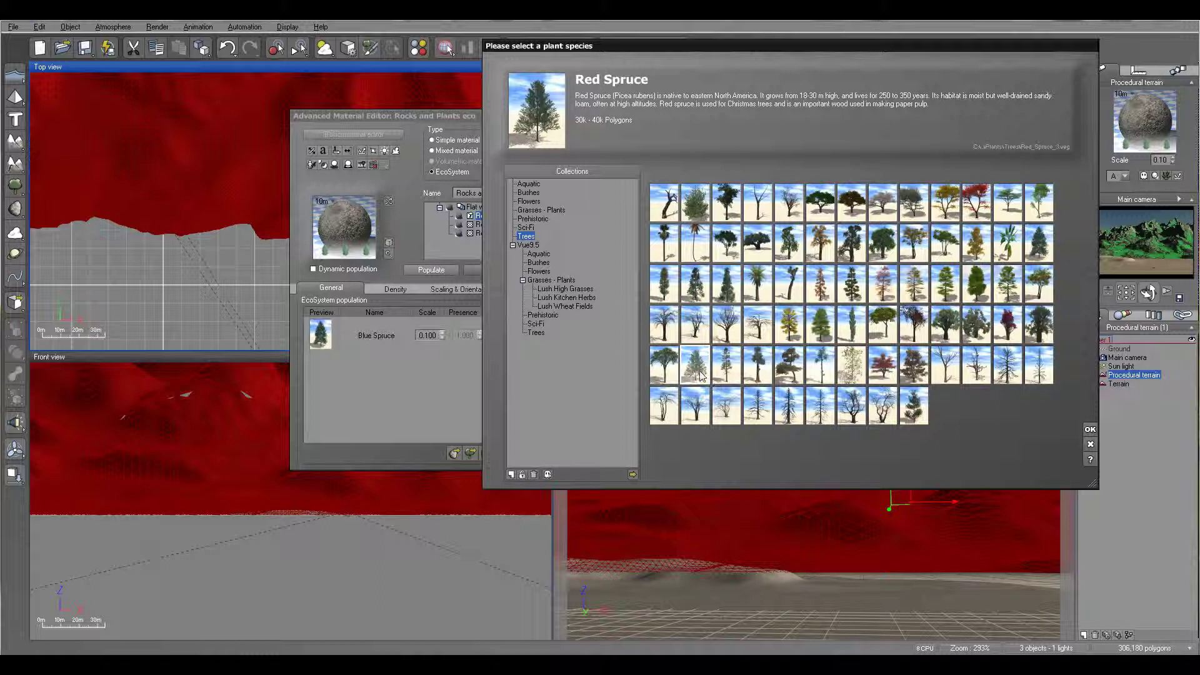
left_click_drag(692, 373, 400, 374)
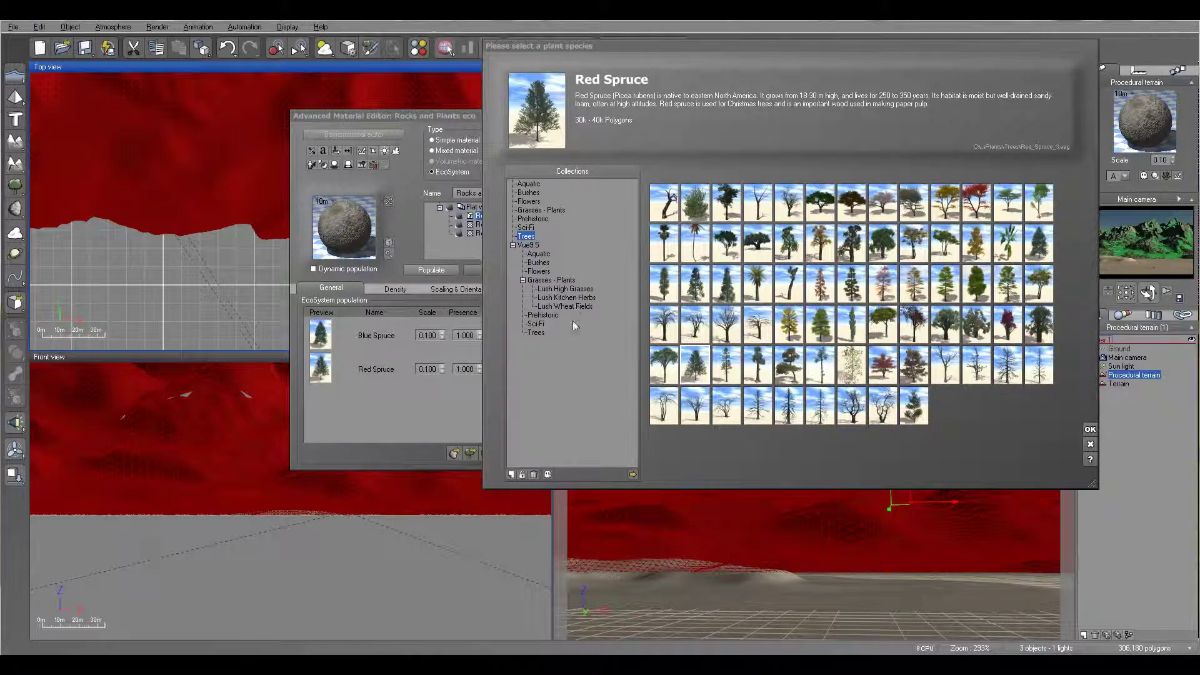
left_click(1090, 430)
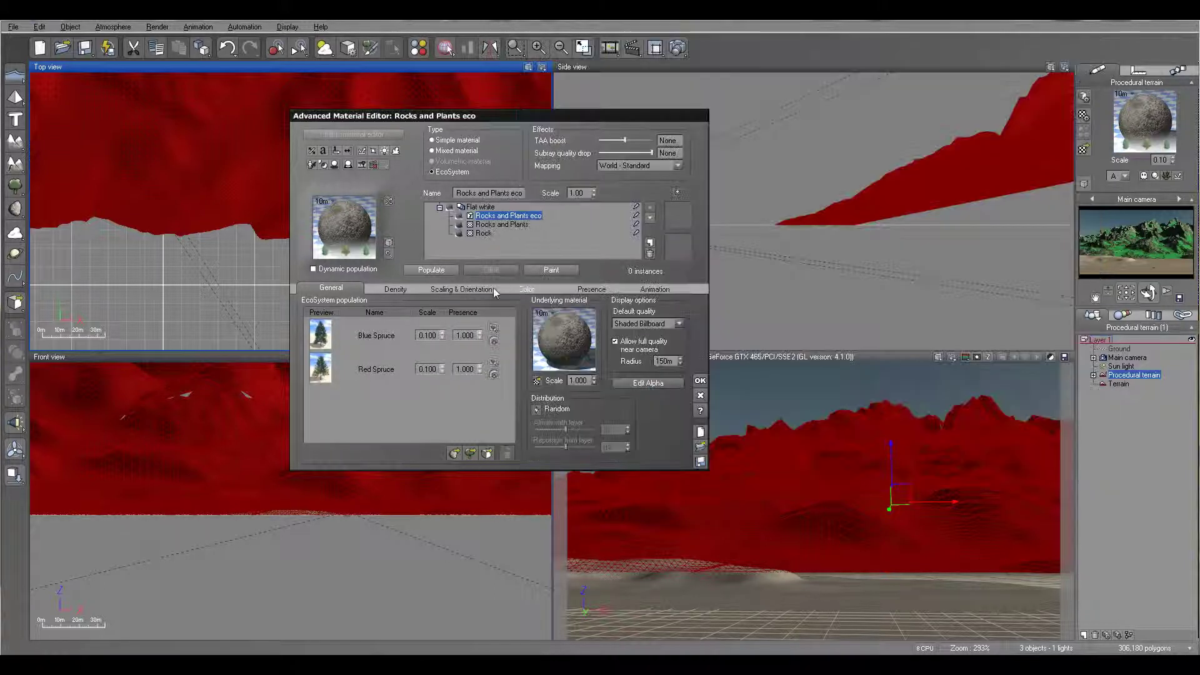
Populate the EcoSystem with the spruces and render the scene, accepting the post render options
left_click(430, 270)
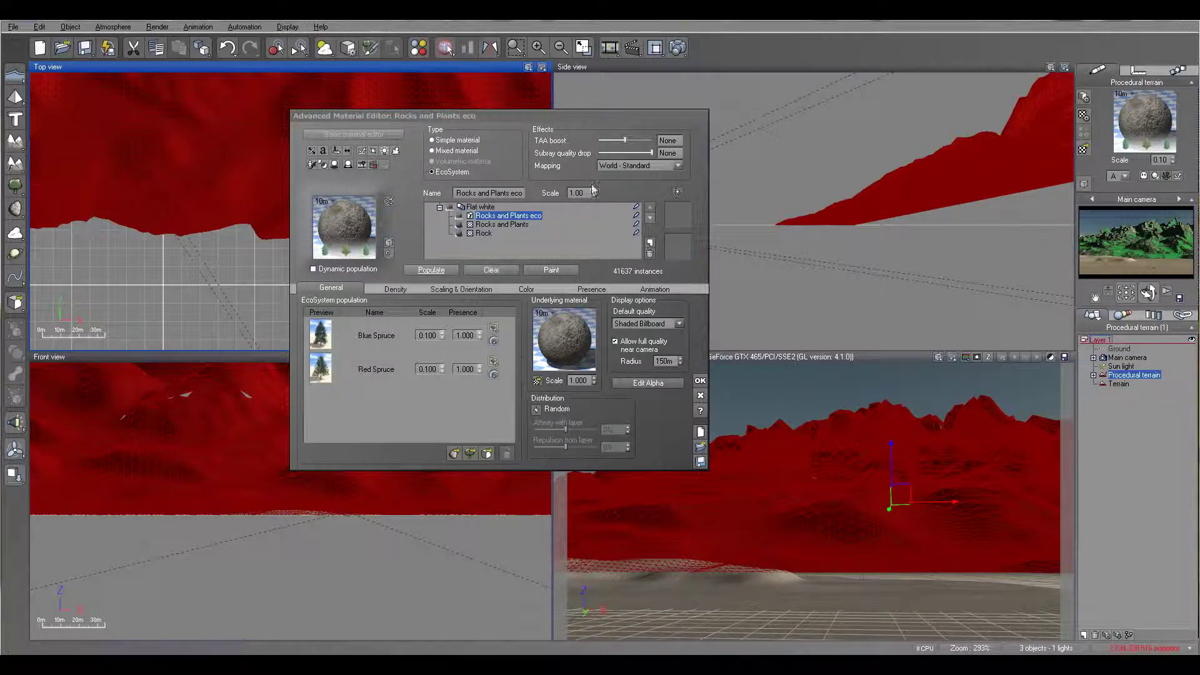
left_click(677, 48)
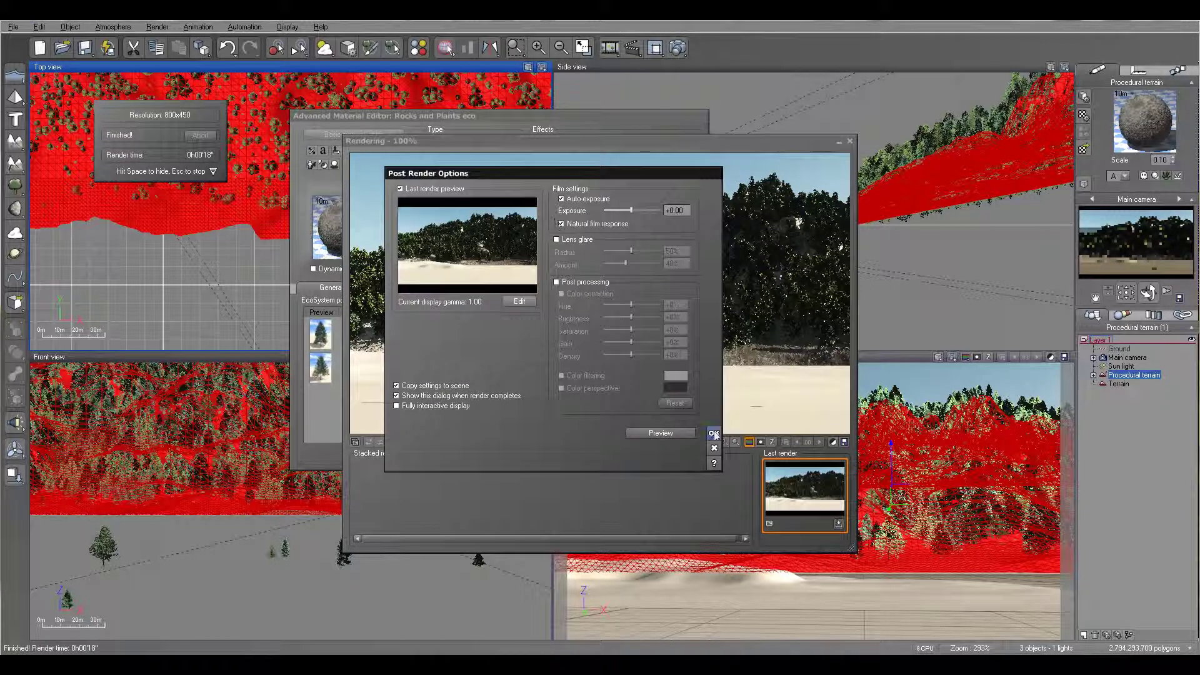
left_click(714, 433)
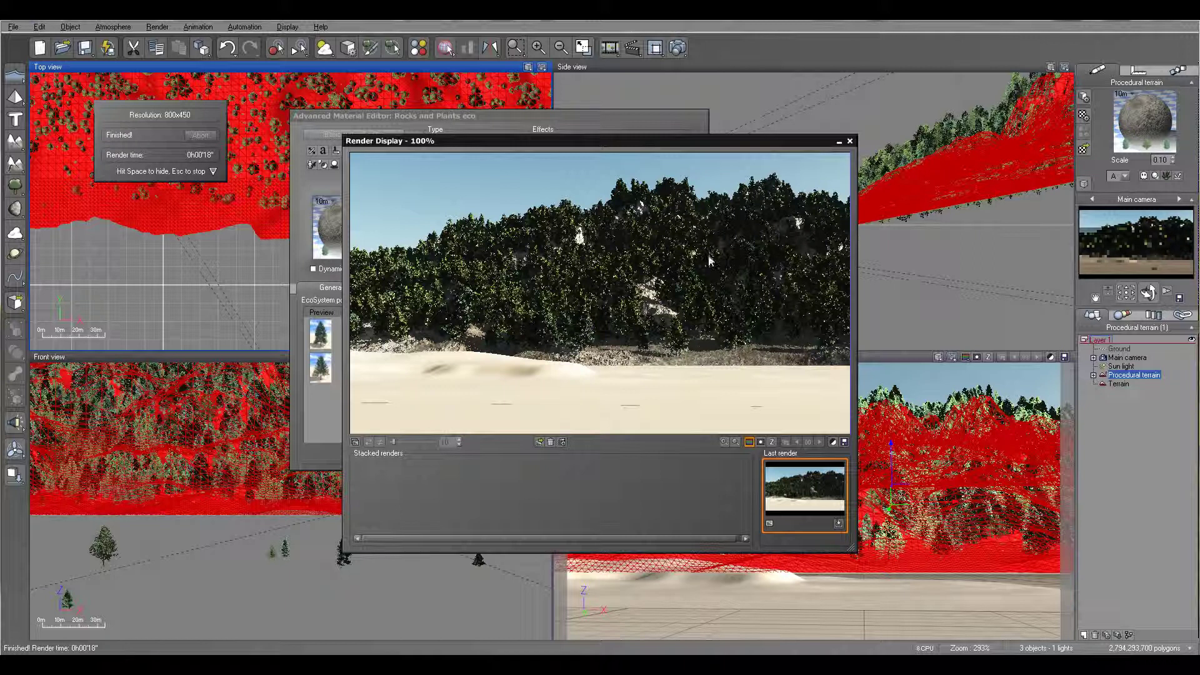
left_click(849, 142)
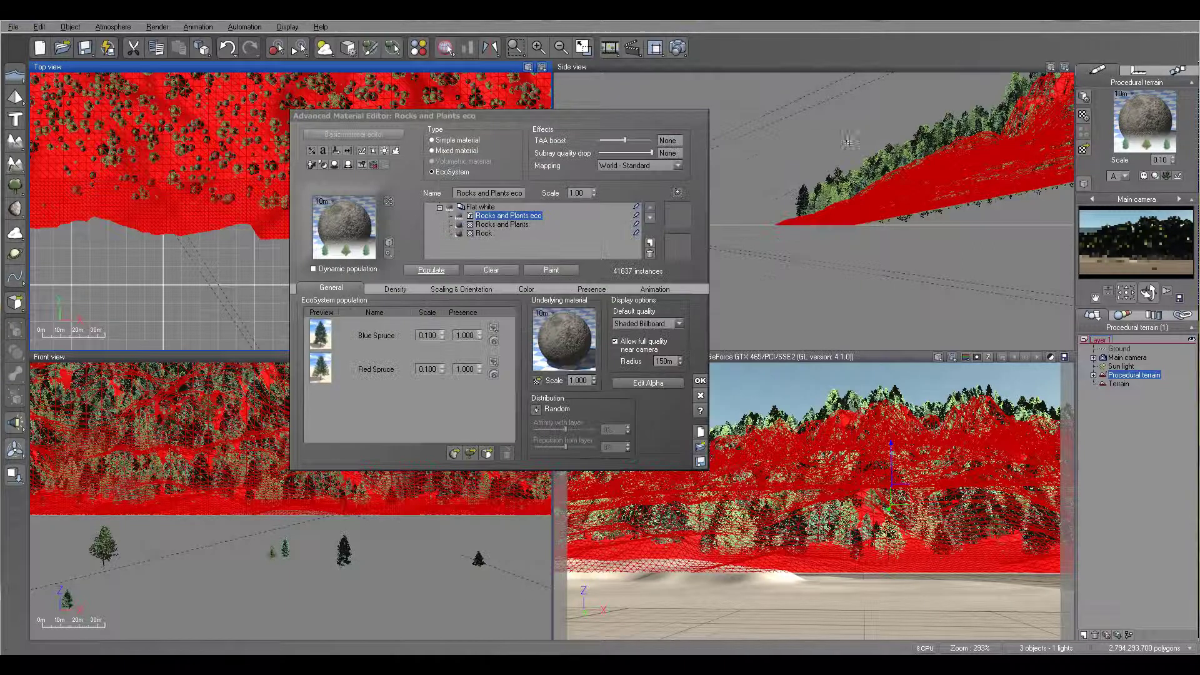
Set the EcoSystem's overall scaling to 1.428 and repopulate the terrain with the spruces
left_click(463, 289)
left_click_drag(365, 312, 370, 311)
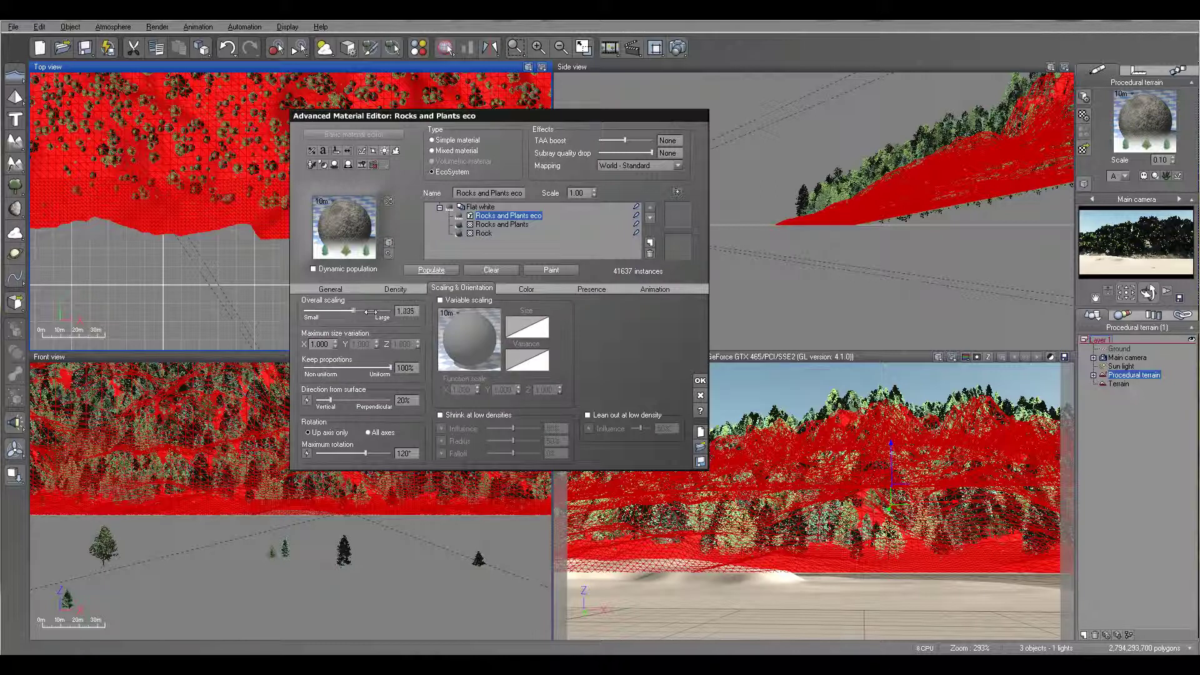
left_click(424, 271)
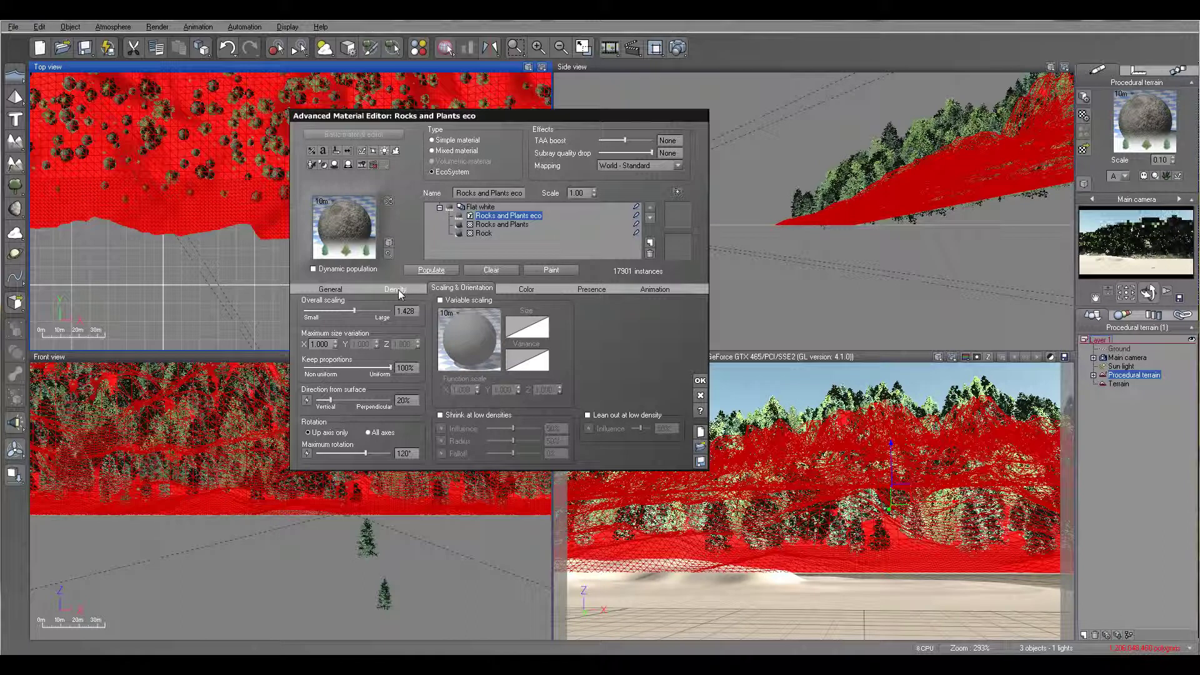
Set the EcoSystem's overall density to 40% and populate the terrain again
left_click(396, 290)
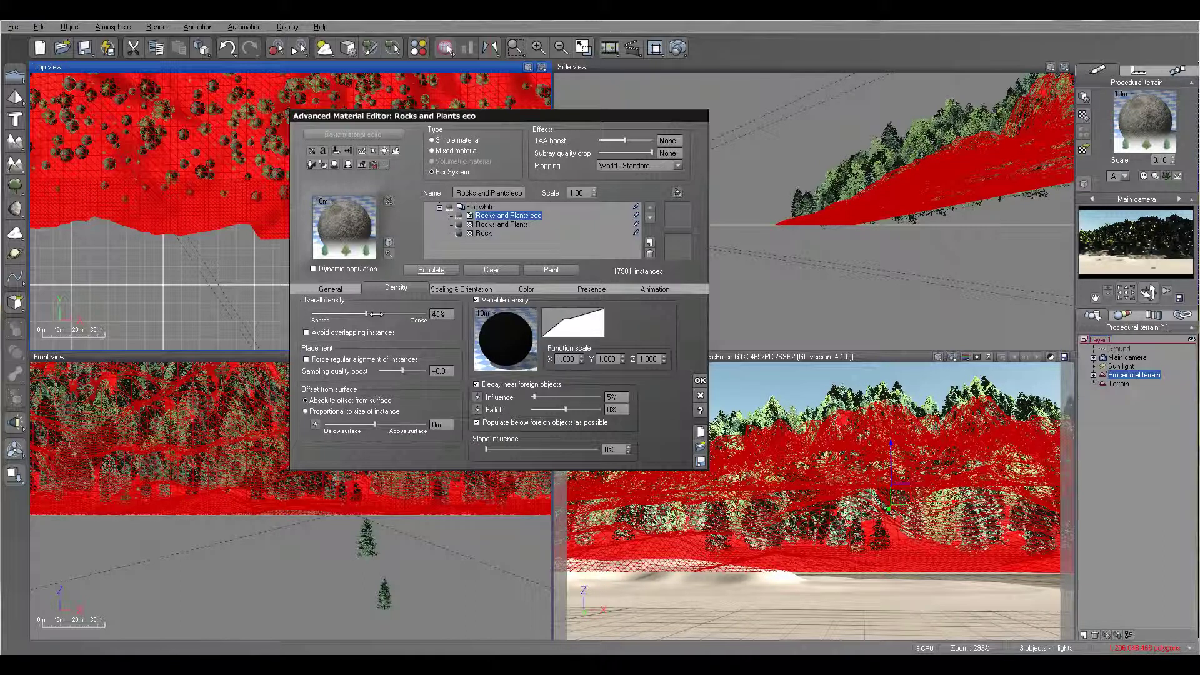
left_click_drag(370, 315, 367, 315)
left_click(432, 270)
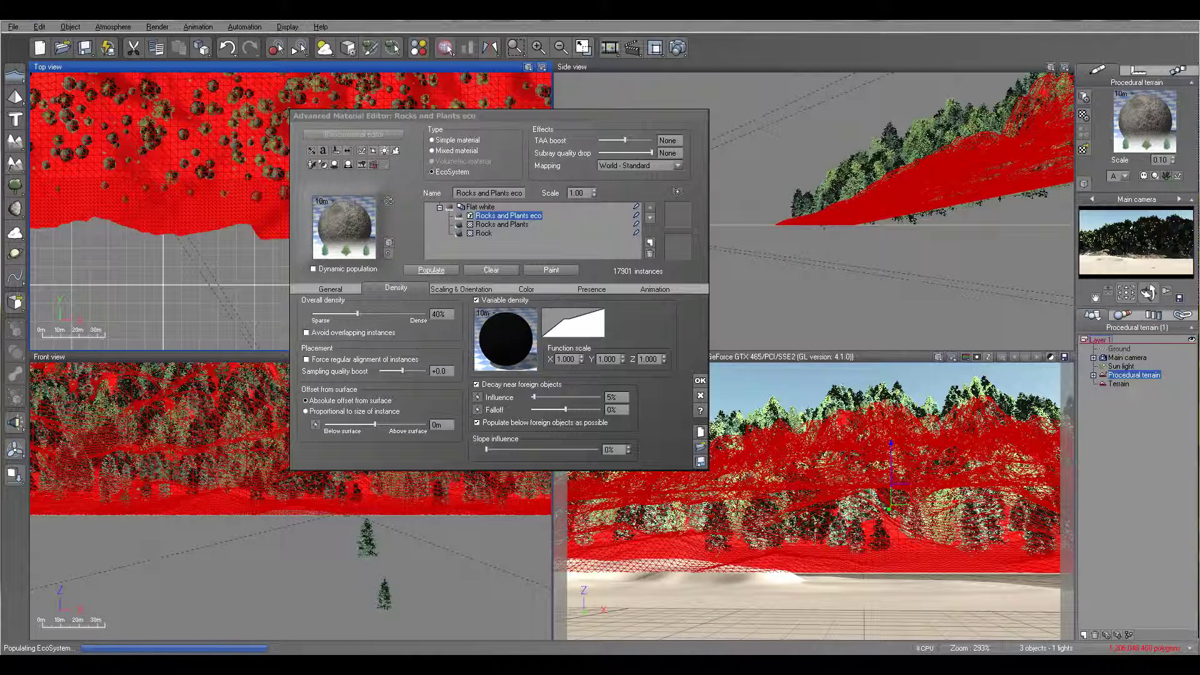
Render the scene to check the sparser spruce forest, and close the render and the terrain's material editor
left_click(677, 49)
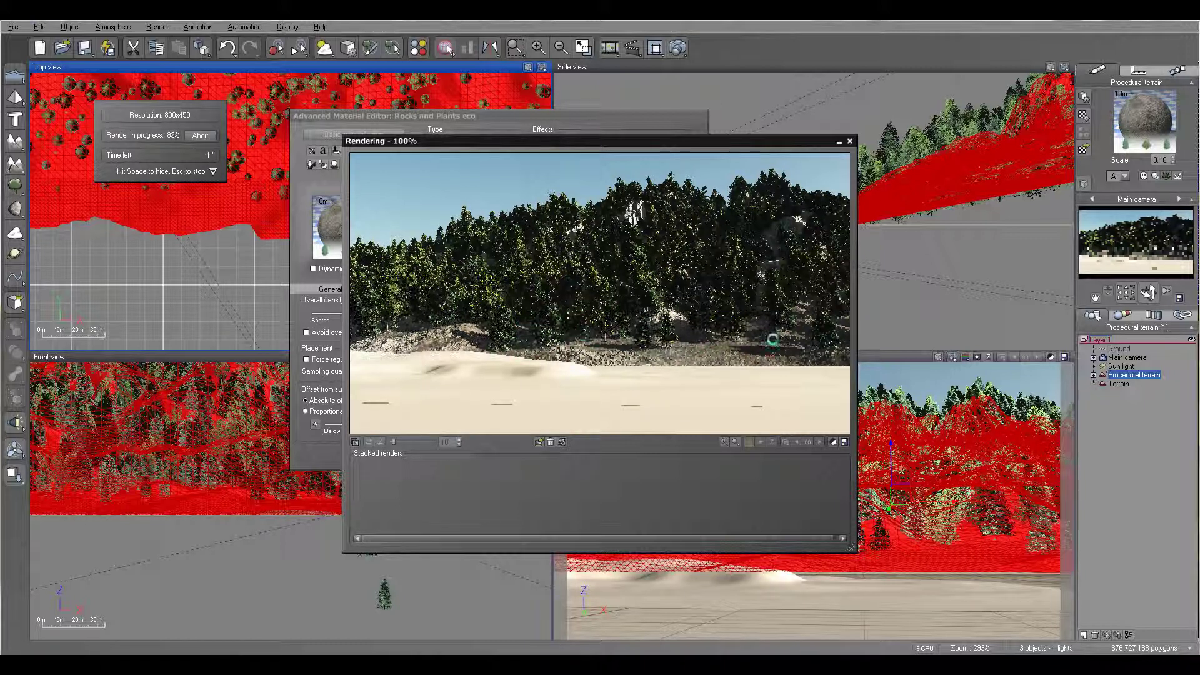
left_click(688, 430)
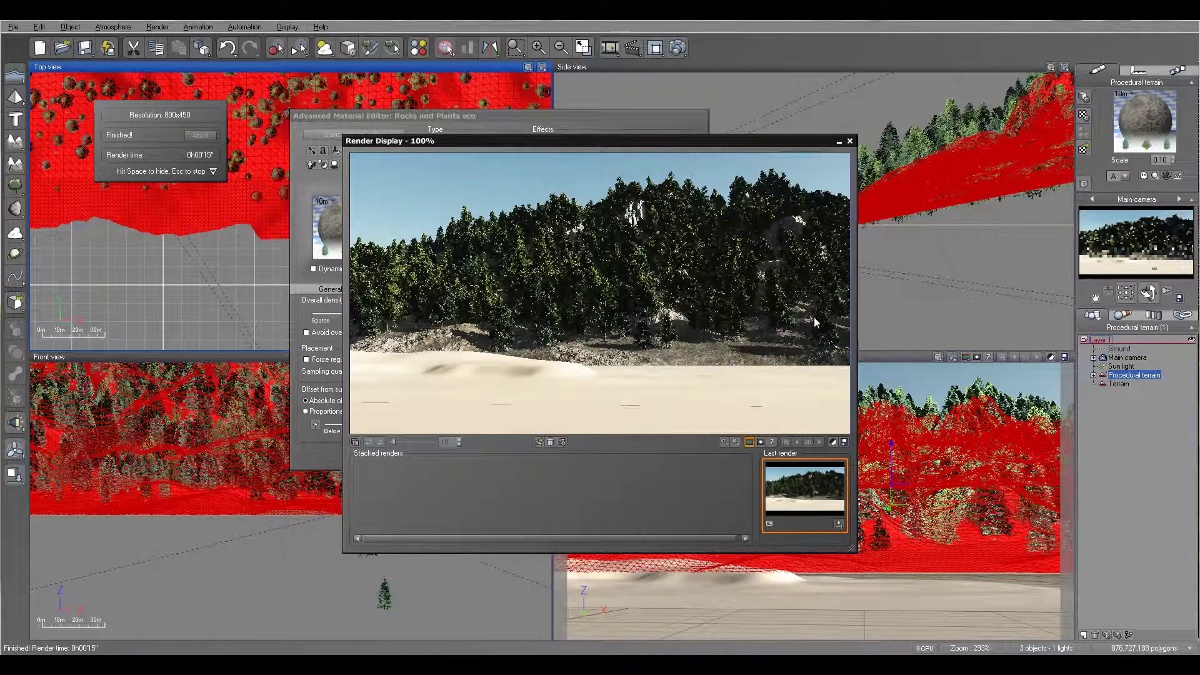
left_click(849, 142)
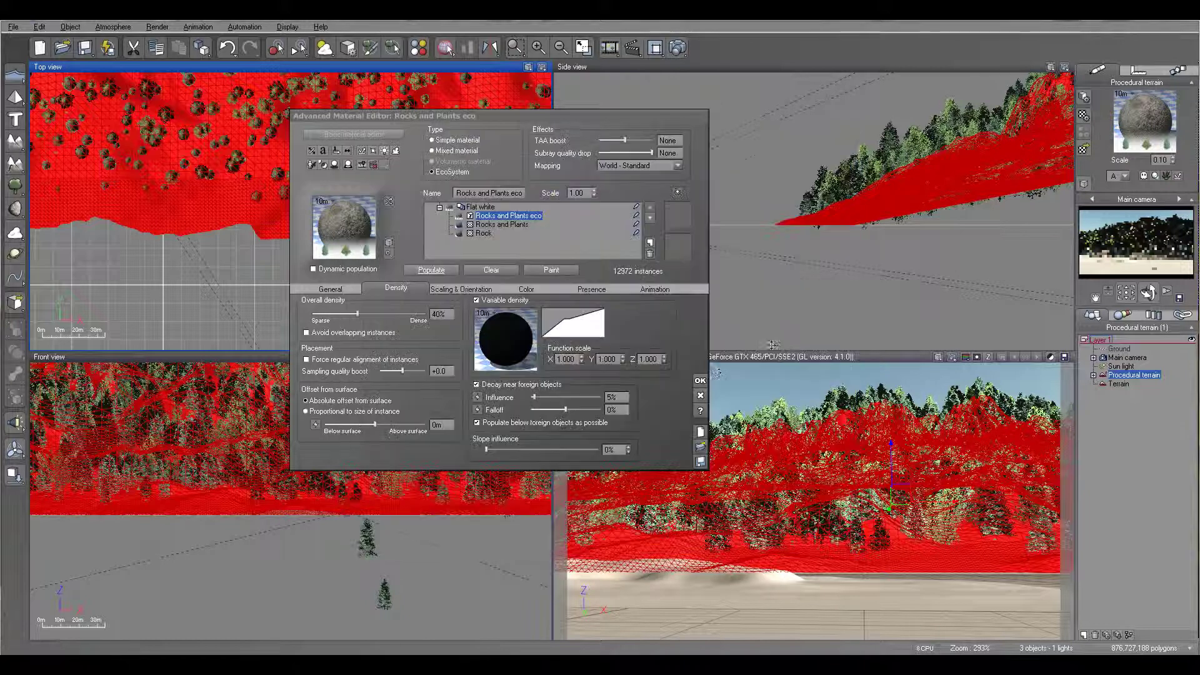
key("Escape")
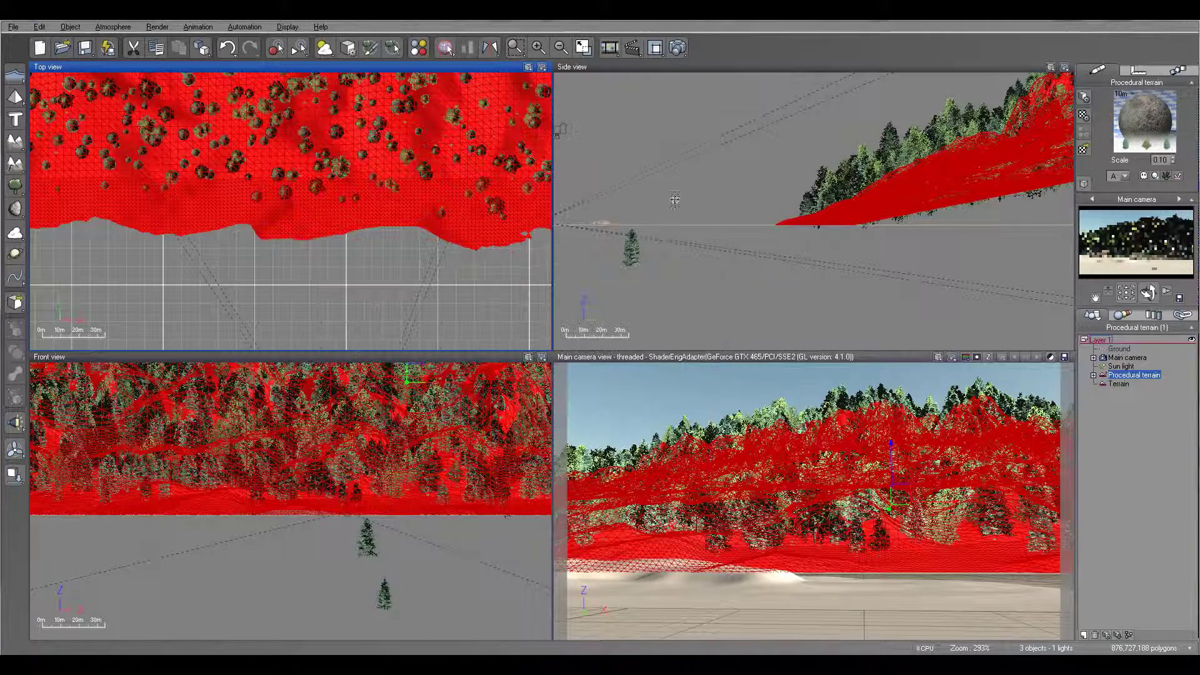
Add a Sea infinite plane and lower it so the water level sits just above the base of the shoreline
left_click(615, 156)
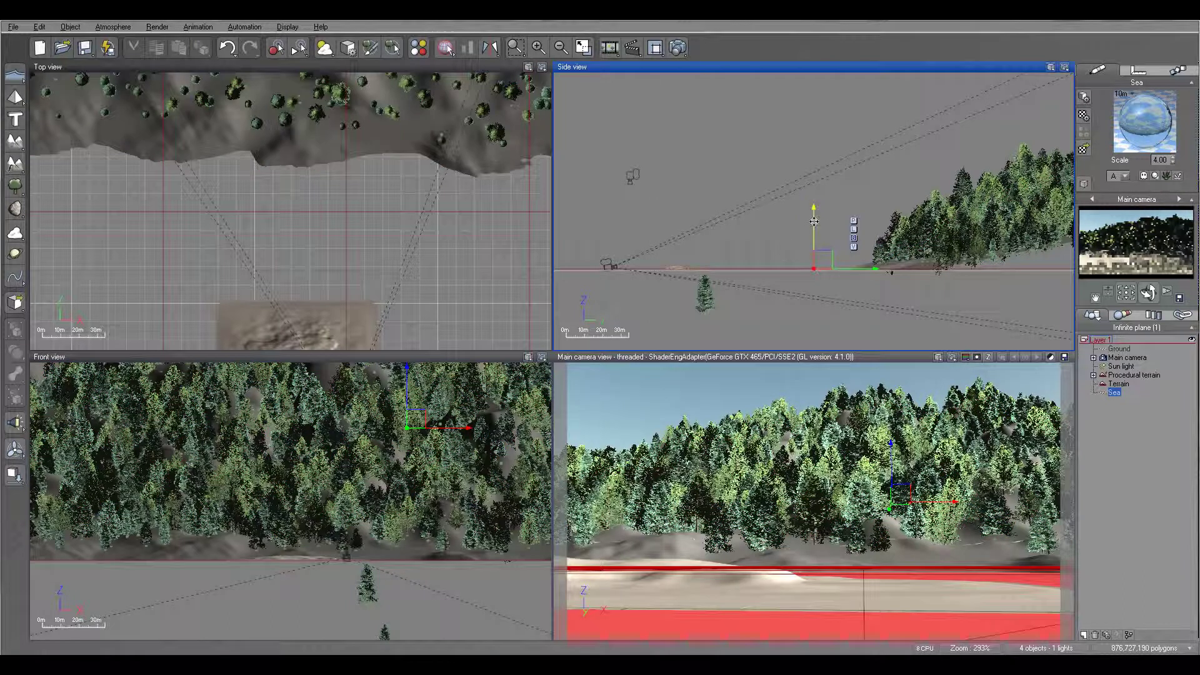
left_click_drag(814, 221, 806, 266)
scroll(806, 263, "up", 5)
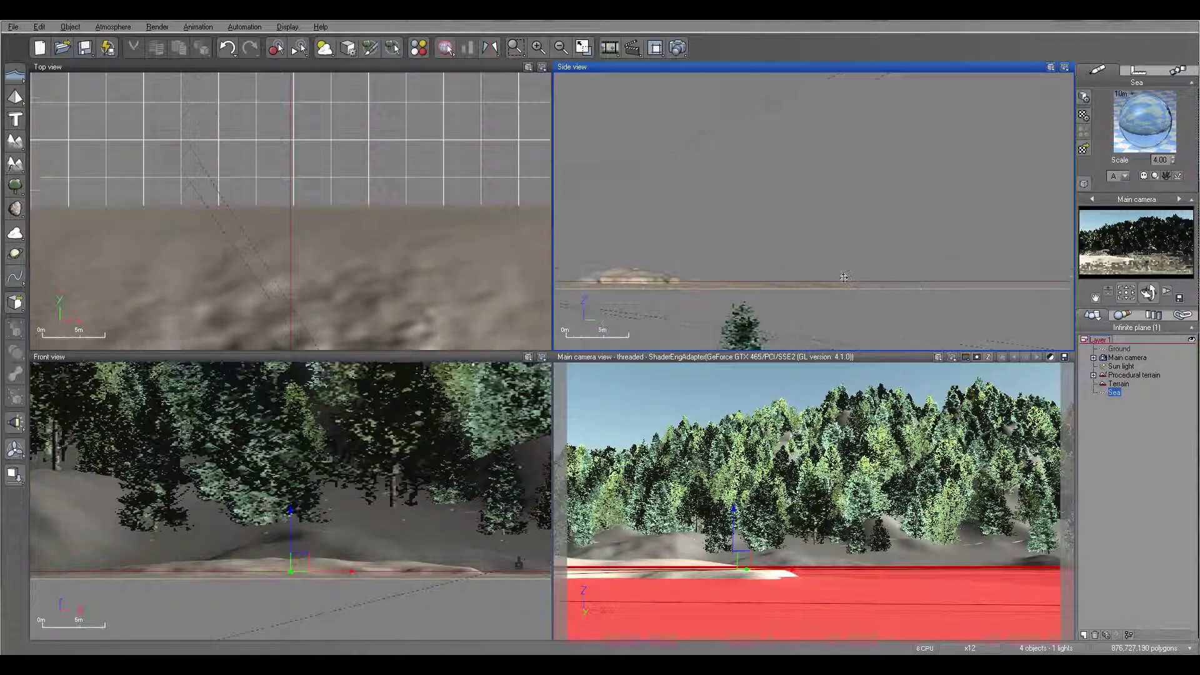
left_click_drag(838, 283, 839, 279)
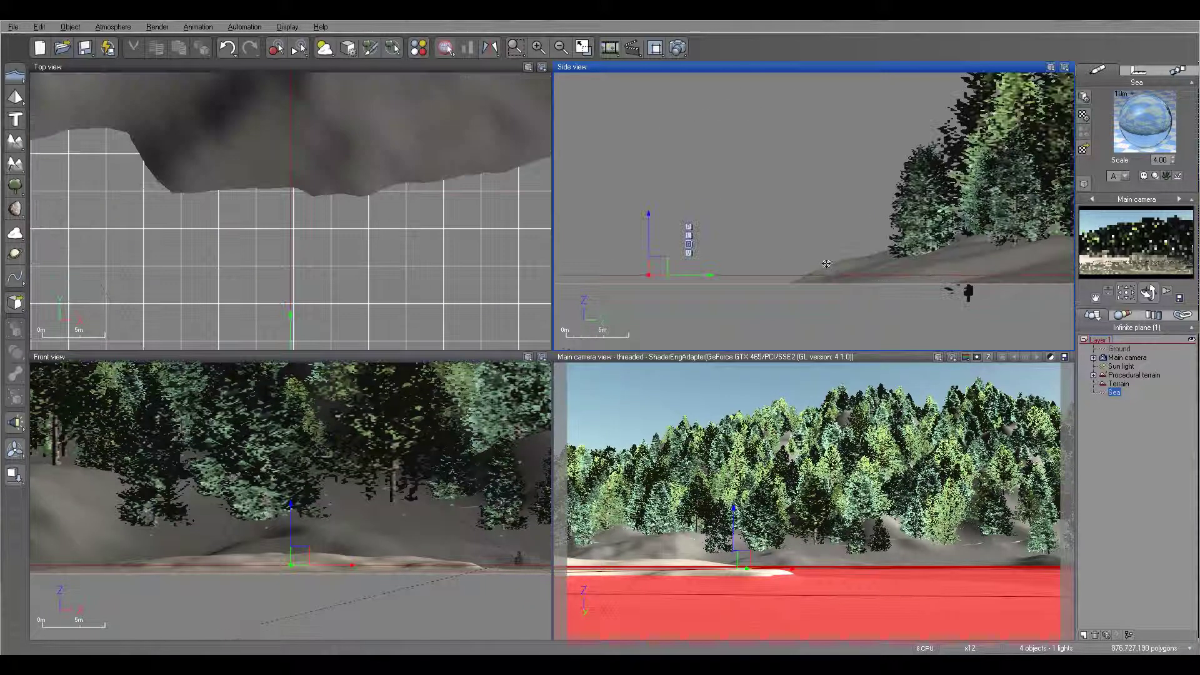
right_click_drag(931, 274, 860, 270)
right_click_drag(655, 224, 750, 224)
Set the overall color of the Sea material's Default water layer to a dark teal, about RGB 50, 80, 82
double_click(1141, 120)
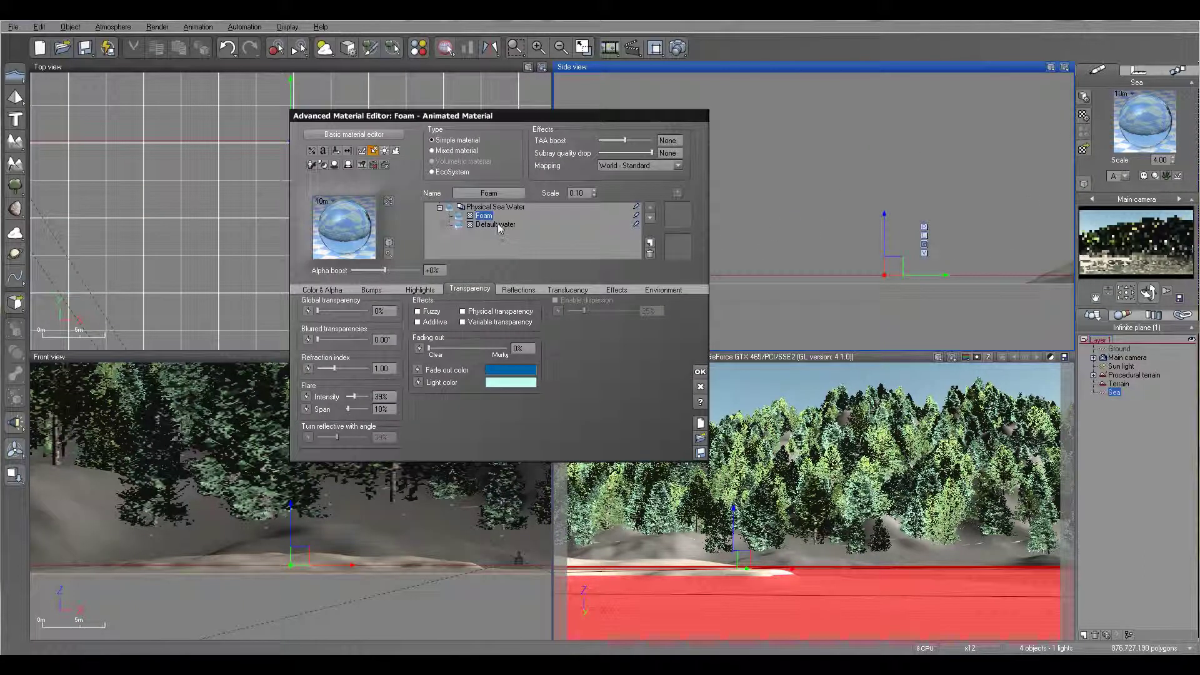
left_click(495, 225)
left_click(314, 290)
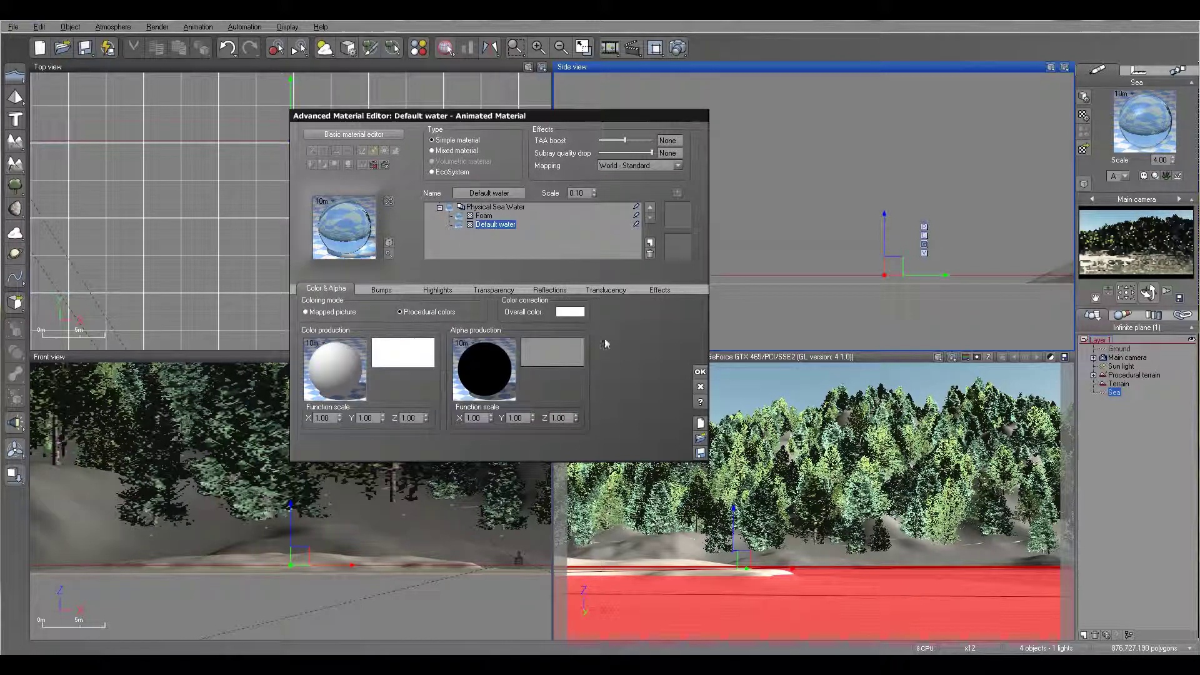
left_click(570, 313)
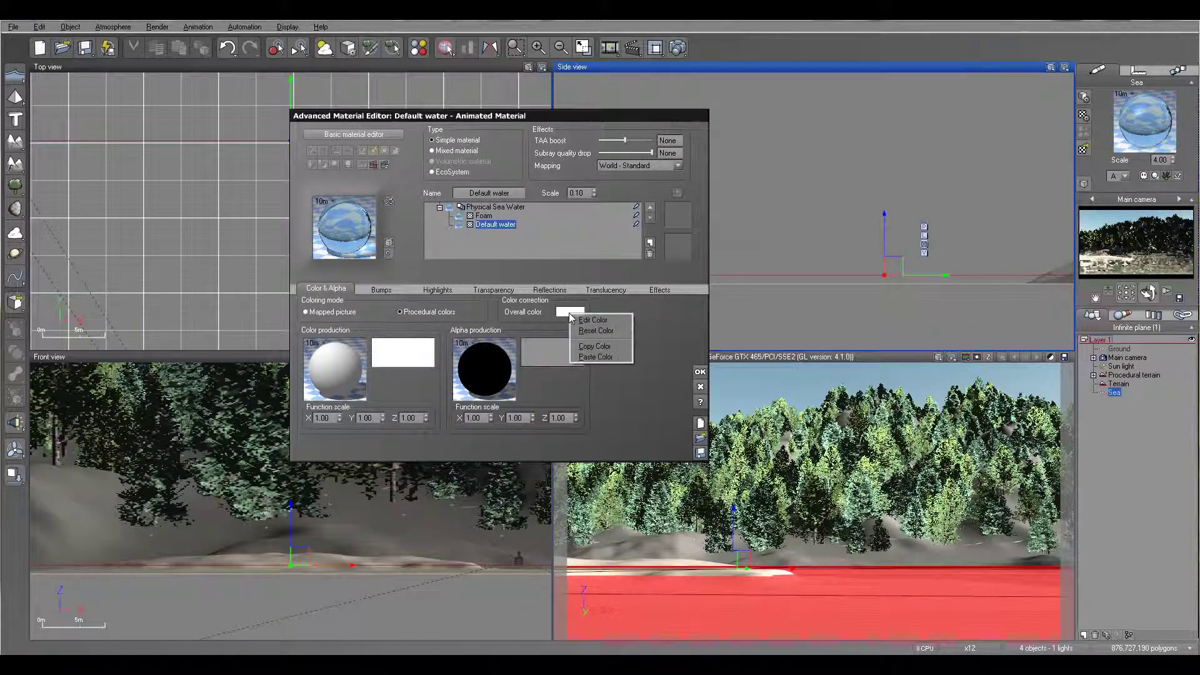
left_click_drag(474, 430, 470, 497)
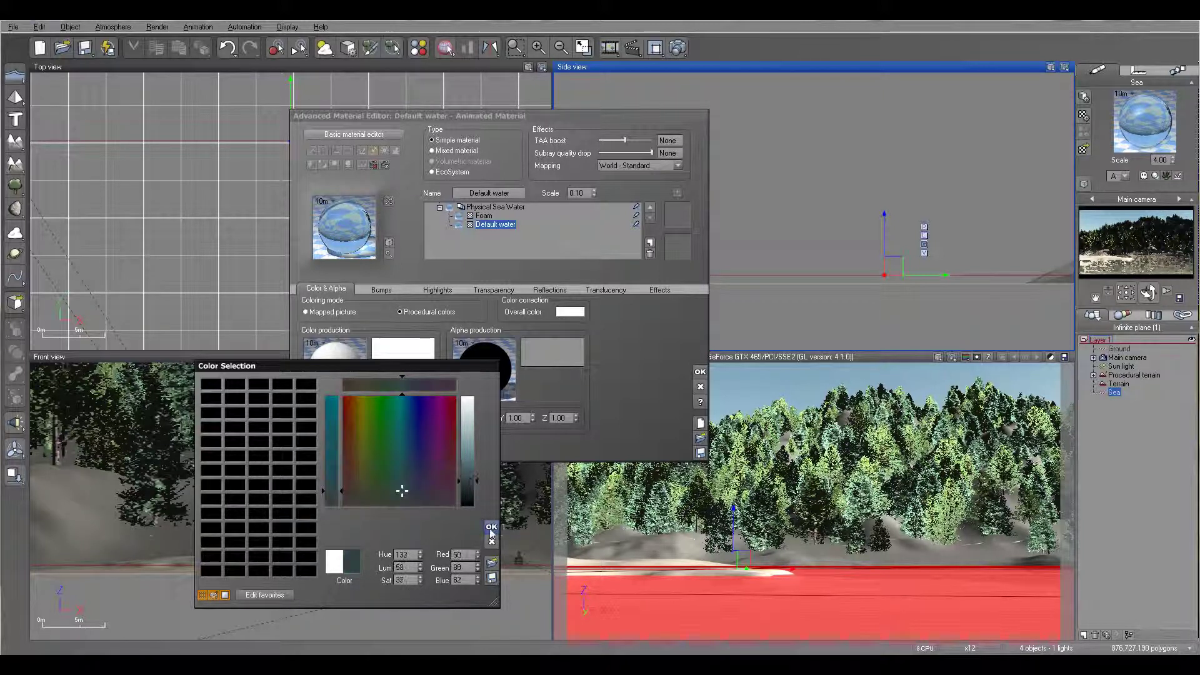
left_click(492, 527)
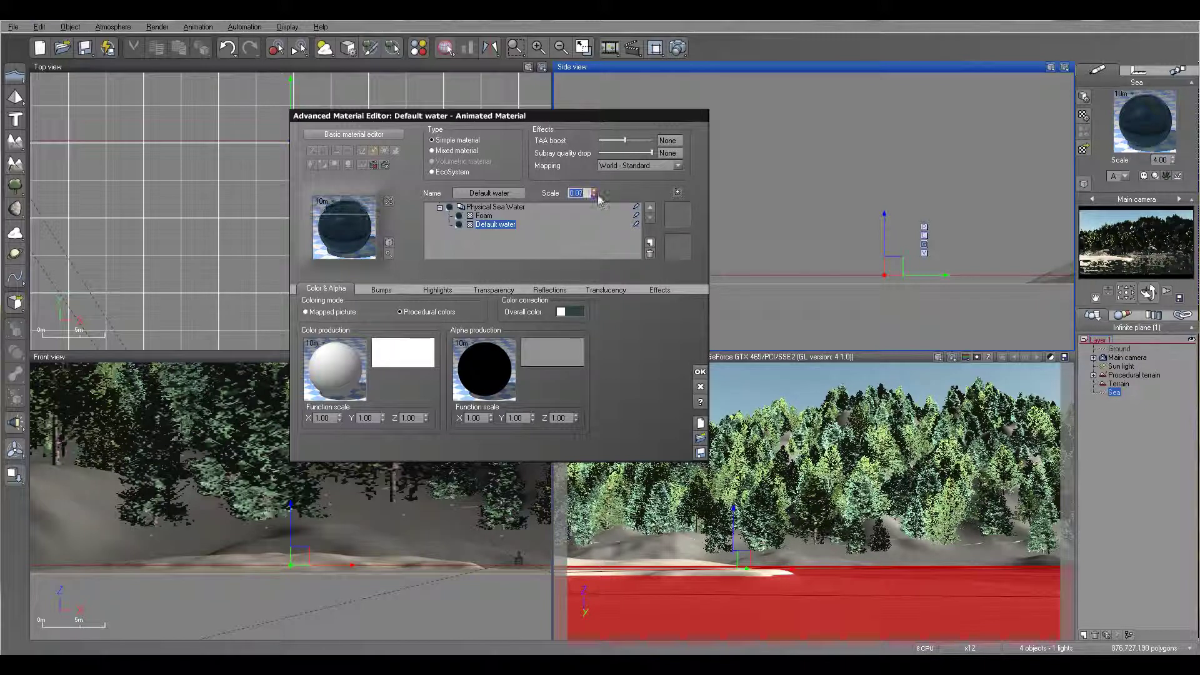
Set the Default water layer's scale to 0.07 and its bump depth to 0.400
left_click(403, 290)
left_click(425, 364)
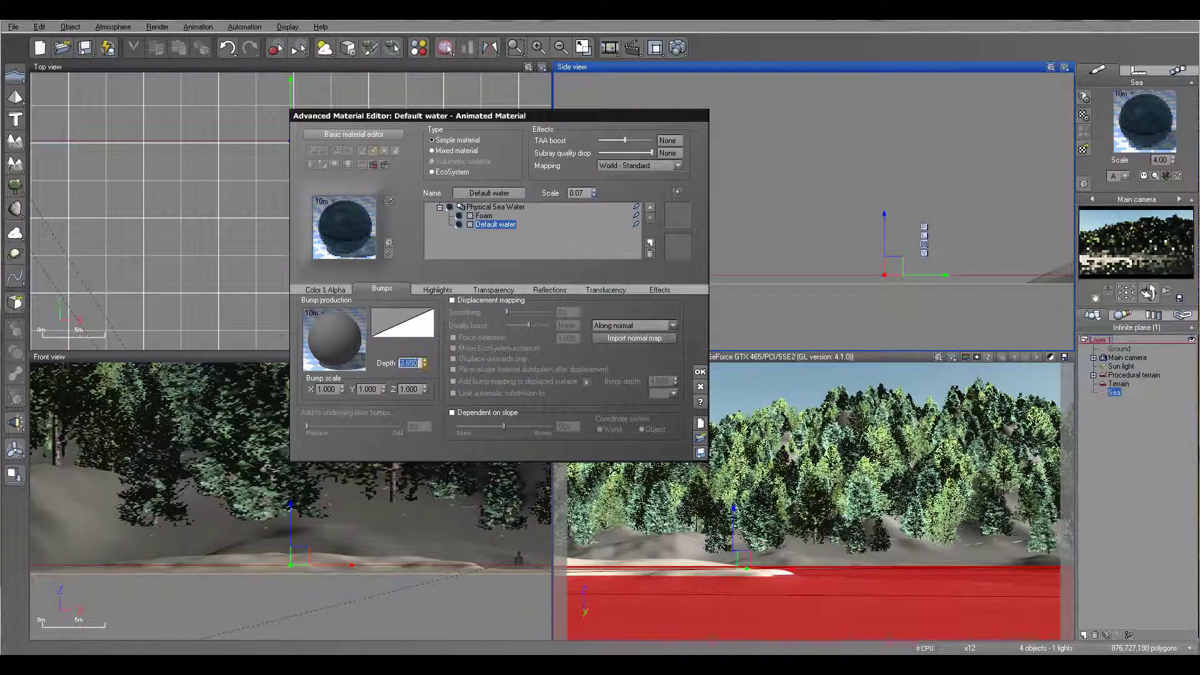
left_click_drag(425, 363, 425, 370)
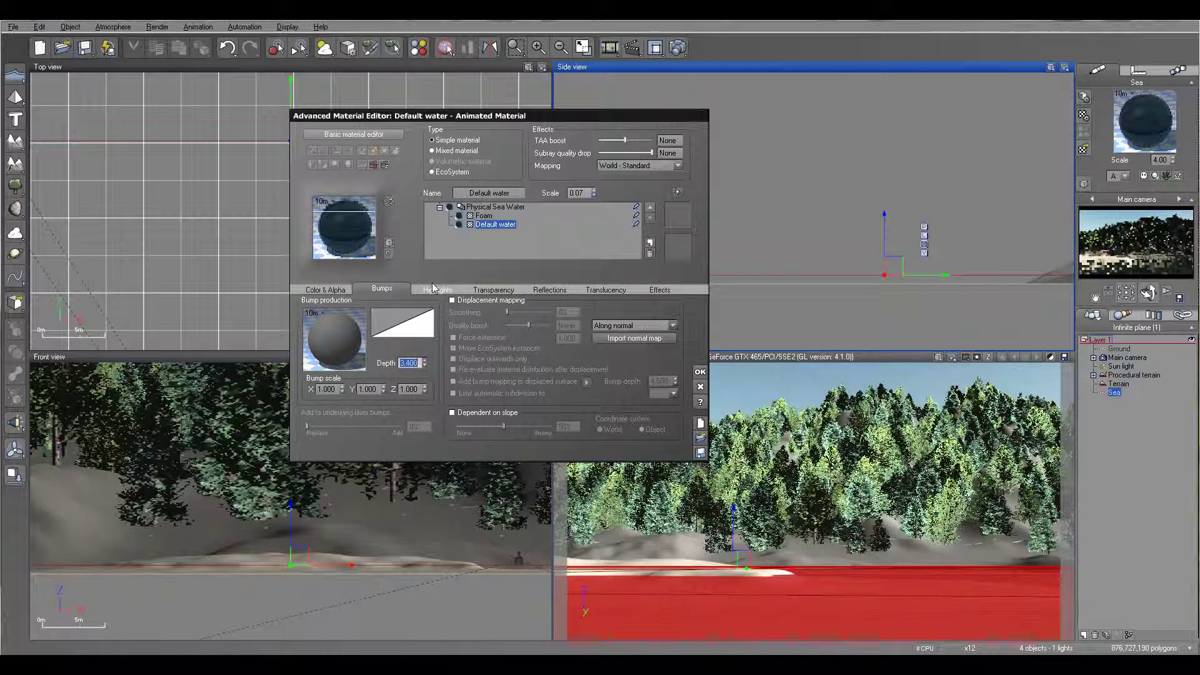
Set the water's Turn reflective with angle to 60%, accept the material, and render the scene to check it
left_click(482, 293)
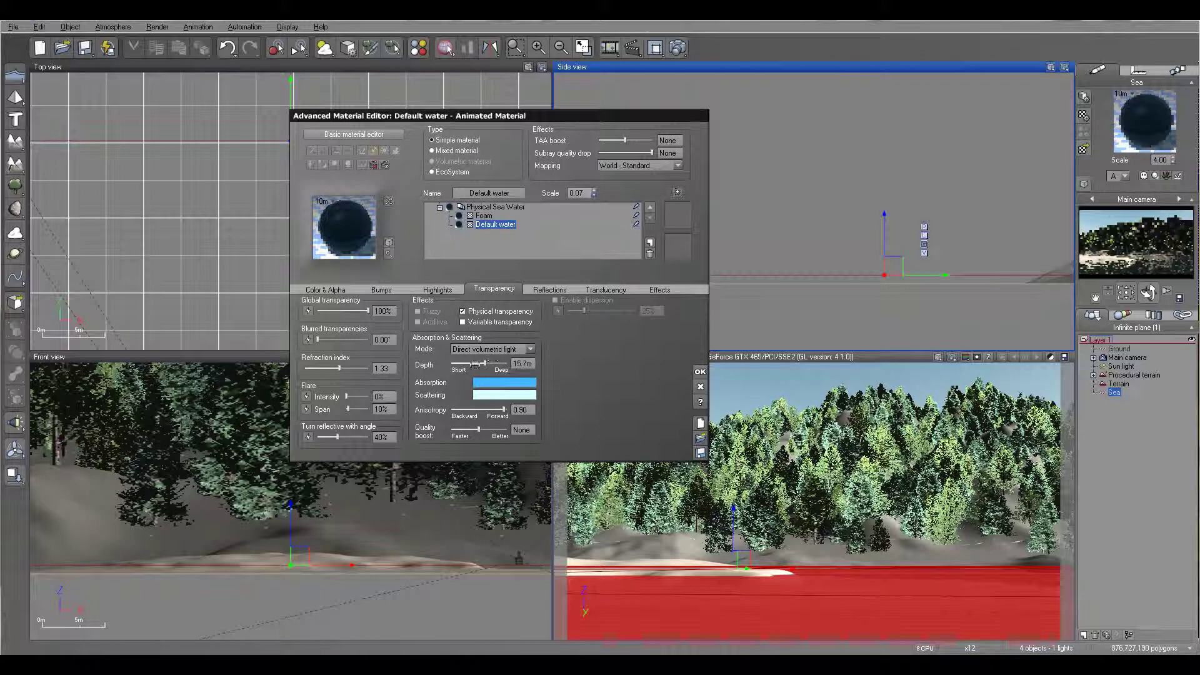
left_click(359, 441)
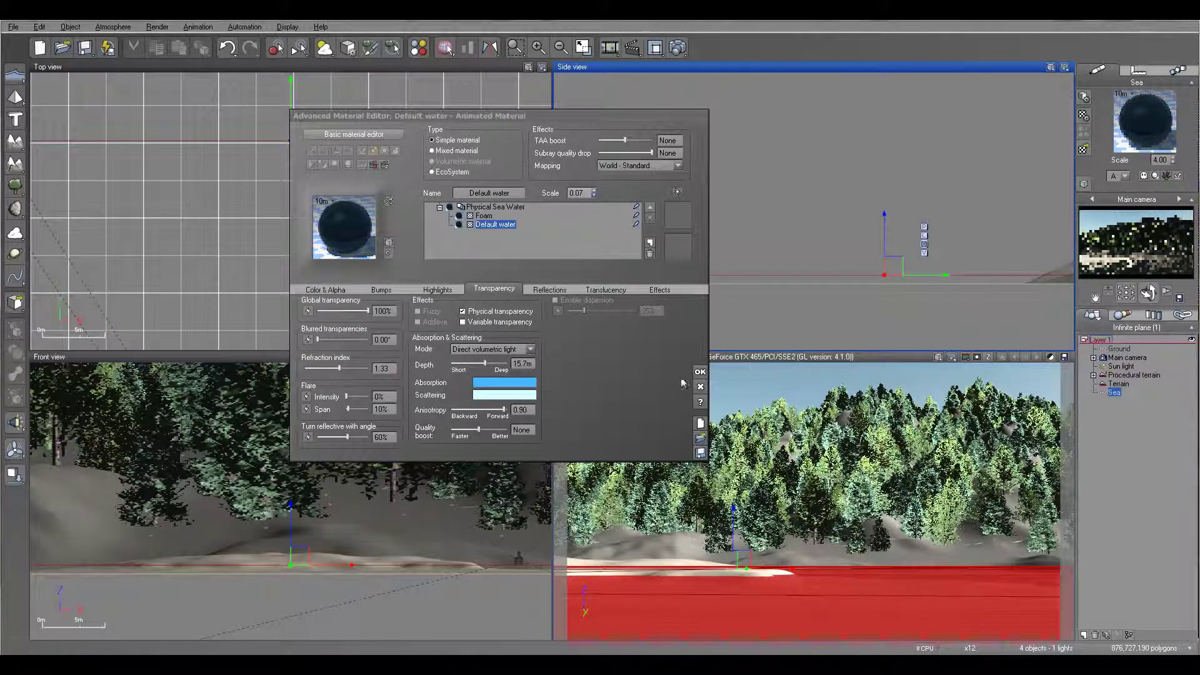
left_click(700, 372)
key("ctrl+F9")
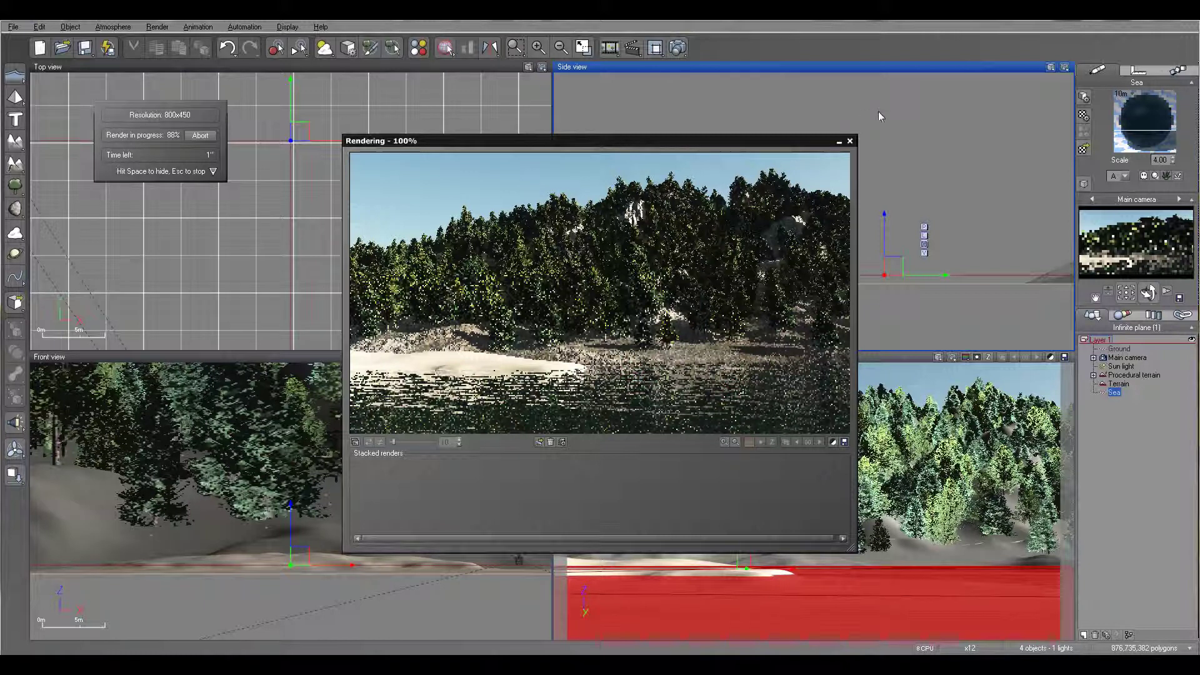
left_click(850, 142)
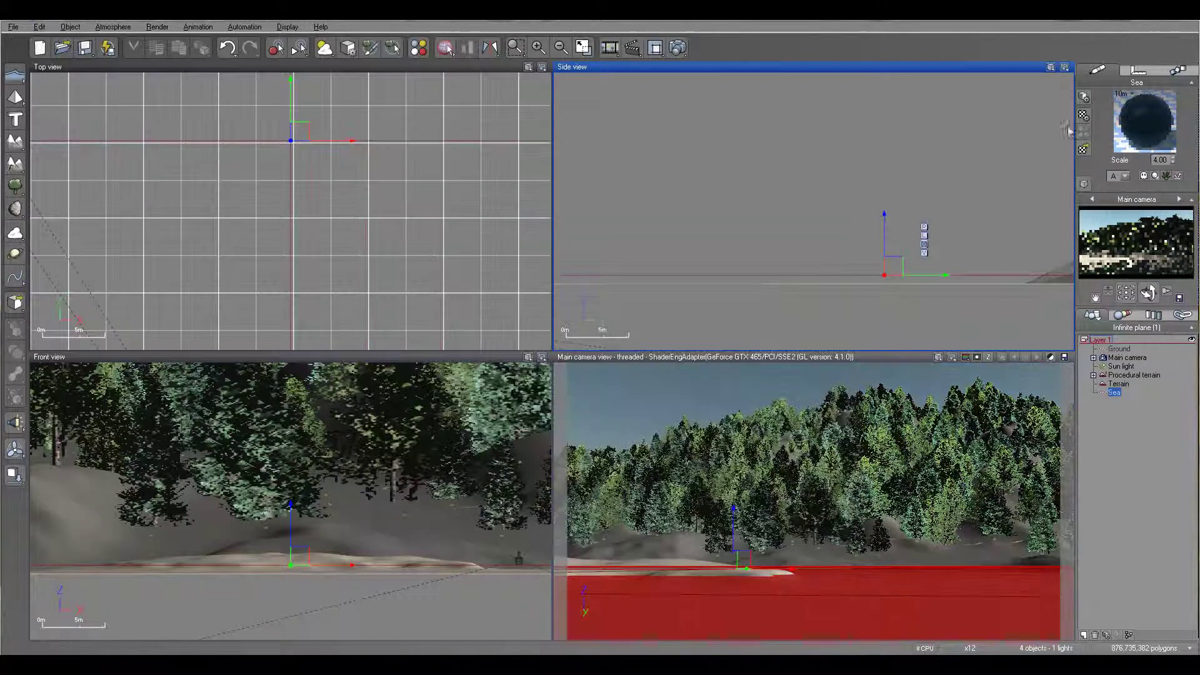
Set the Sea material's scale to 0.20 and render the scene again to check the water surface
left_click_drag(1174, 159, 1174, 168)
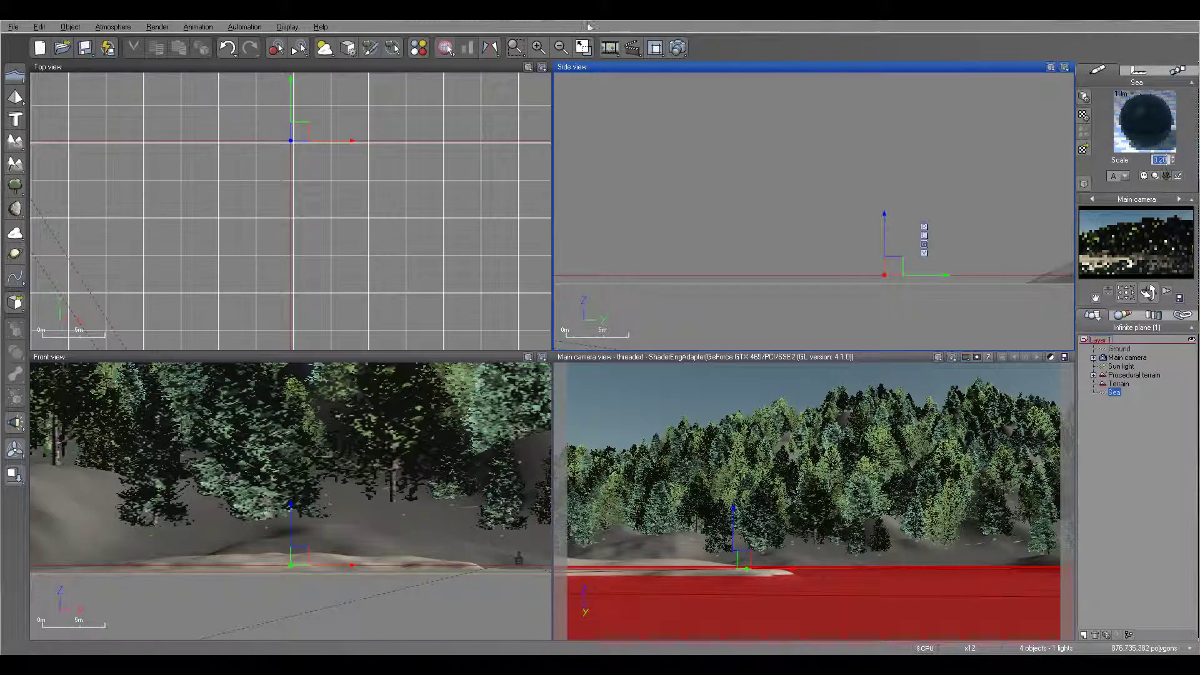
left_click(677, 49)
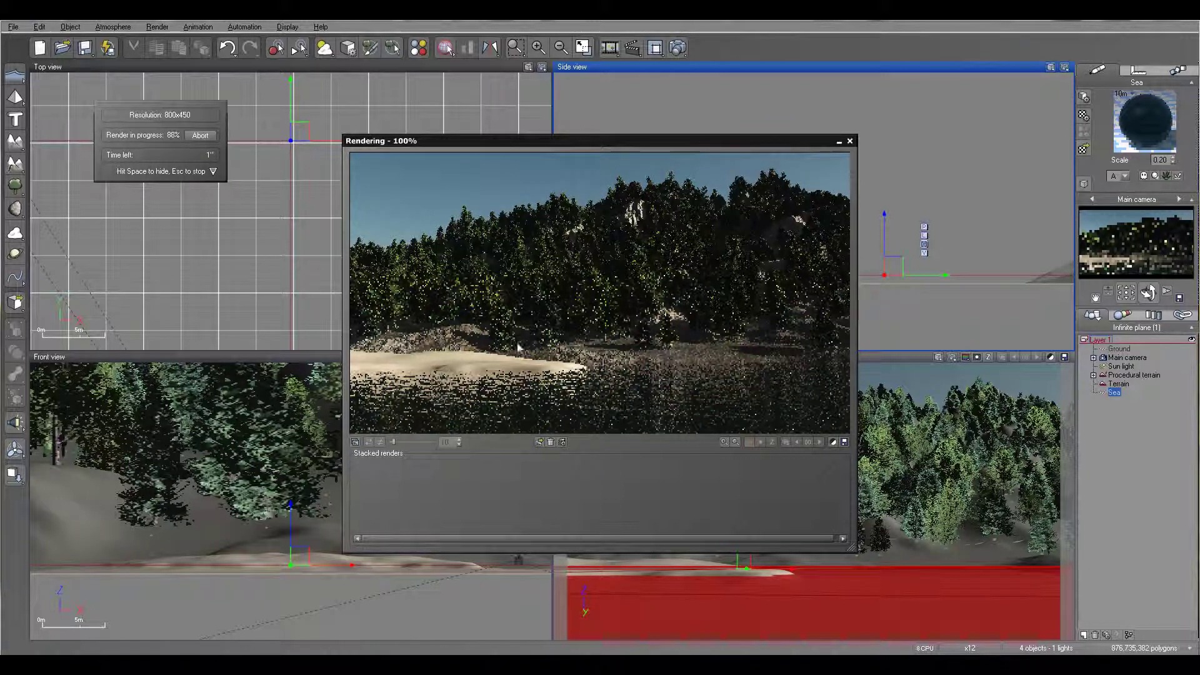
key("Escape")
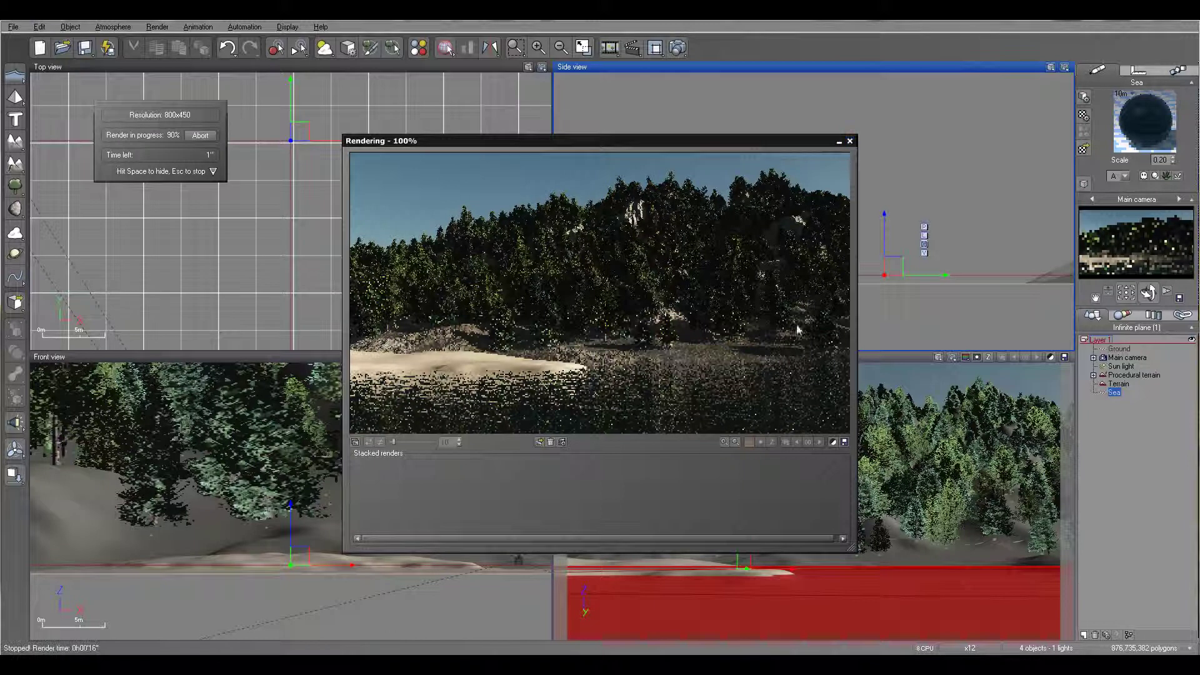
left_click(850, 140)
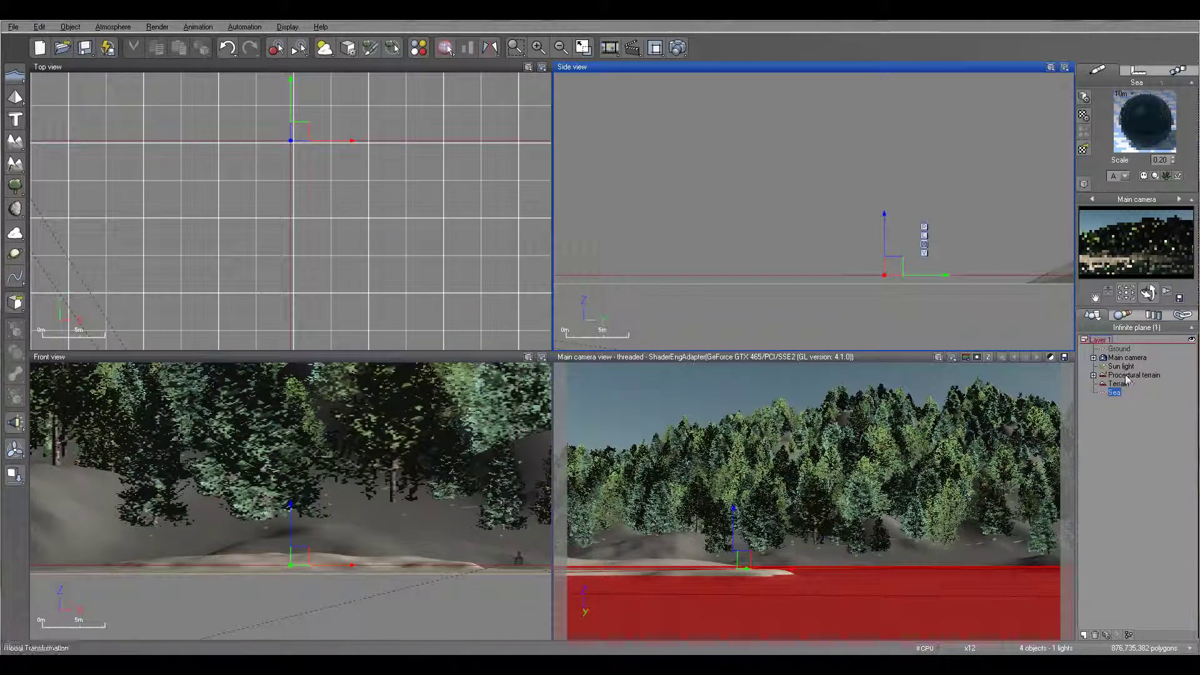
Open the procedural terrain's material and convert the Rocks and Plants layer to an EcoSystem, adding a second eco layer
left_click(984, 387)
double_click(1145, 122)
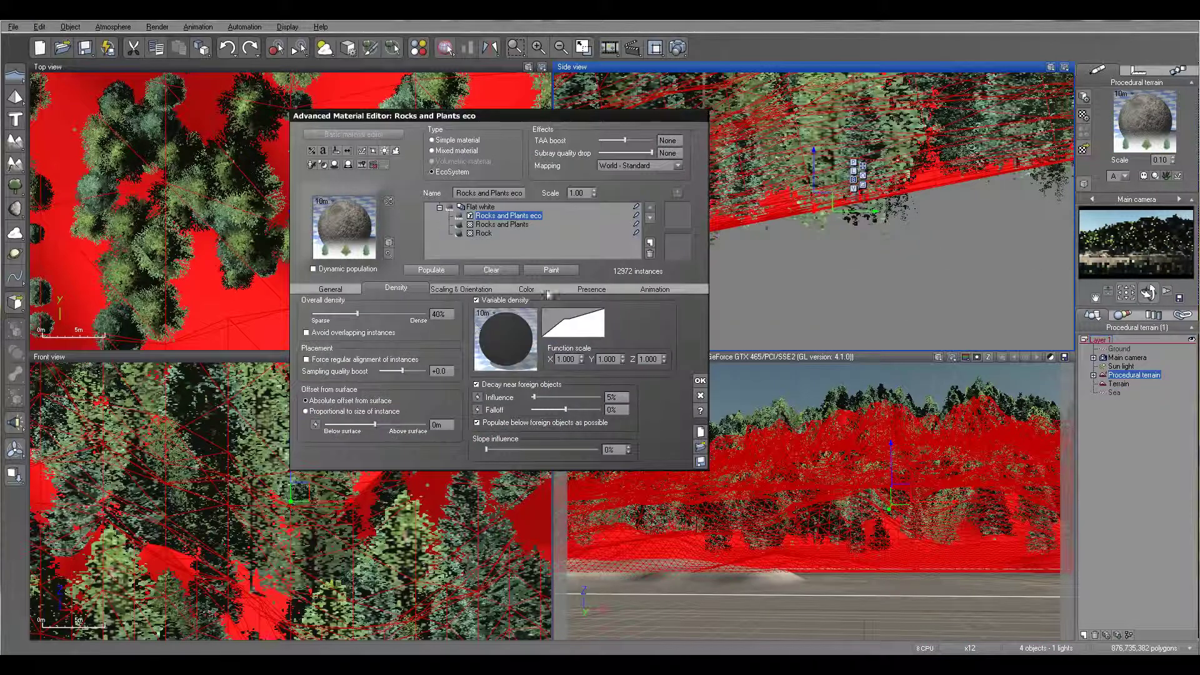
left_click(495, 225)
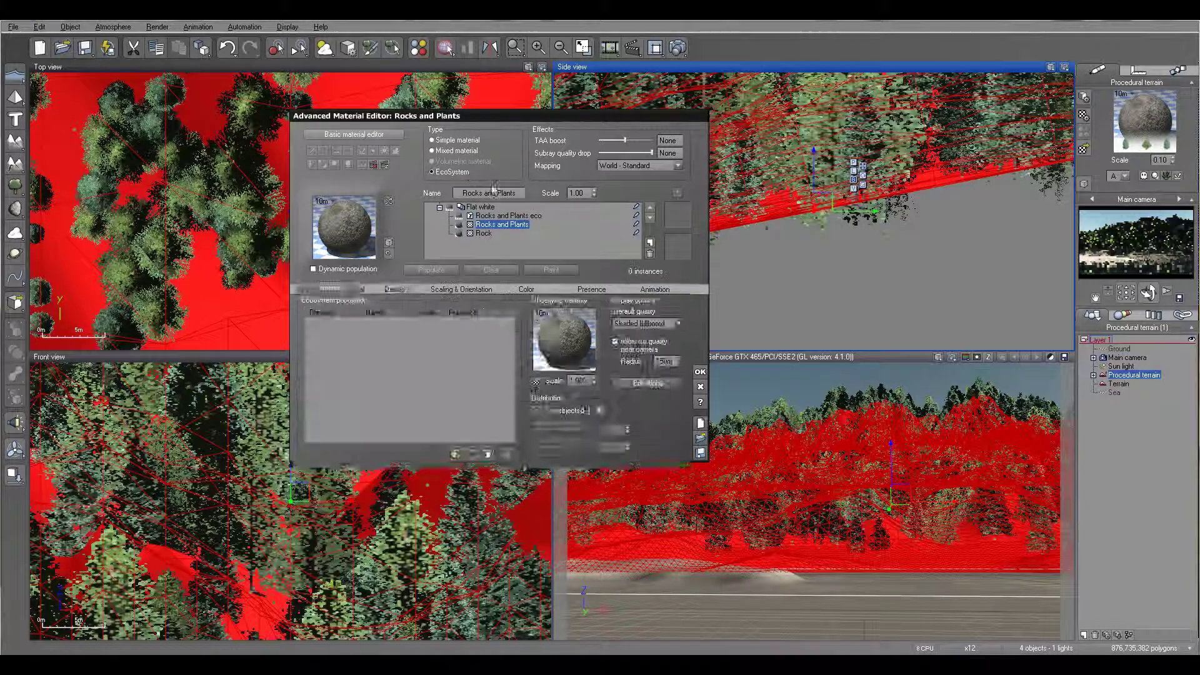
left_click(463, 172)
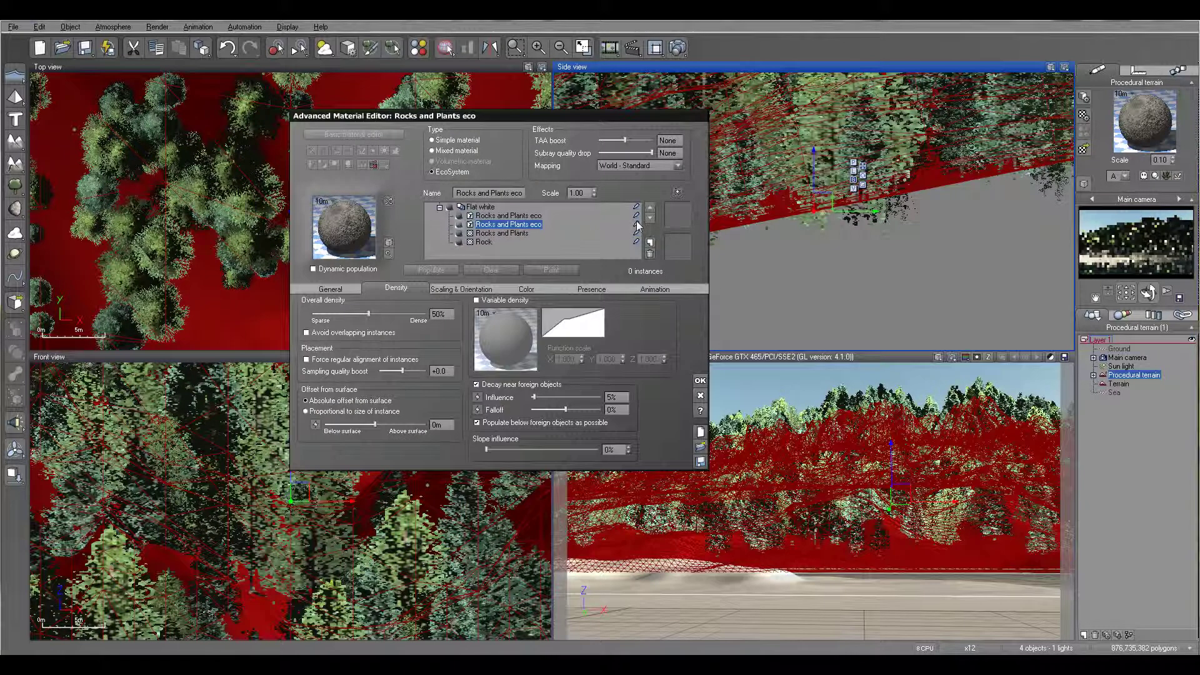
Give the new EcoSystem layer an orange-red highlight color and refresh the camera preview to show its coverage
left_click(636, 223)
left_click(590, 158)
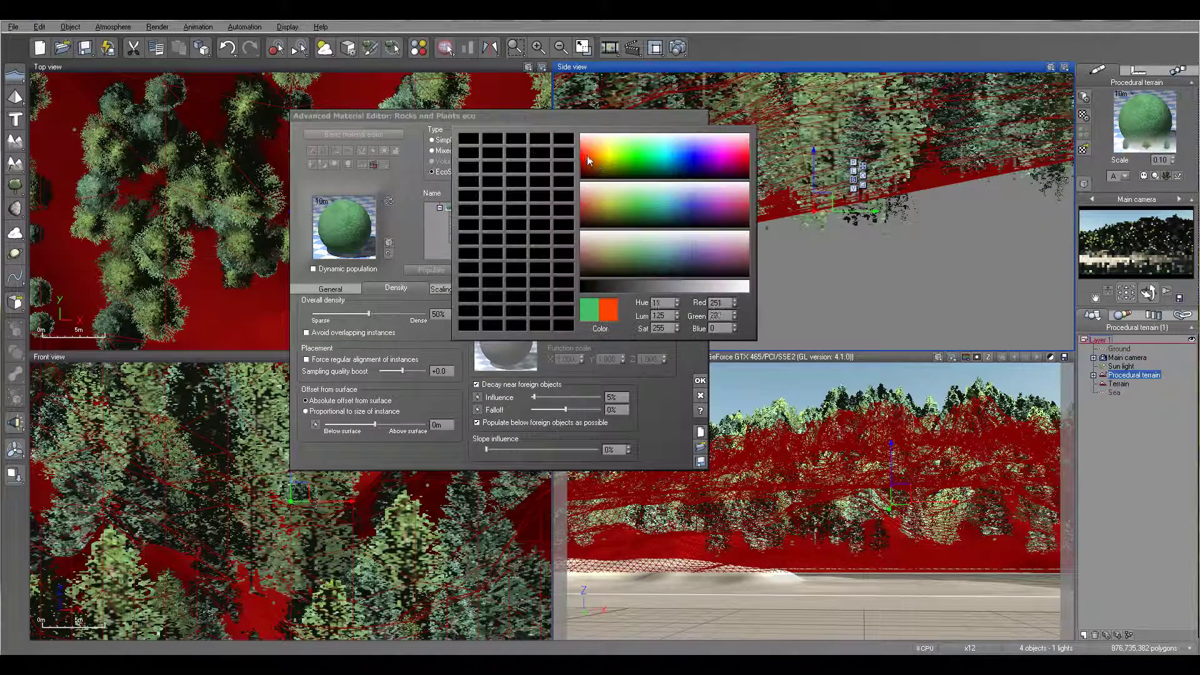
left_click(715, 309)
left_click(1140, 273)
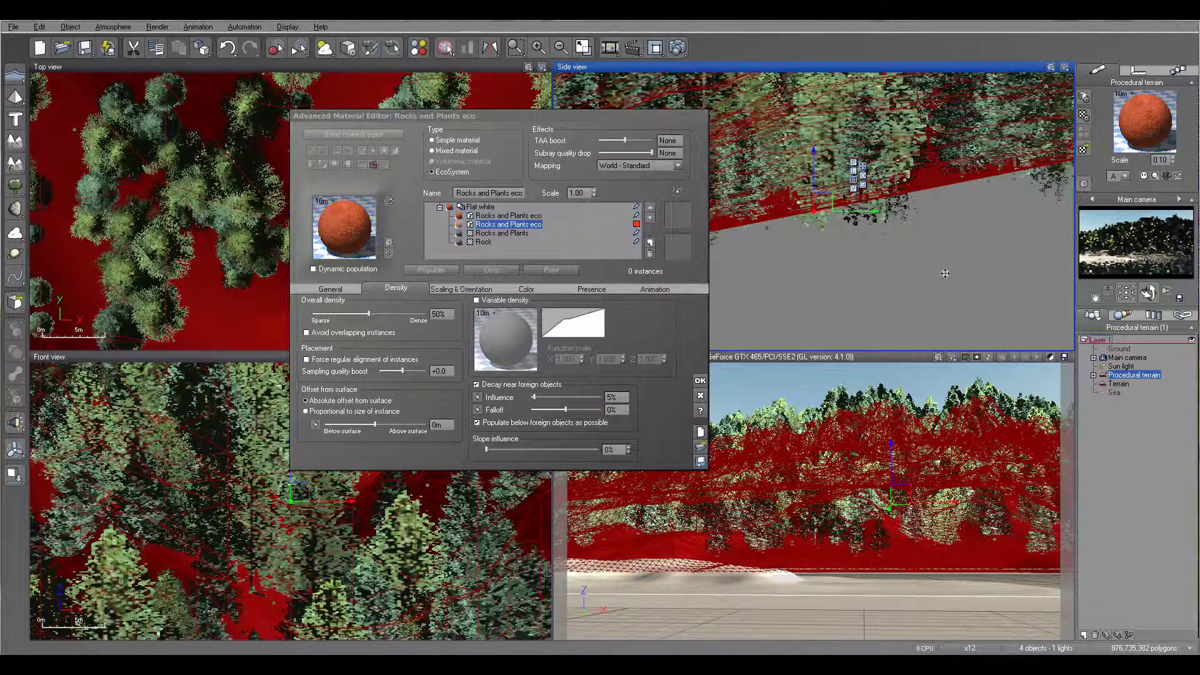
Clear the spruce population from the upper EcoSystem layer and refresh the camera preview
left_click(491, 270)
left_click(494, 269)
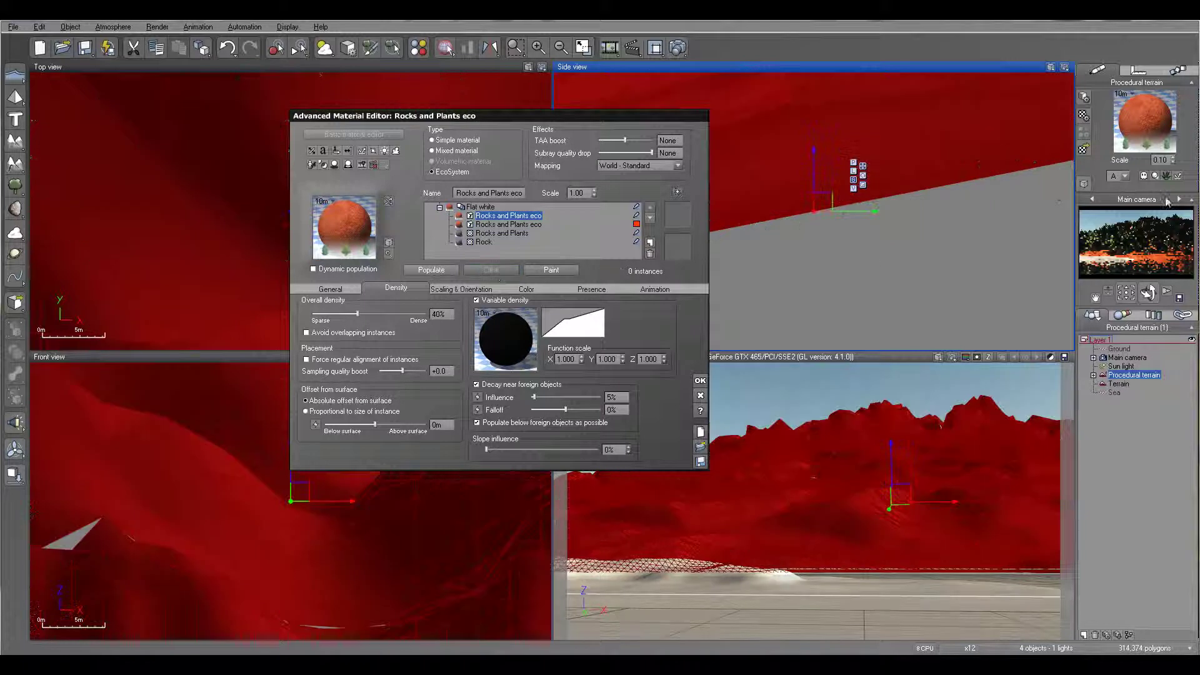
left_click(1130, 233)
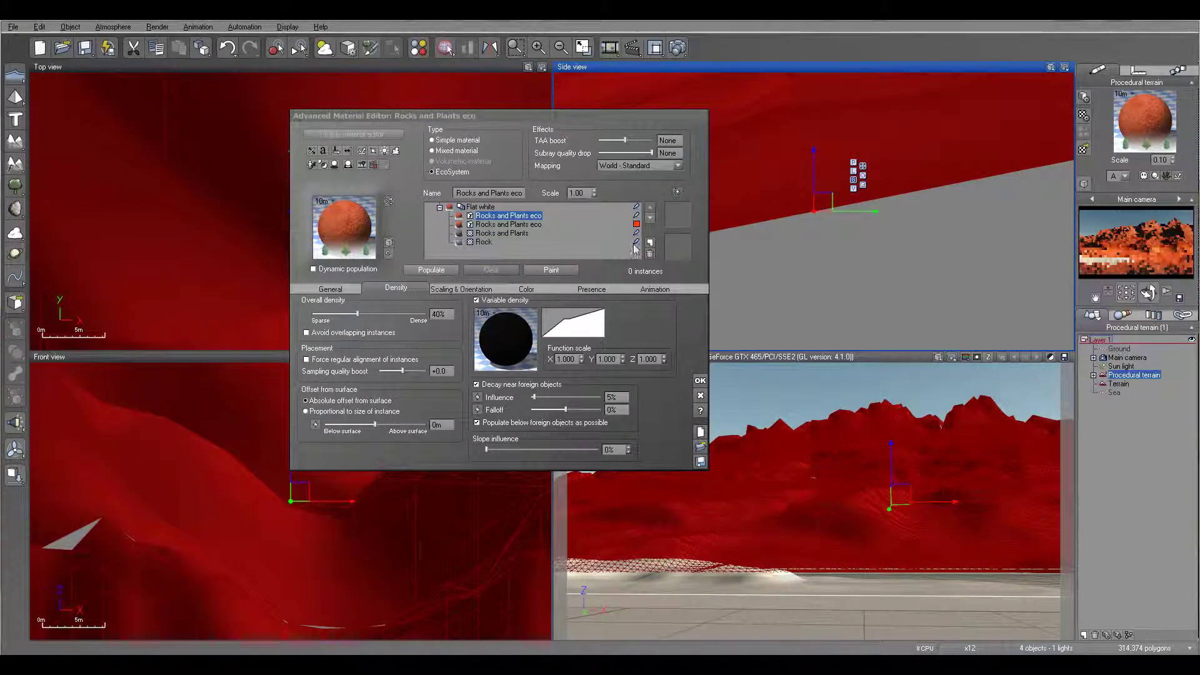
Limit the lower EcoSystem layer's altitude range to -0.52 to -0.38 by object, checking the coverage in the camera preview
left_click(508, 226)
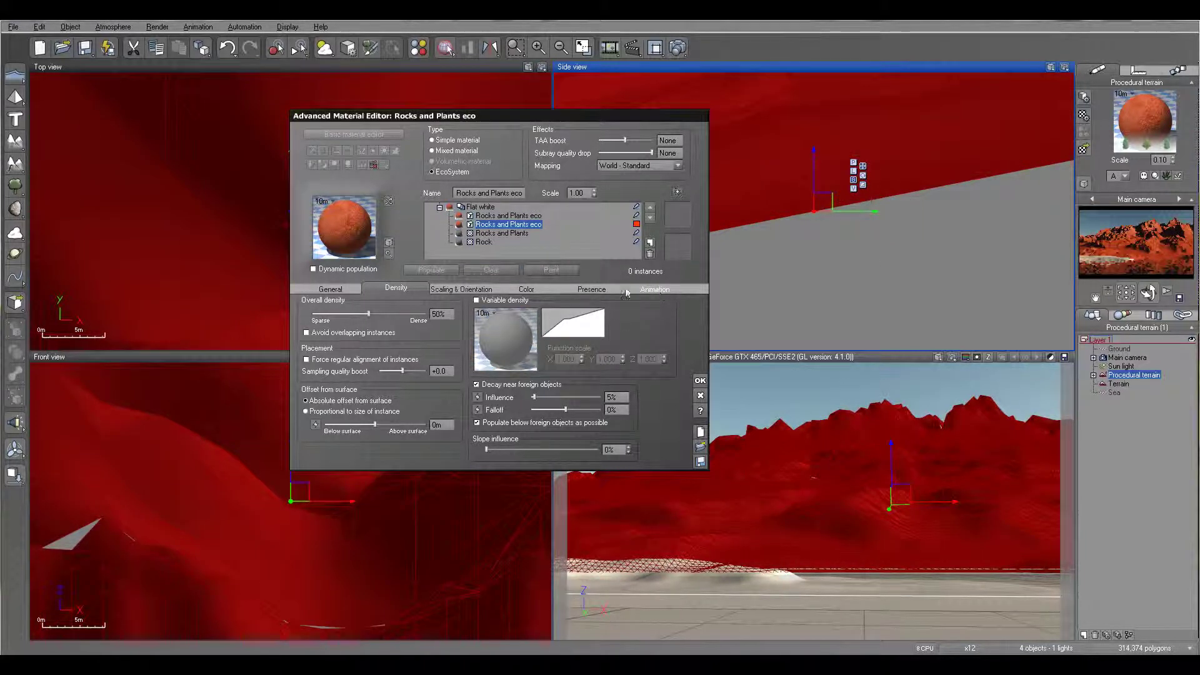
left_click(591, 289)
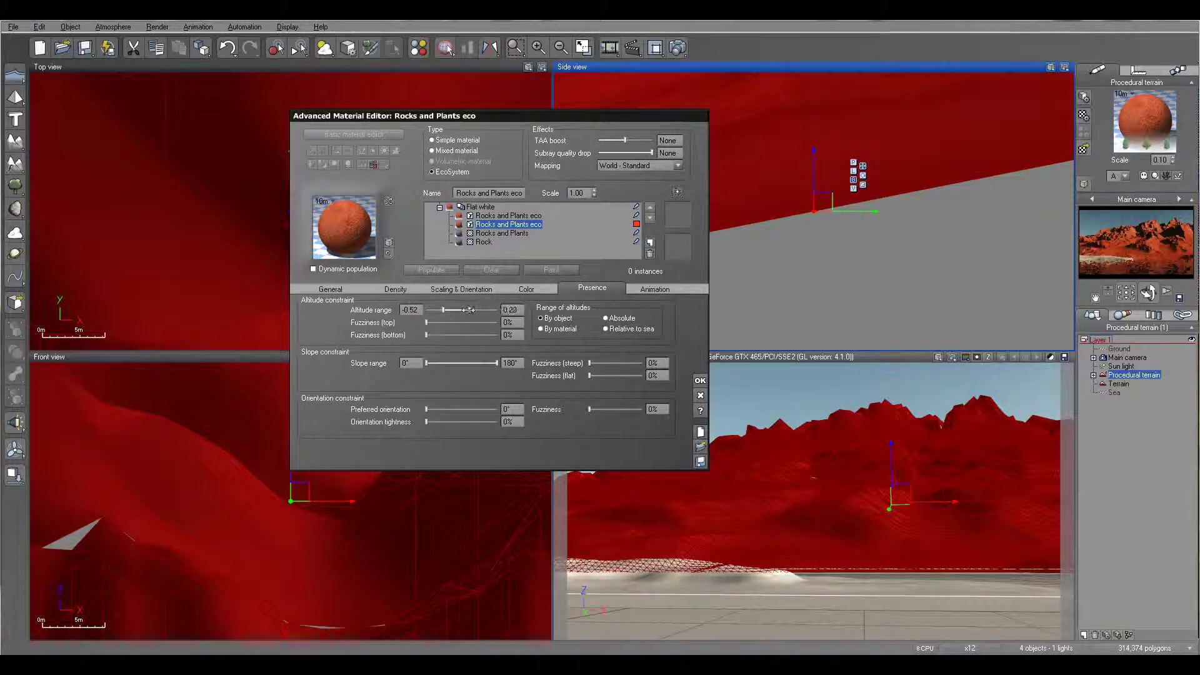
left_click(1101, 256)
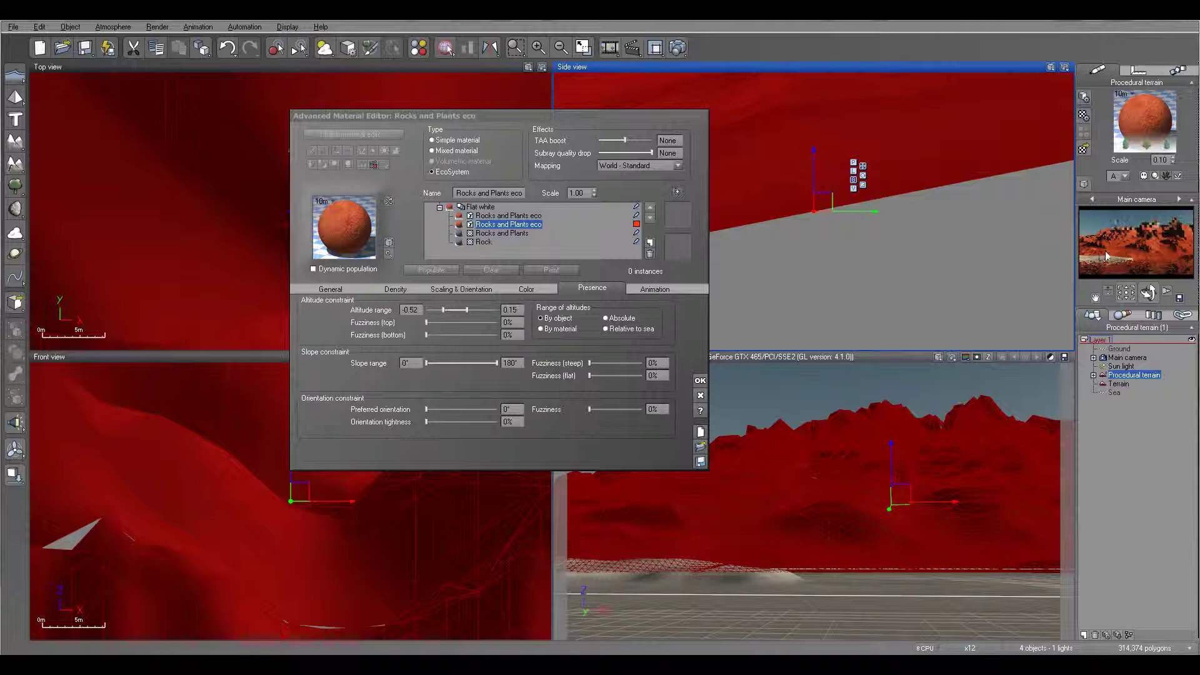
left_click_drag(473, 312, 471, 316)
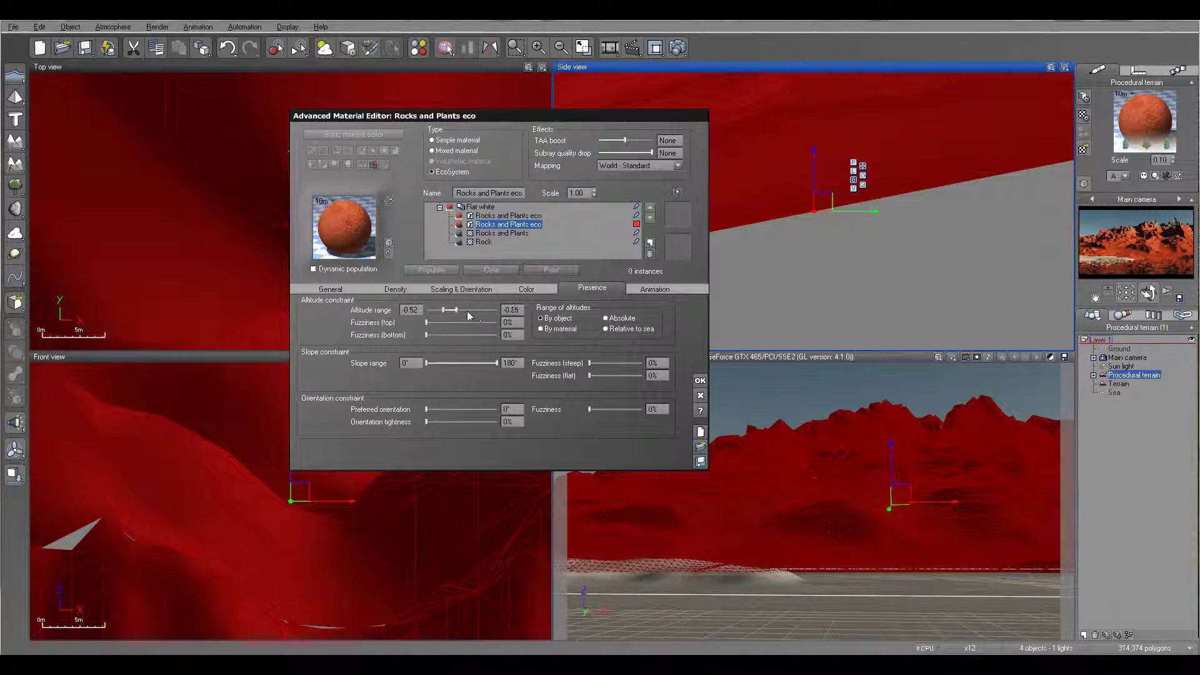
left_click(1164, 230)
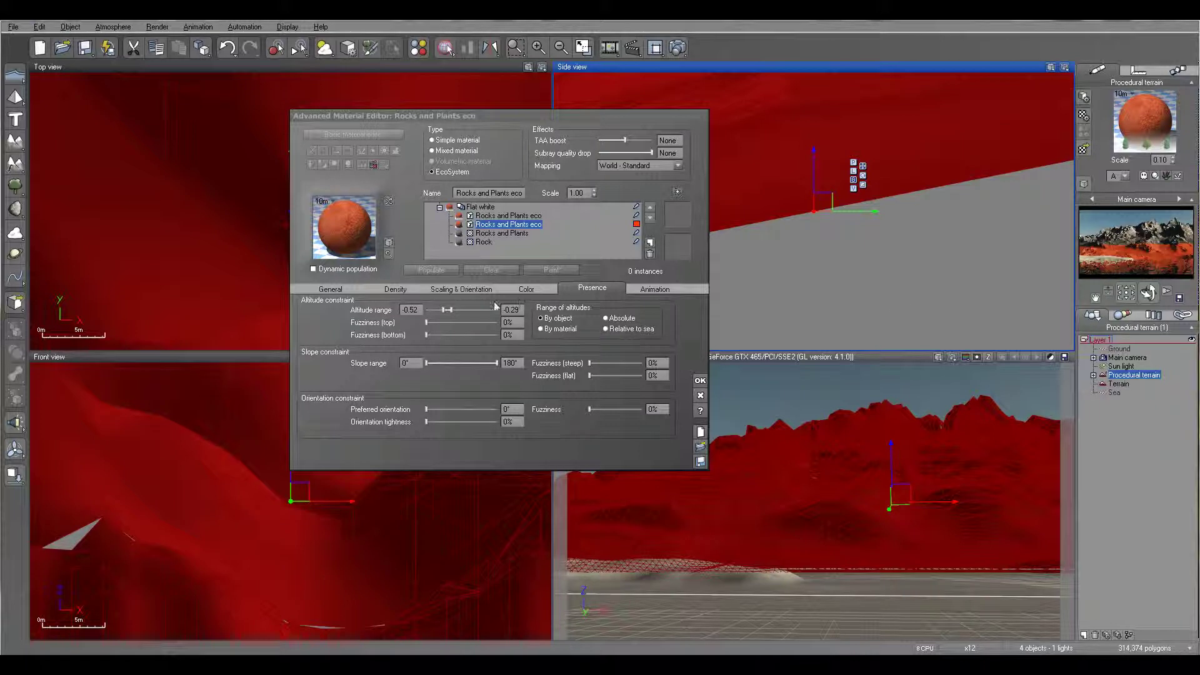
left_click(461, 314)
left_click_drag(460, 311, 457, 311)
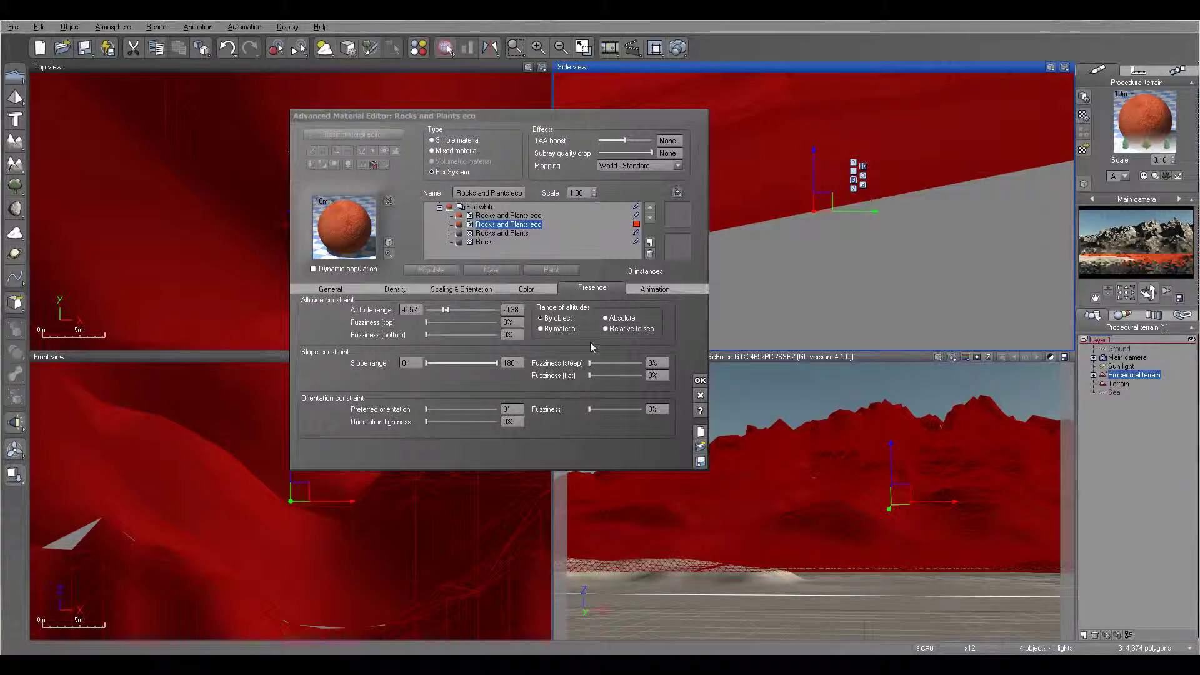
Try progressively lower top fuzziness values, including 26%, 16% and 12%, for the layer's altitude constraint, refreshing the camera preview each time
left_click(592, 364)
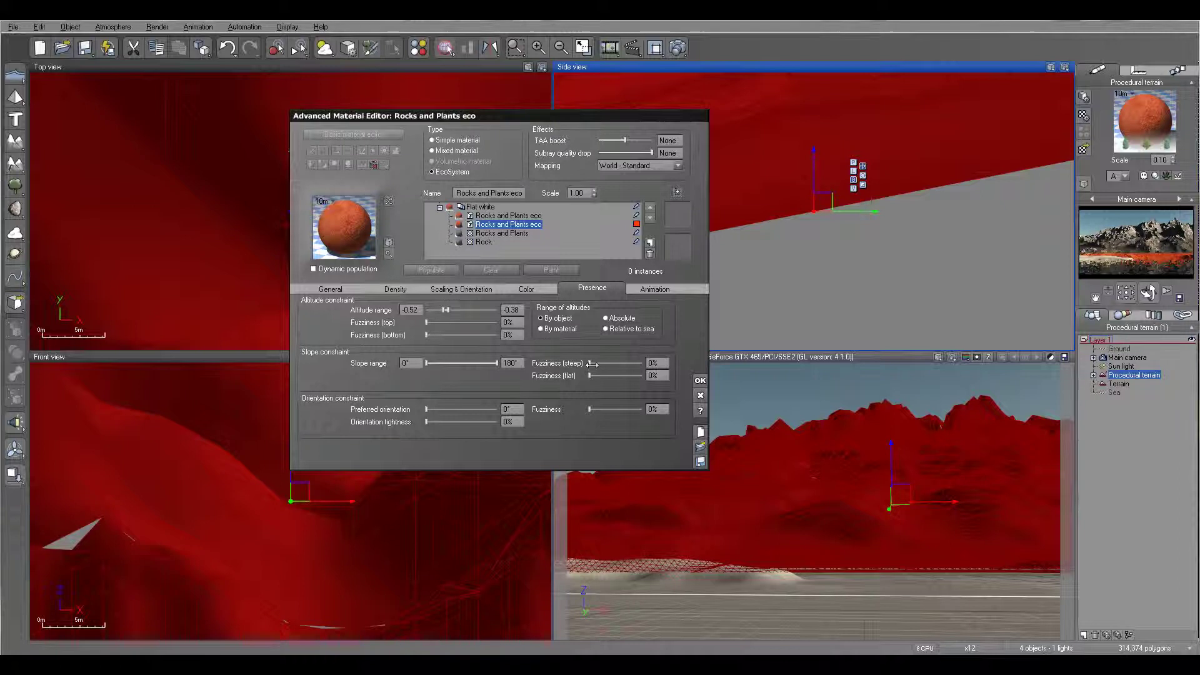
left_click_drag(431, 322, 444, 322)
left_click(1131, 230)
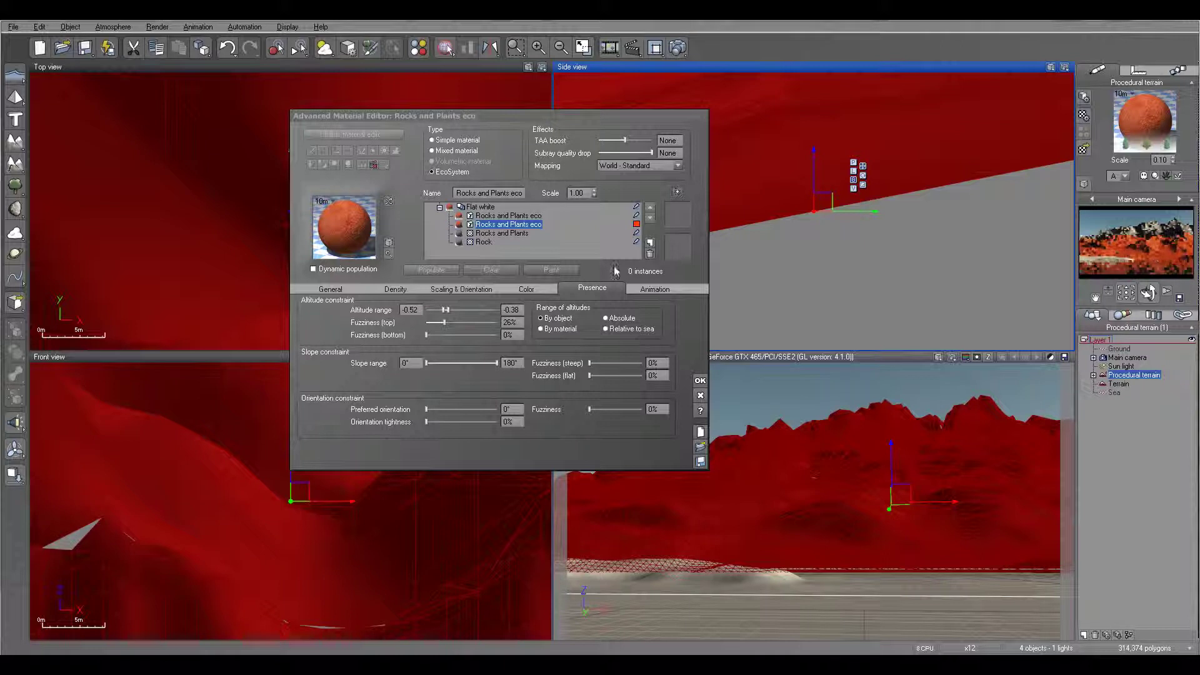
left_click(450, 327)
left_click(1164, 260)
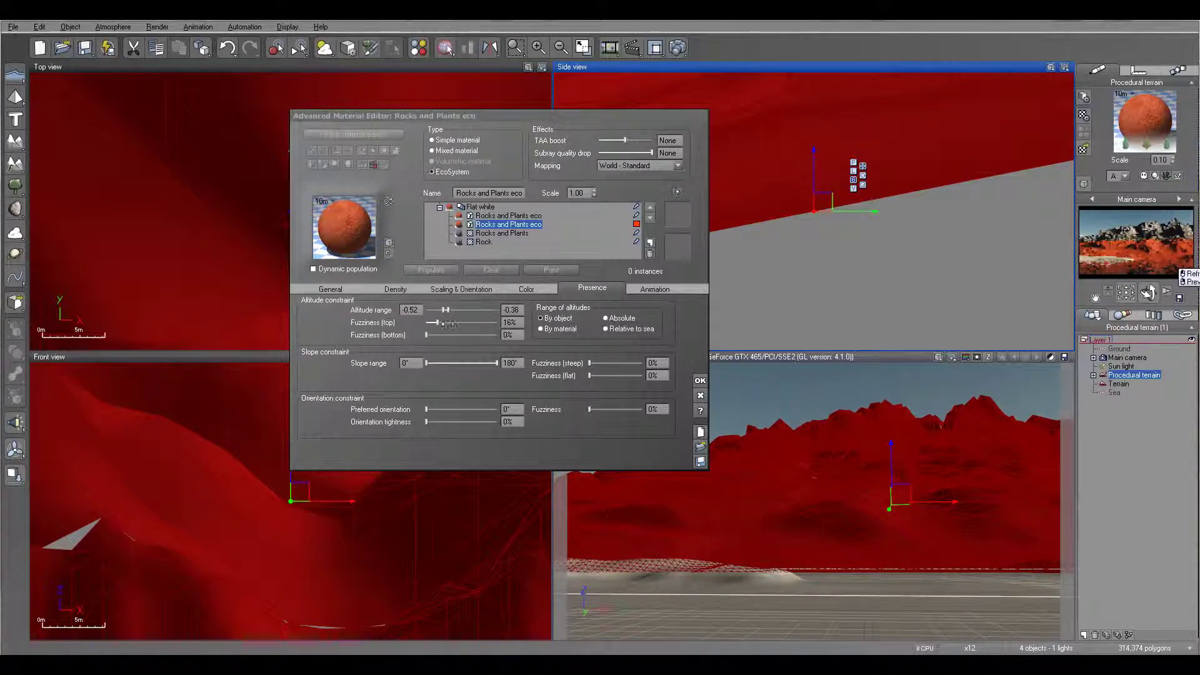
left_click_drag(448, 325, 445, 324)
left_click(1166, 262)
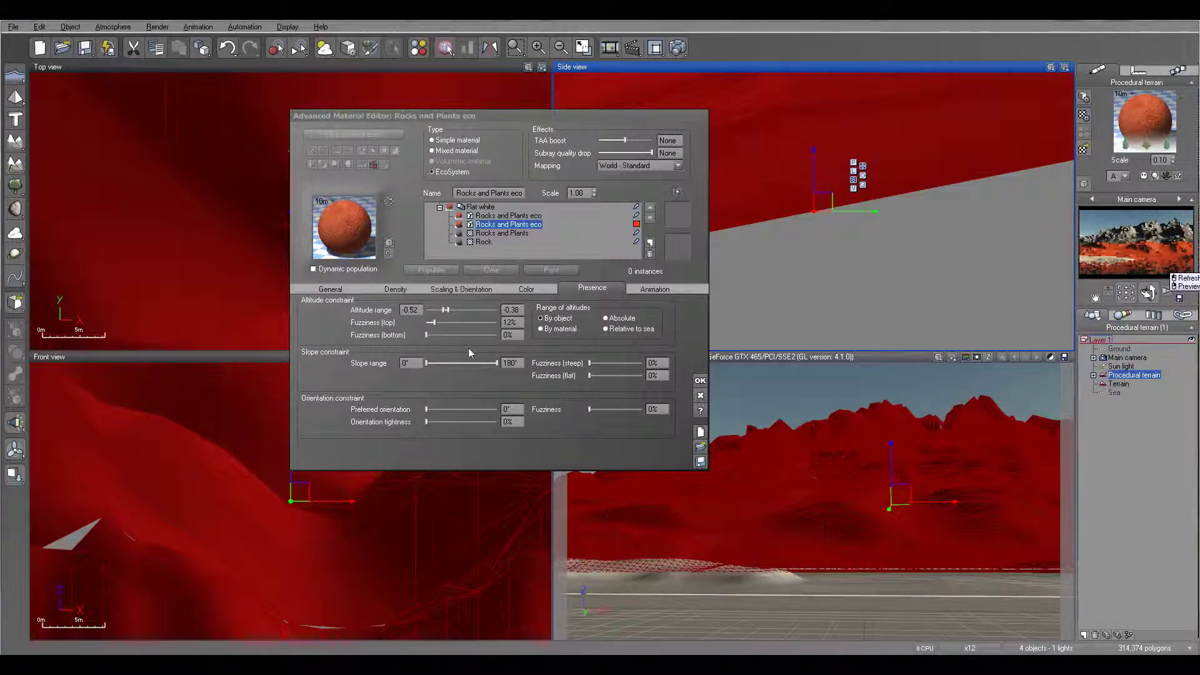
left_click_drag(464, 322, 461, 321)
left_click(1185, 260)
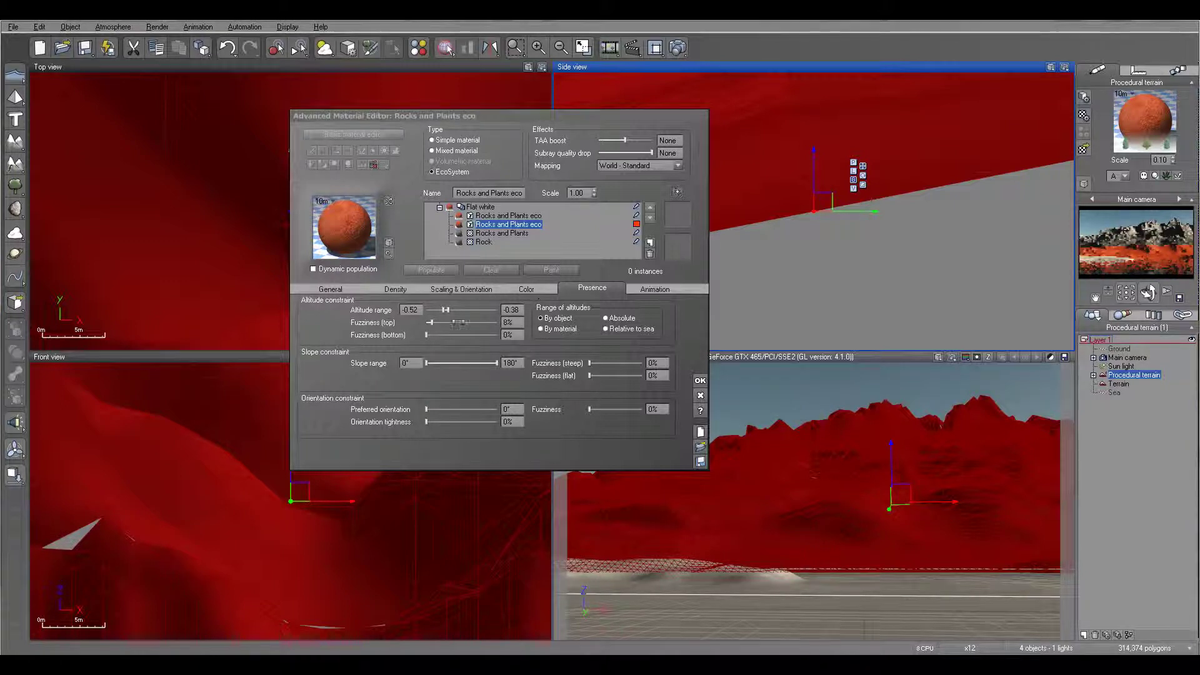
Set the layer's upper altitude limit to -0.43 with 18% top fuzziness, and turn off its highlight color
left_click(448, 310)
left_click_drag(448, 310, 441, 323)
left_click(1163, 229)
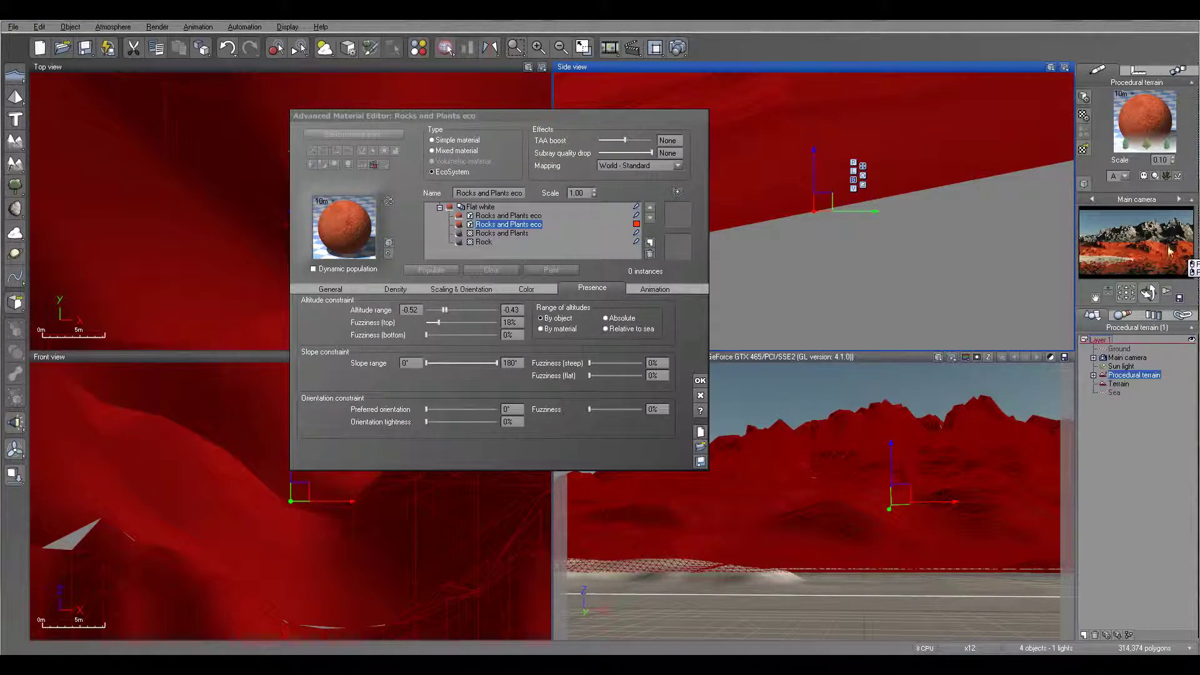
left_click(637, 224)
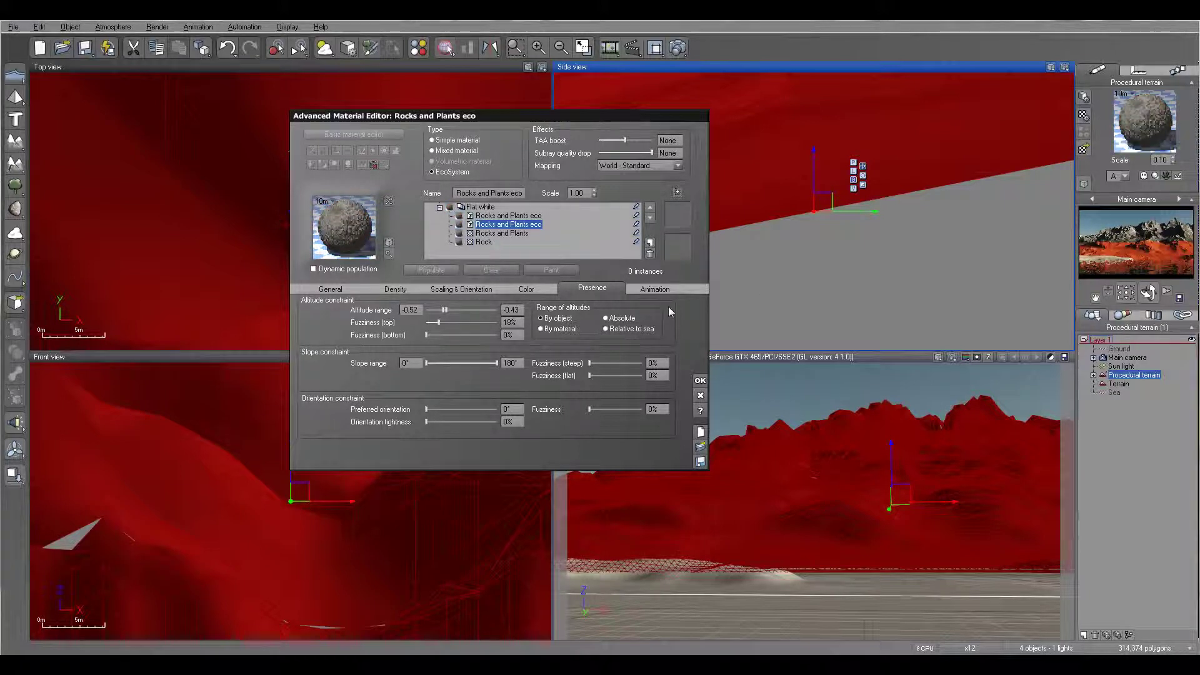
Rename the altitude-limited EcoSystem layer "grass" and the other EcoSystem layer "trees"
left_click(500, 217)
left_click(500, 224)
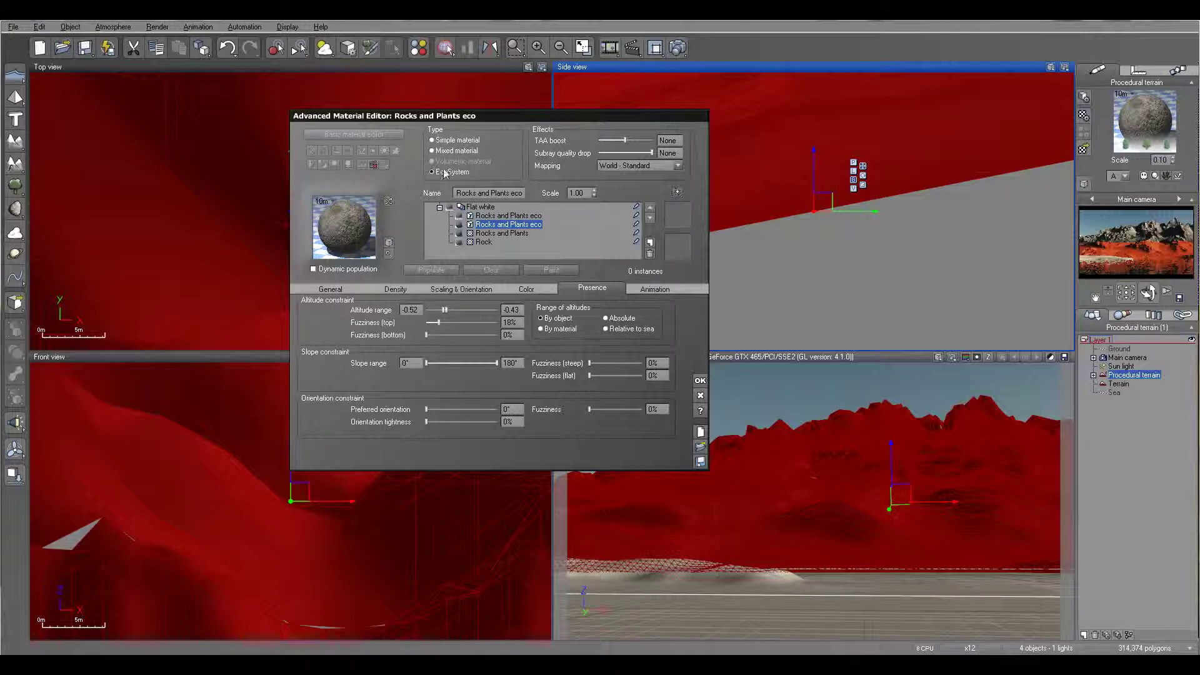
left_click(497, 193)
type("grass")
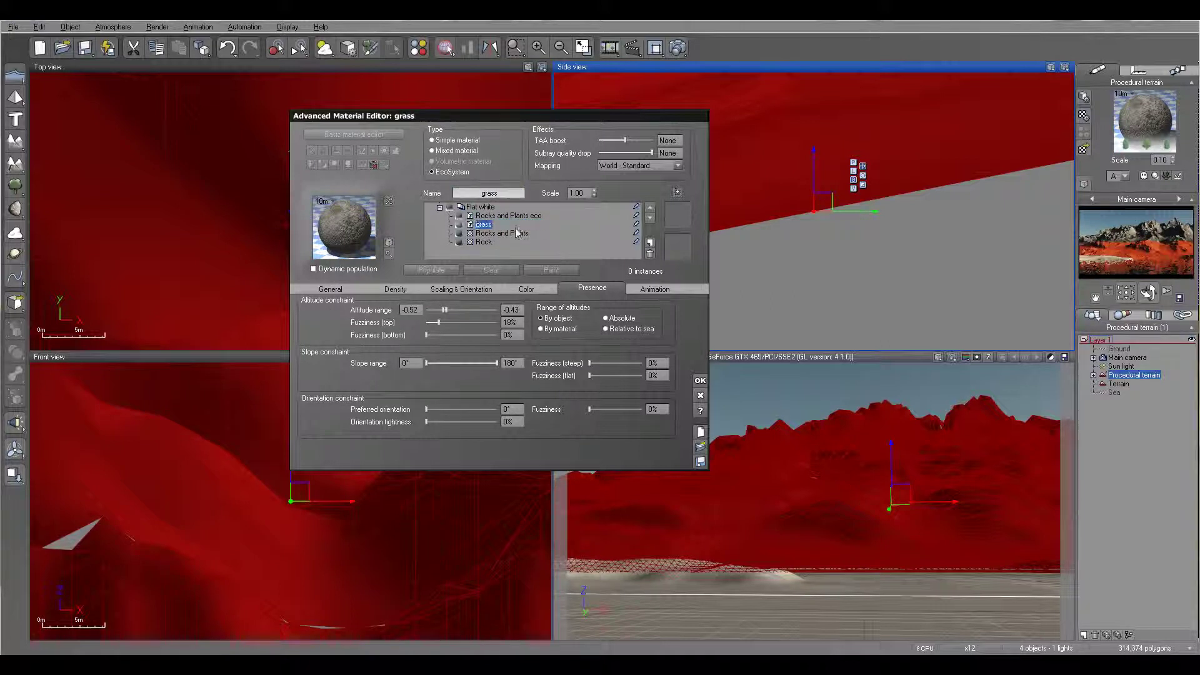
left_click(509, 216)
left_click(489, 193)
type("t")
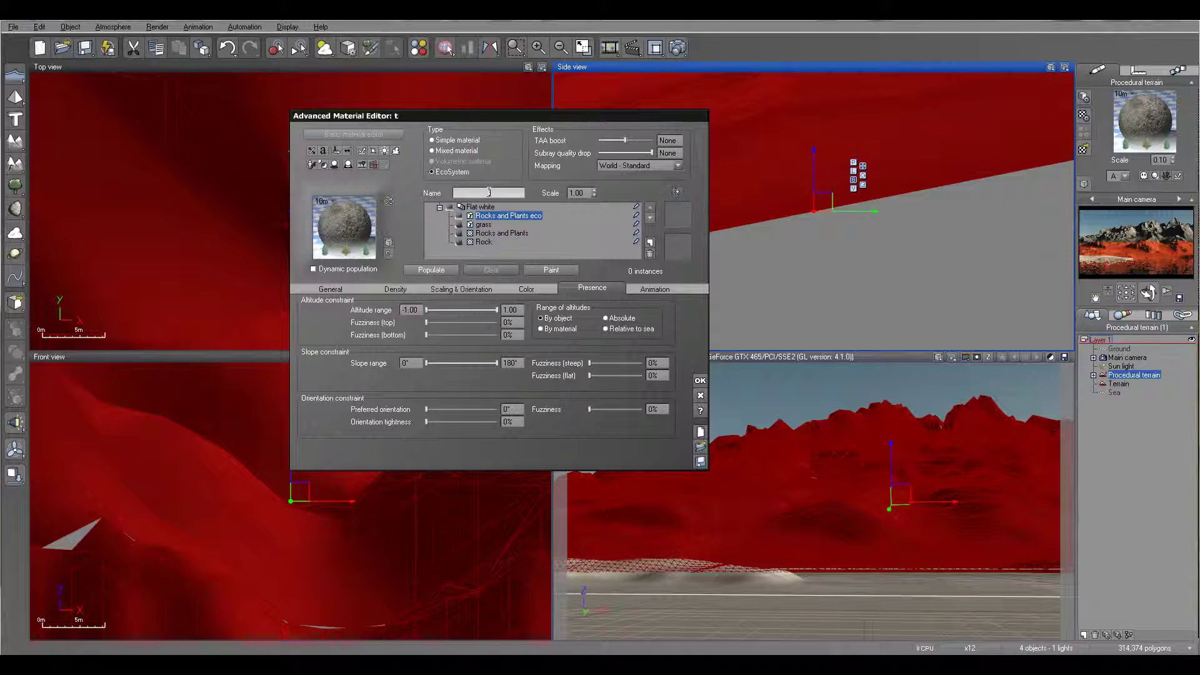
key("Return")
Move the grass layer above the trees layer and populate the trees layer
left_click(484, 224)
left_click(650, 218)
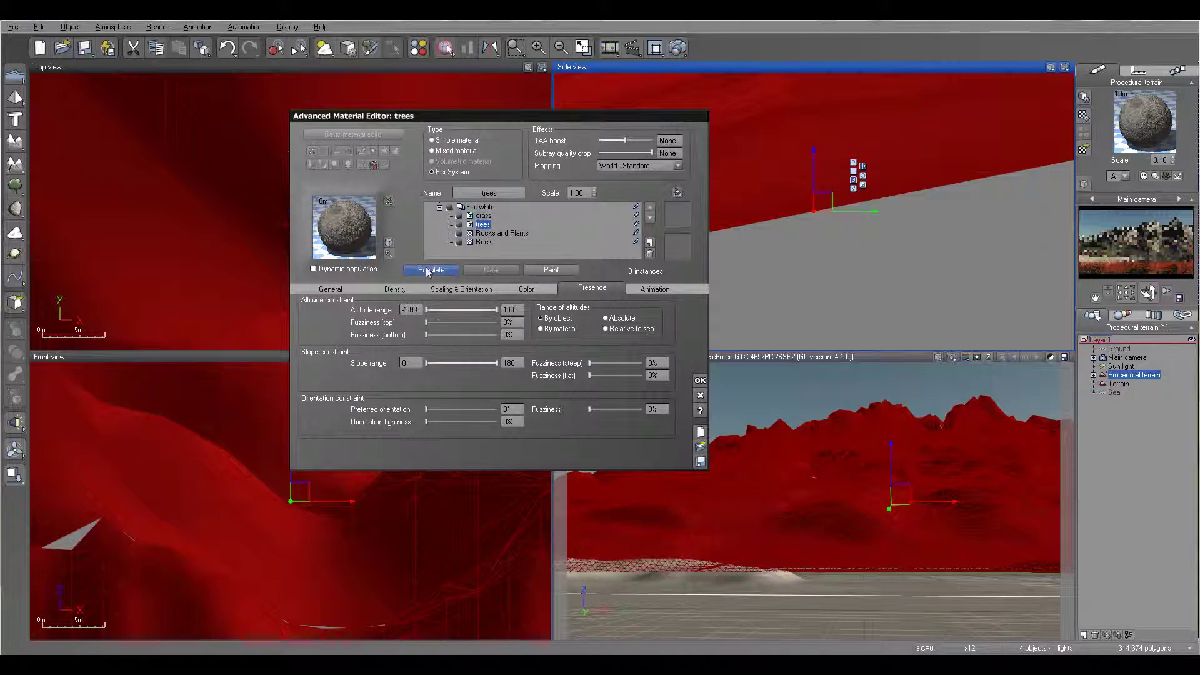
left_click(453, 269)
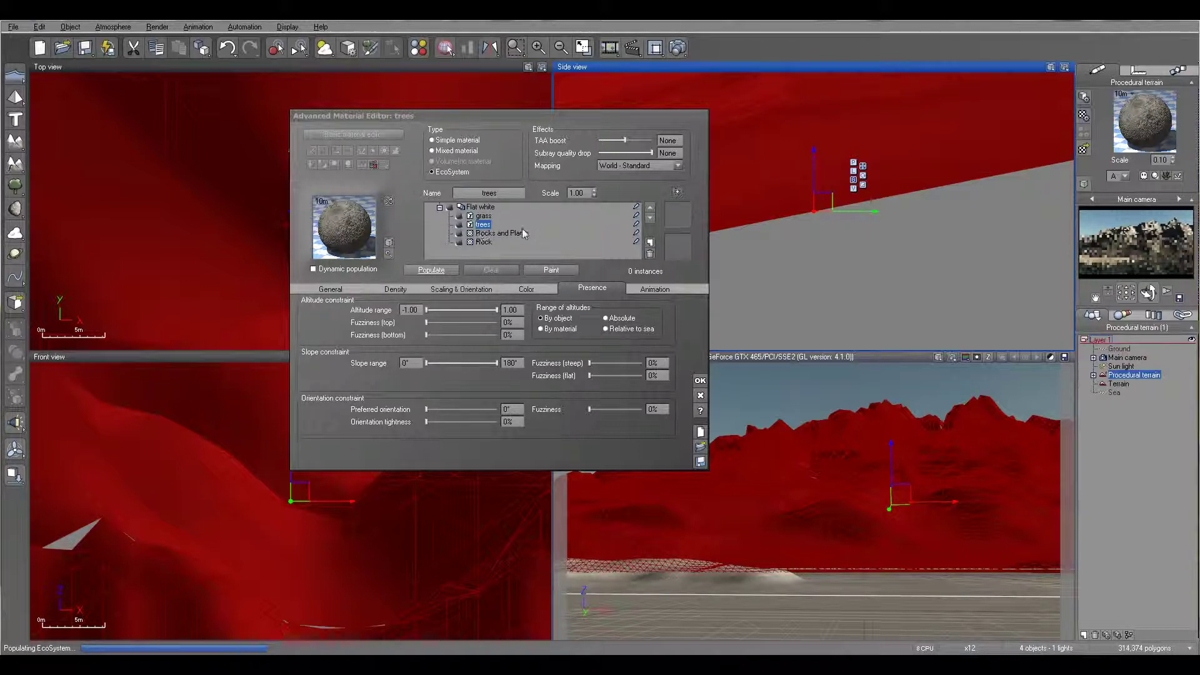
Compare the plant species in the Bushes collection and add Bush 1 - Crawling to the grass layer's population
left_click(484, 216)
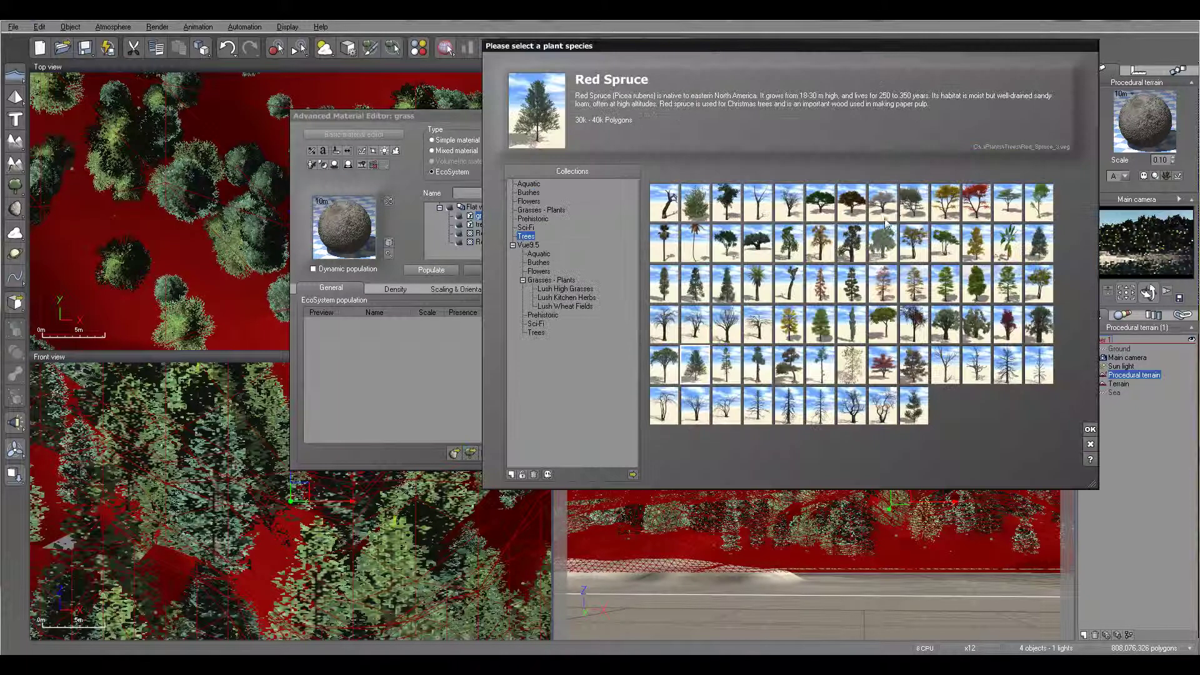
left_click(470, 452)
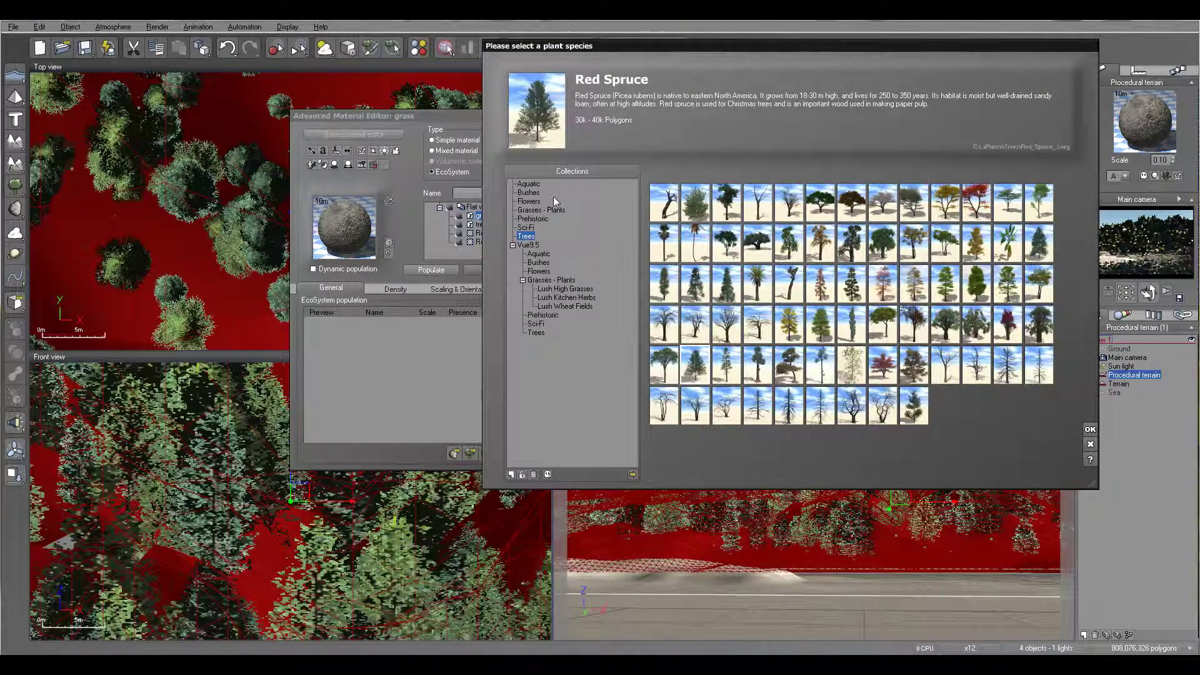
left_click(539, 210)
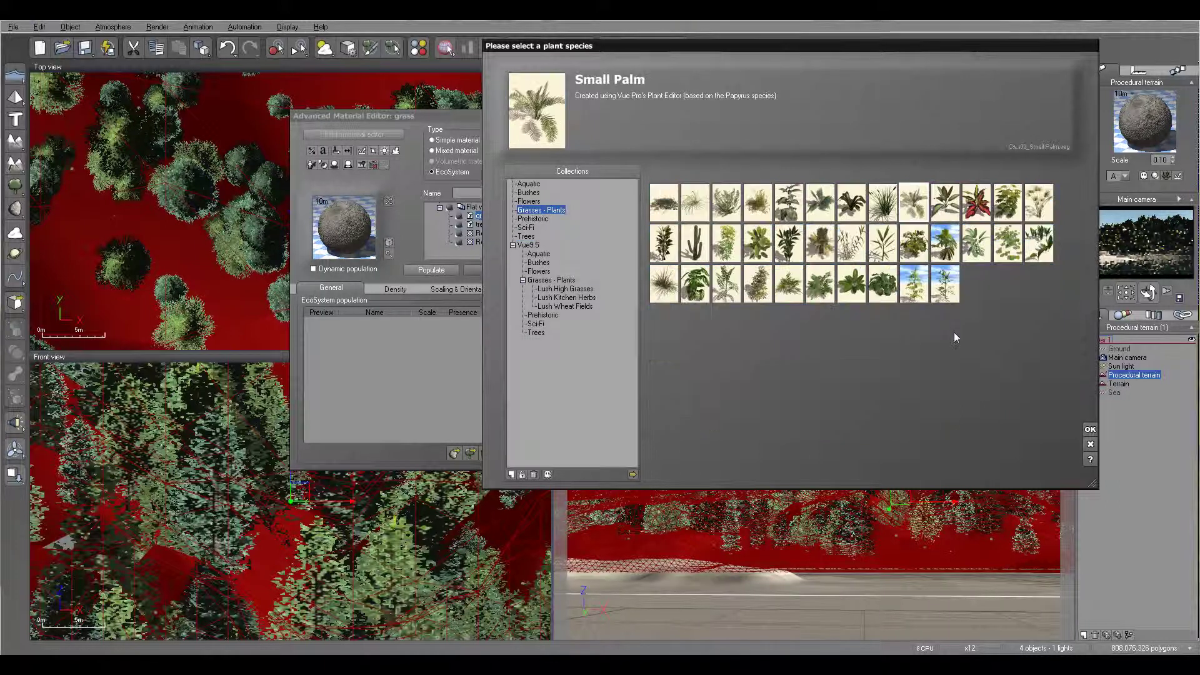
left_click(529, 192)
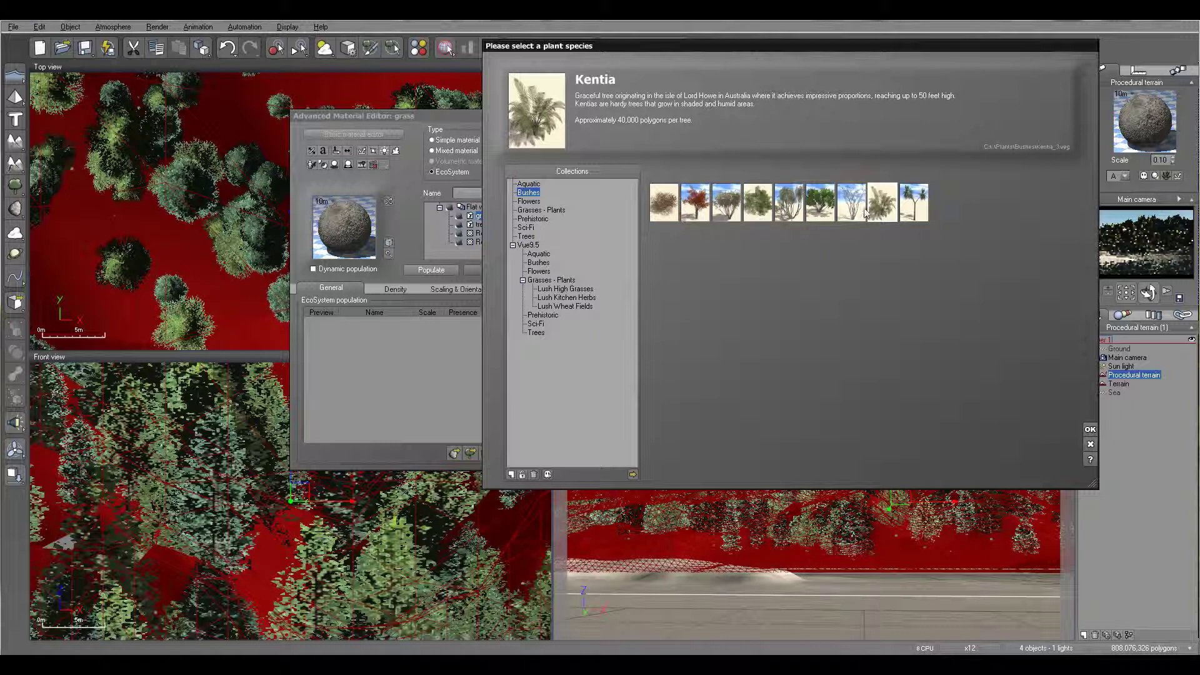
left_click(810, 212)
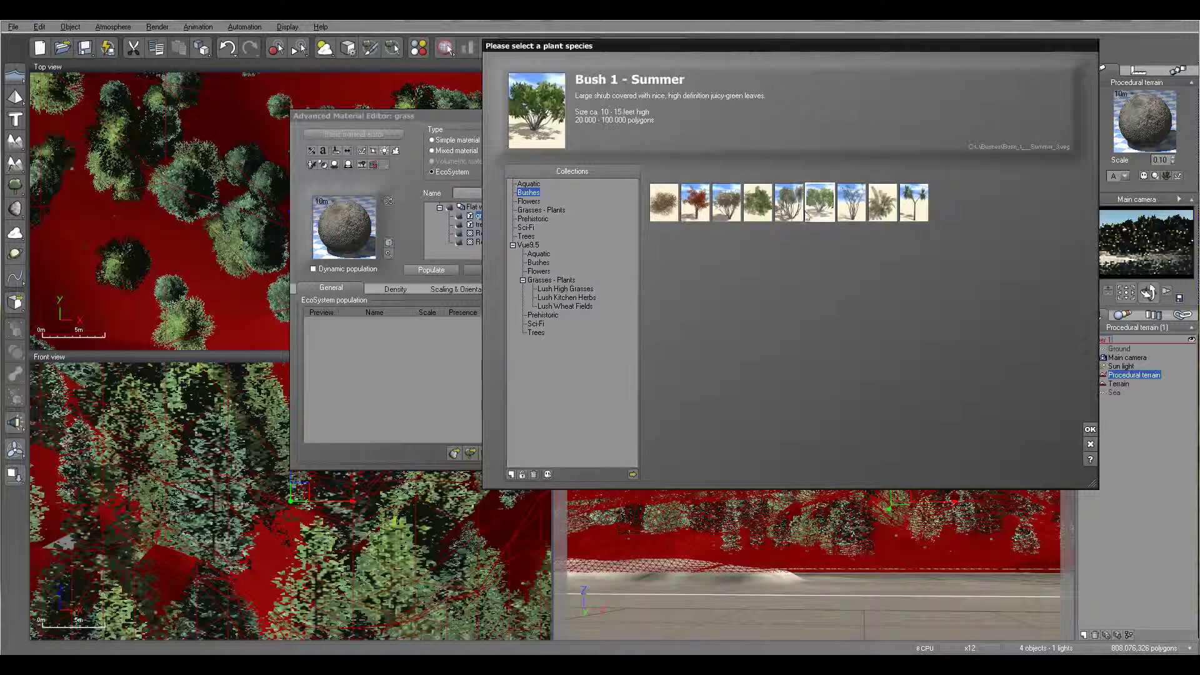
left_click(729, 209)
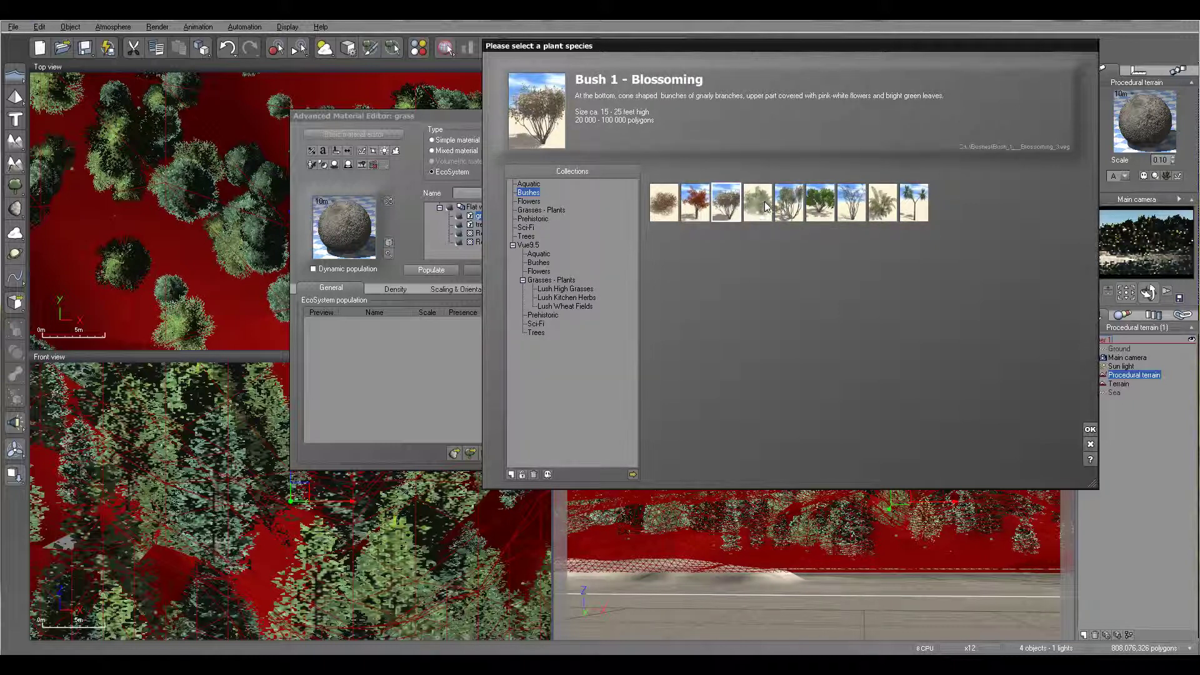
left_click(781, 207)
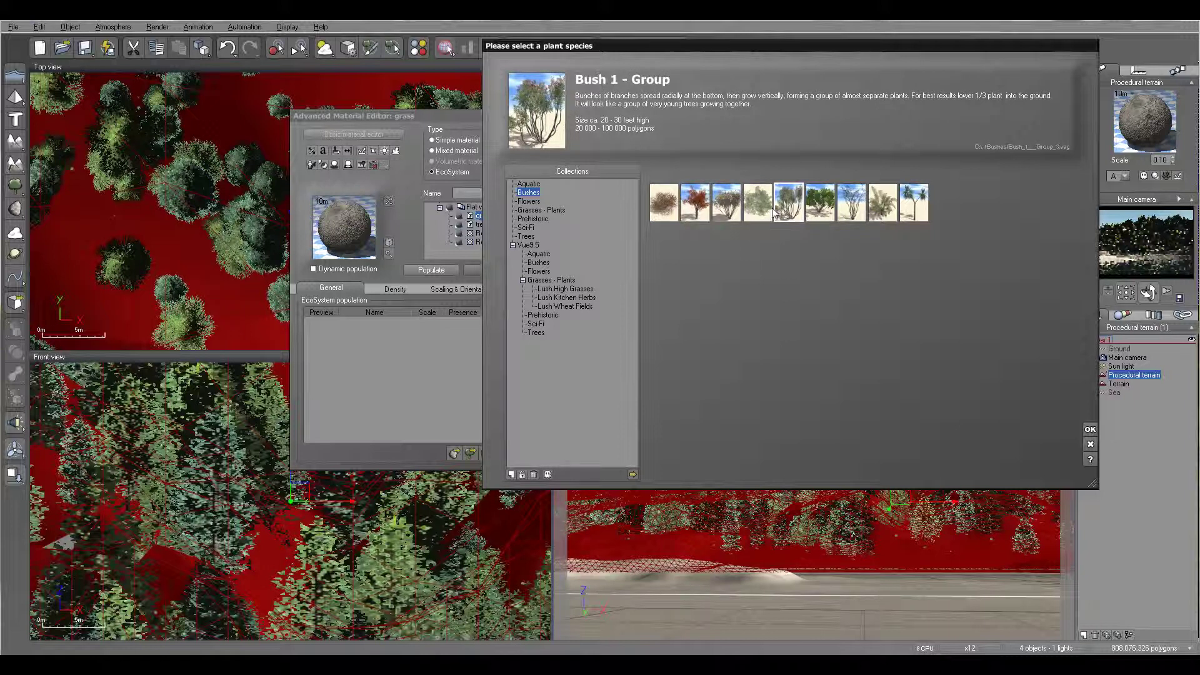
left_click(758, 209)
left_click(853, 209)
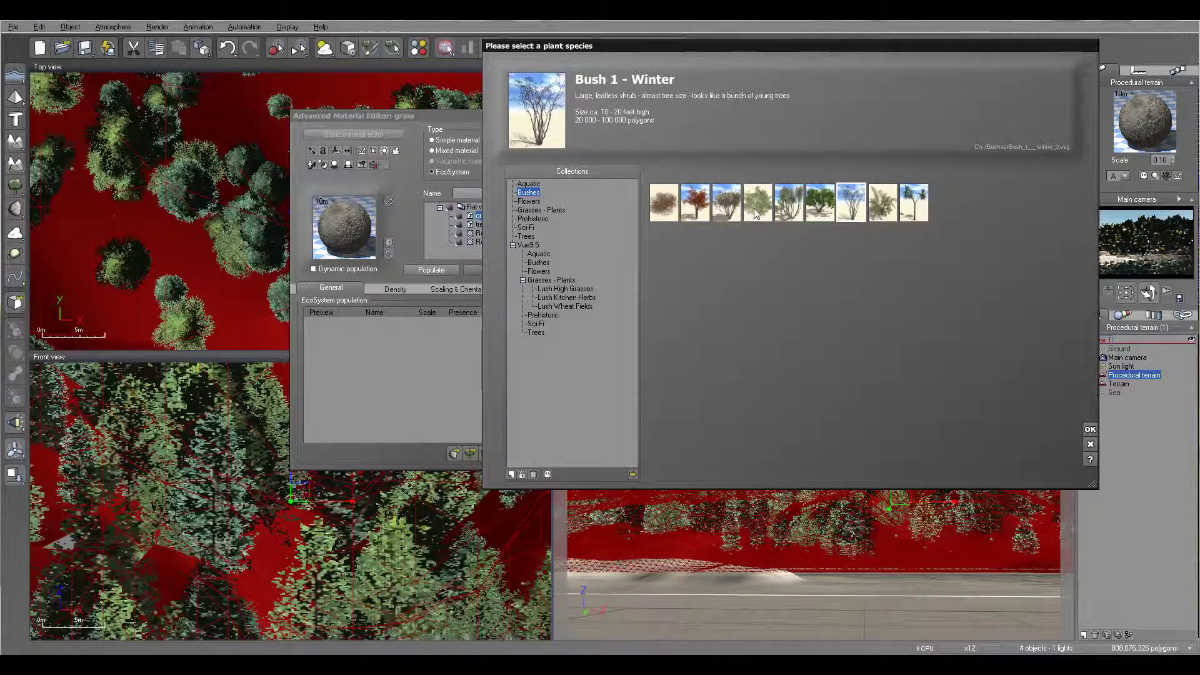
left_click(753, 213)
double_click(755, 207)
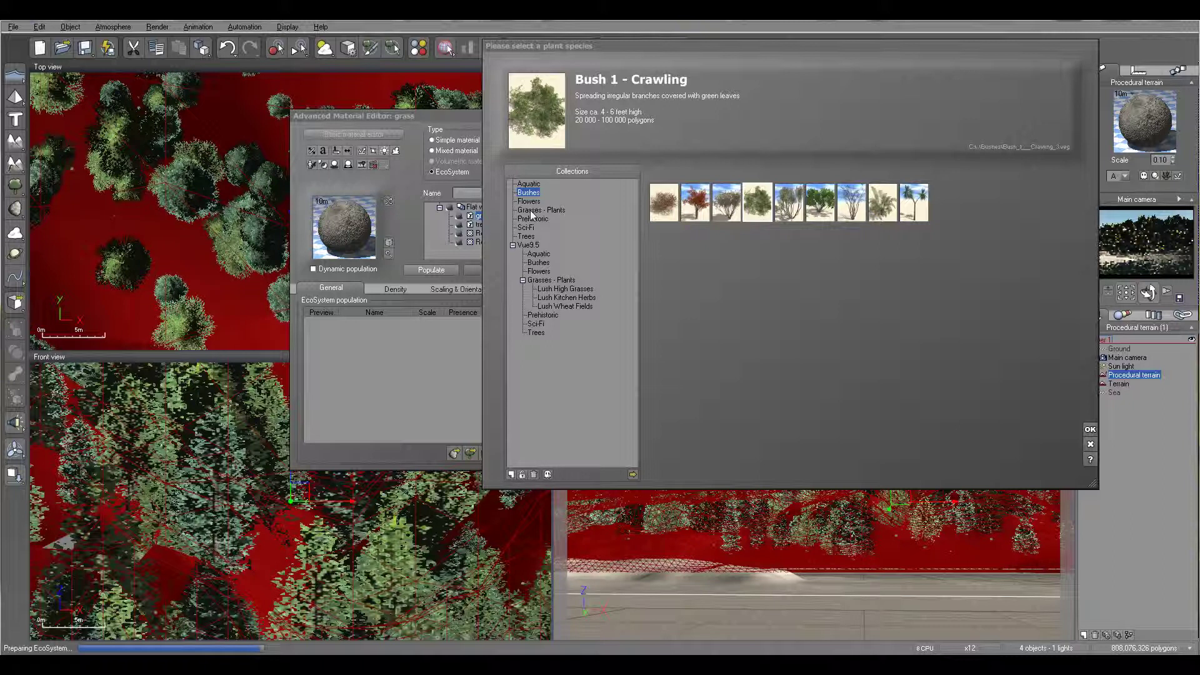
Add Long Grass from Grasses - Plants and Canadian Bluejoint from Lush High Grasses to the grass layer's population
left_click(531, 211)
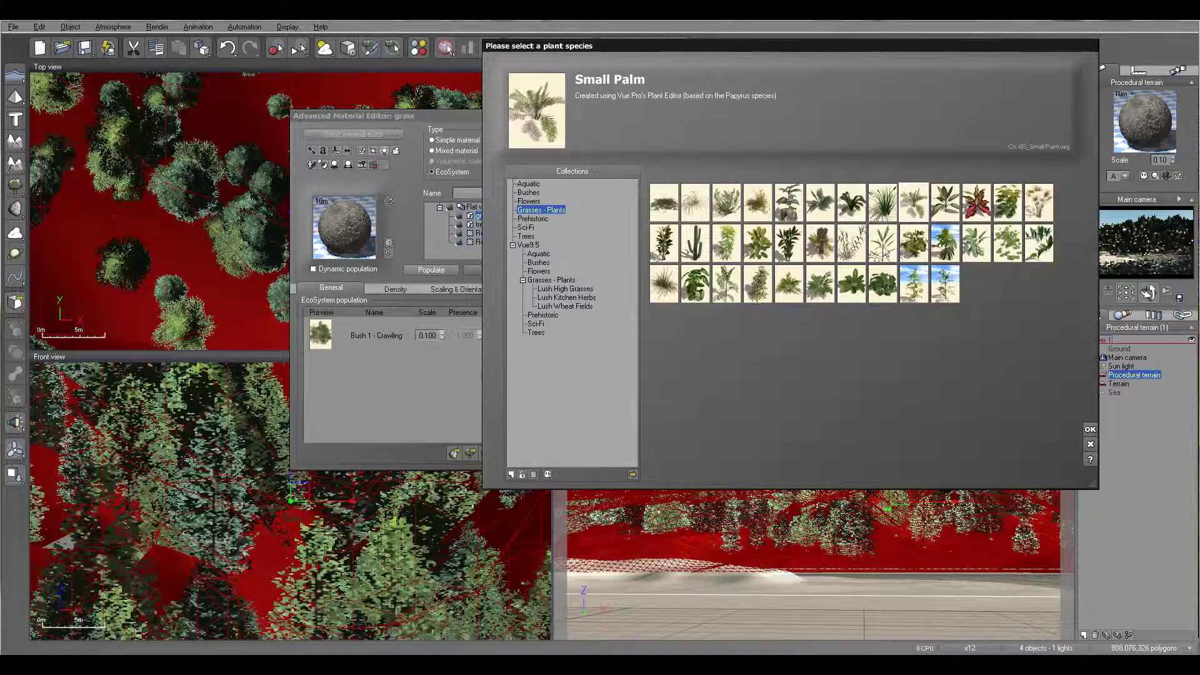
left_click(663, 283)
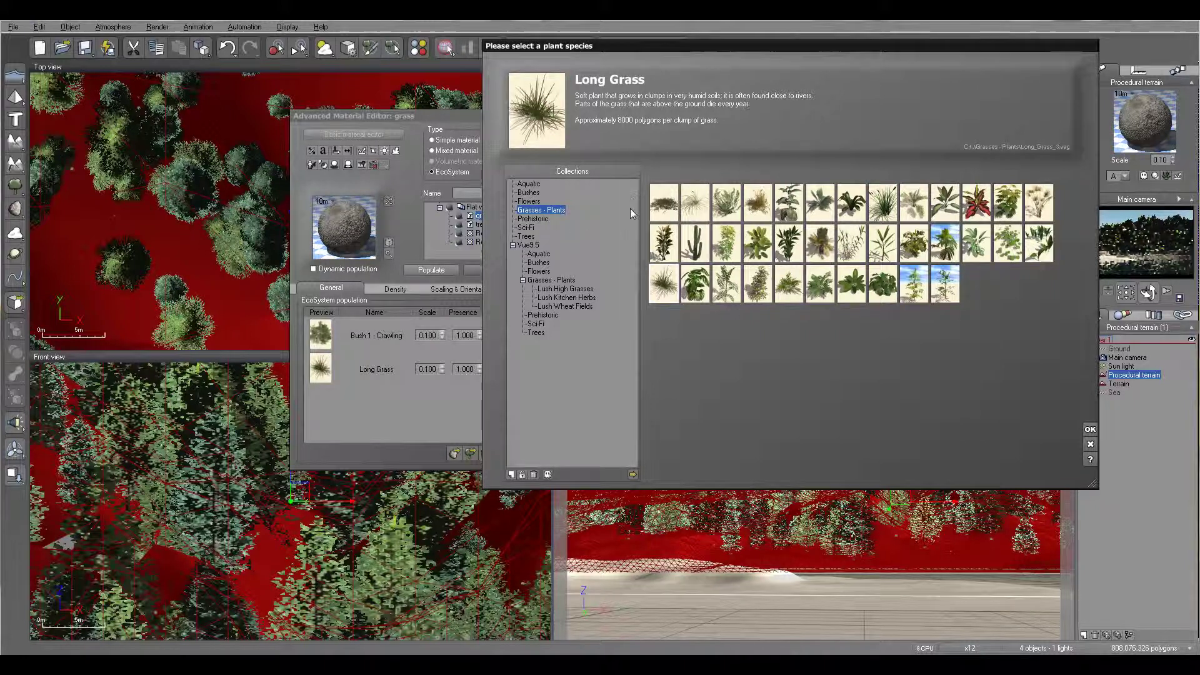
left_click(565, 288)
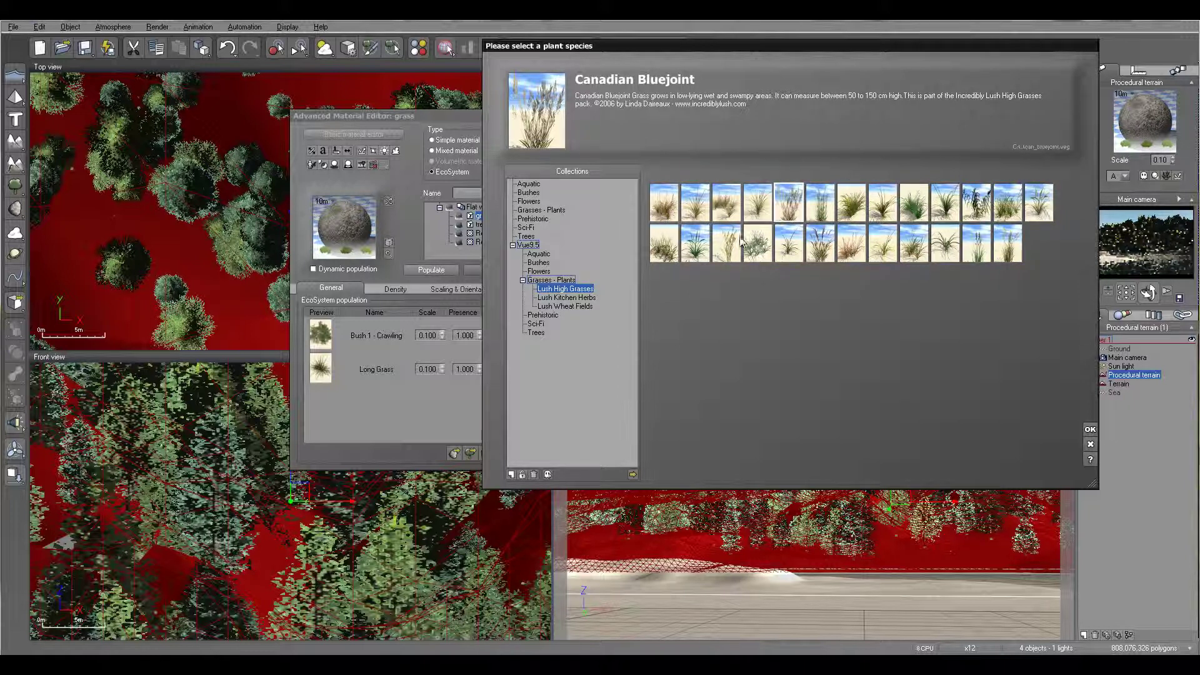
left_click_drag(789, 202, 359, 420)
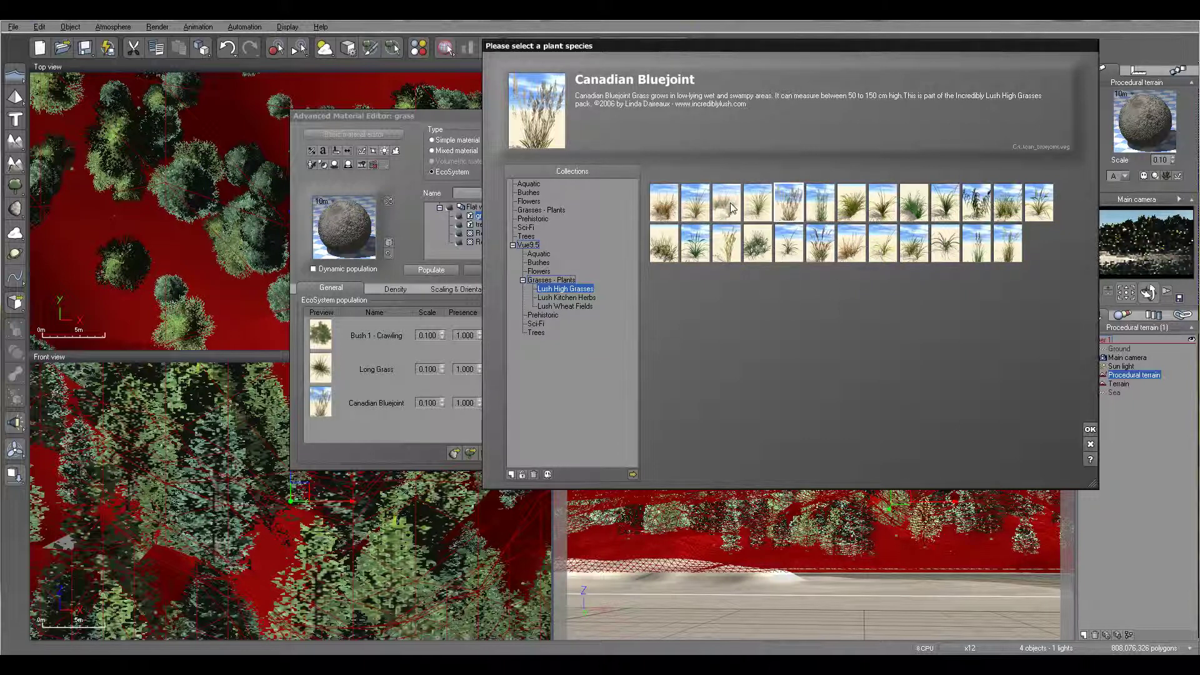
Add High Pasture Autumn Group and Am Beach Autumn Group to the grass layer's population and accept the species selection
left_click_drag(1007, 202, 933, 265)
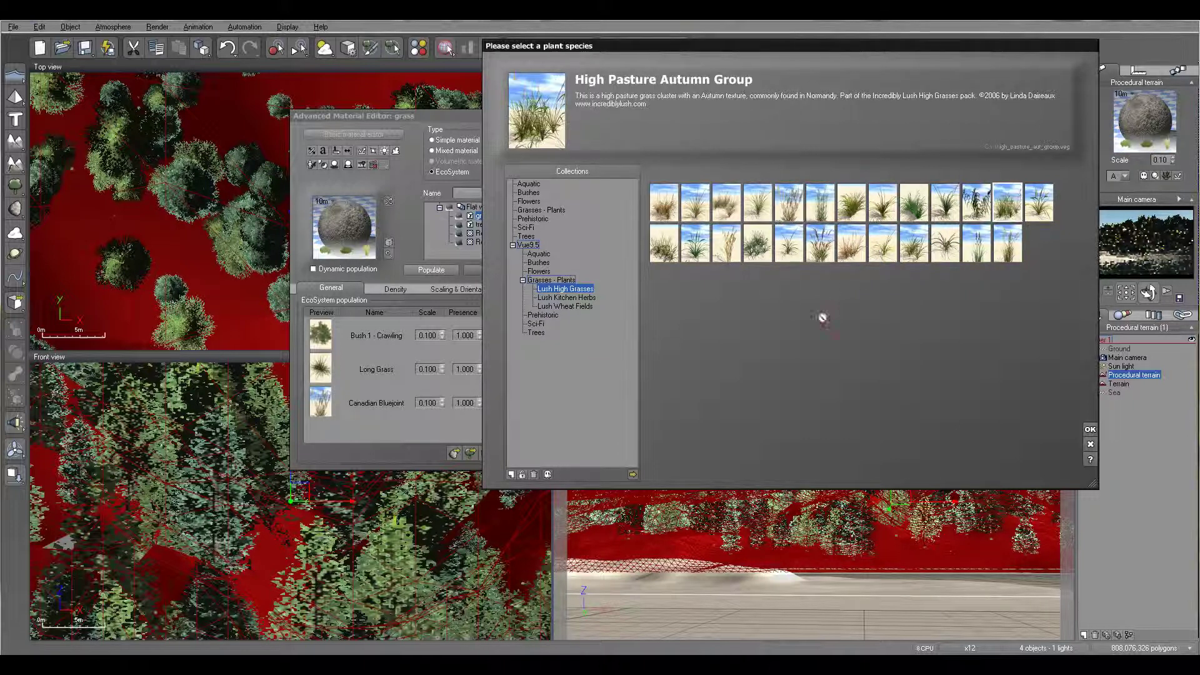
left_click_drag(342, 406, 344, 410)
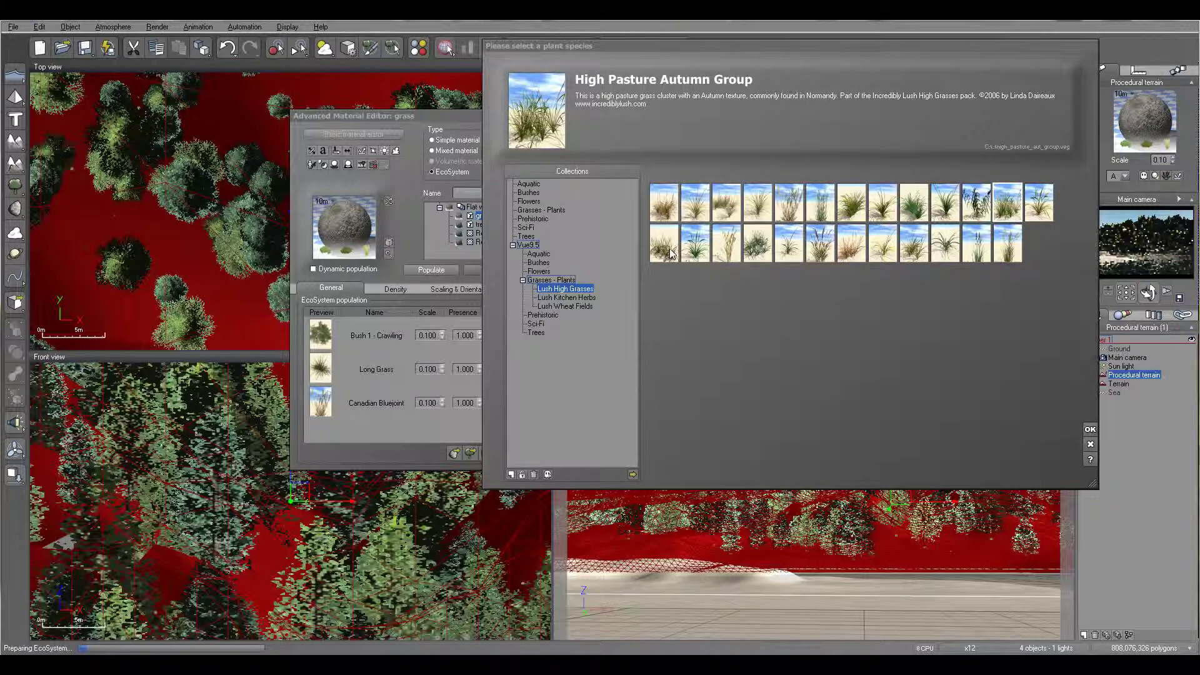
left_click_drag(664, 202, 358, 400)
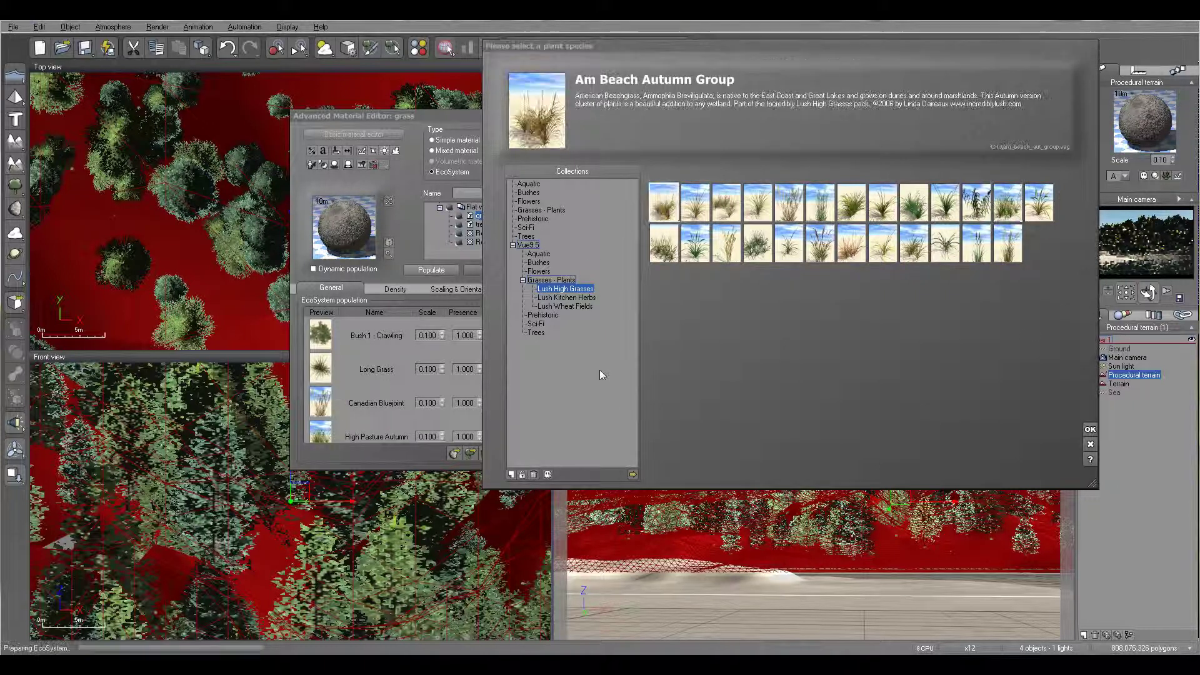
left_click(1091, 430)
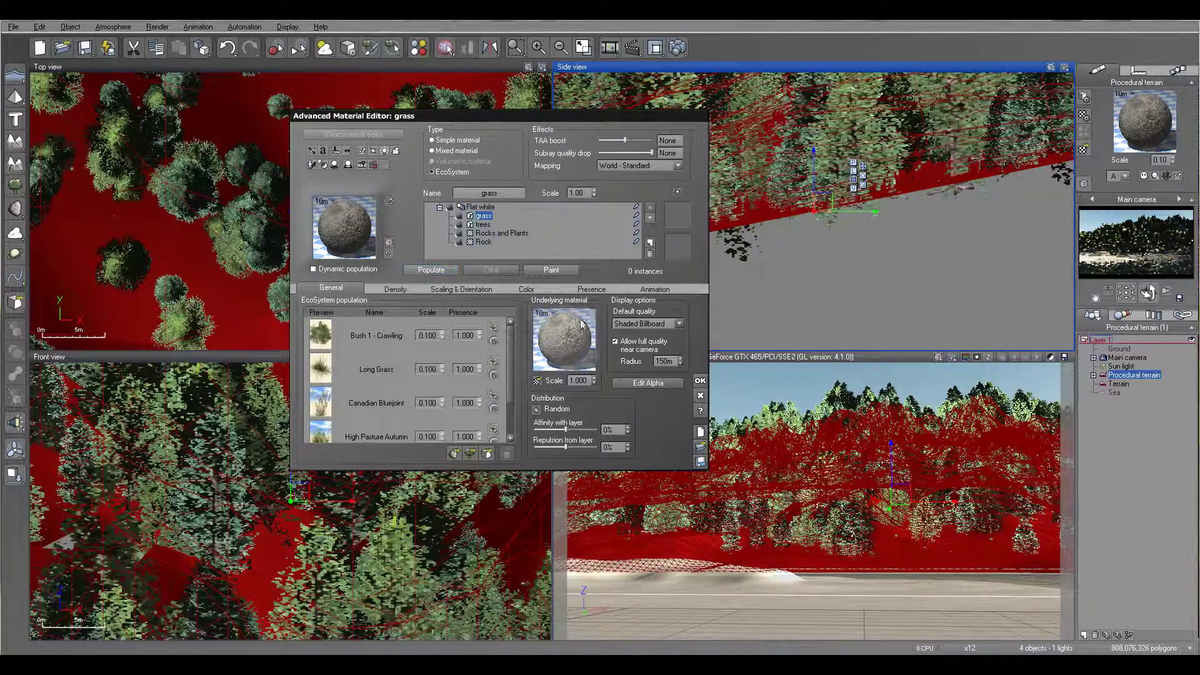
Set the grass layer's affinity with layer to 62% and populate the layer
left_click(397, 290)
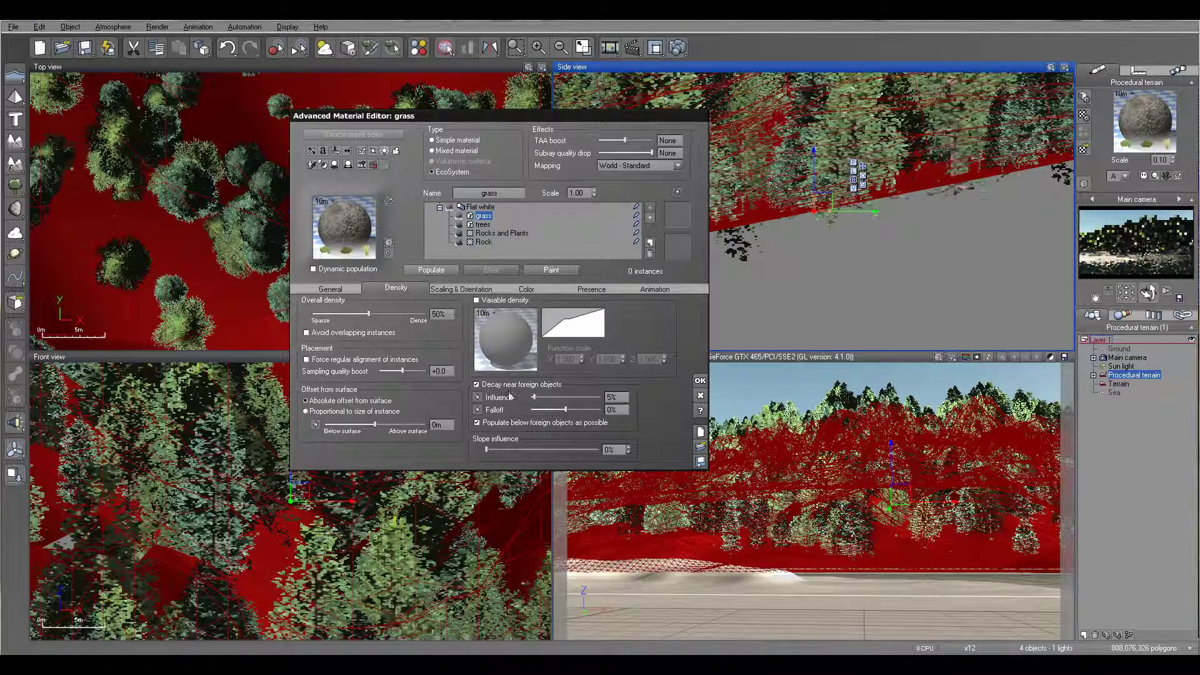
left_click(332, 289)
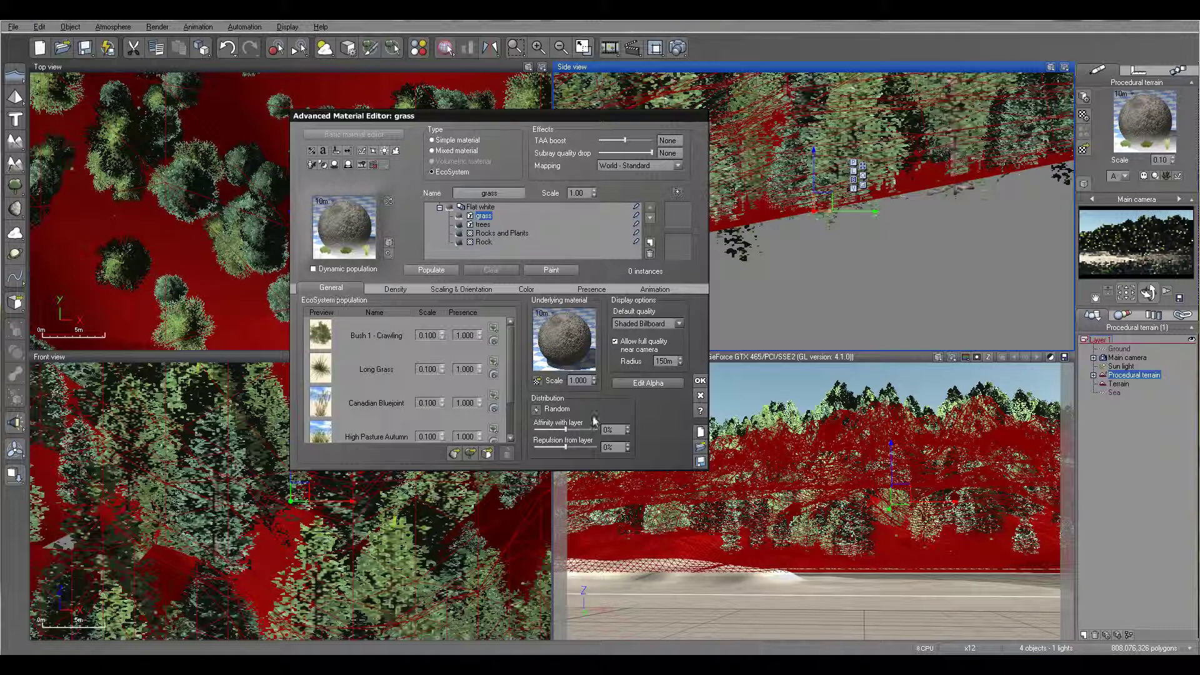
left_click_drag(569, 429, 587, 431)
left_click(431, 269)
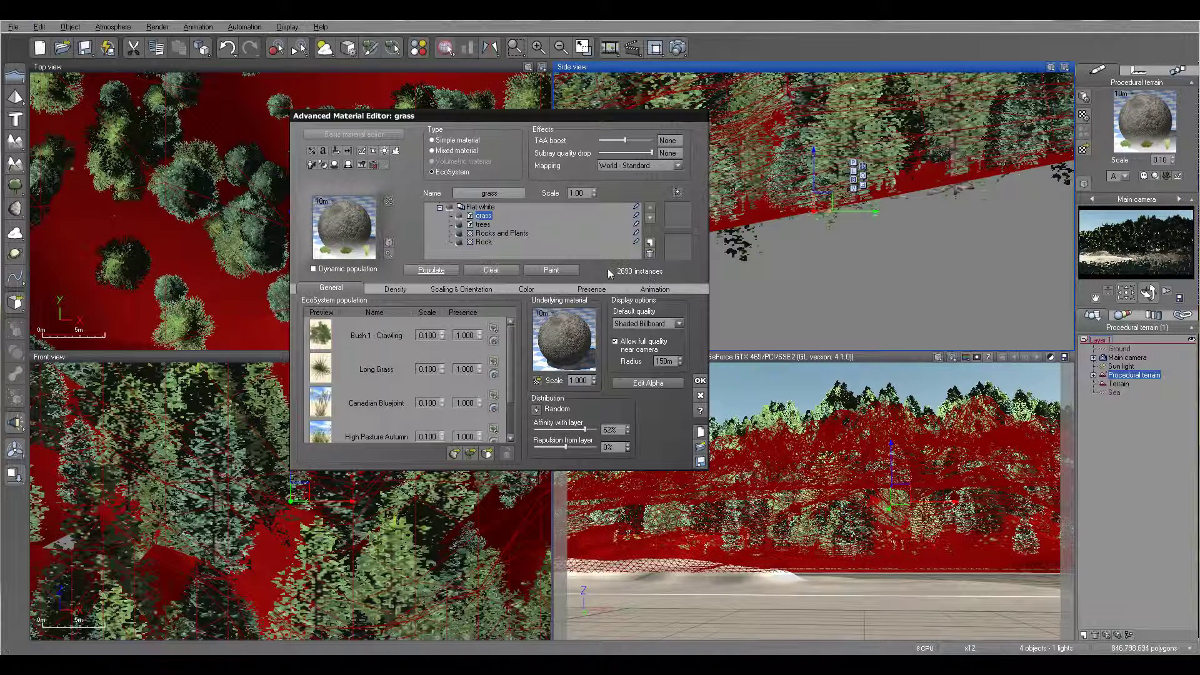
Turn off decay near foreign objects, set the grass layer's overall density to 70%, and repopulate it
left_click(395, 289)
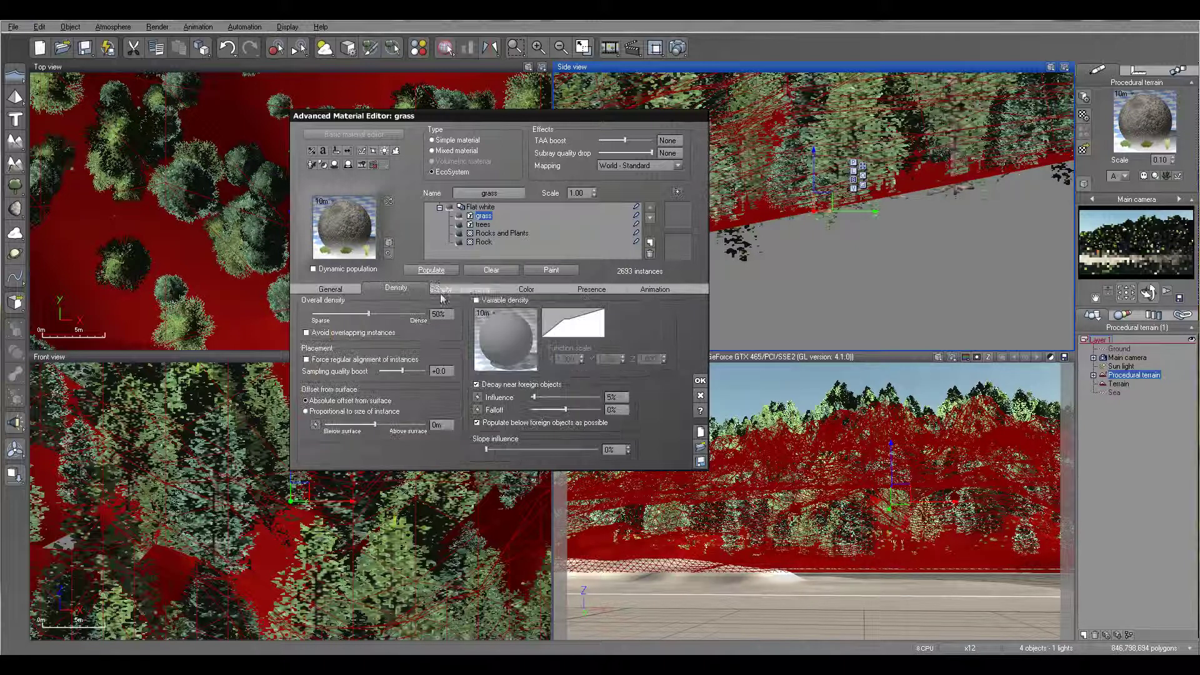
left_click(477, 385)
left_click_drag(395, 315, 406, 308)
left_click(431, 269)
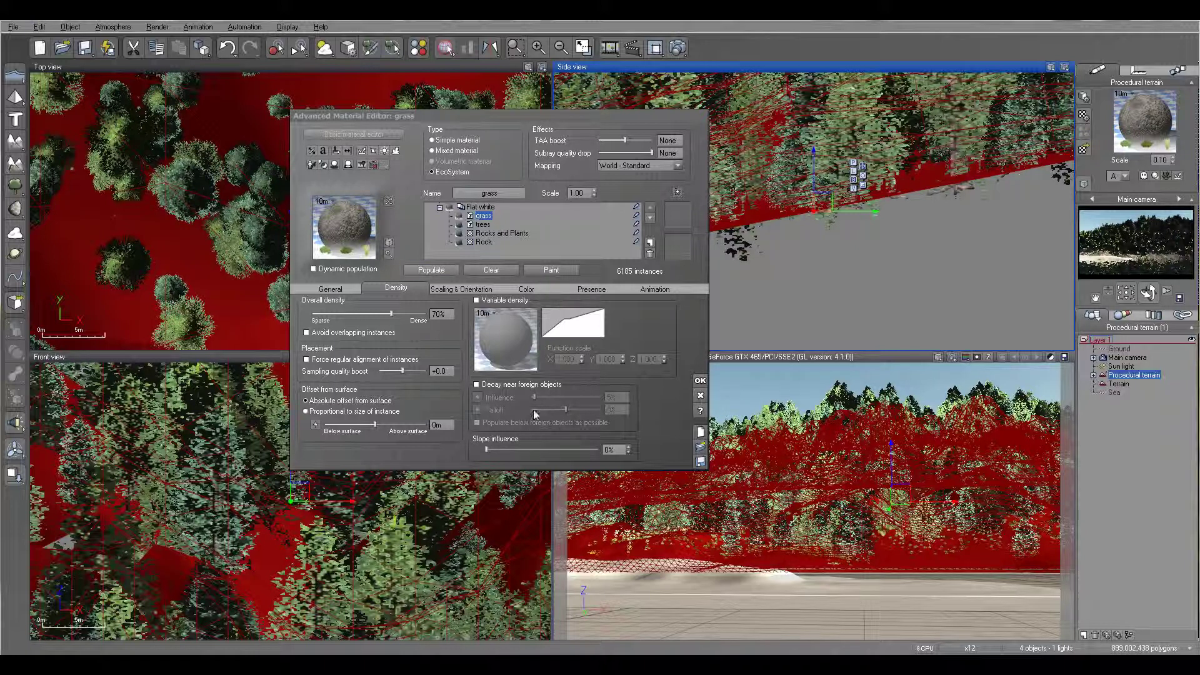
Set the grass layer's affinity with layer to 22% and its minimum altitude to -0.56, and repopulate it
left_click(327, 290)
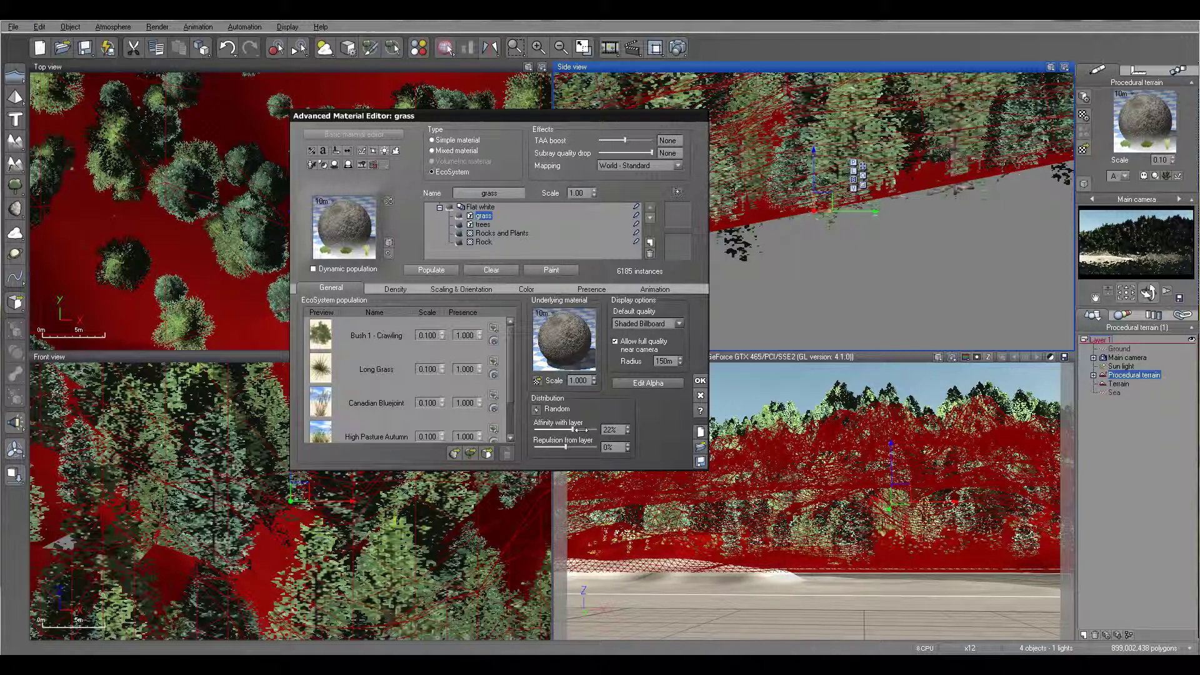
left_click(396, 289)
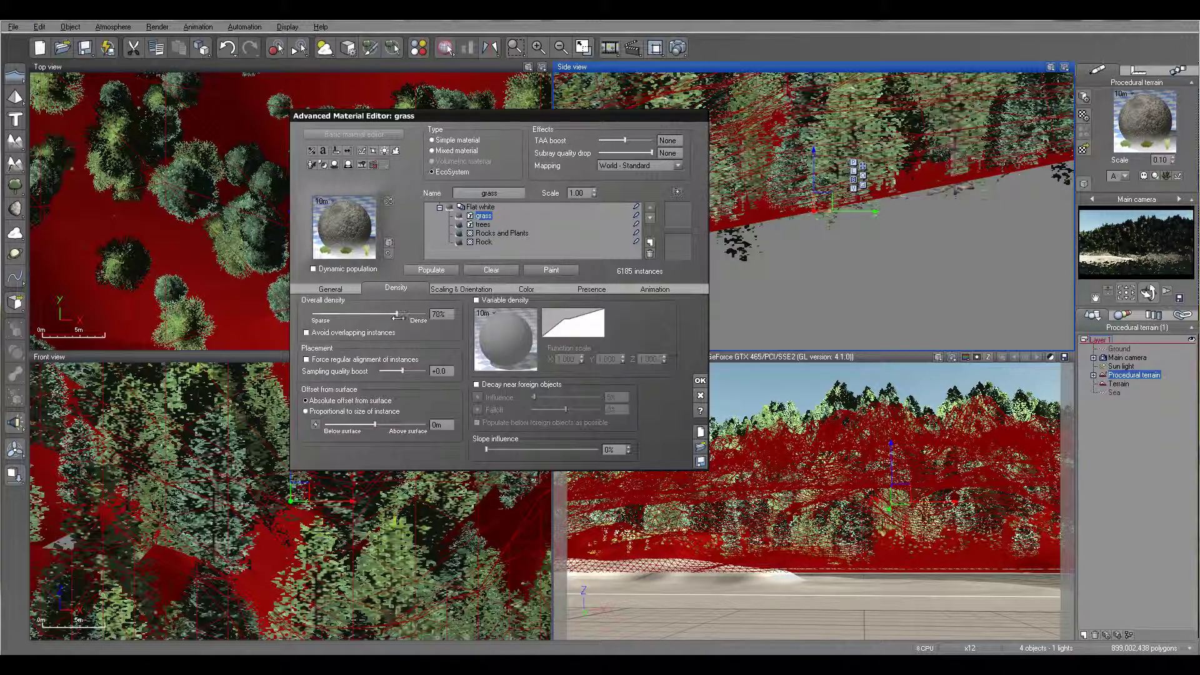
left_click(592, 288)
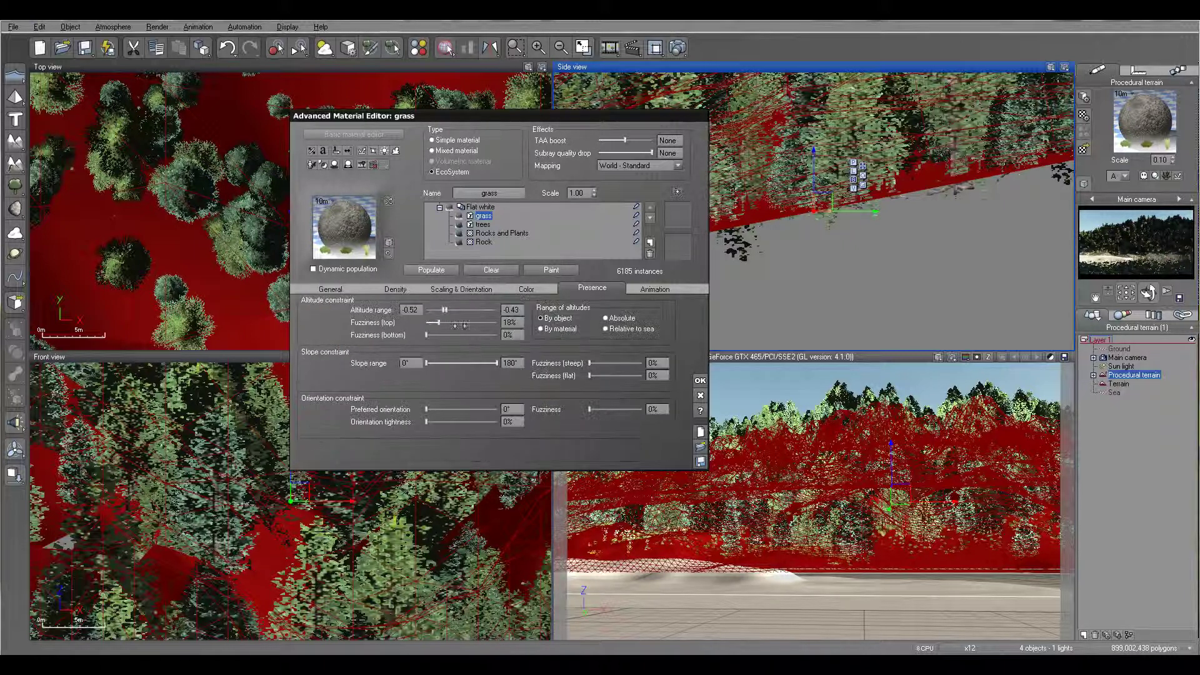
left_click(417, 310)
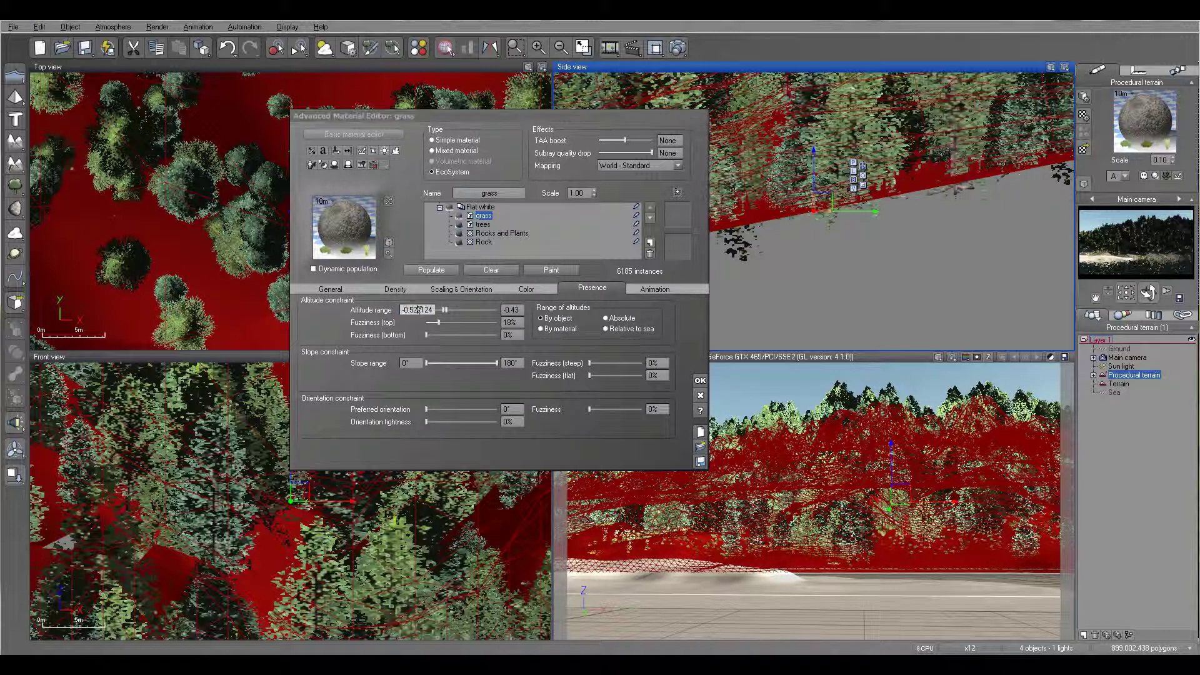
left_click_drag(414, 310, 434, 310)
type("56")
left_click(423, 270)
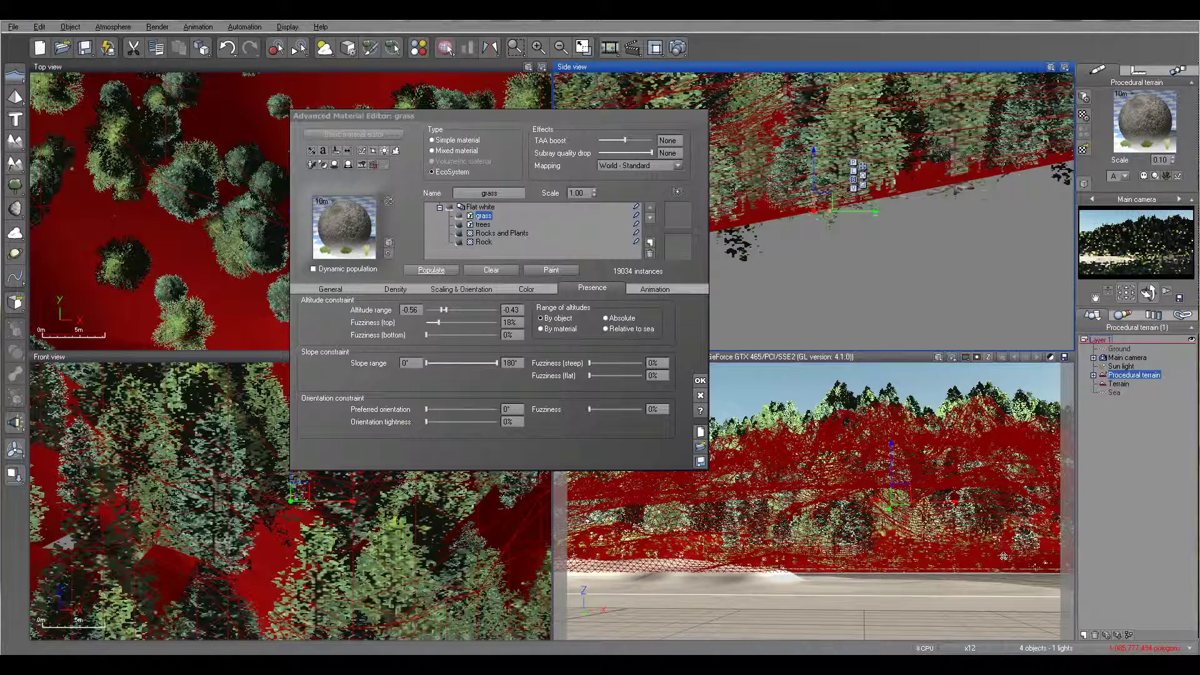
Render a preview of the camera view, close it, and accept the grass material changes
left_click(678, 47)
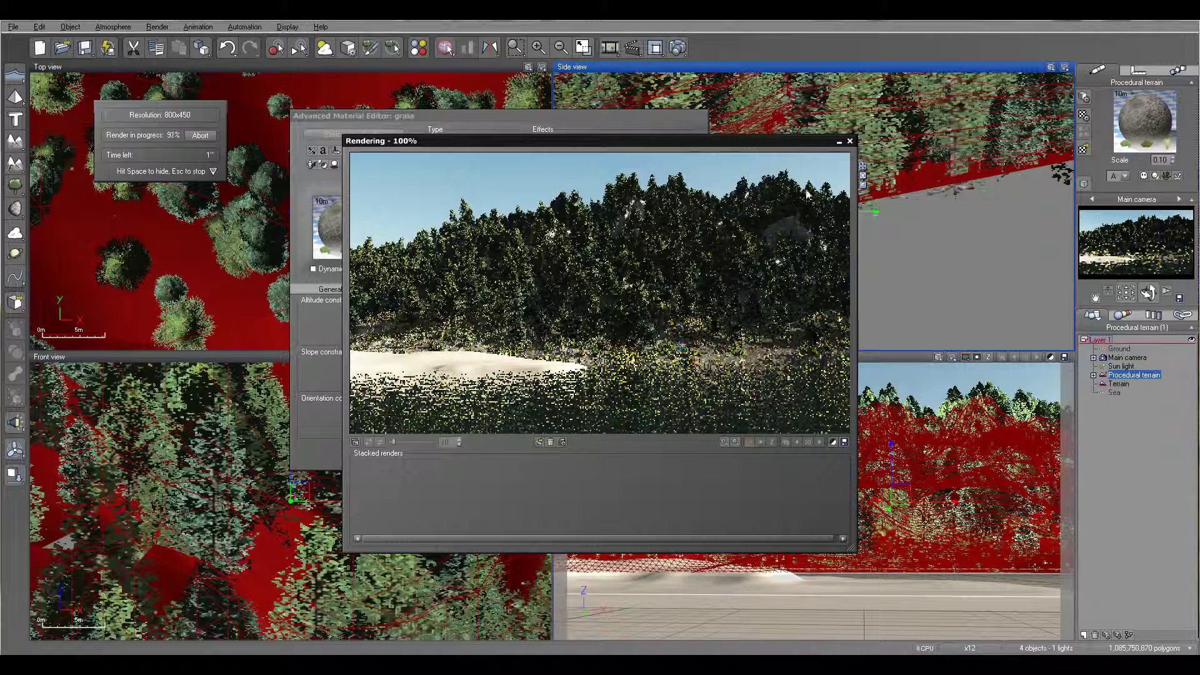
left_click(850, 142)
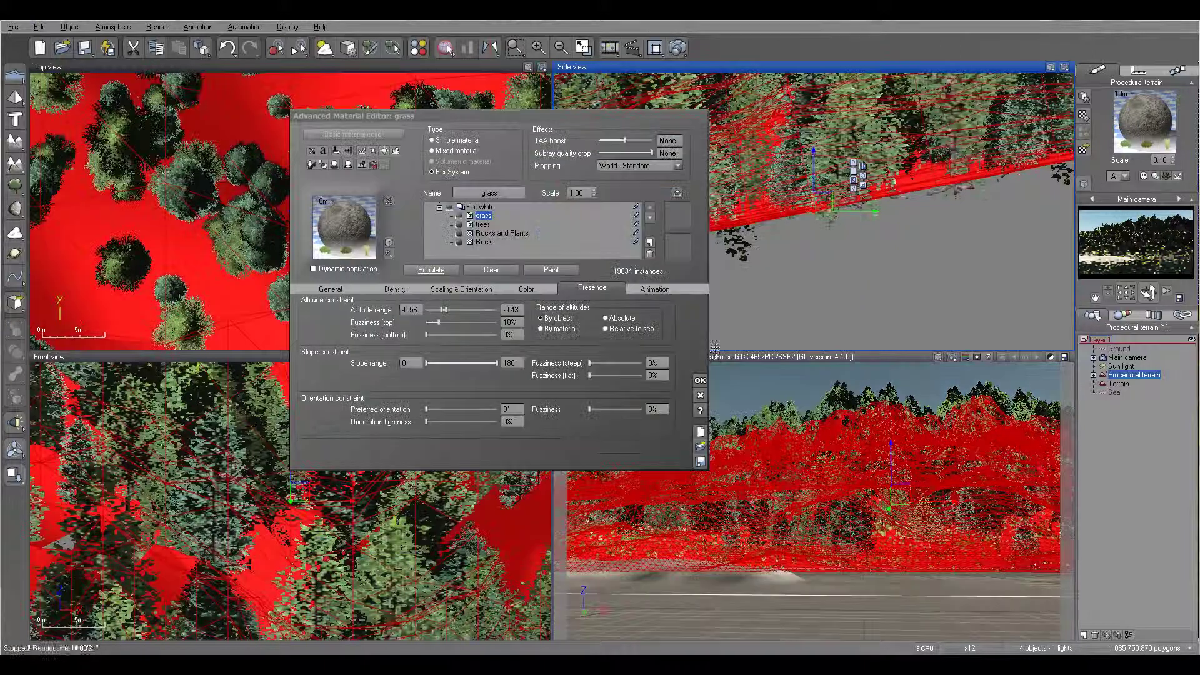
left_click(699, 381)
Open the procedural terrain for editing in the Terrain Editor
right_click_drag(396, 277, 349, 174)
scroll(348, 174, "down", 10)
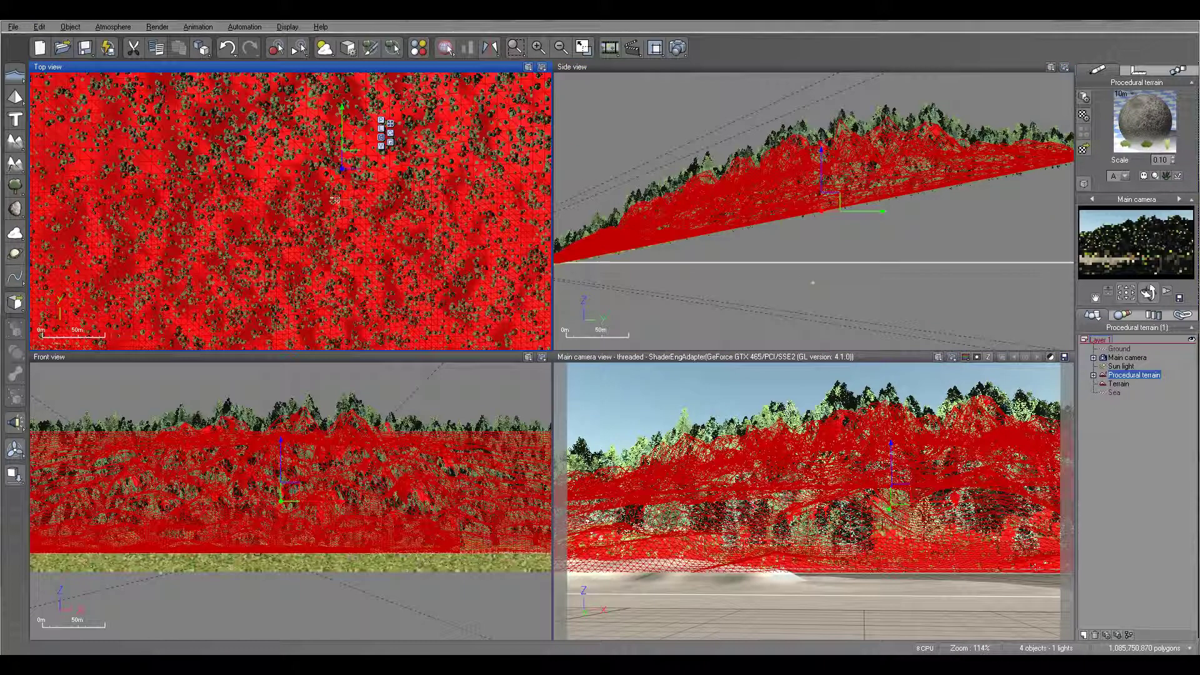
right_click(354, 205)
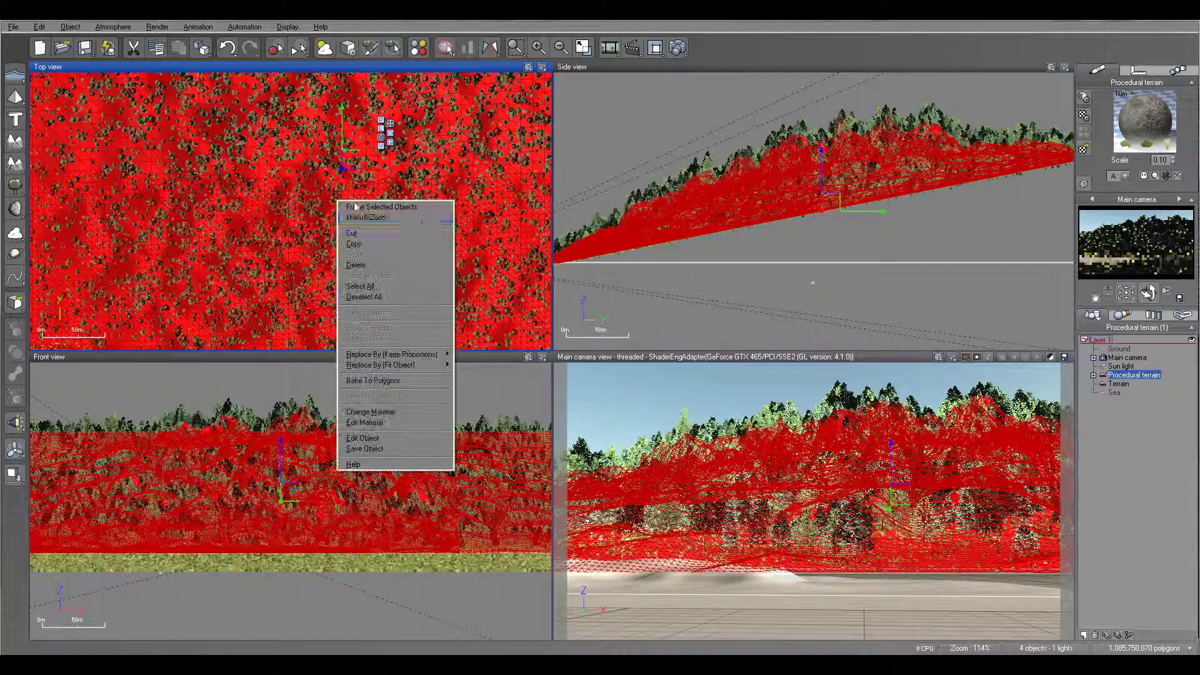
left_click(389, 437)
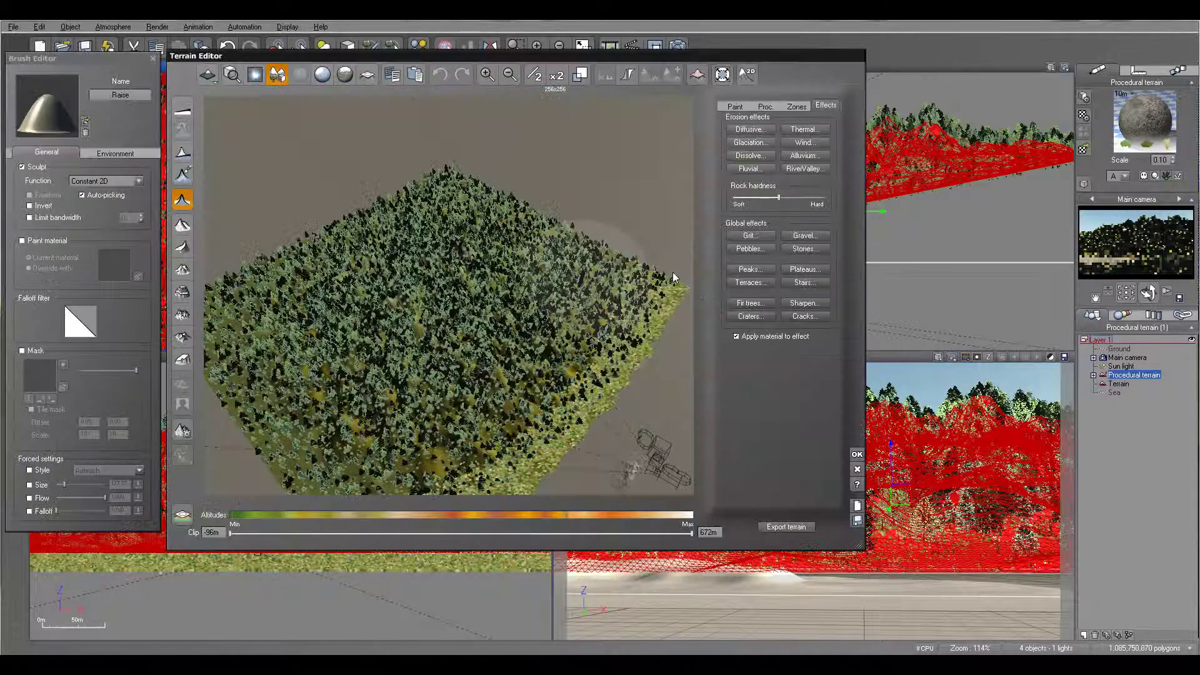
Show the clipping planes and narrow the terrain's clipping range to 4.79–8.91 m around the shoreline
right_click_drag(373, 320, 460, 328)
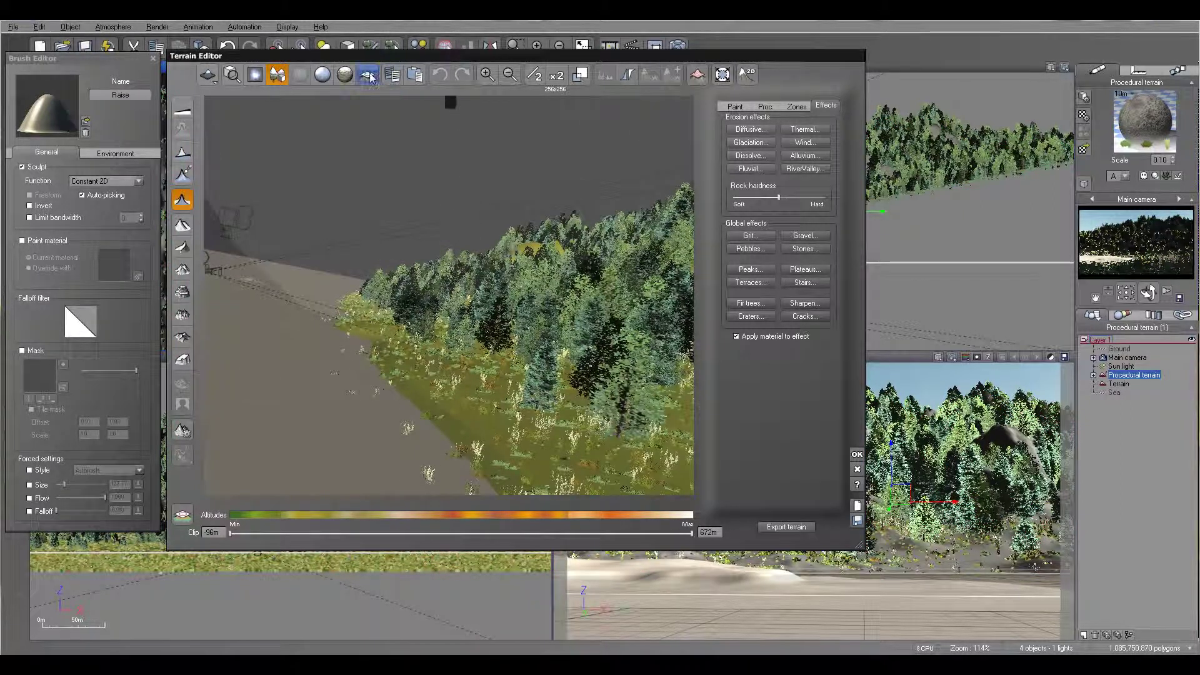
left_click(368, 75)
left_click_drag(690, 533, 230, 537)
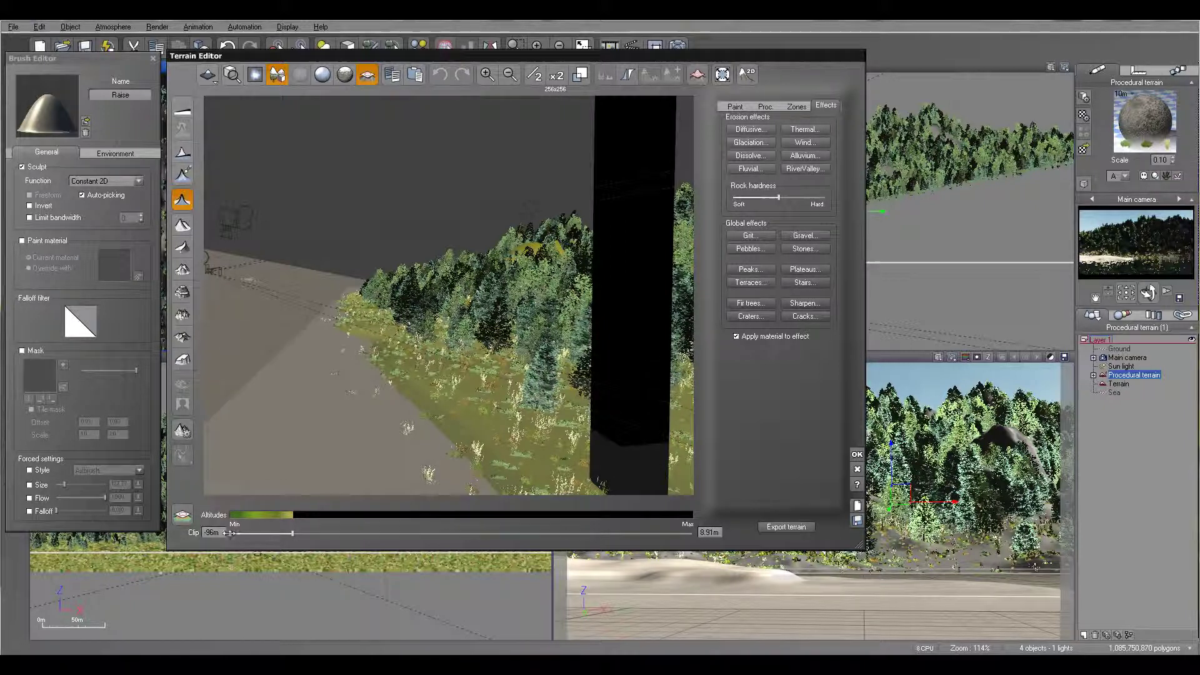
mouse_move(275, 543)
left_mouse_down()
mouse_move(302, 548)
mouse_move(292, 543)
left_mouse_up()
right_click_drag(457, 381, 495, 378)
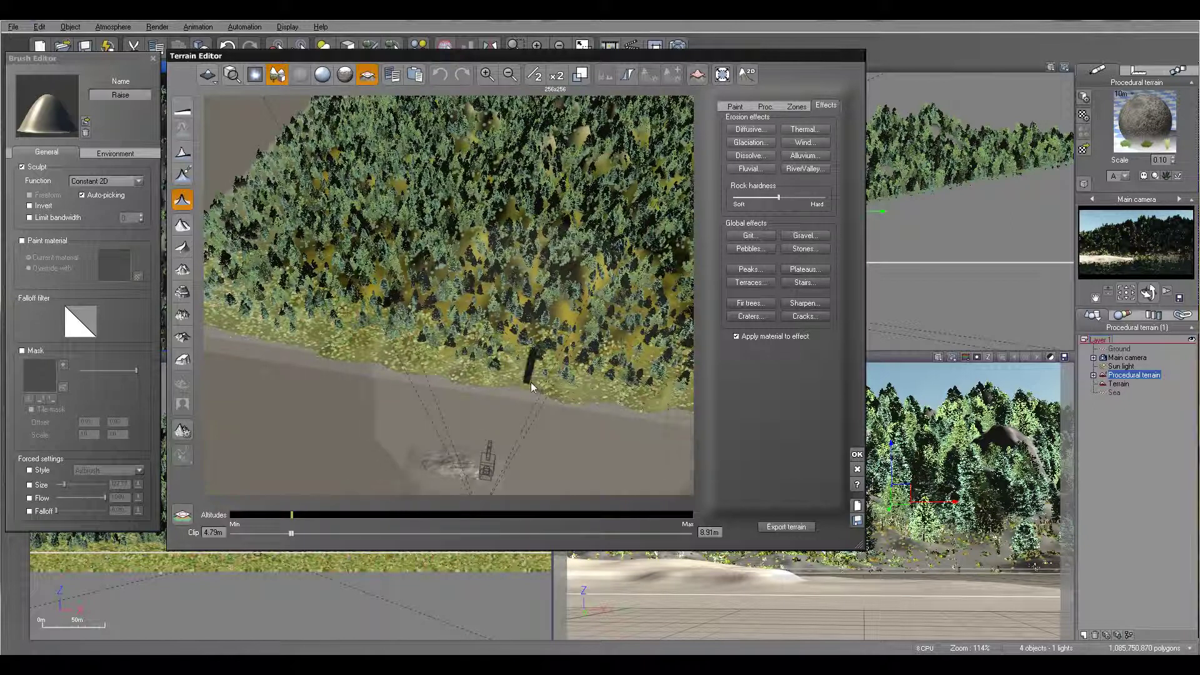
Choose the Raise brush, reduce its size and flow, and sculpt the shoreline with inverted strokes constrained to the clipping range
left_click(735, 106)
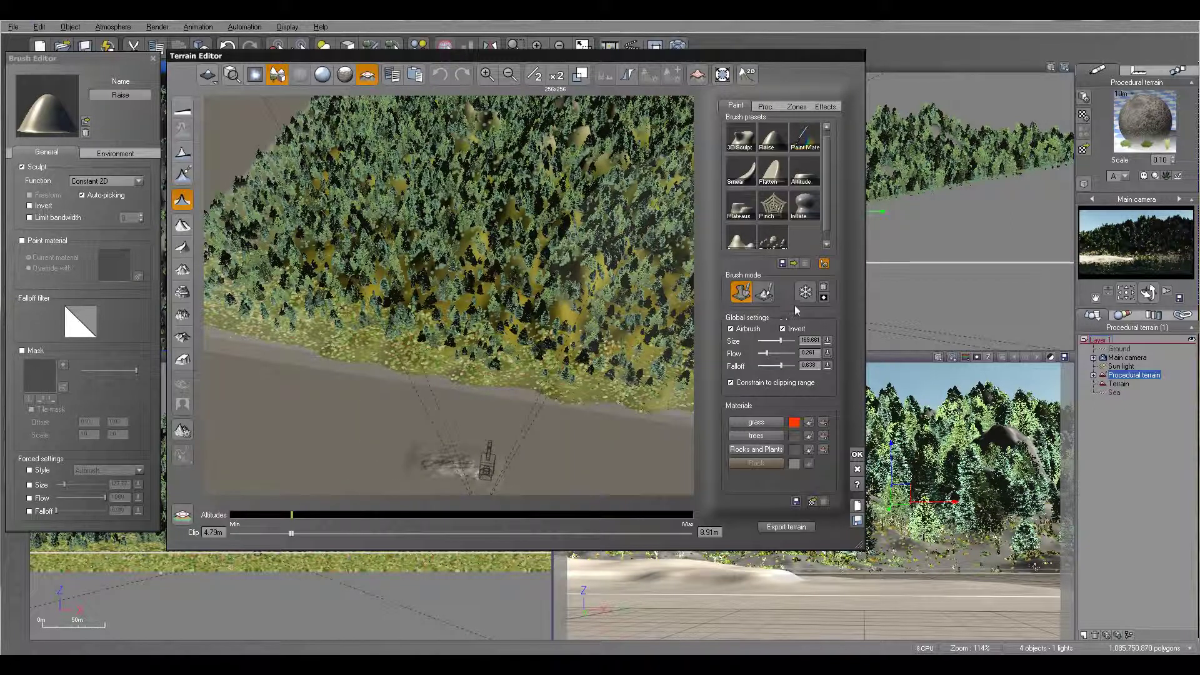
left_click(772, 137)
left_click_drag(782, 341, 777, 340)
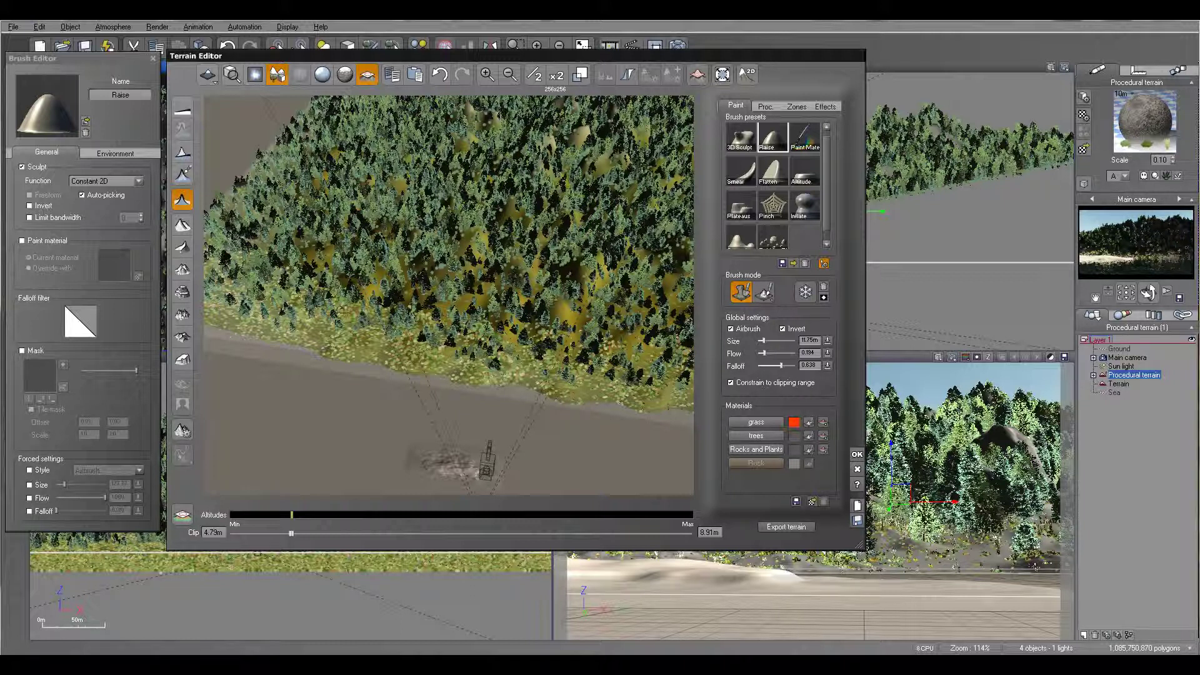
right_click_drag(560, 395, 400, 385)
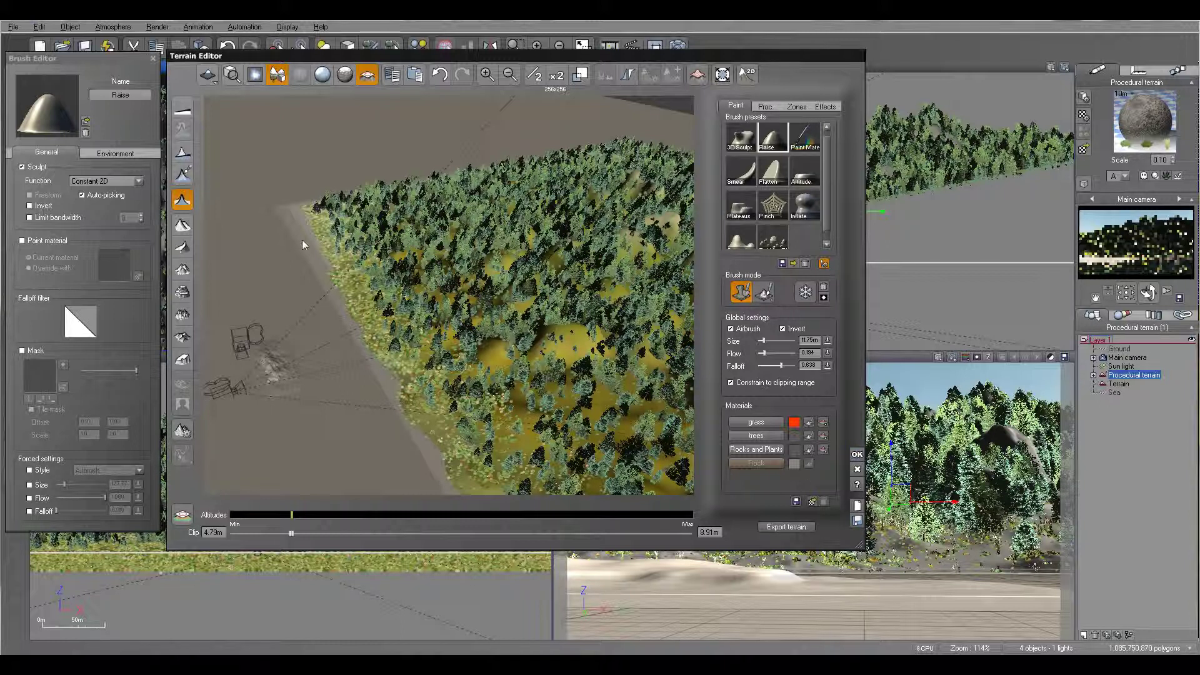
Widen the terrain's clipping range to -96–662.57 m and accept the terrain edits
left_click(291, 533)
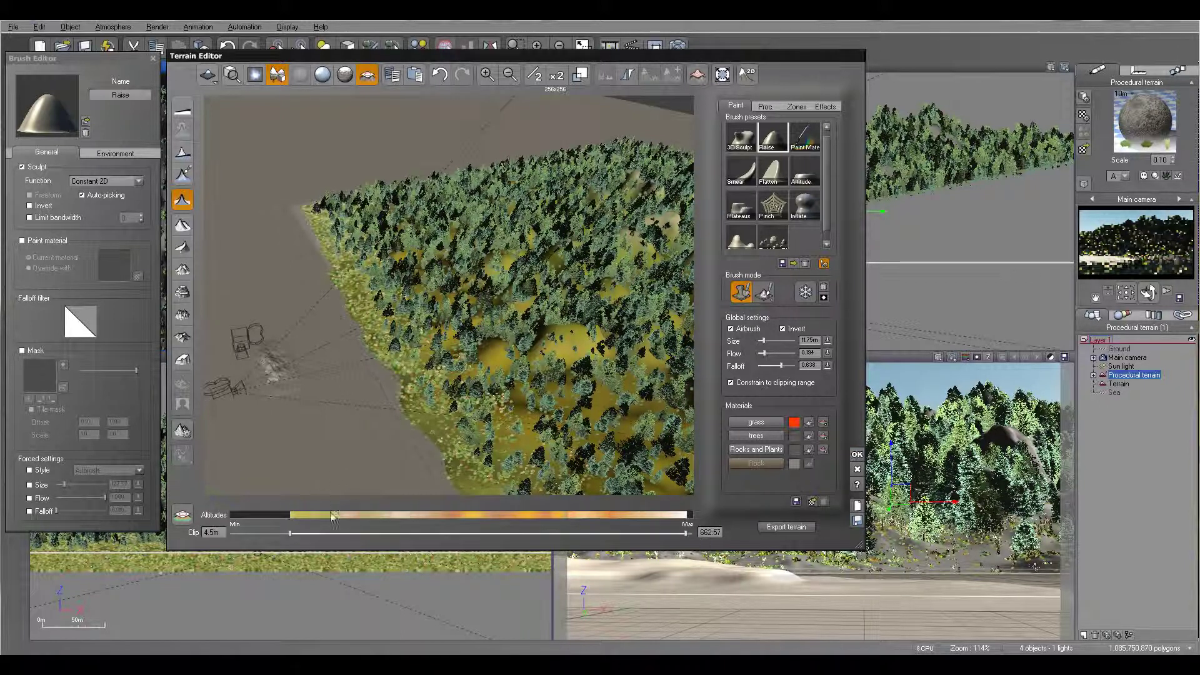
left_click_drag(292, 533, 224, 535)
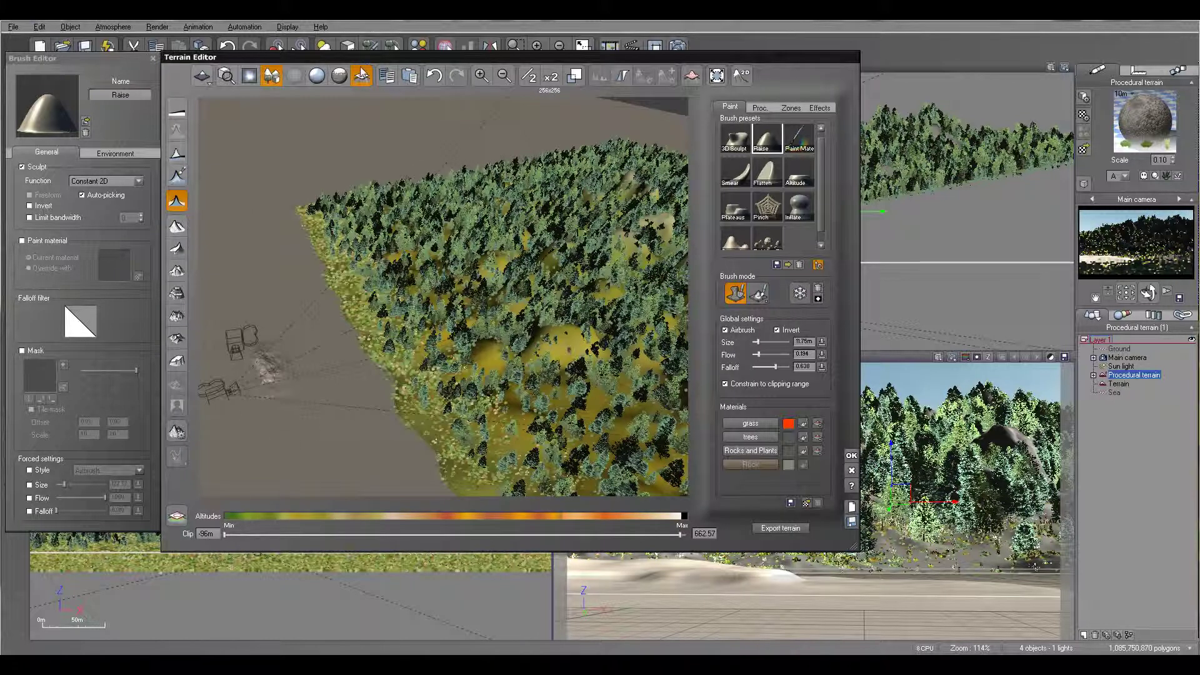
left_click(851, 455)
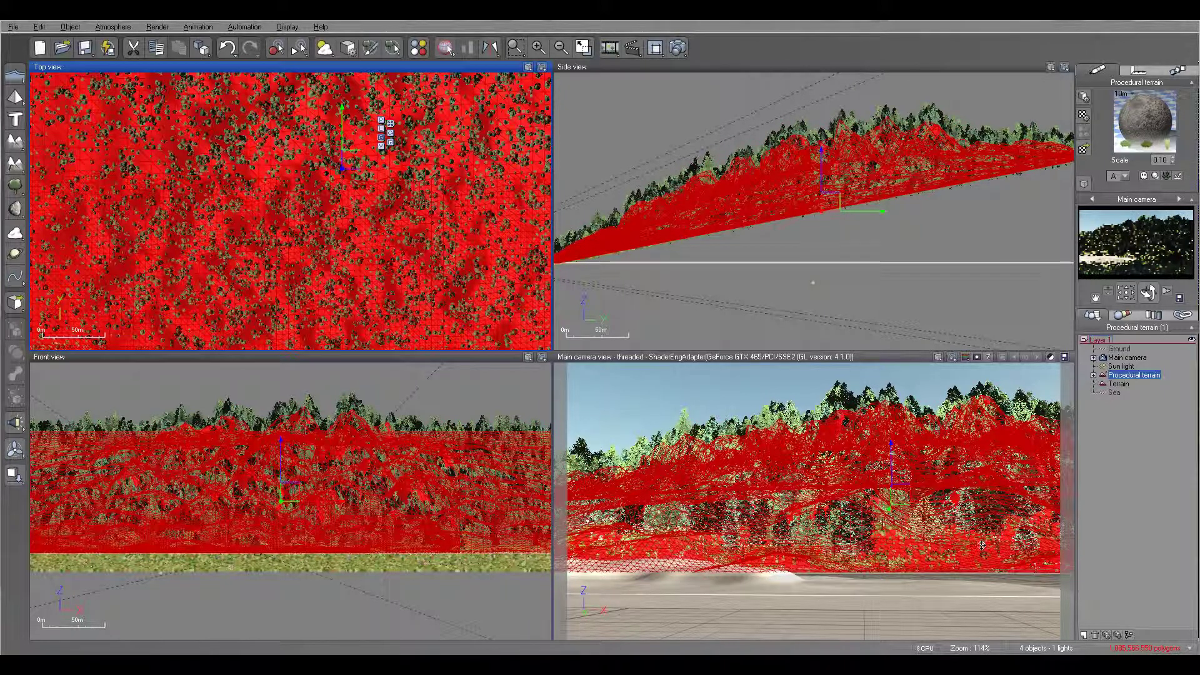
Add the Grass material from the Landscapes collection as a layer above Rocks and Plants and set its alpha boost to -13%
double_click(1122, 133)
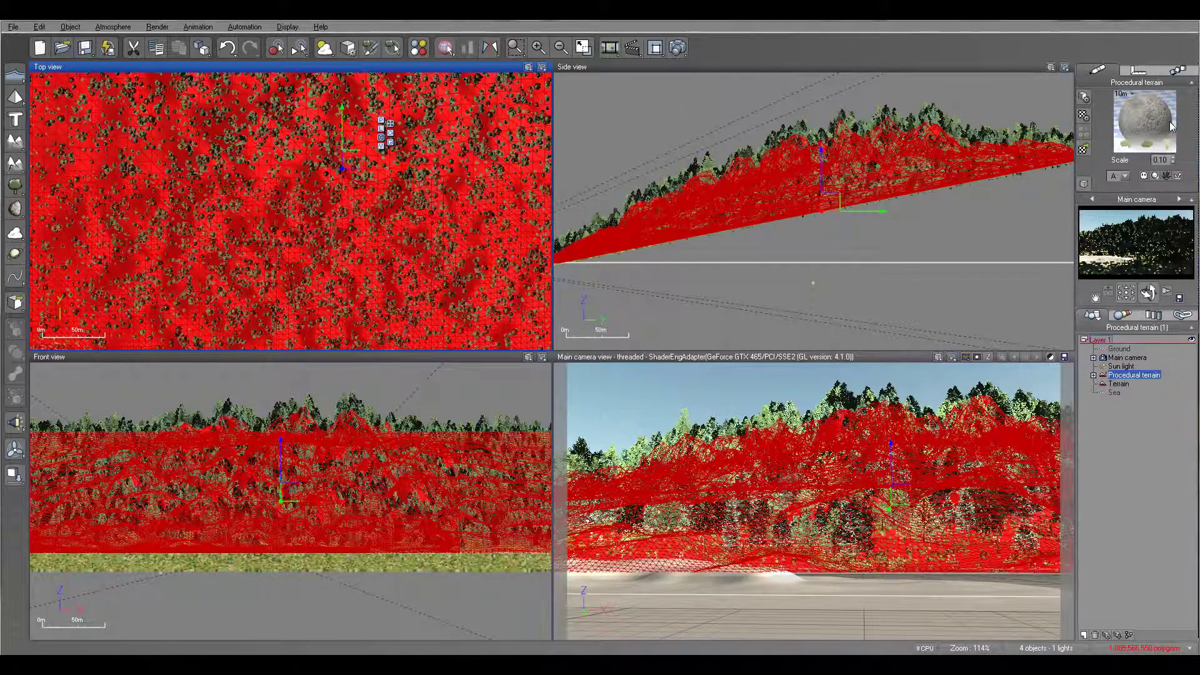
left_click(503, 233)
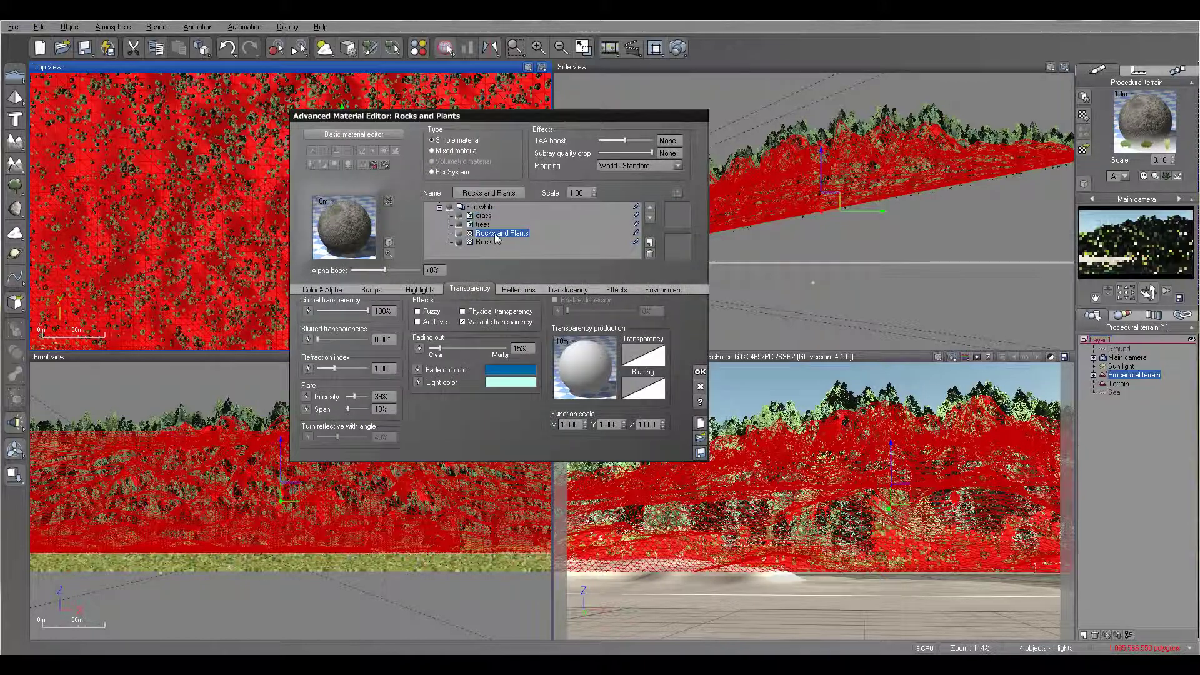
left_click(651, 248)
left_click(662, 204)
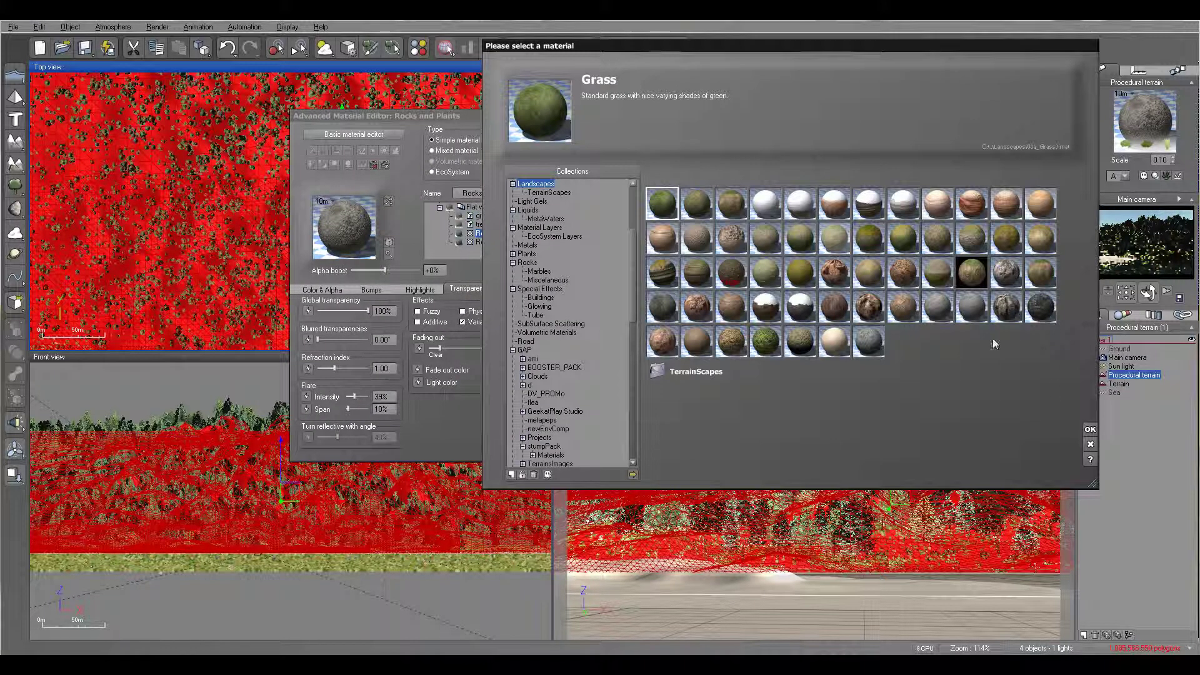
left_click(1088, 429)
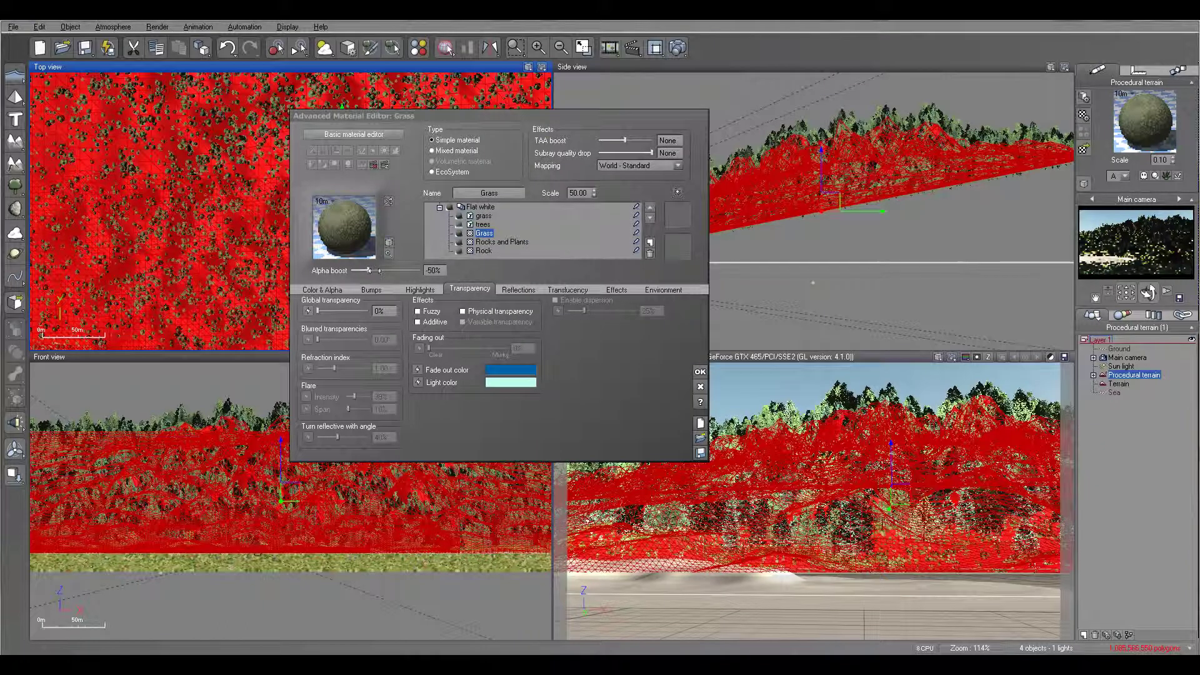
left_click_drag(373, 270, 389, 269)
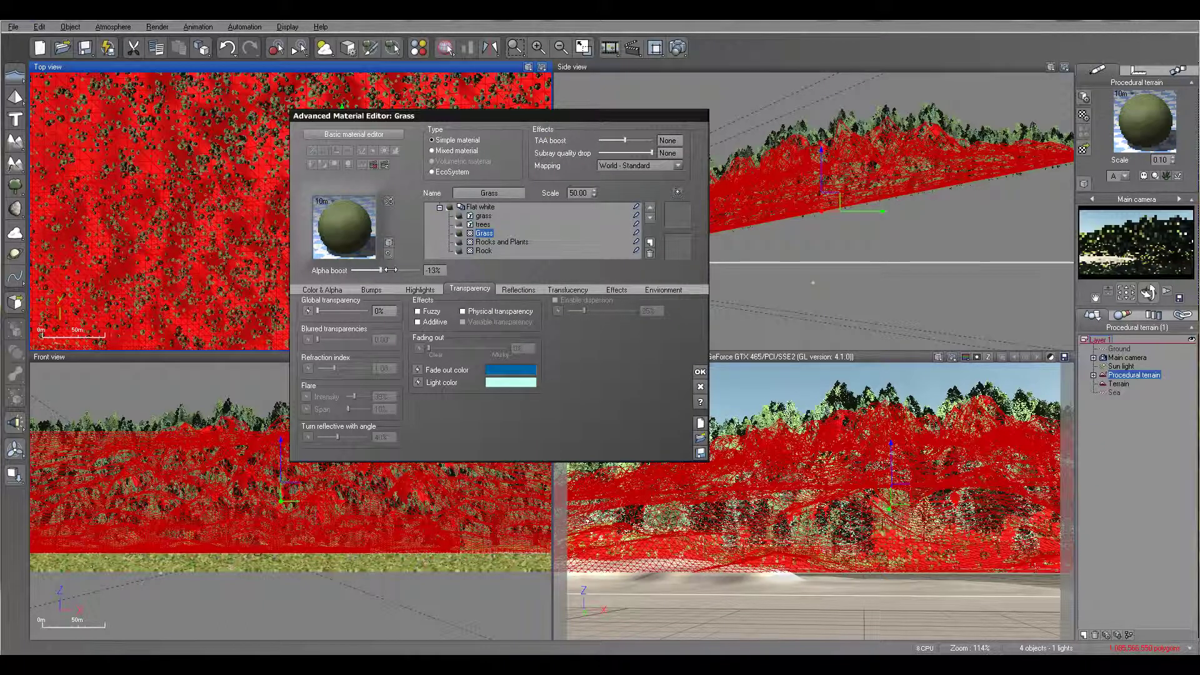
left_click(1125, 265)
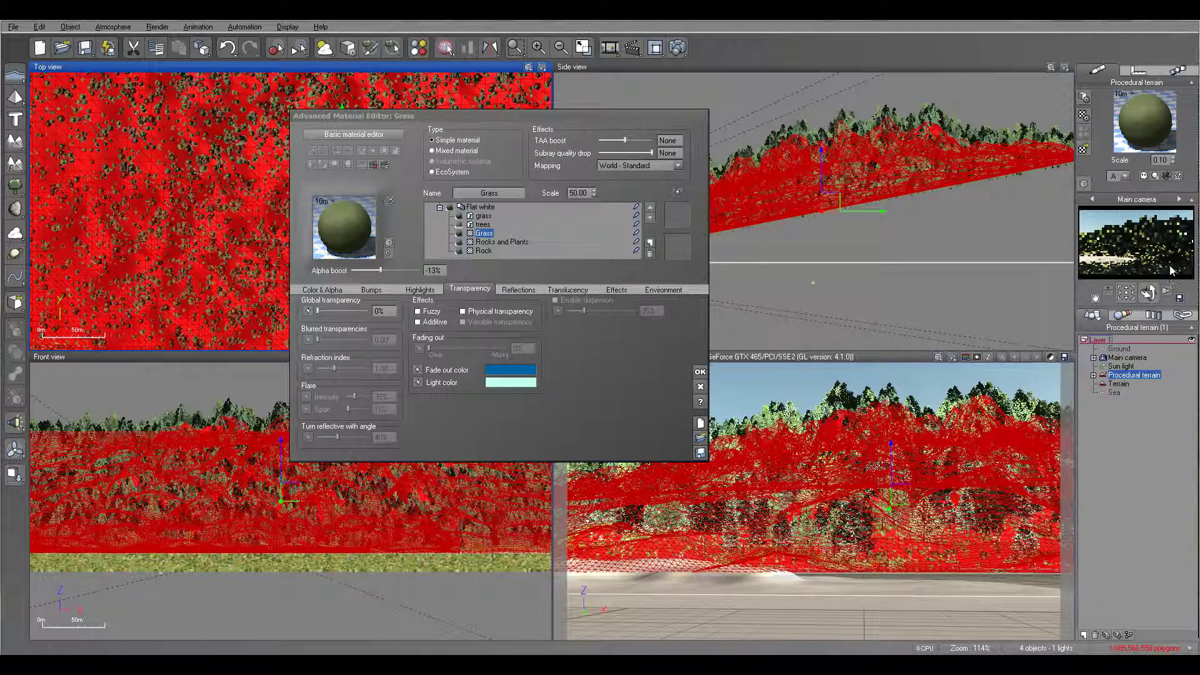
Limit the Grass material layer to a maximum altitude of -0.33 with 14% top fuzziness and a maximum slope of 34°
left_click(663, 289)
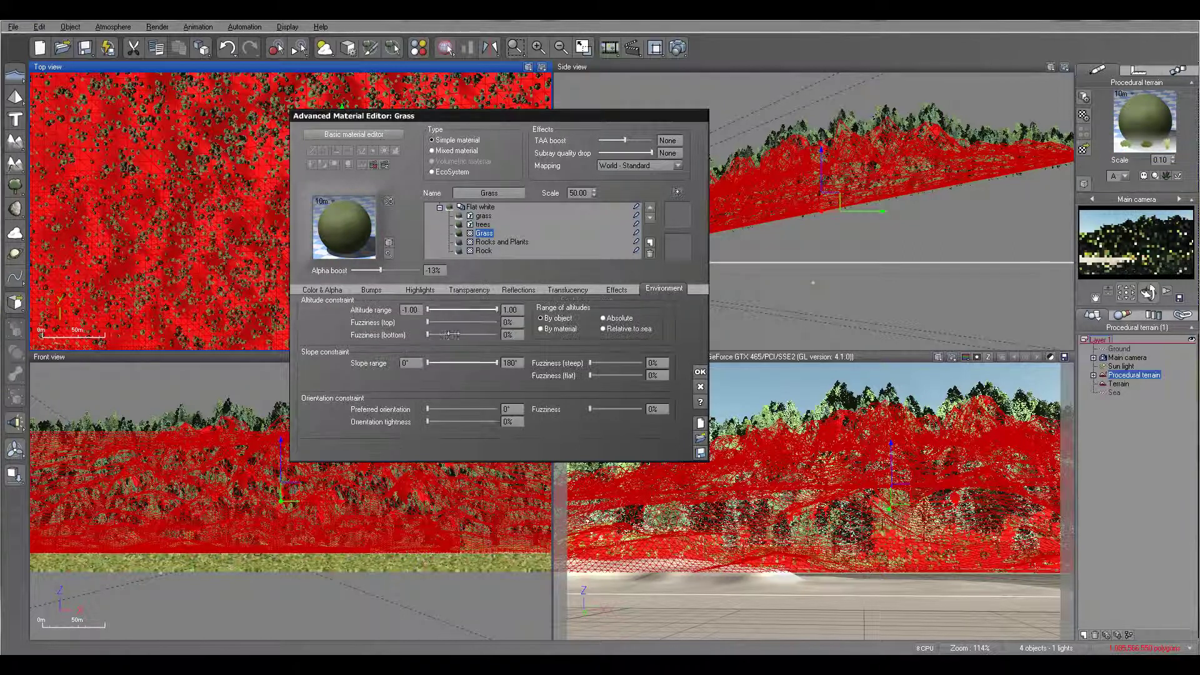
left_click_drag(496, 309, 436, 322)
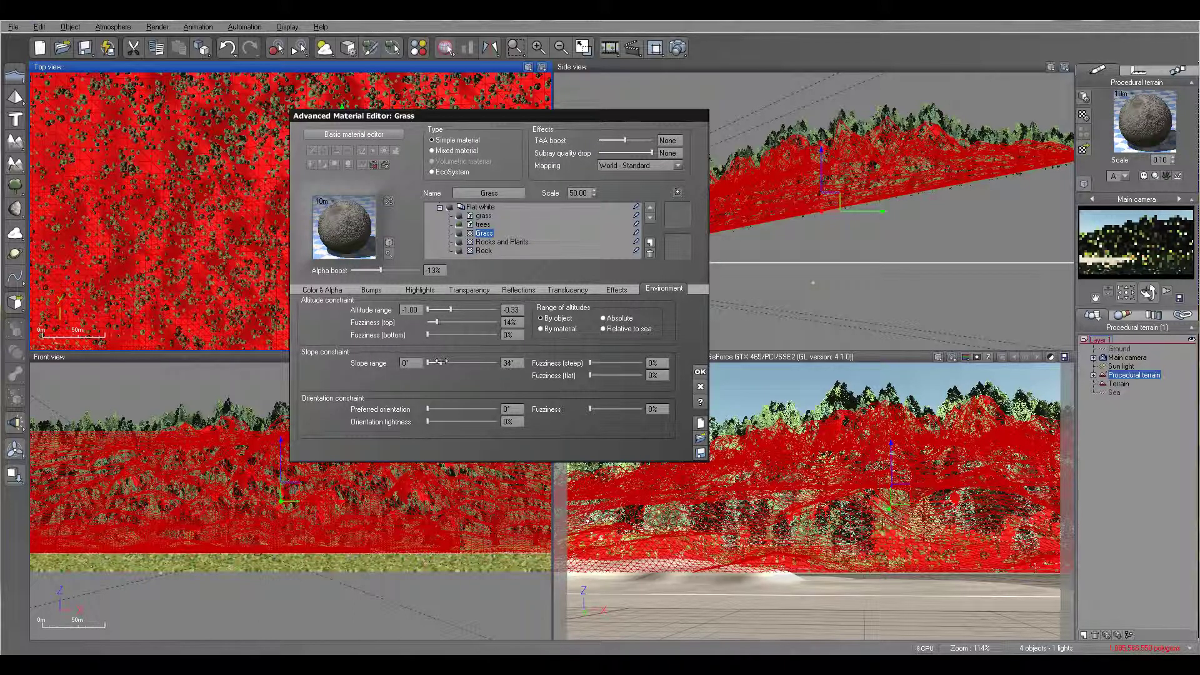
left_click(1160, 250)
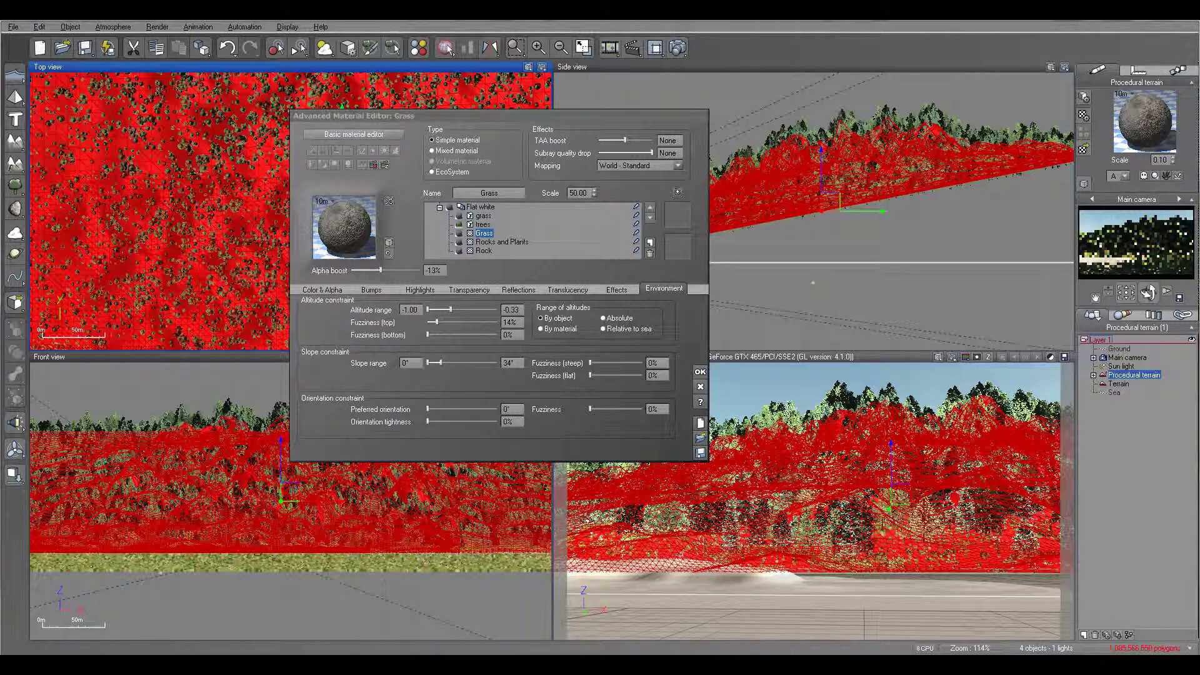
Clear the populated instances from the trees and grass EcoSystem layers and refresh the camera preview
left_click(488, 227)
left_click(490, 269)
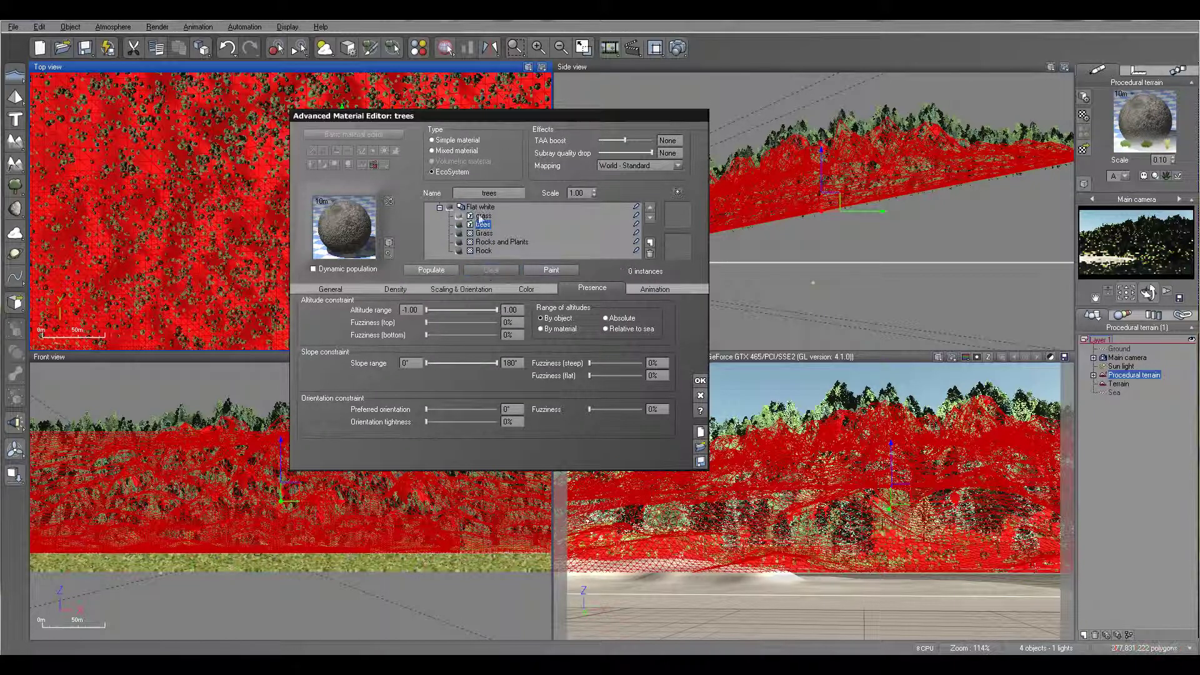
left_click(485, 216)
left_click(491, 270)
left_click(1171, 249)
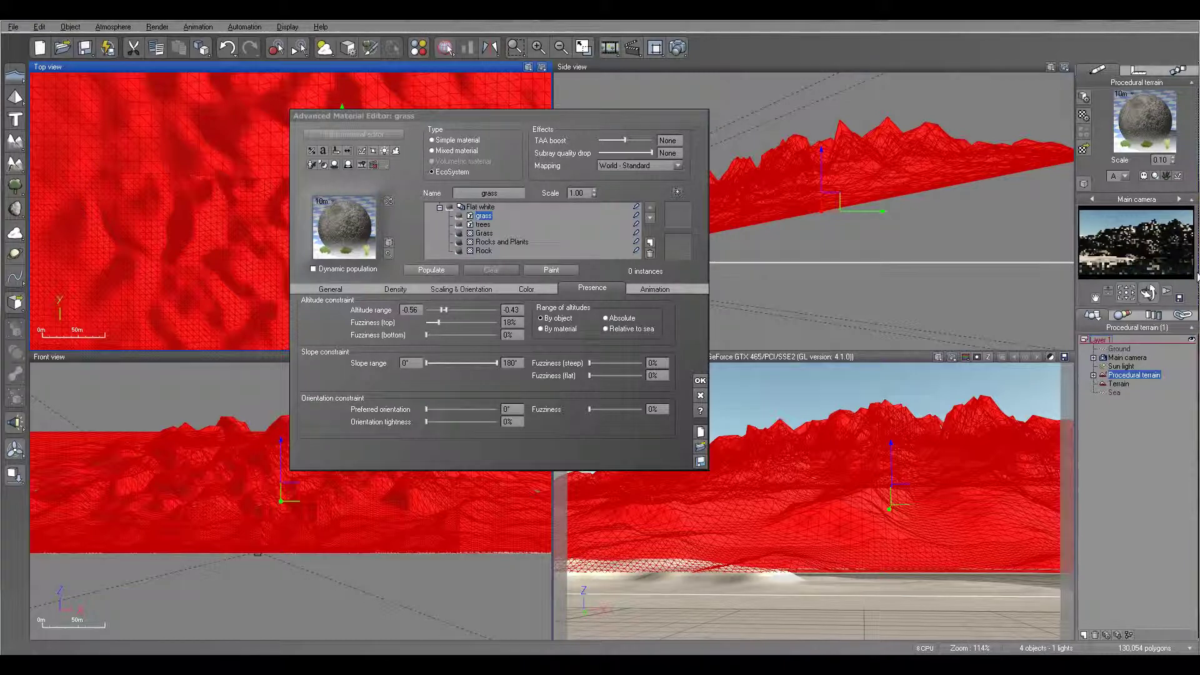
Render the camera view, close the finished render, and accept the procedural terrain's material changes
left_click(677, 49)
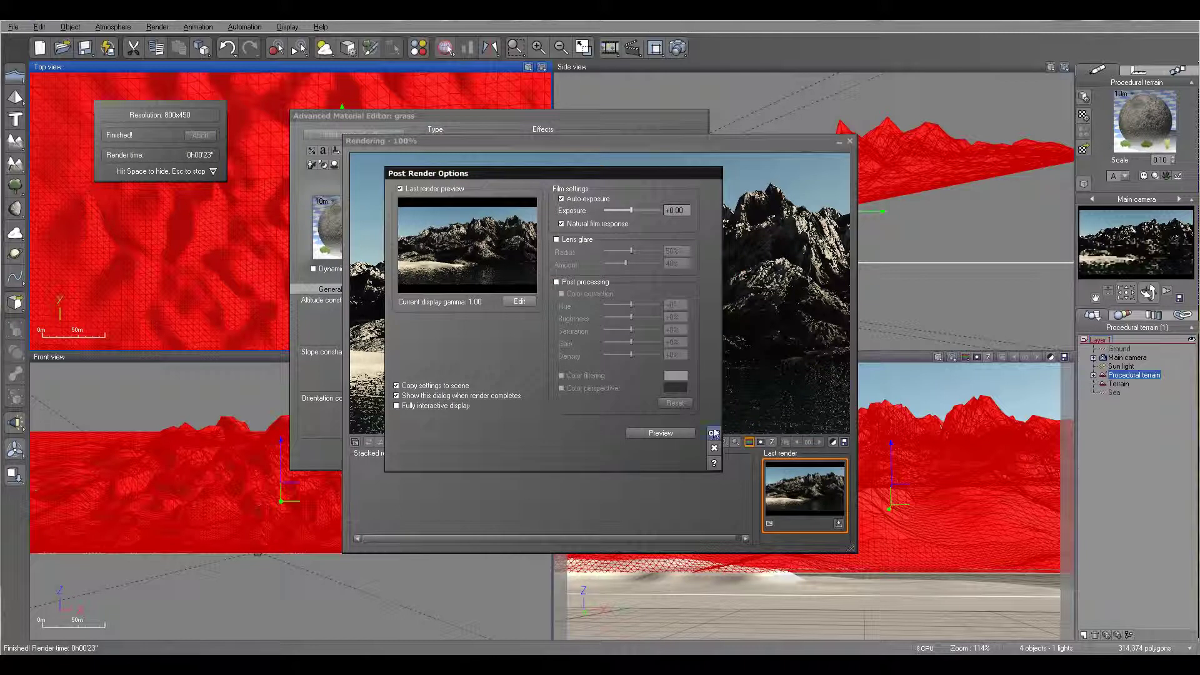
left_click(714, 433)
left_click(850, 141)
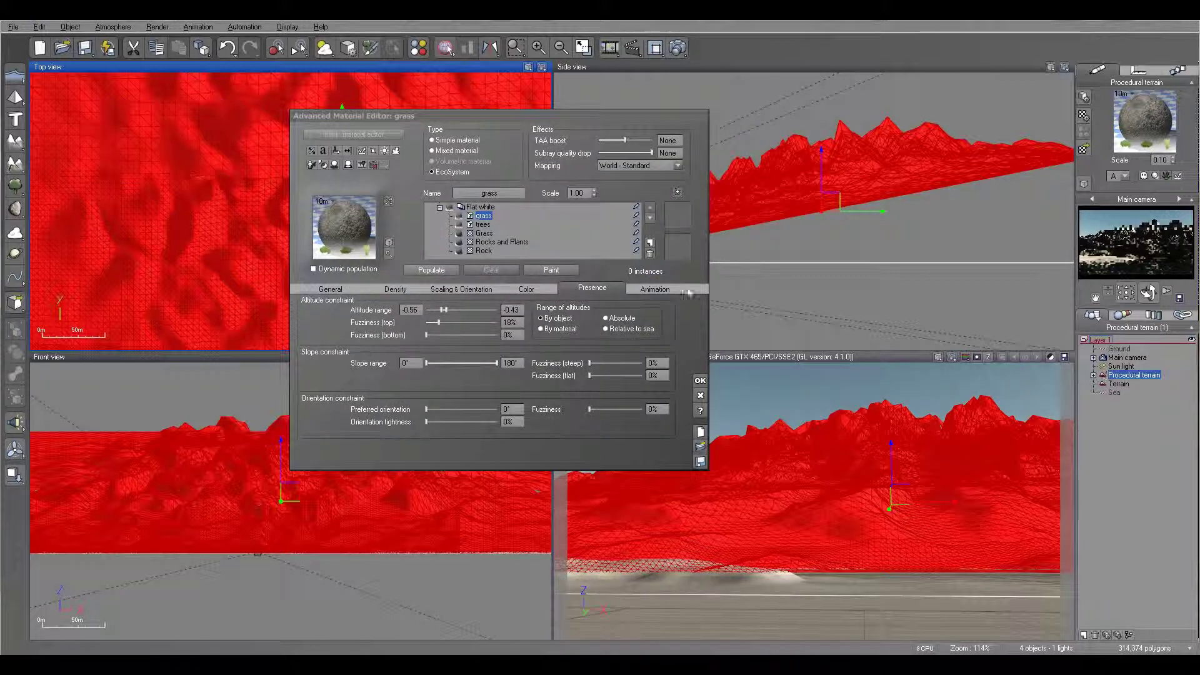
left_click(700, 380)
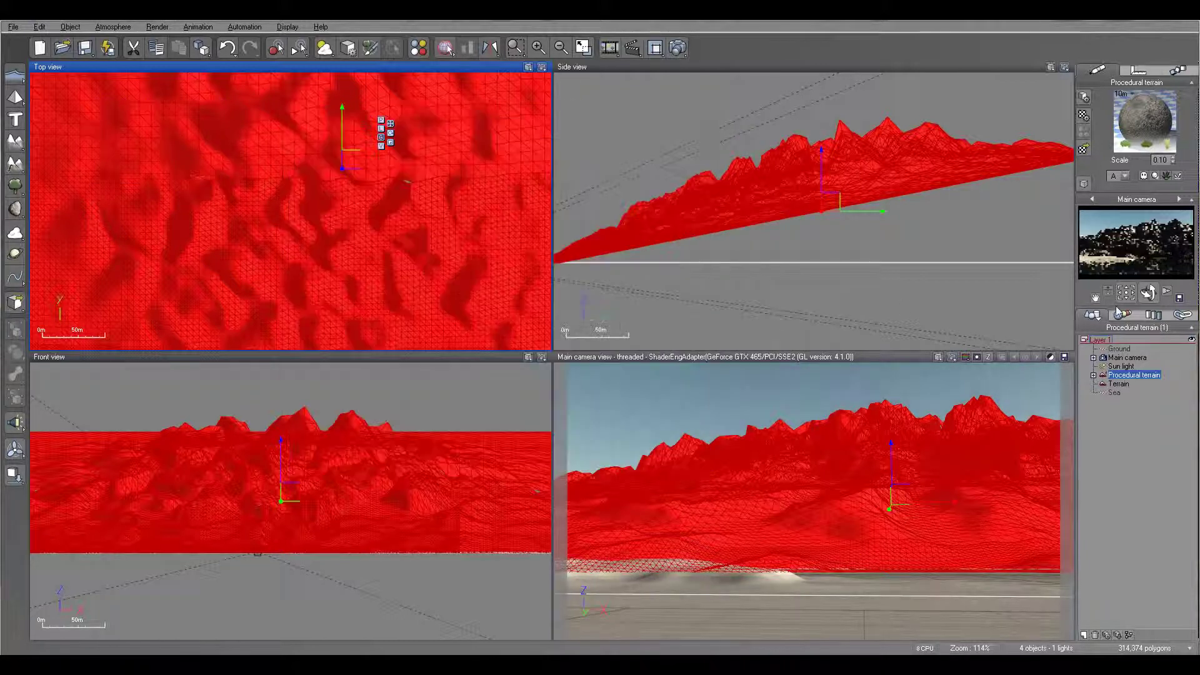
Assign the Default rock-and-grass material from the Landscapes collection to the foreground terrain and test-render it
left_click(1122, 384)
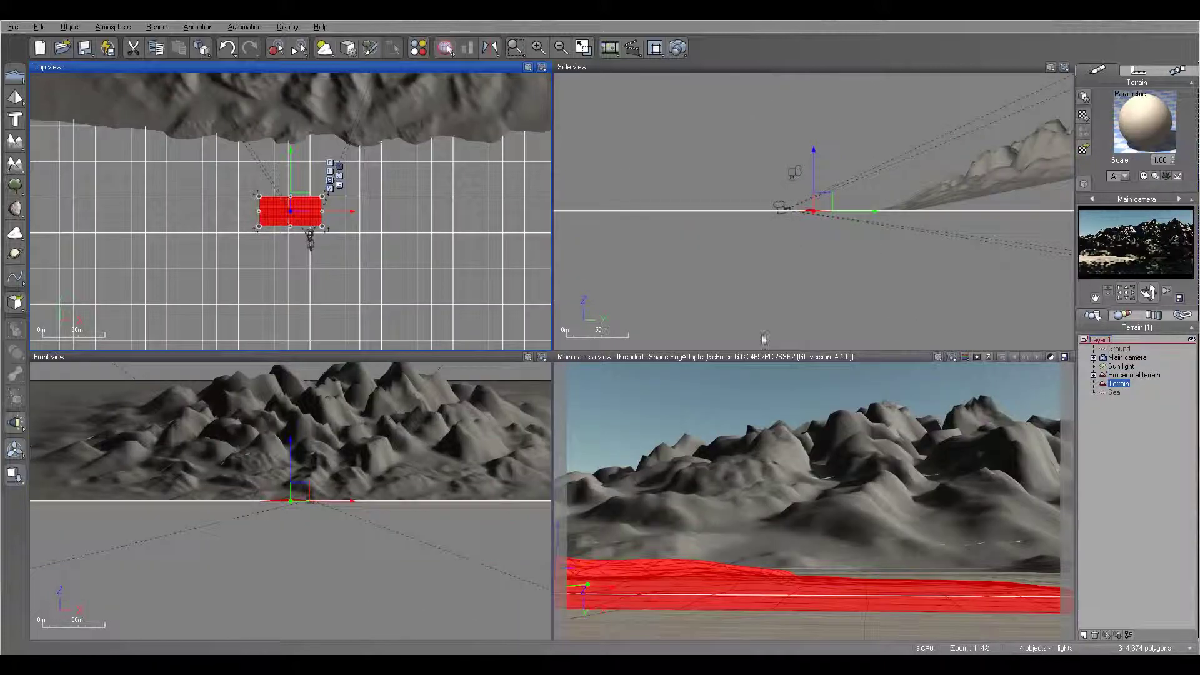
left_click(1084, 150)
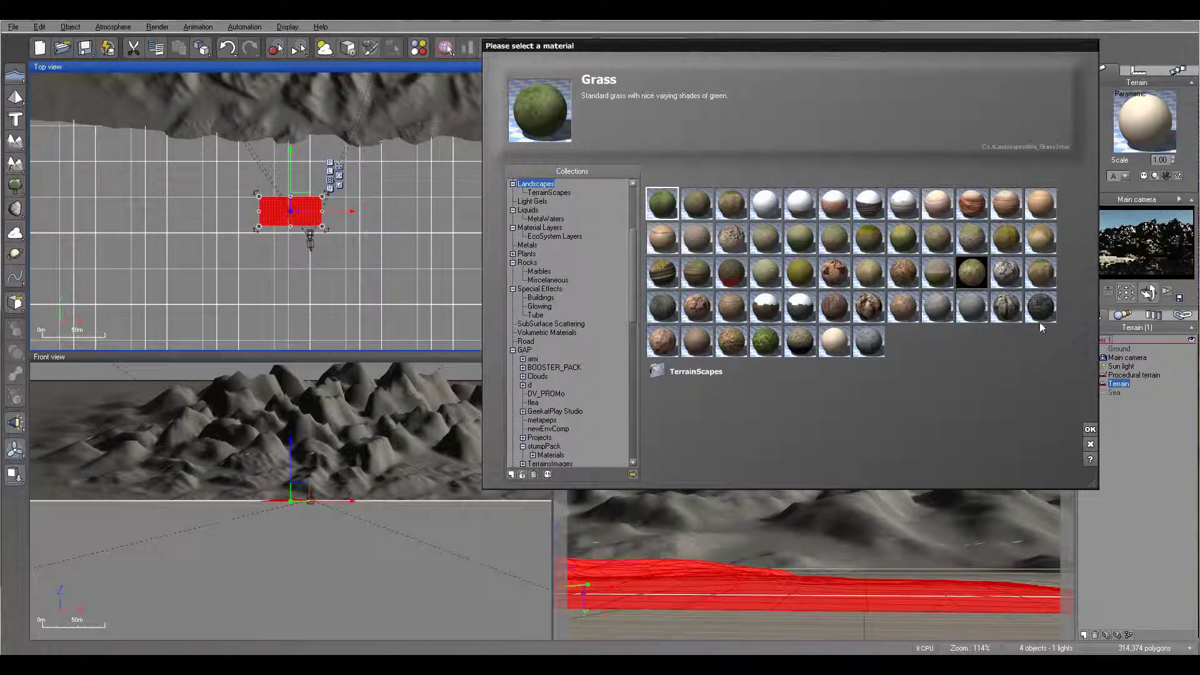
left_click(662, 306)
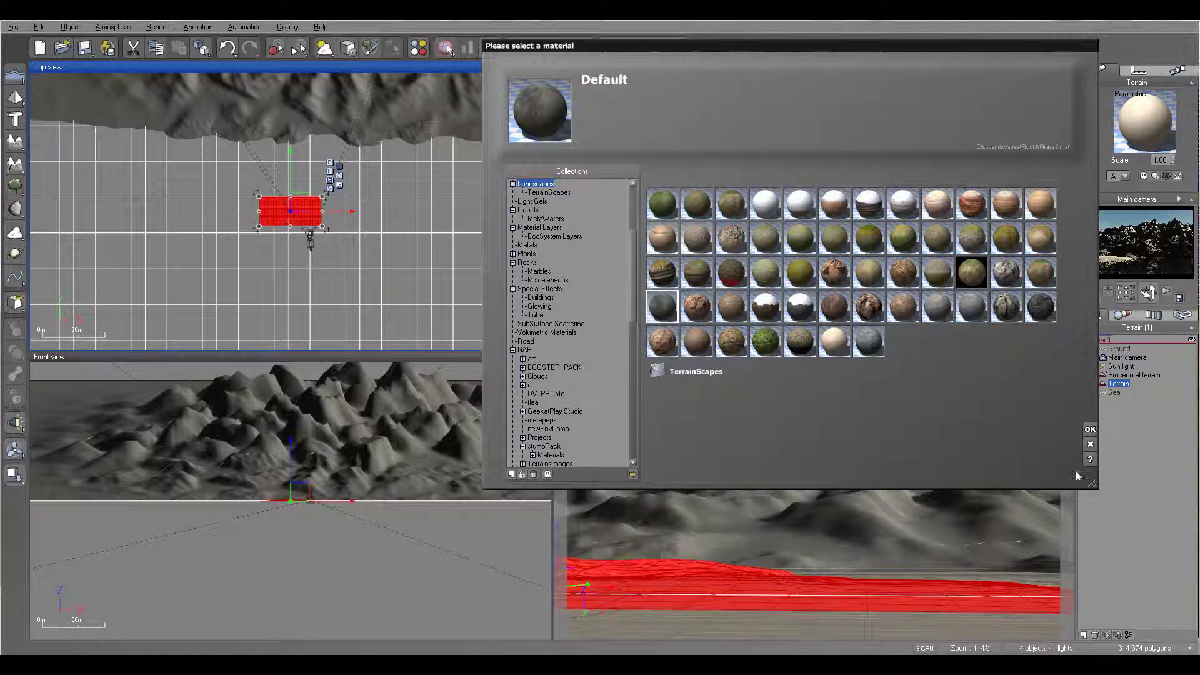
left_click(1090, 430)
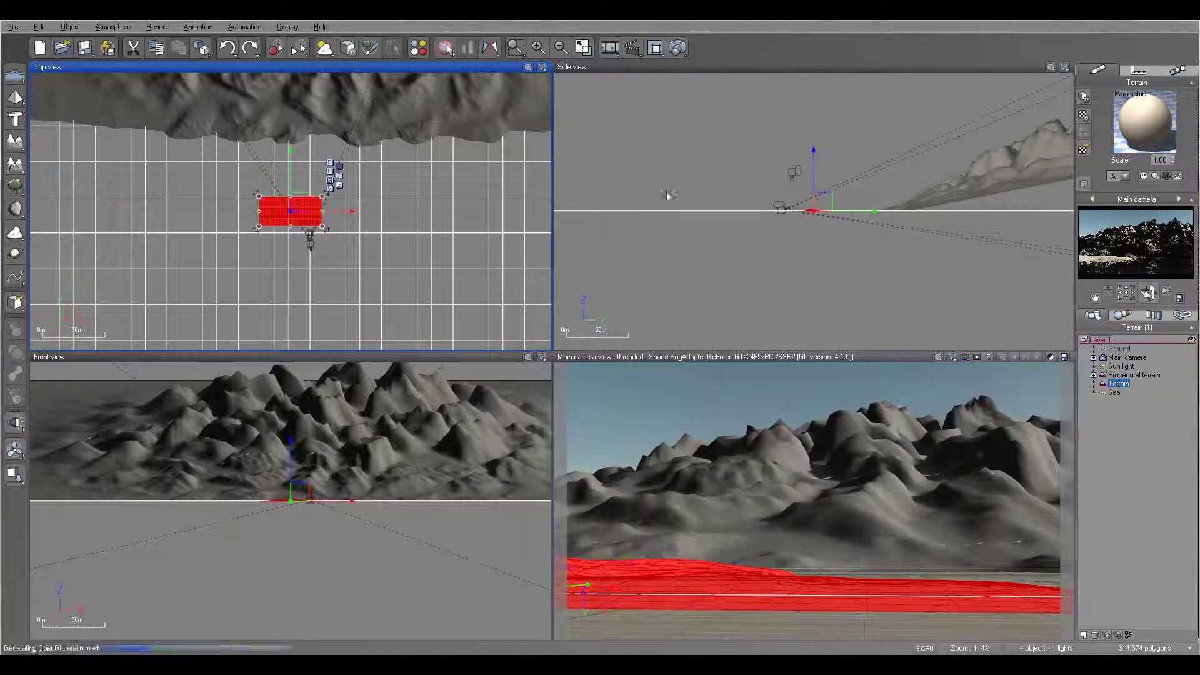
left_click(675, 49)
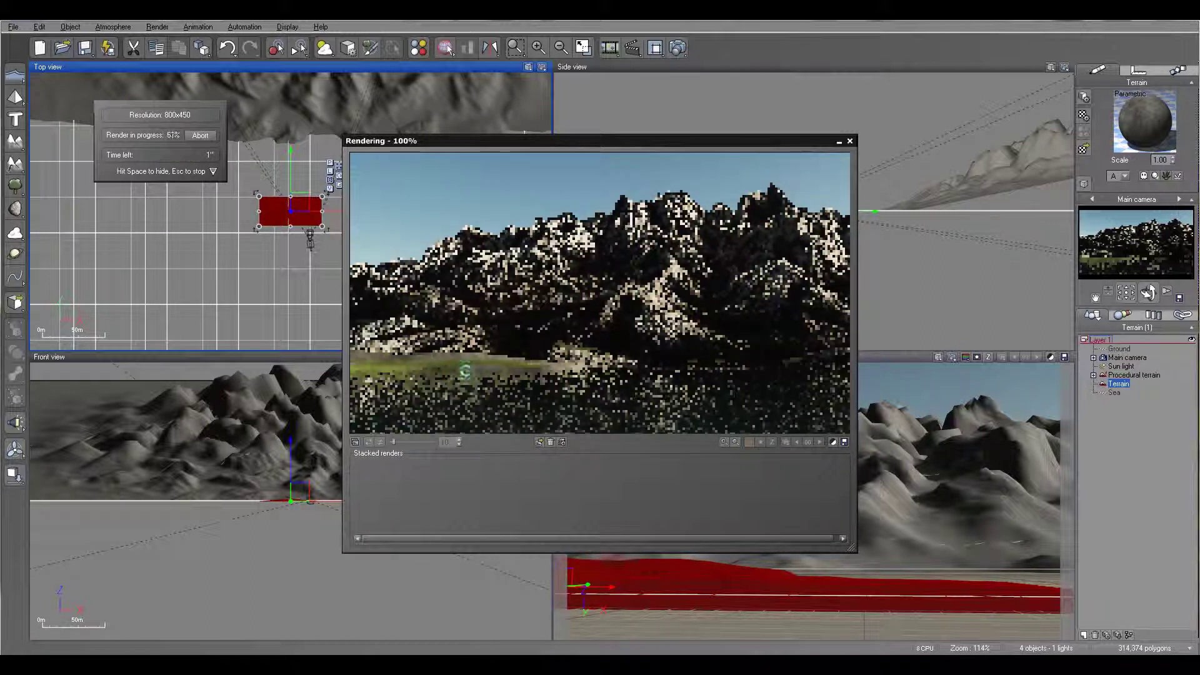
key("Escape")
Swap the grass and rock in the foreground terrain's mixed material and convert it to a simple Rock material
double_click(1145, 122)
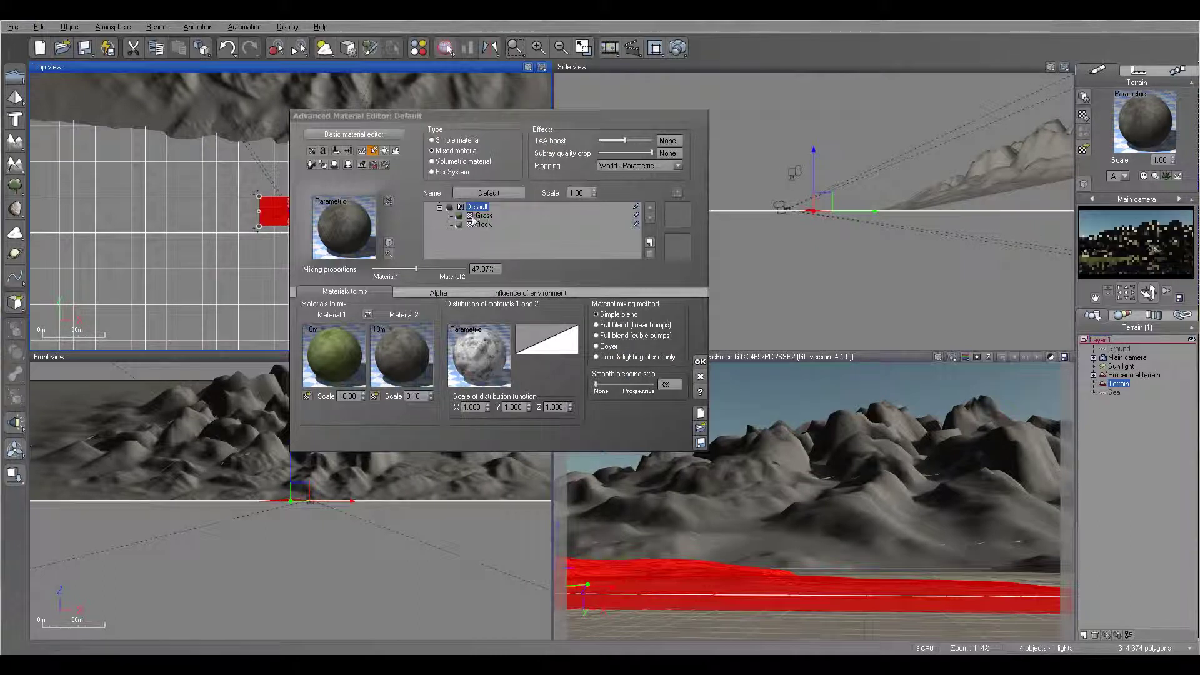
left_click(367, 316)
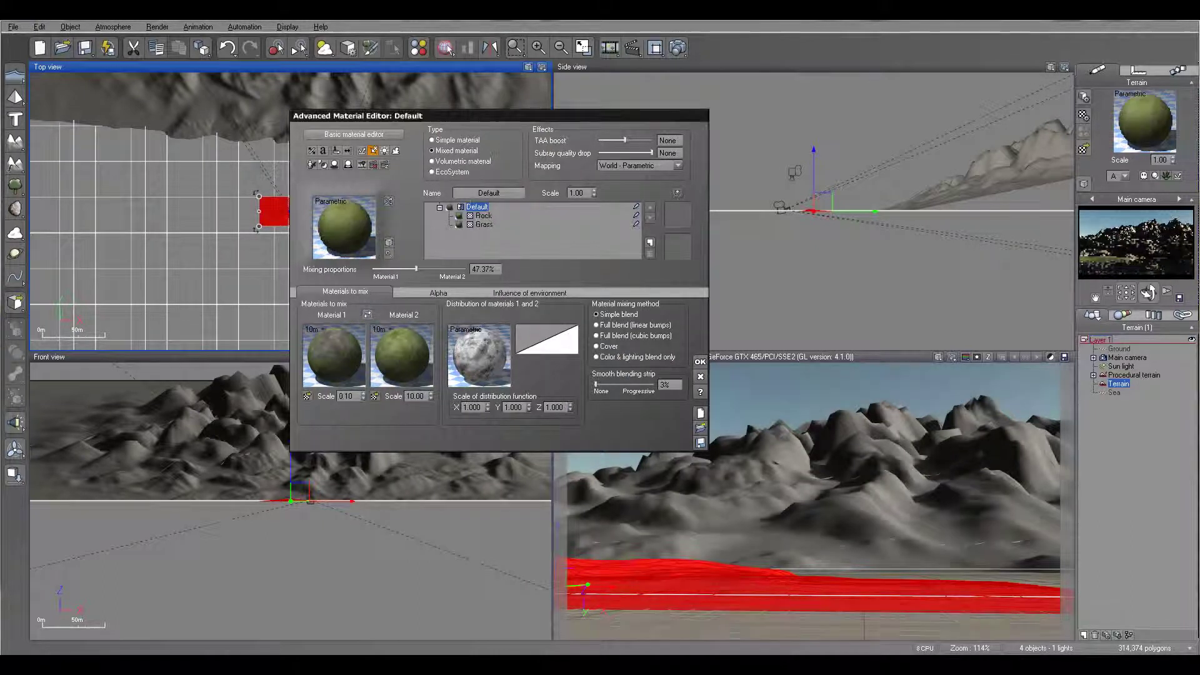
left_click(466, 142)
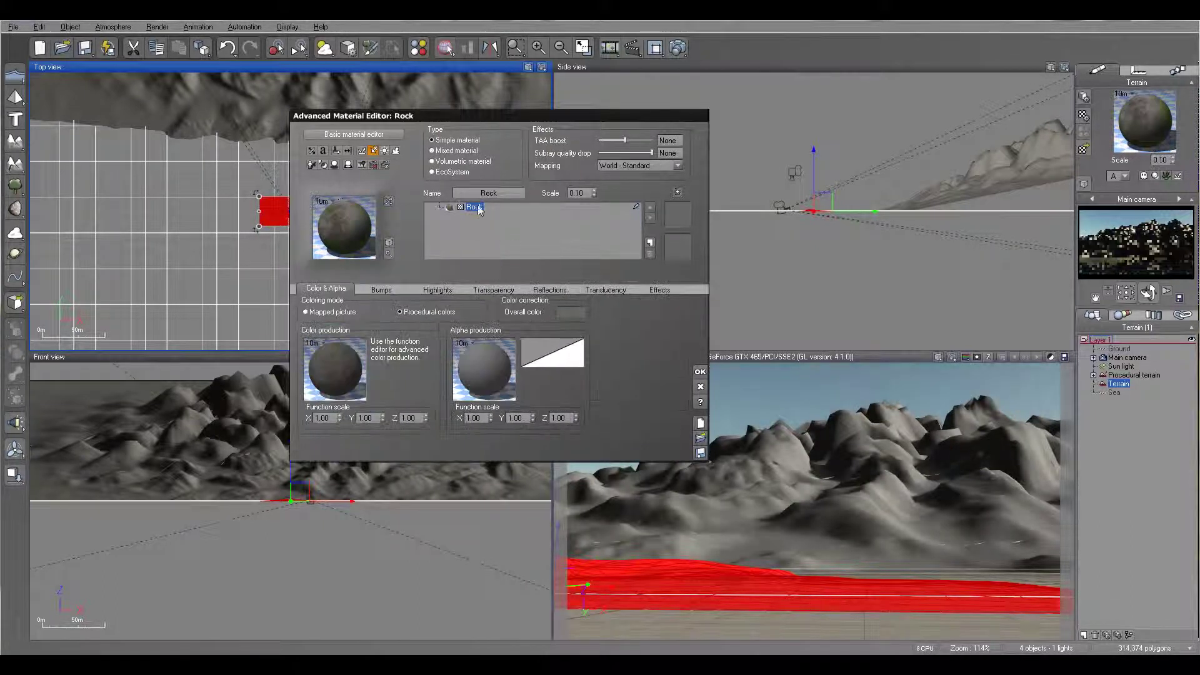
Set the Grainy Fractal gain to 2.59294 in the Rock color function and the material scale to 0.08
right_click(341, 383)
left_click(355, 376)
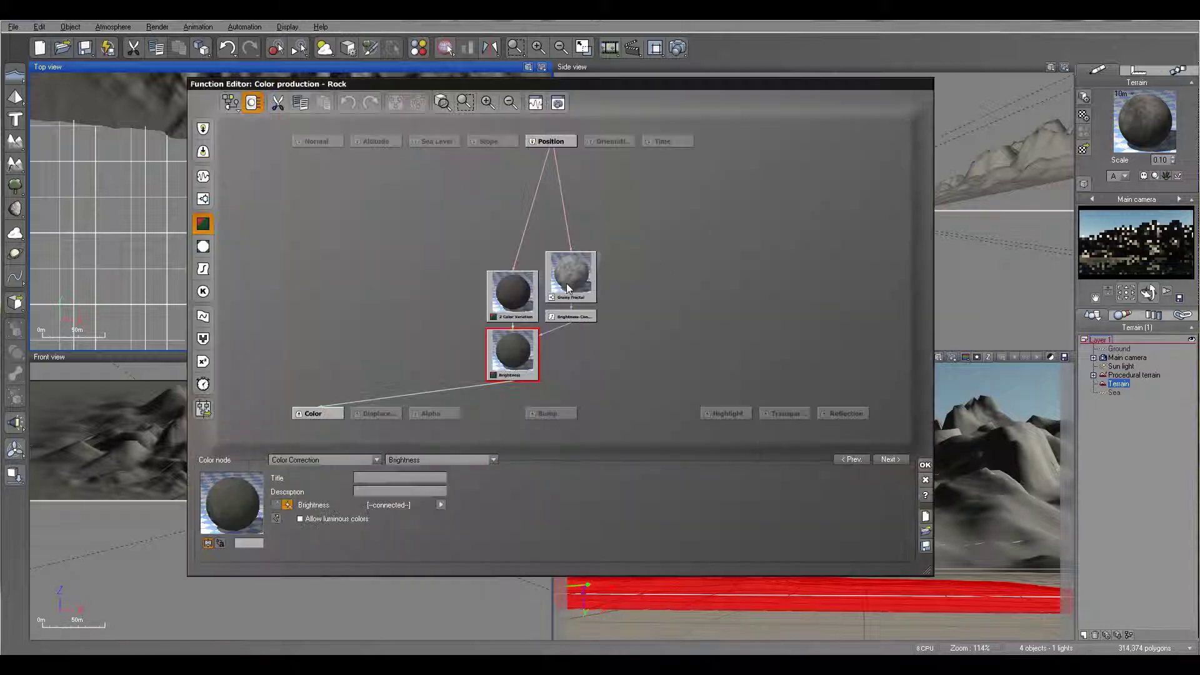
left_click(570, 285)
left_click_drag(540, 584, 555, 585)
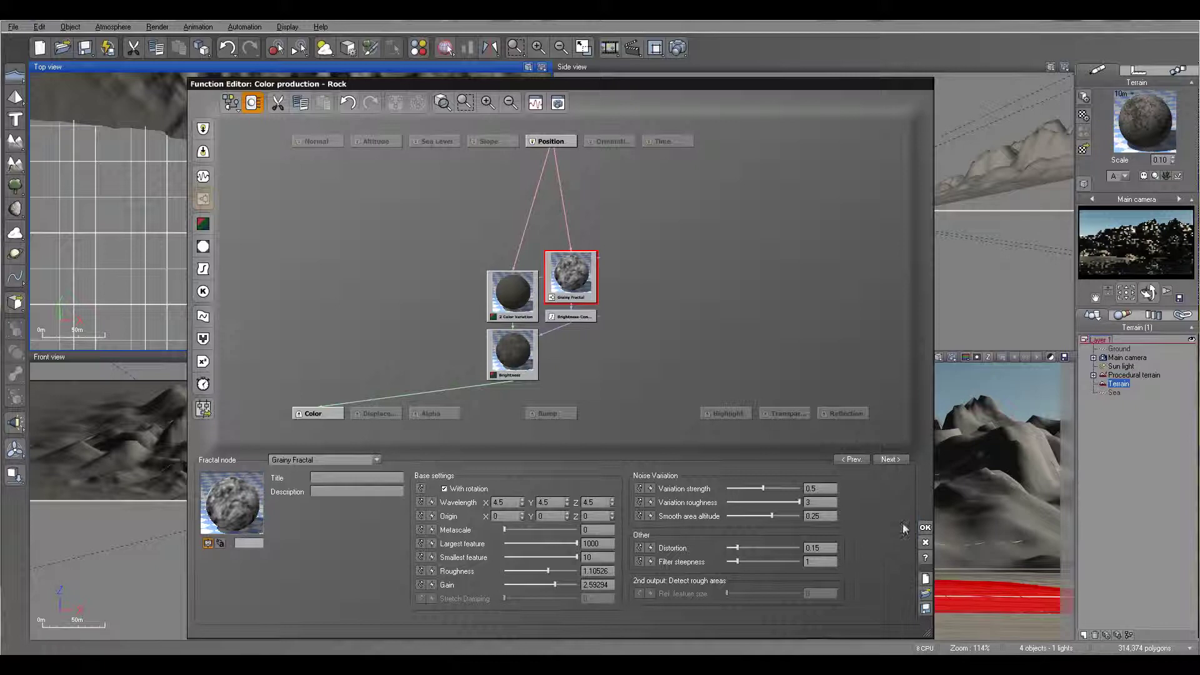
left_click(925, 527)
left_click(594, 195)
left_click(593, 196)
Connect the Grainy Fractal node to the Rock material's bump output, accept the function, and test-render the scene
left_click(382, 288)
right_click(336, 346)
left_click(338, 346)
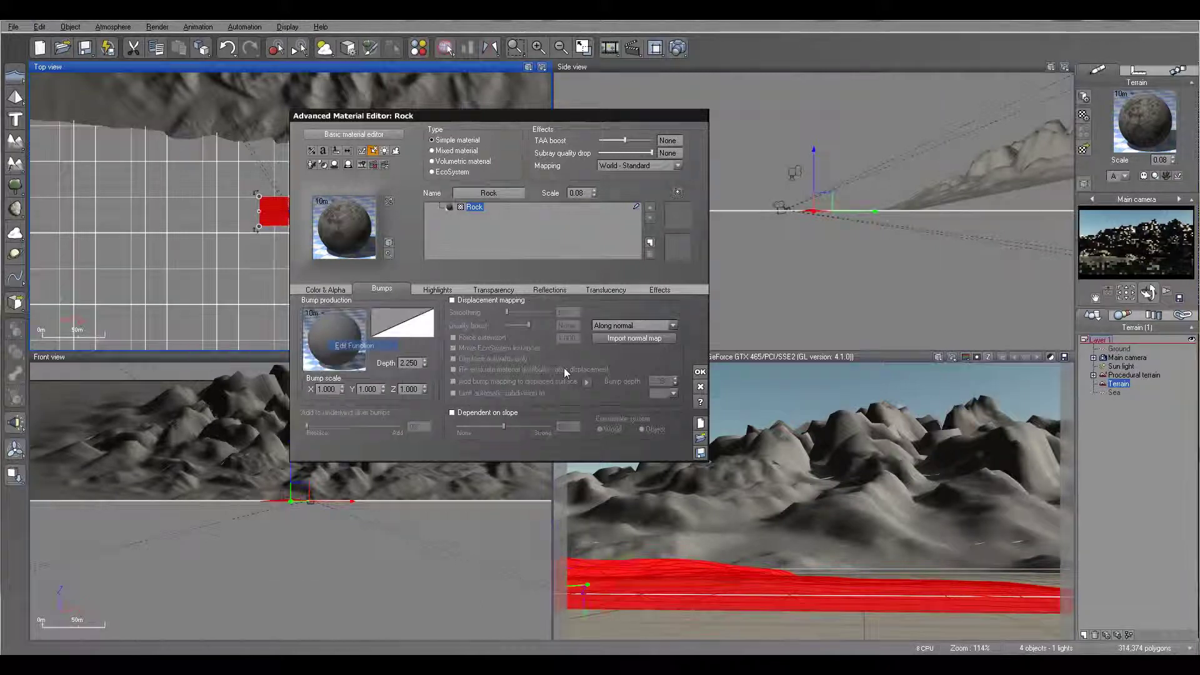
left_click_drag(550, 410, 621, 300)
left_click(611, 308)
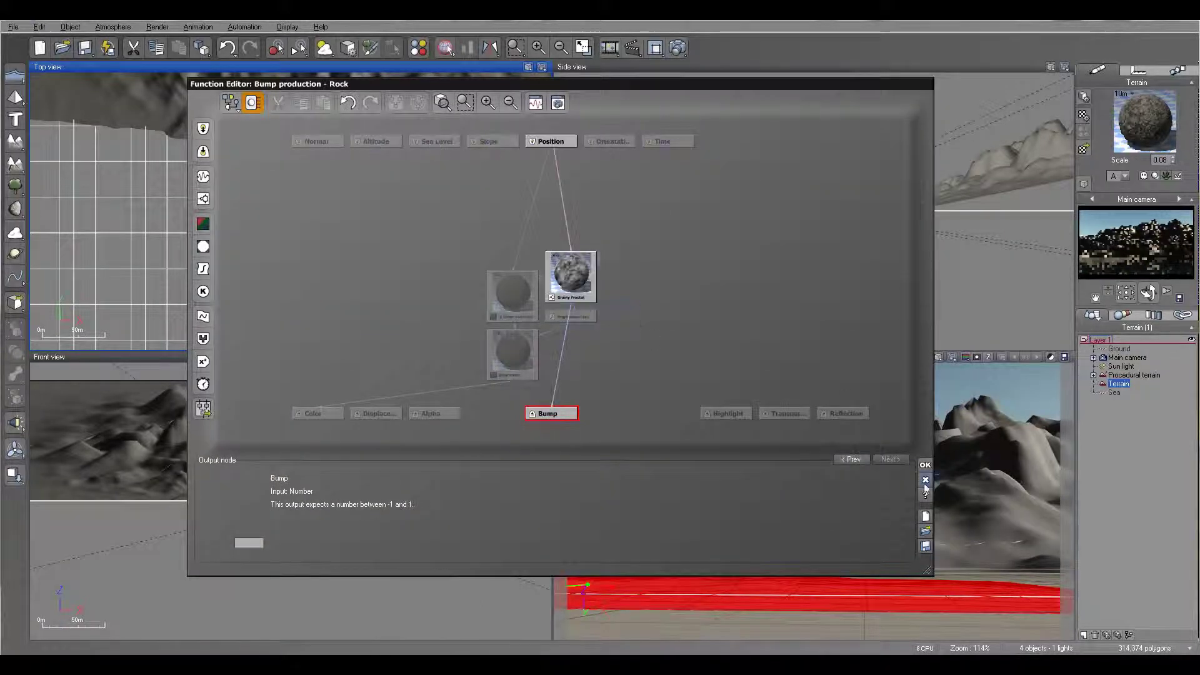
left_click(925, 465)
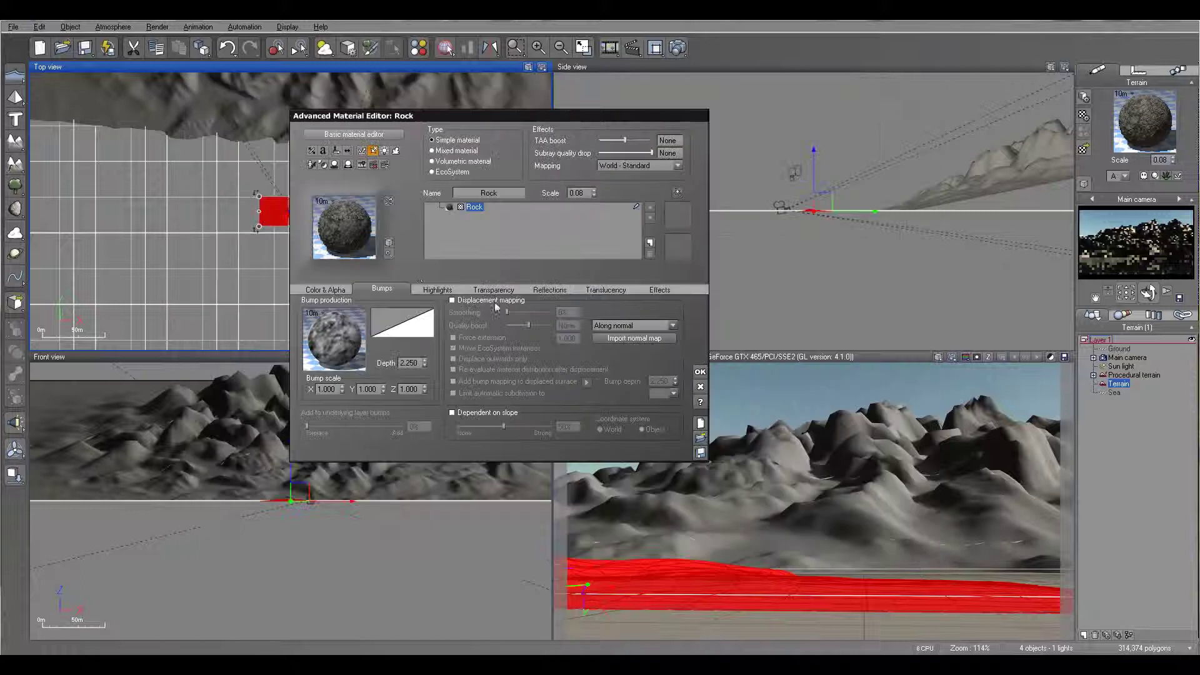
left_click(678, 49)
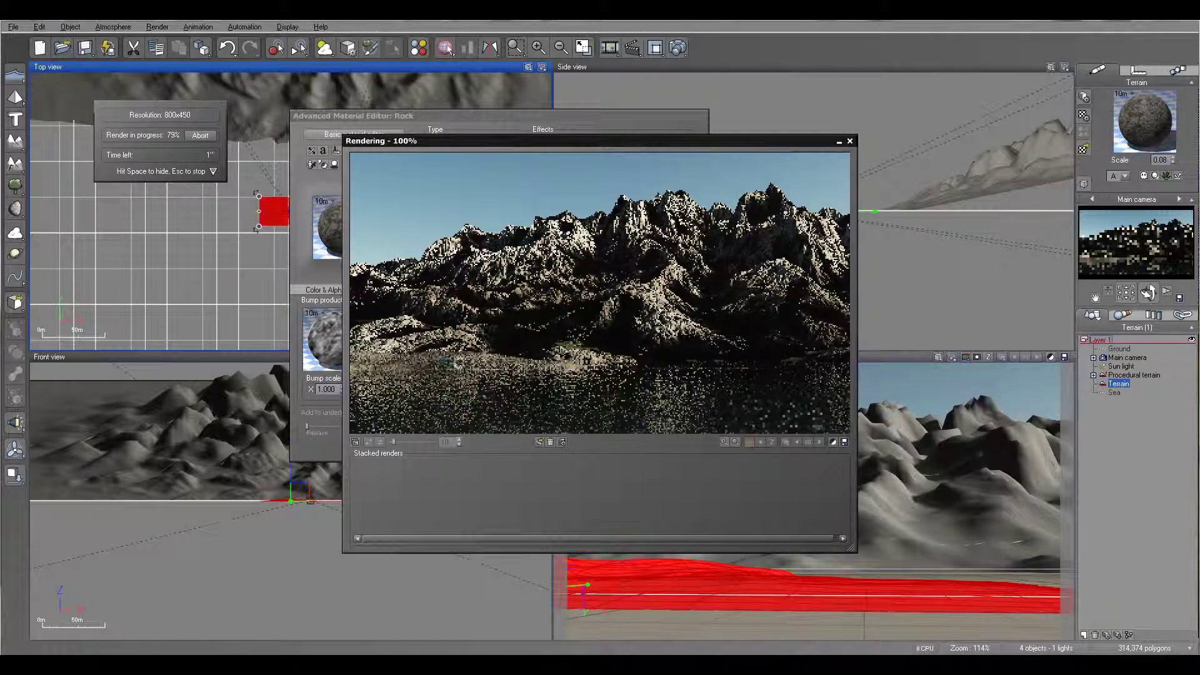
left_click(849, 142)
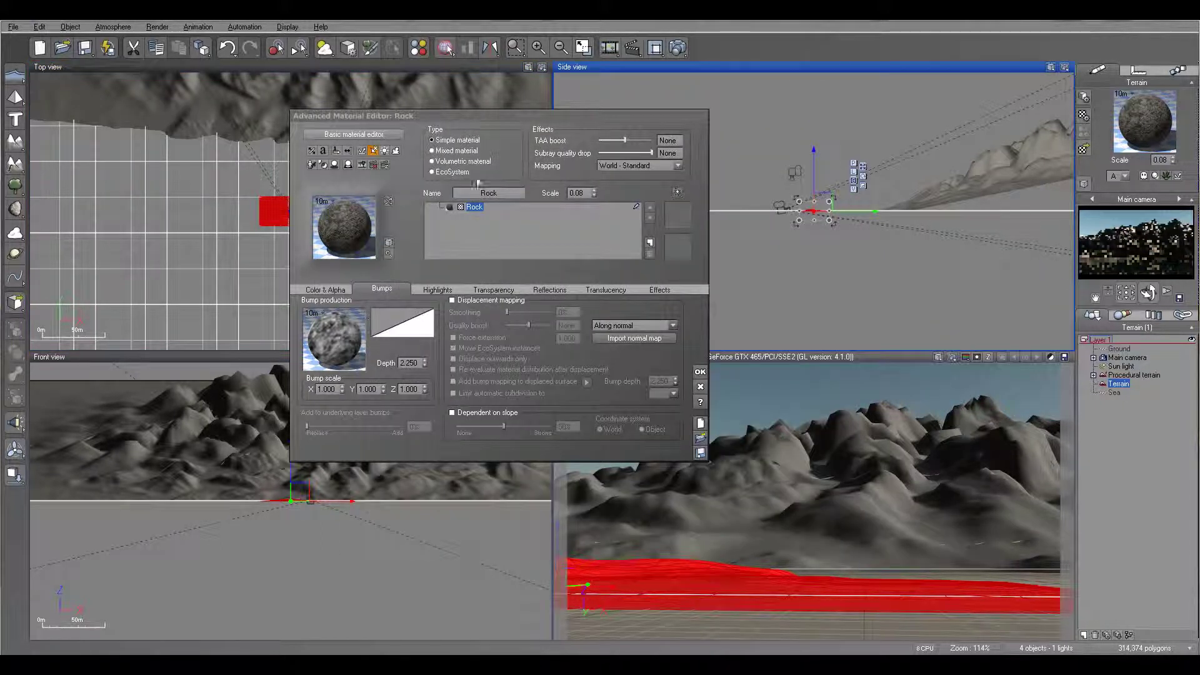
Convert the Rock material to an EcoSystem and add the Landscapes Grass material as a layer above the Rock layer
left_click(452, 172)
left_click(484, 224)
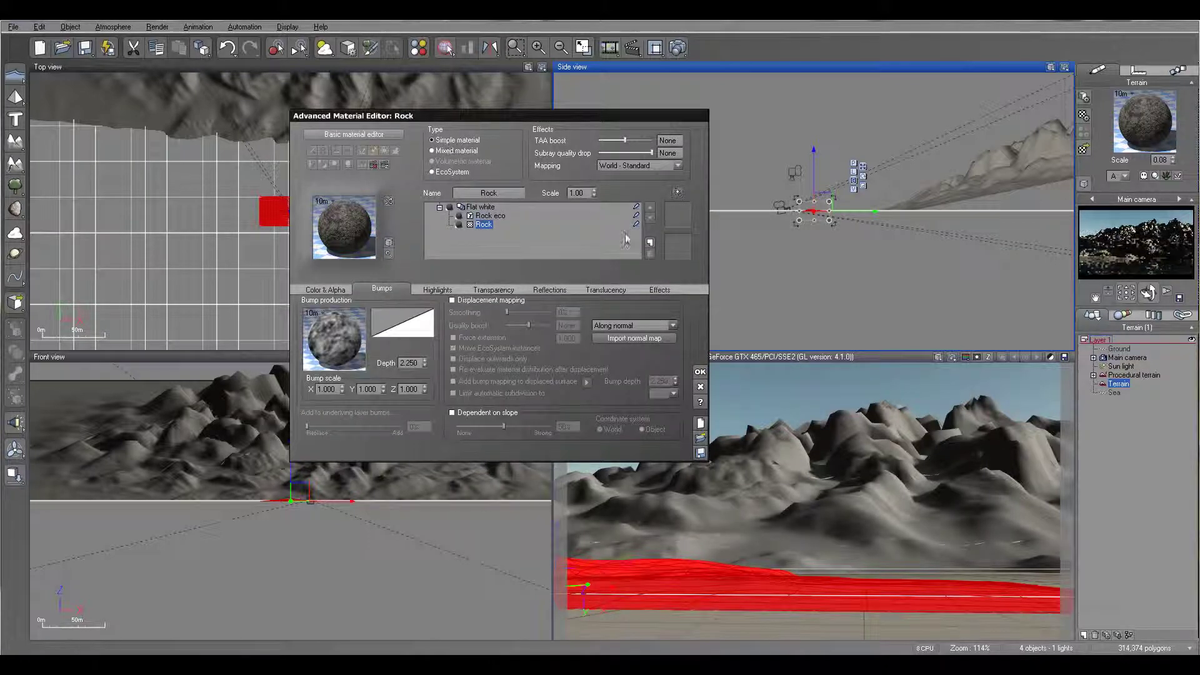
left_click(649, 243)
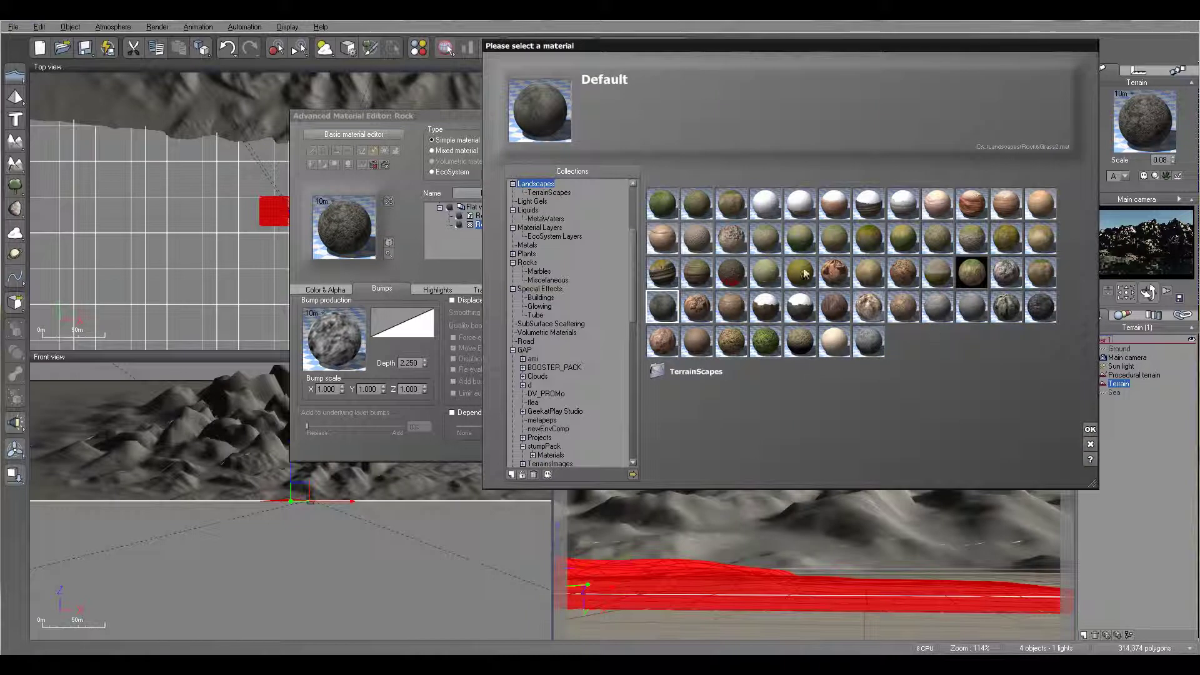
left_click(662, 204)
left_click(1090, 429)
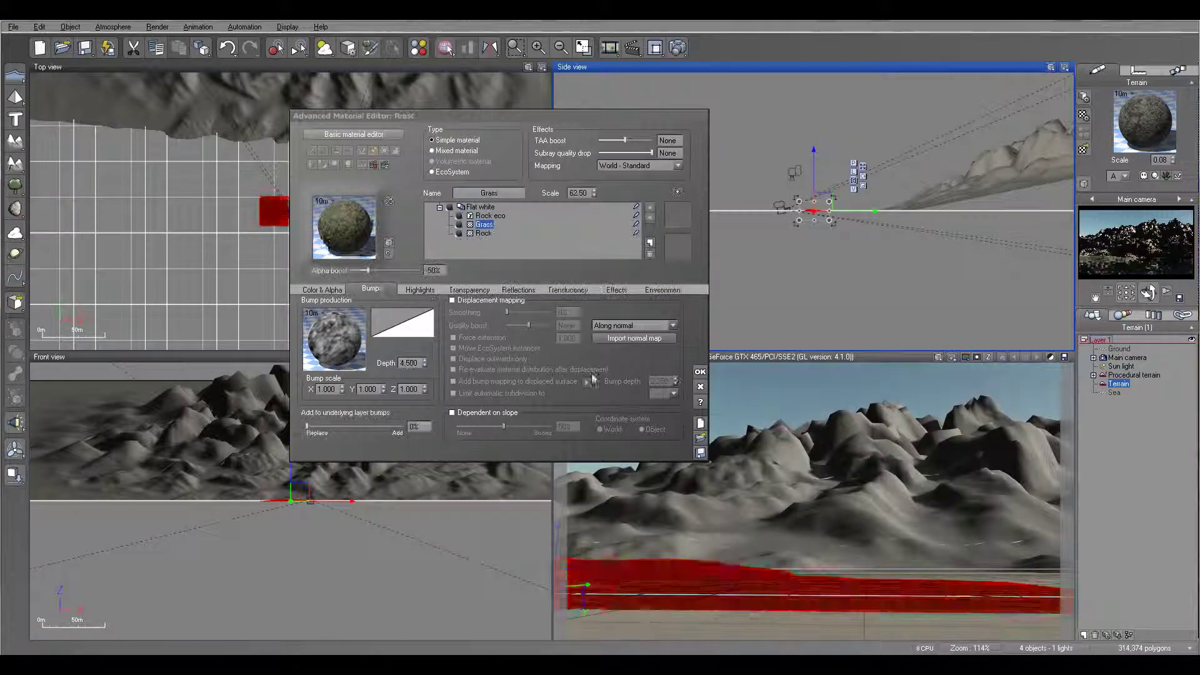
Limit the Grass layer to a 36° maximum slope with 19% steep fuzziness, set alpha boost to -2%, and render
left_click(664, 288)
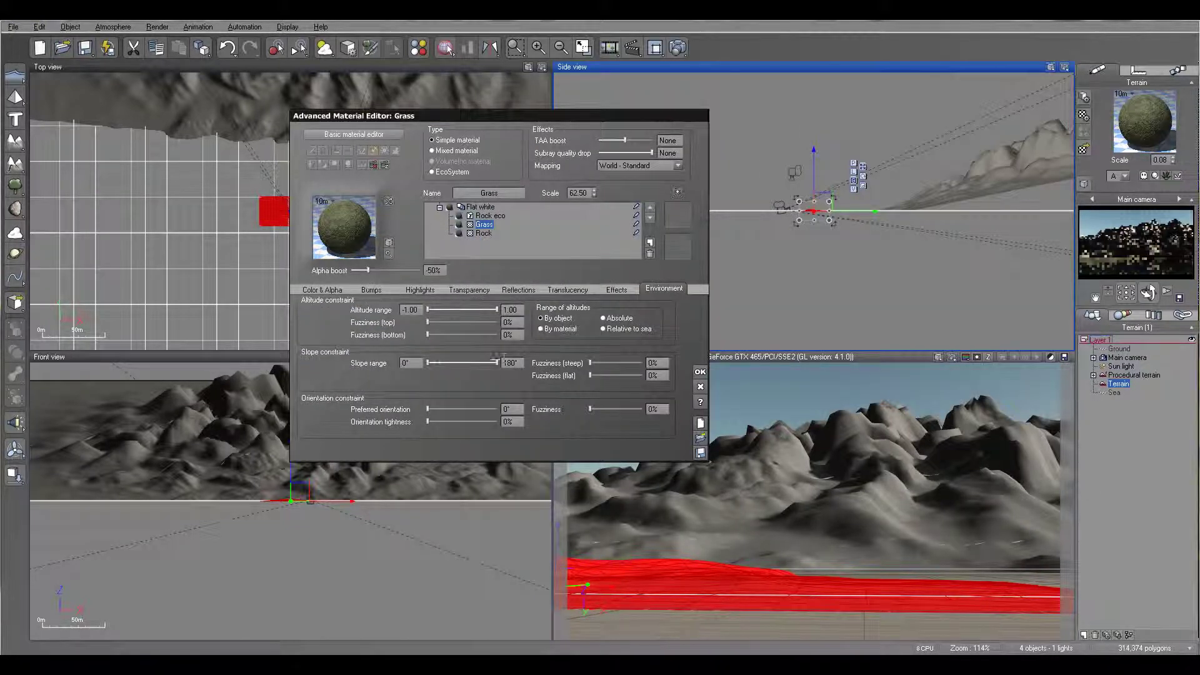
left_click_drag(440, 361, 445, 361)
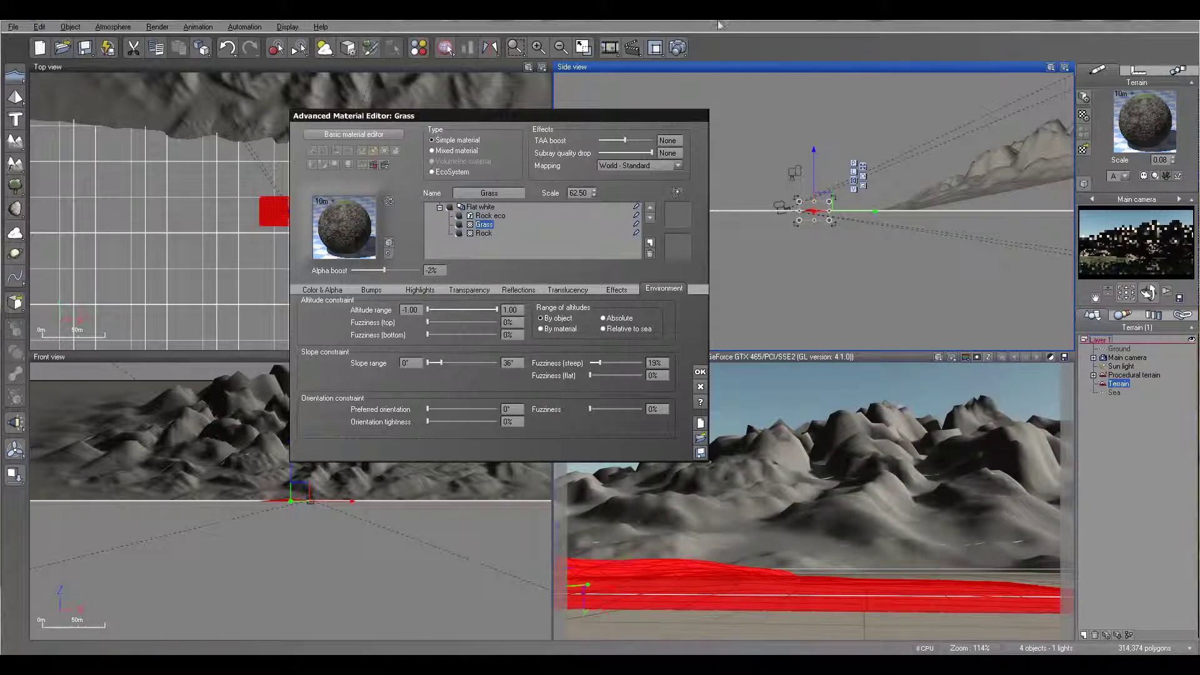
left_click(678, 48)
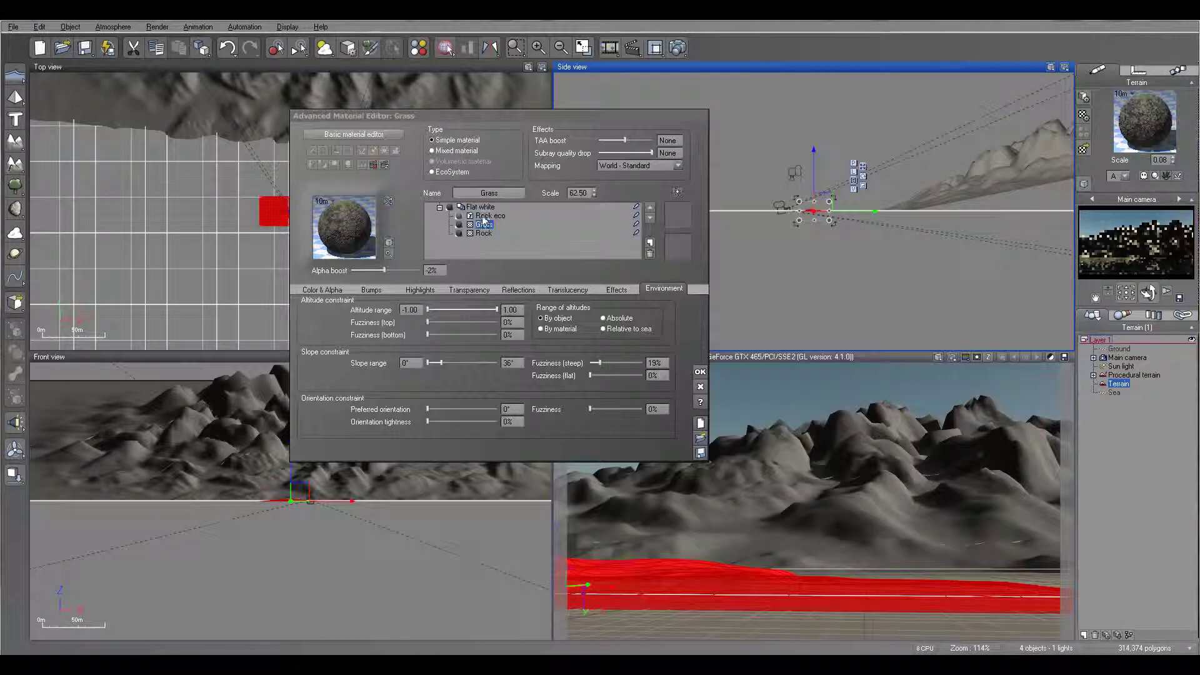
Add Am Beach Autumn Group, Canadian Bluejoint, Dune Autumn Group and Phragmites from Lush High Grasses to the Rock eco population
left_click(463, 215)
left_click(325, 289)
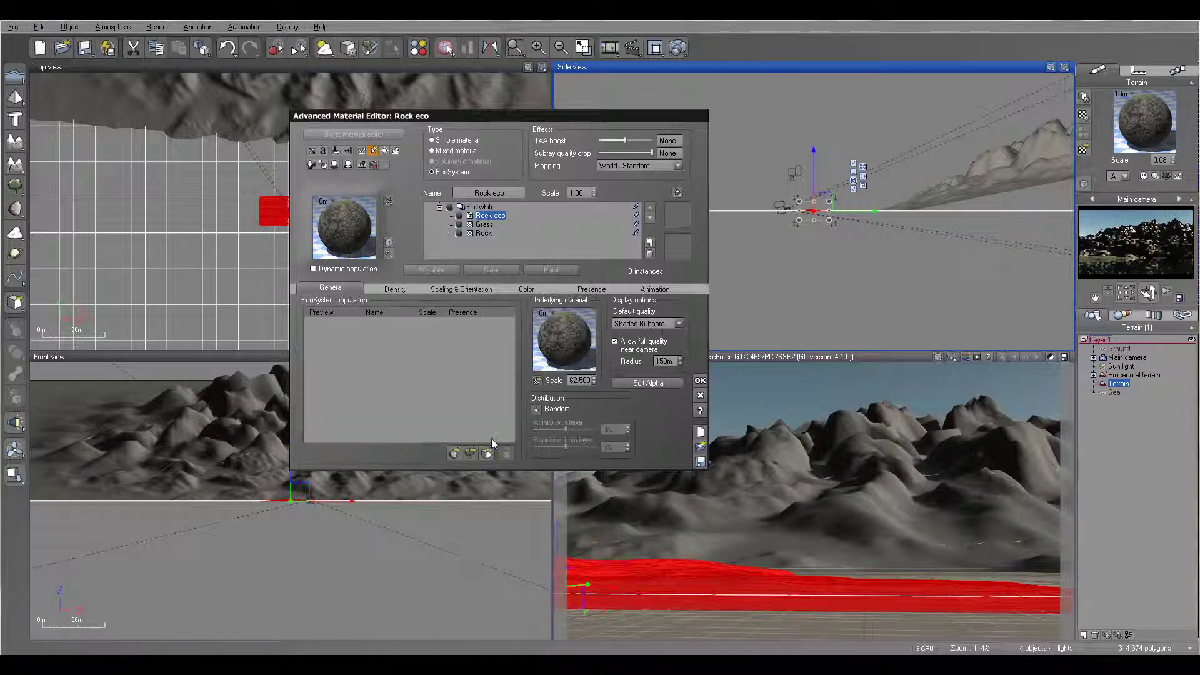
left_click(470, 453)
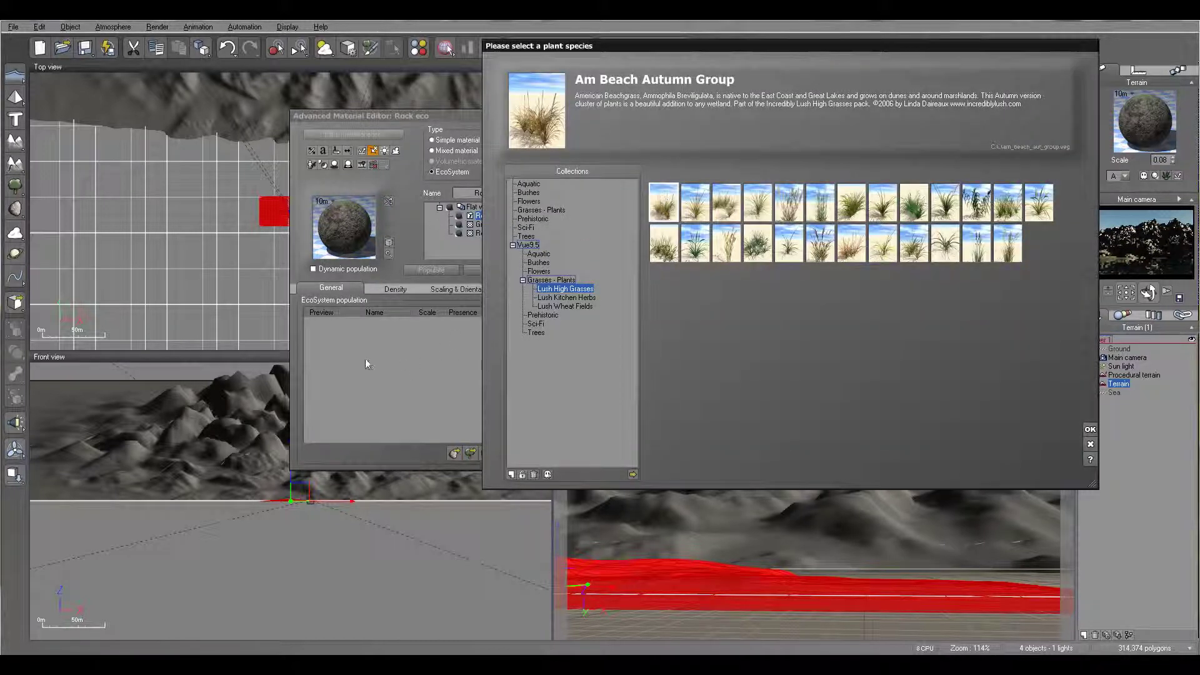
left_click(790, 204)
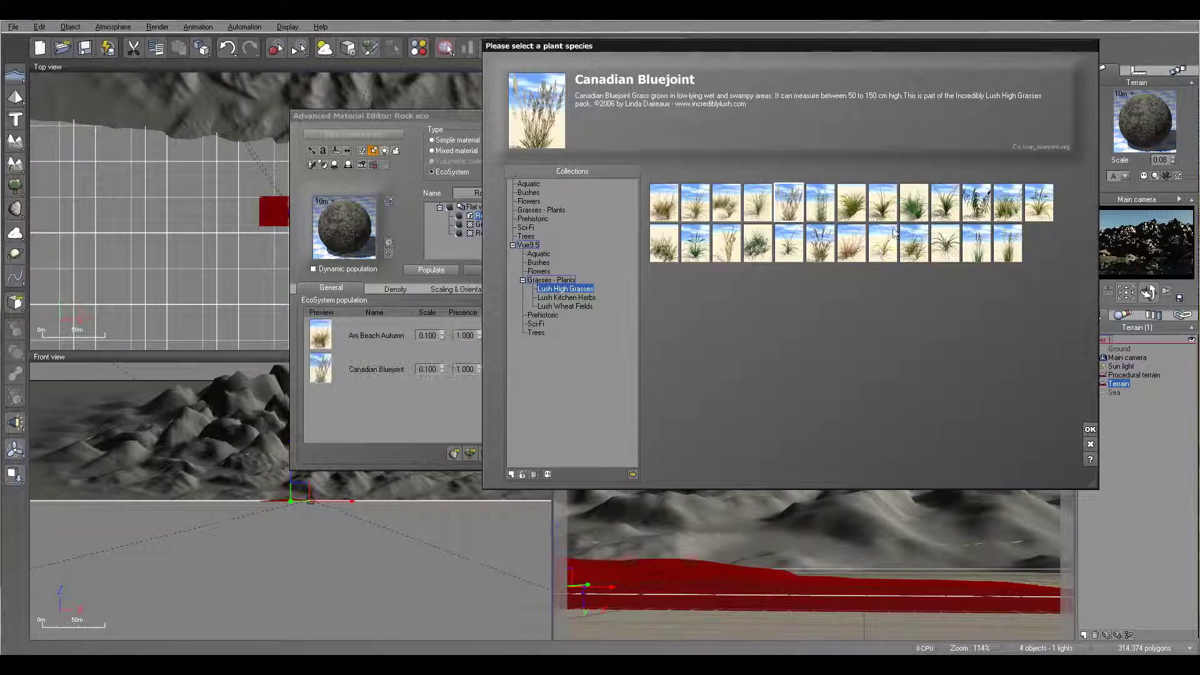
left_click(851, 204)
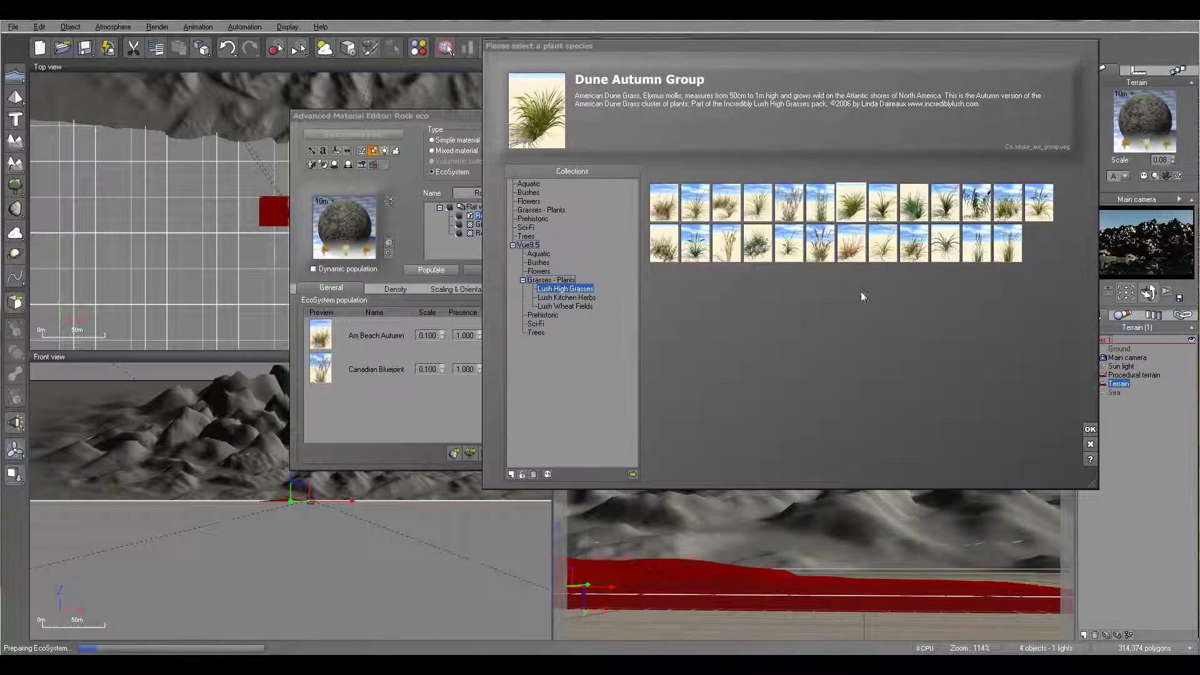
left_click(820, 242)
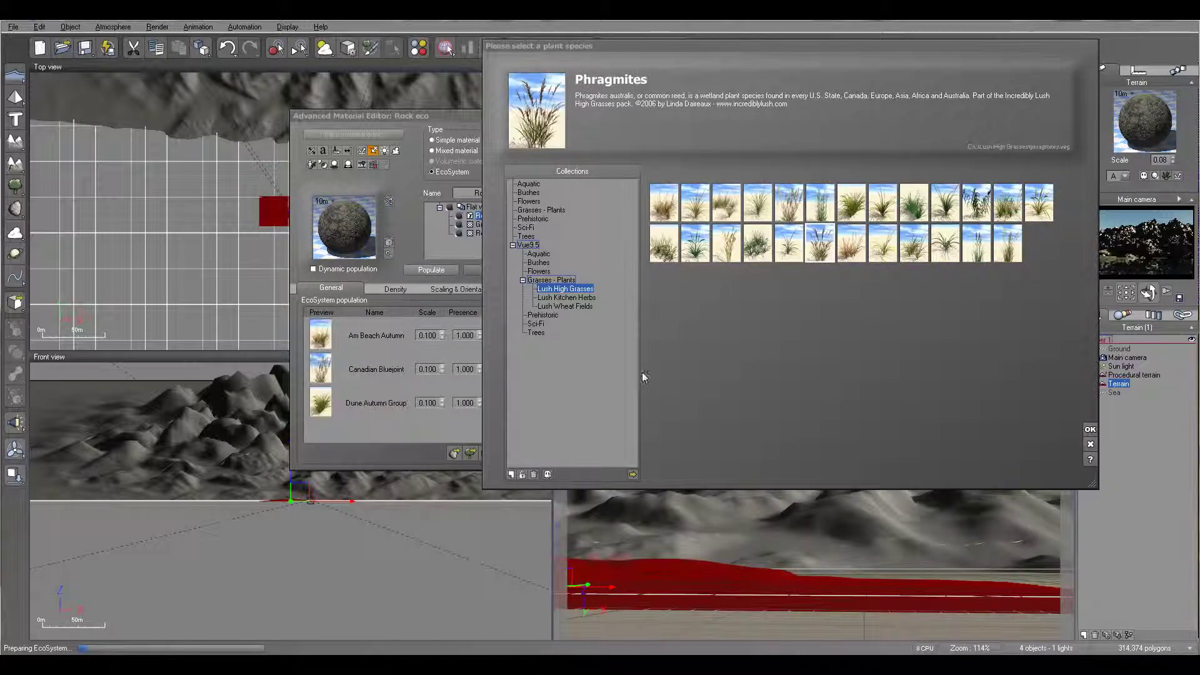
left_click(1090, 429)
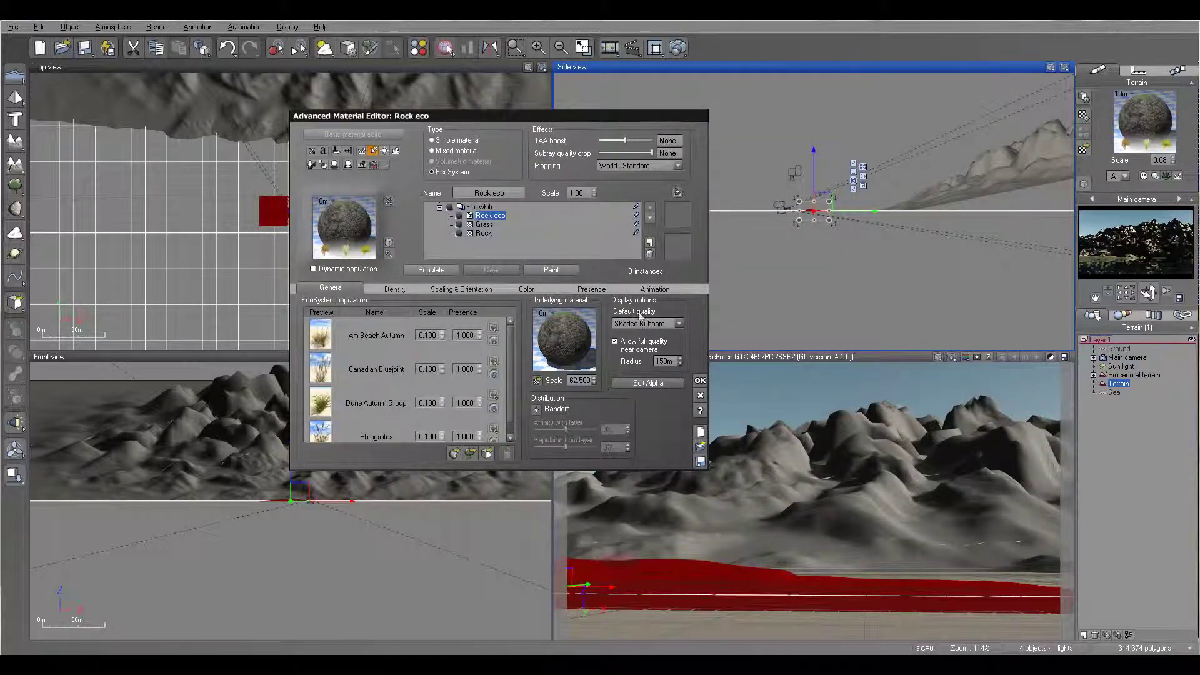
Set the Rock eco layer's lean-out influence at low density to 76% and populate the foreground terrain
left_click(406, 288)
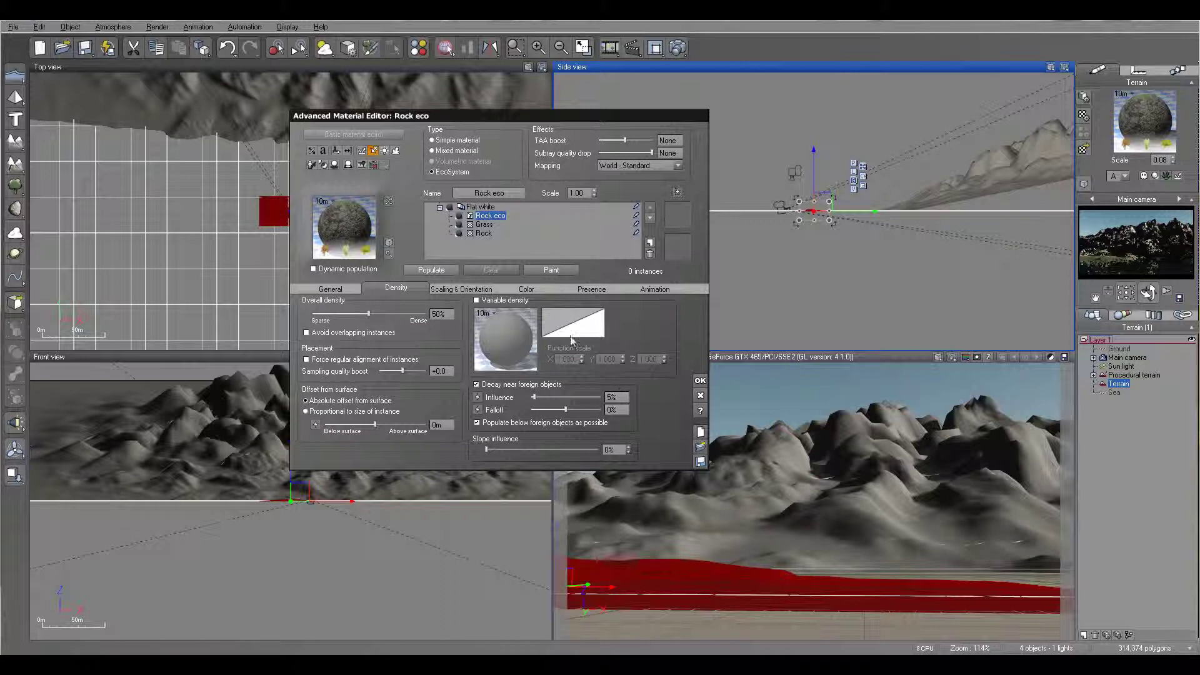
left_click(1139, 261)
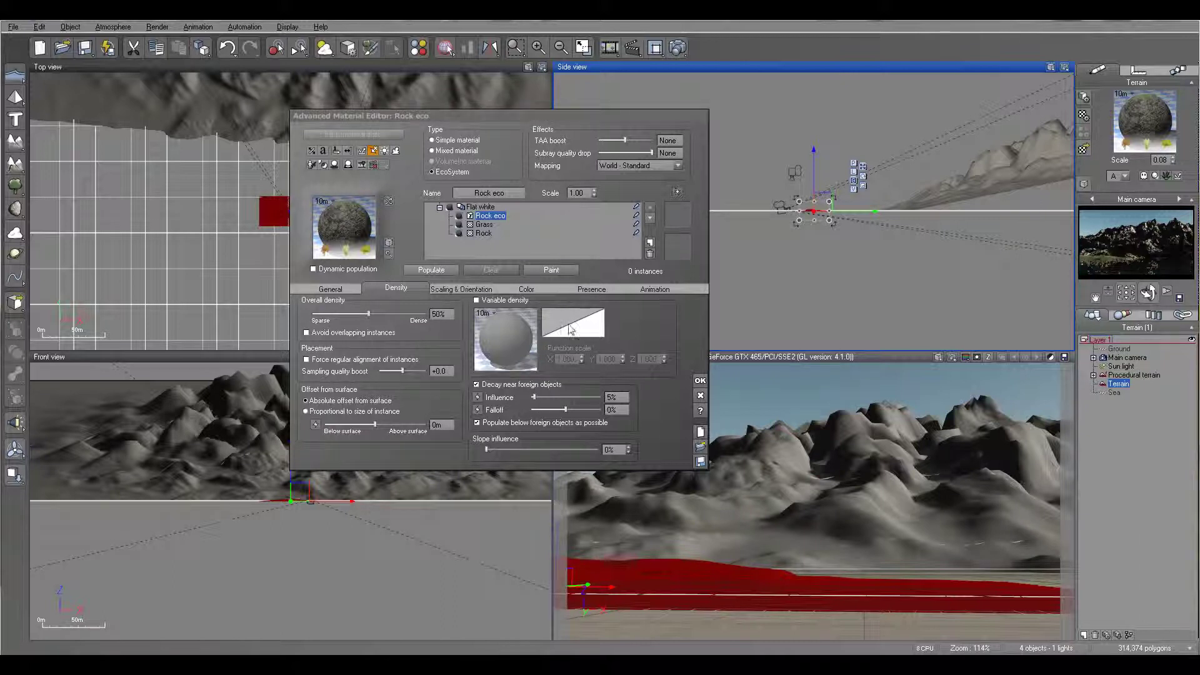
left_click(451, 290)
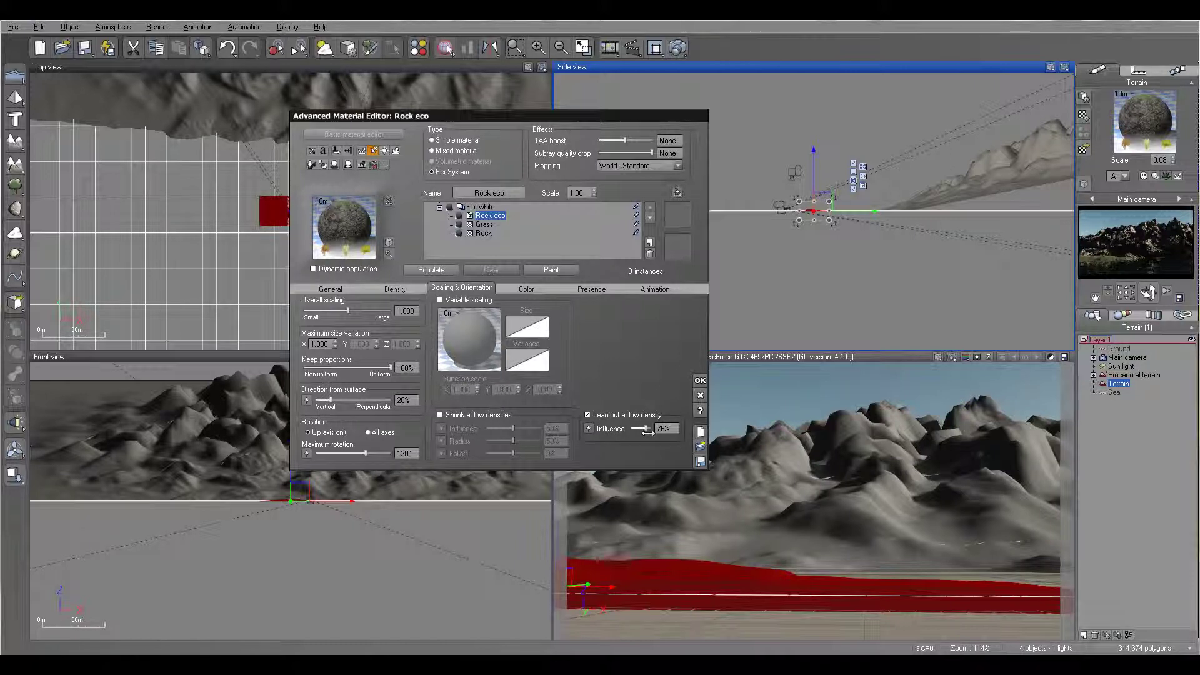
left_click(439, 270)
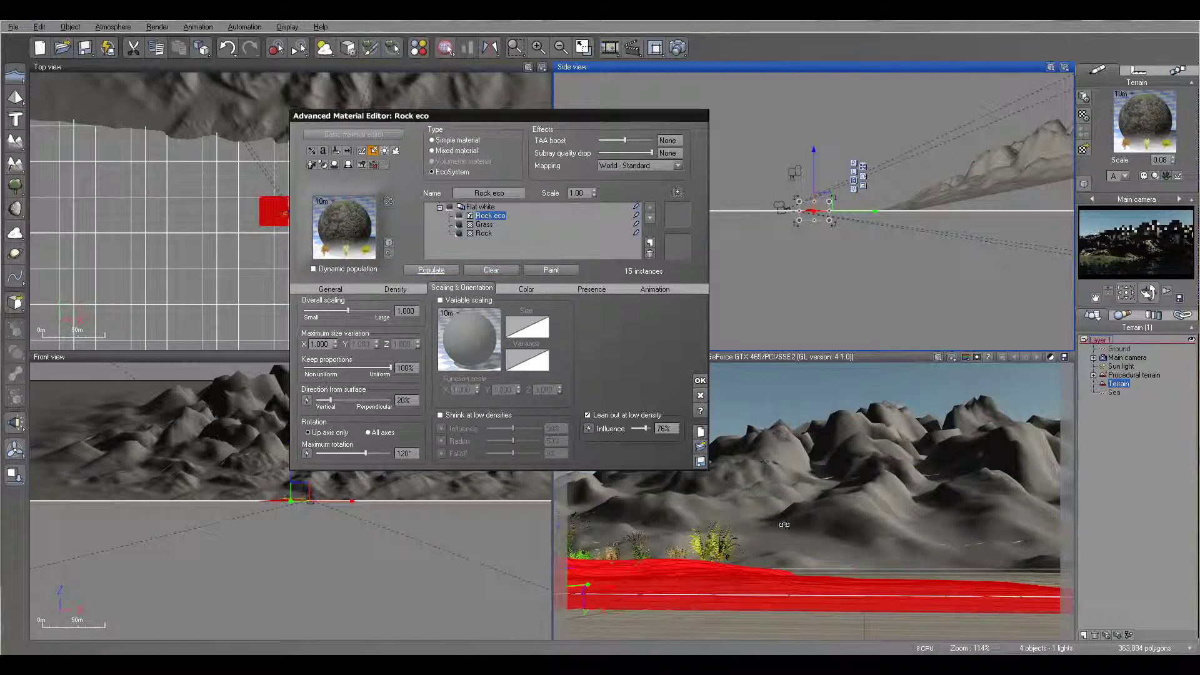
Set the Rock eco density to 88%, decay influence near foreign objects to 1% and overall scaling to 0.435, then repopulate the terrain
left_click(400, 288)
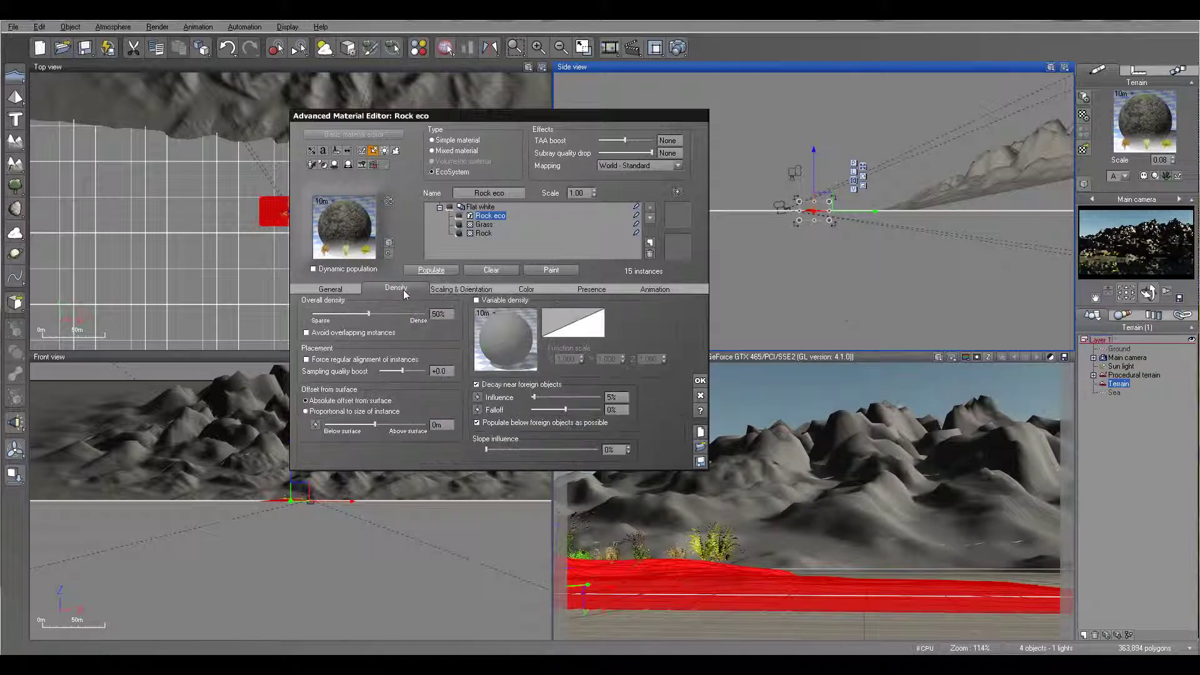
left_click(448, 270)
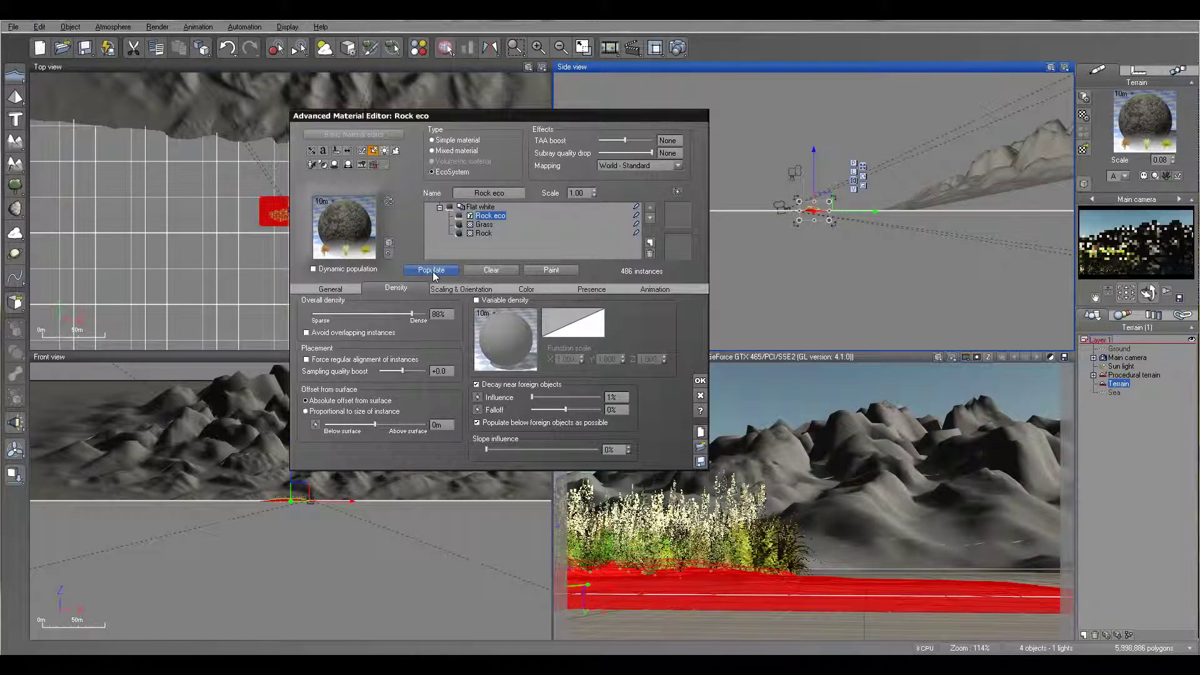
left_click(462, 289)
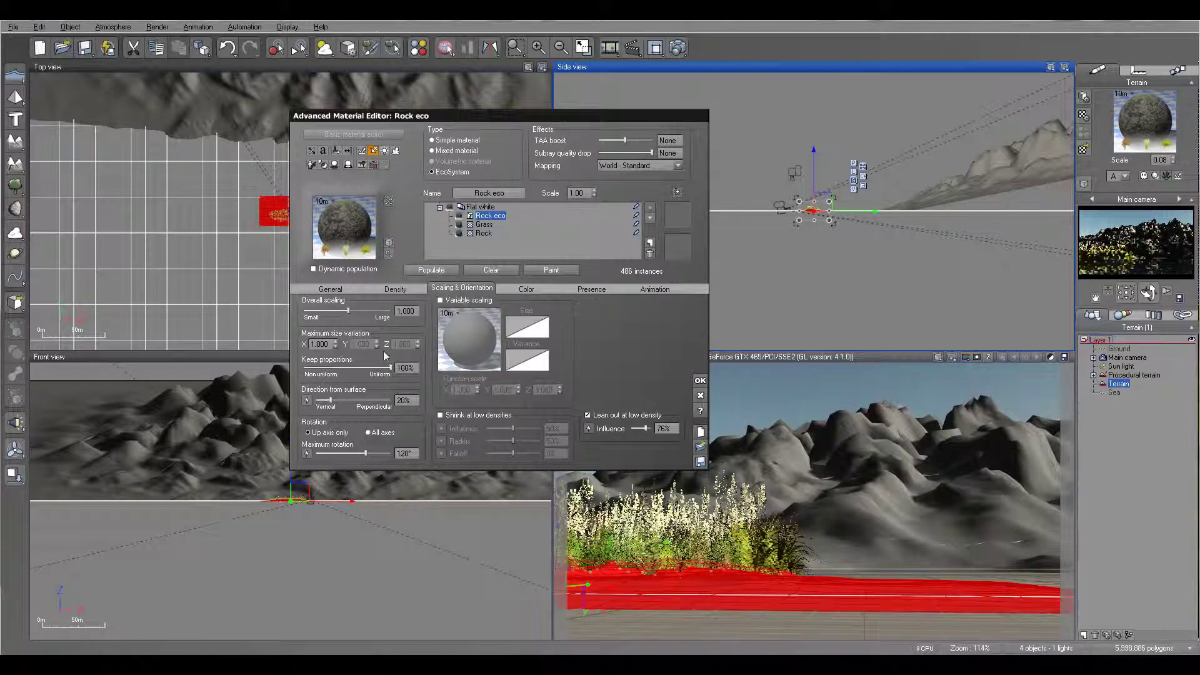
left_click(431, 270)
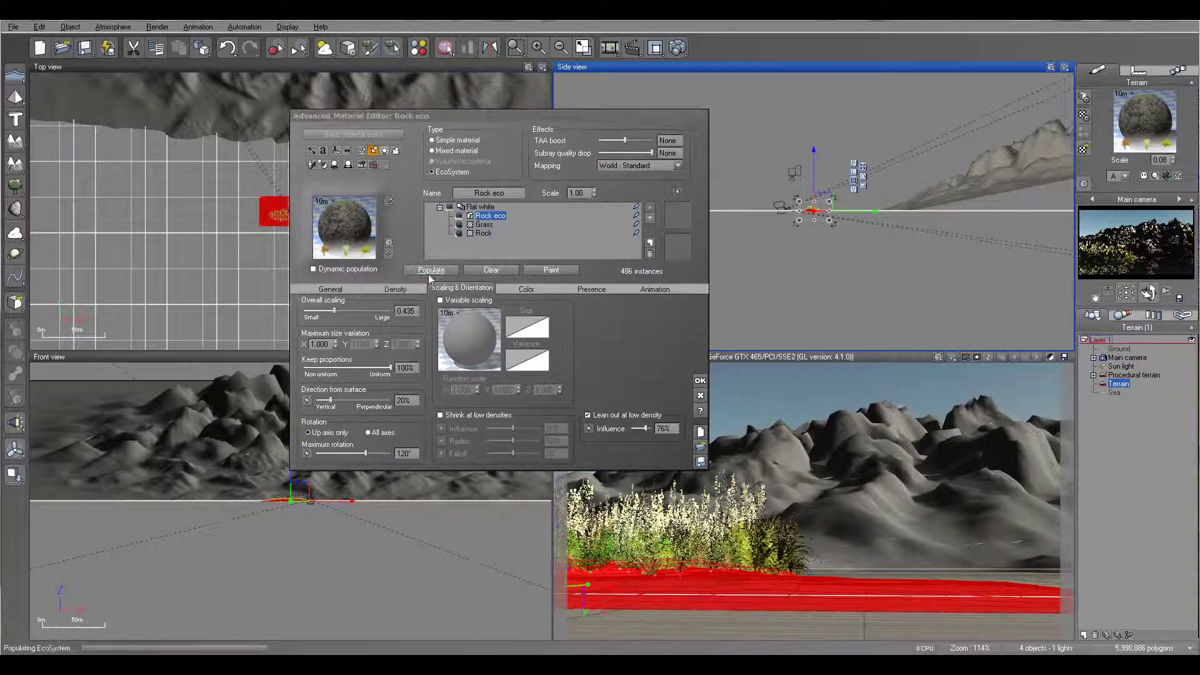
Render the repopulated foreground bank, dismiss the render and accept the foreground terrain's material changes
key("ctrl+F9")
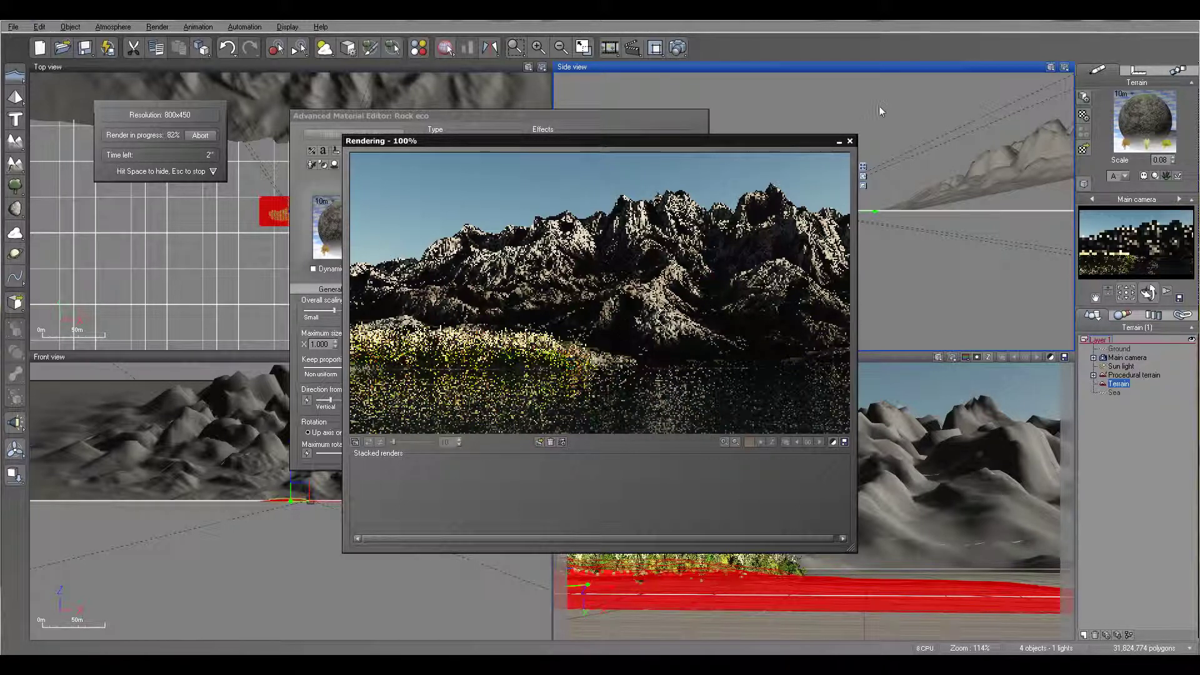
left_click(849, 141)
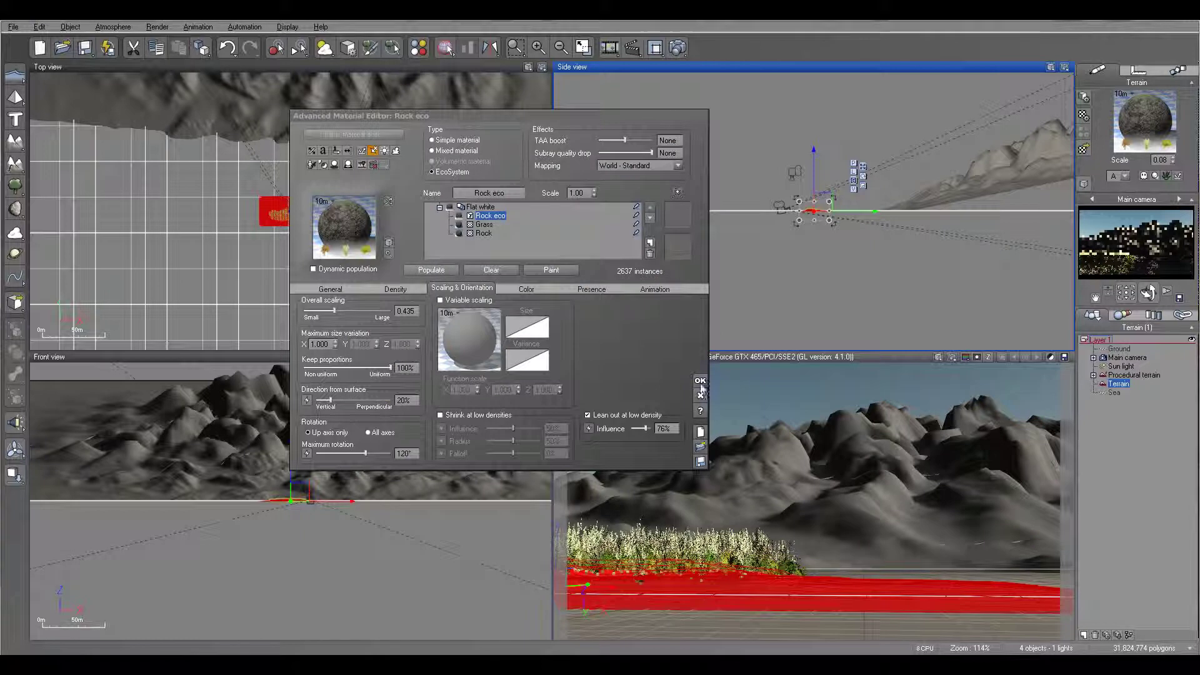
left_click(700, 384)
Move the main camera farther back from the grassy bank and raise it to a height of 5.54 m
left_click(1127, 356)
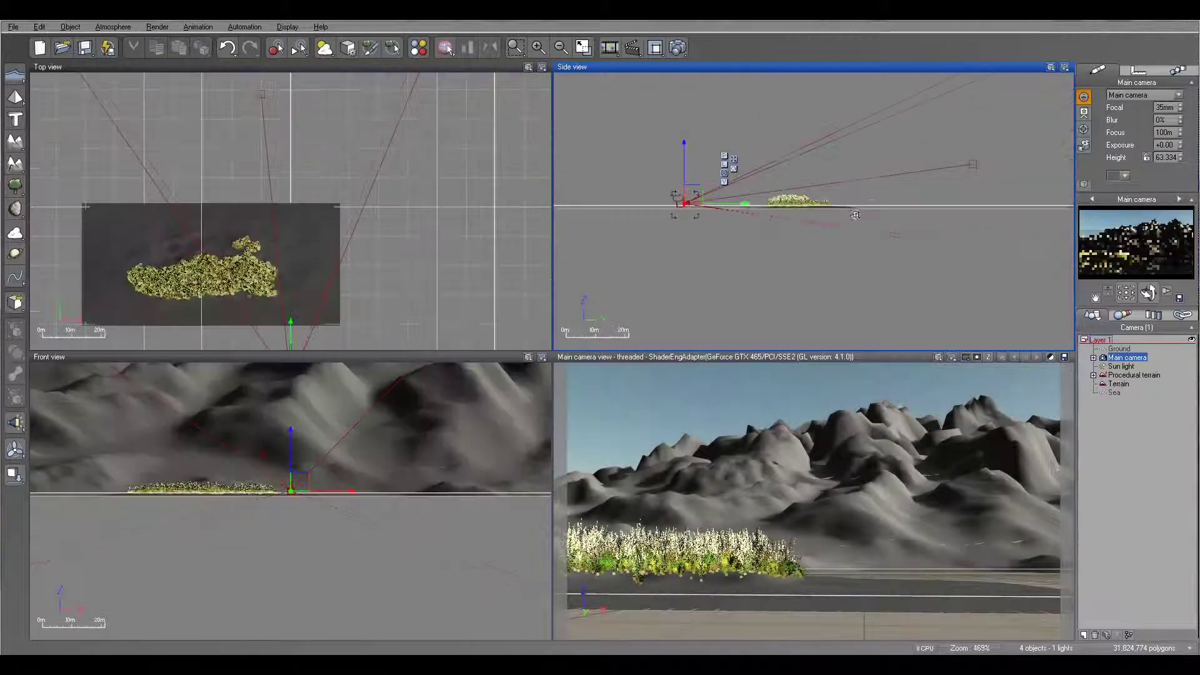
left_click_drag(784, 271, 669, 258)
left_click_drag(1149, 292, 1148, 289)
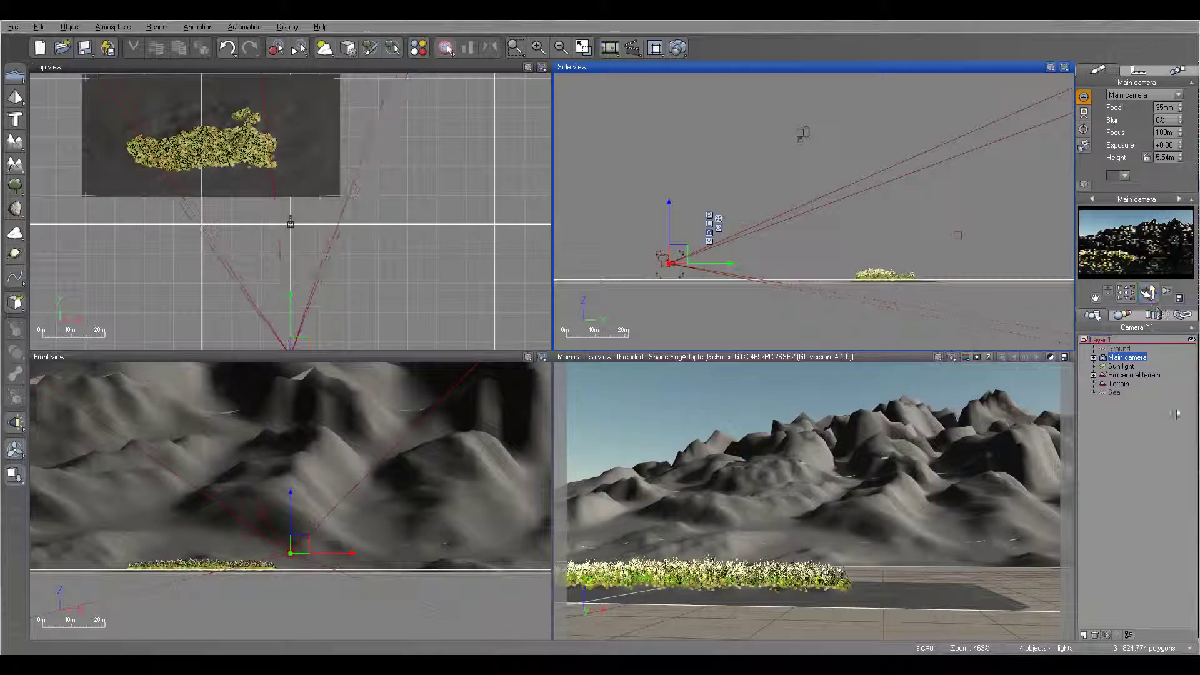
Open the procedural terrain's material and delete its Rocks and Plants layer
left_click(1120, 366)
double_click(1133, 375)
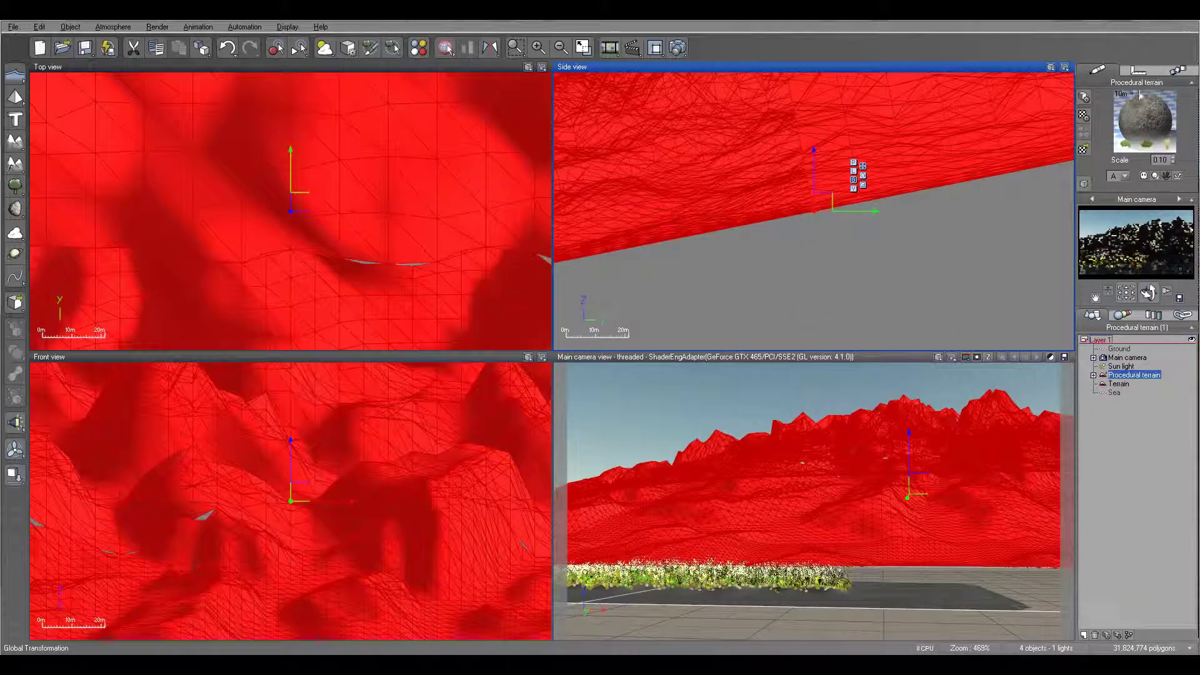
left_click(491, 242)
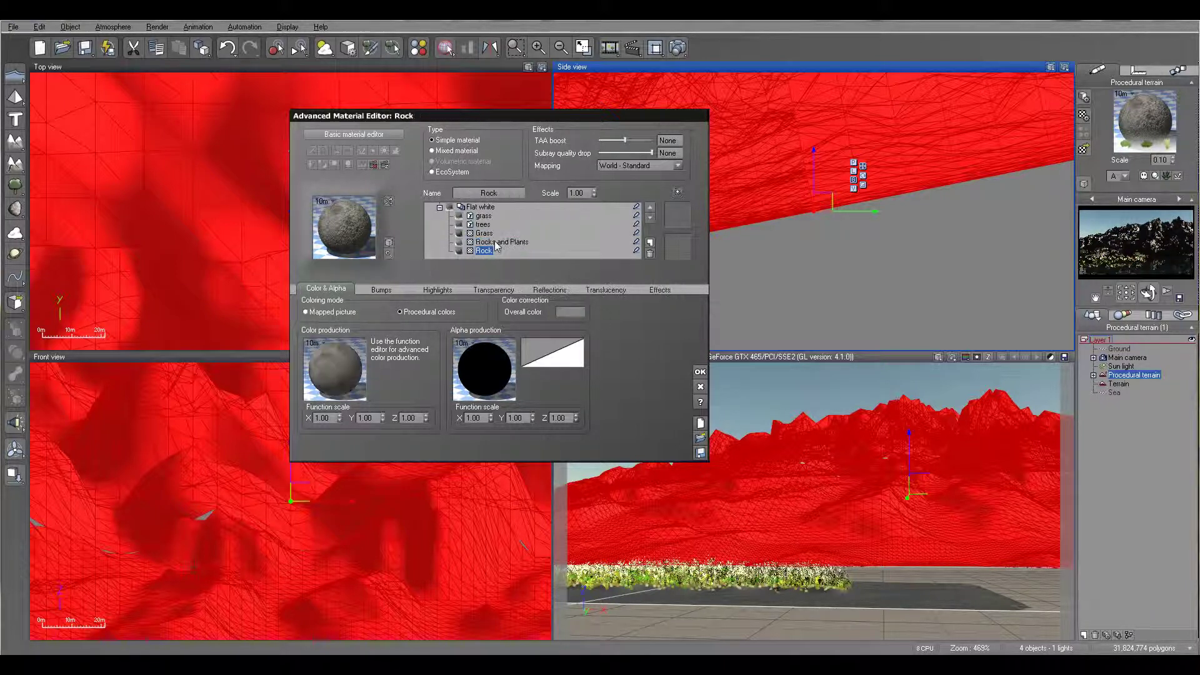
left_click(650, 254)
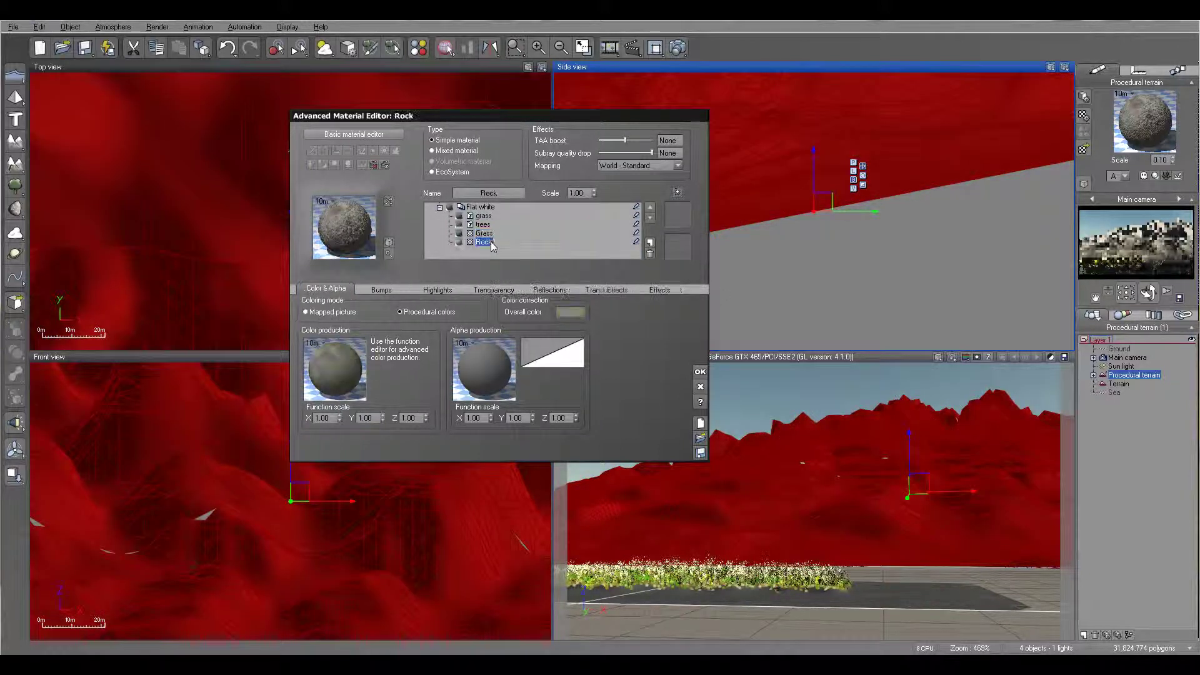
Render the main camera view to check the mountain without the Rocks and Plants layer
left_click(1136, 256)
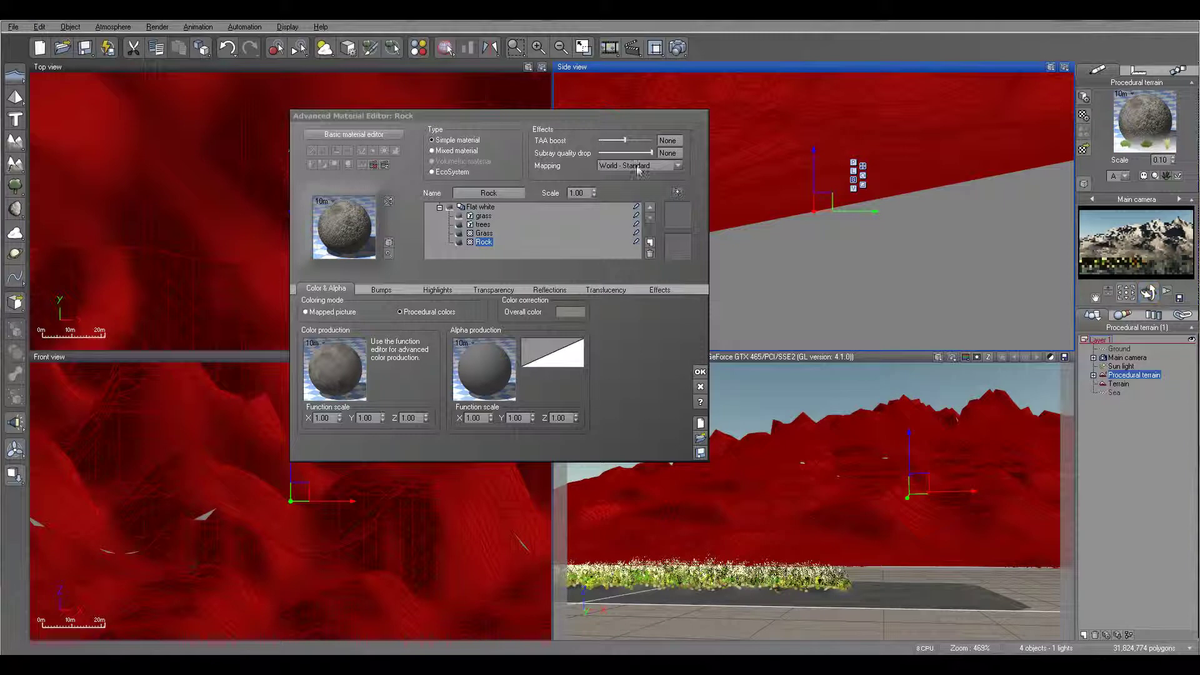
left_click(679, 48)
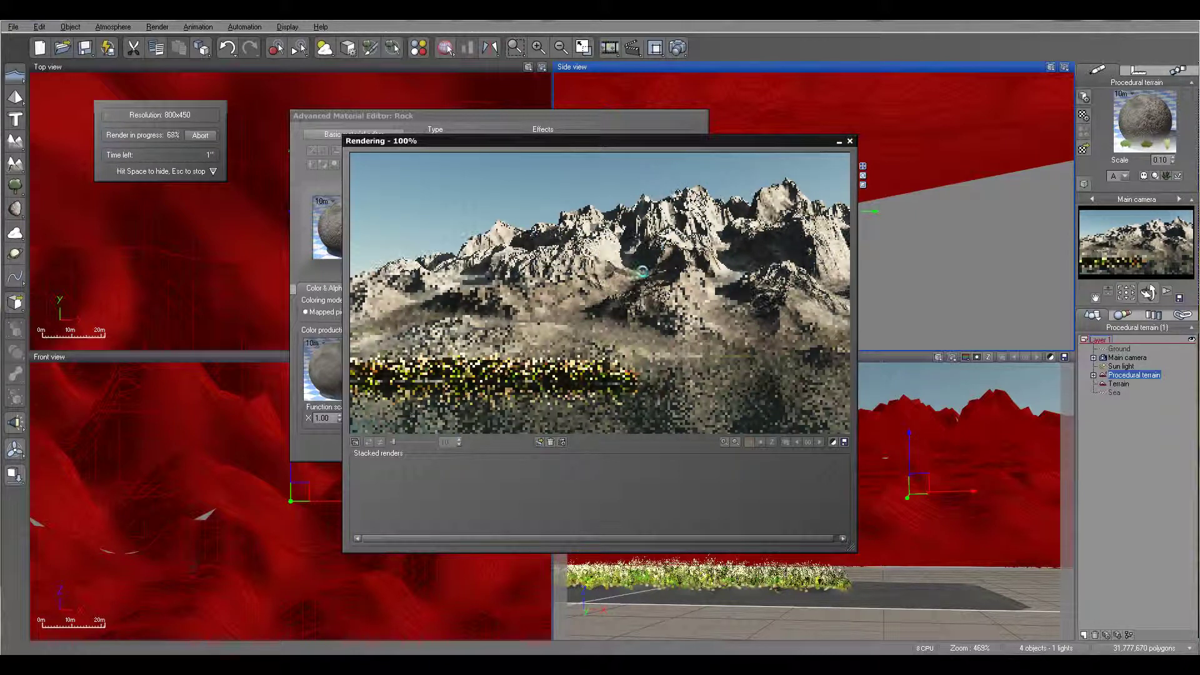
key("Escape")
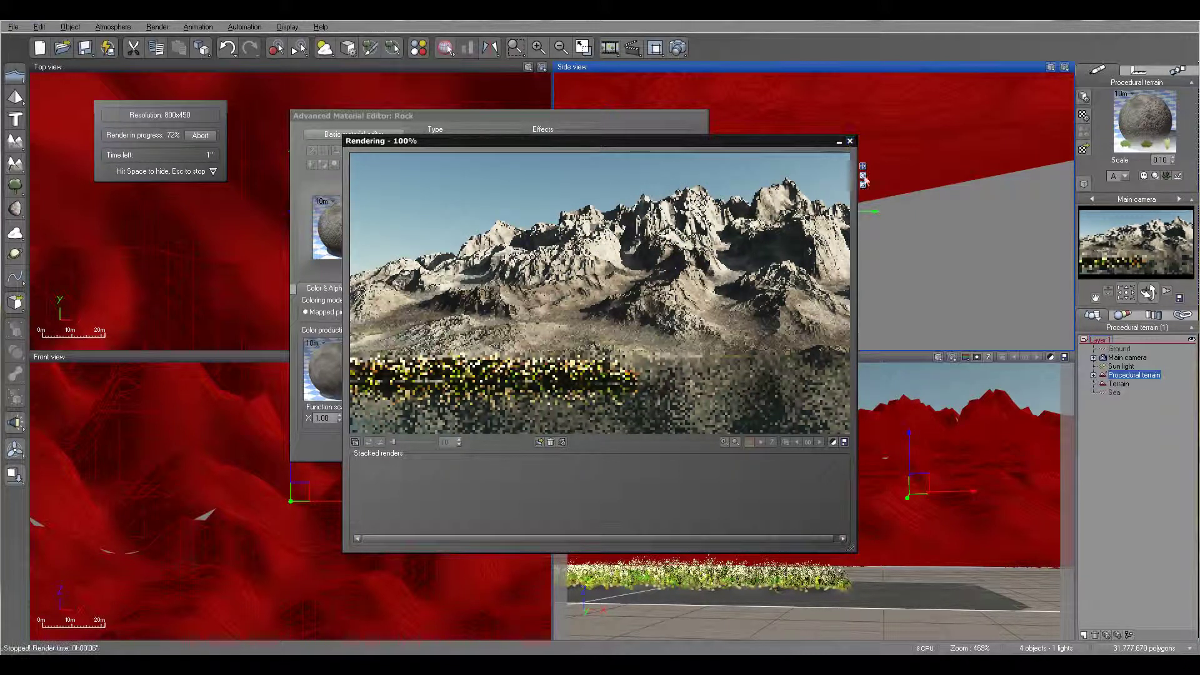
key("Escape")
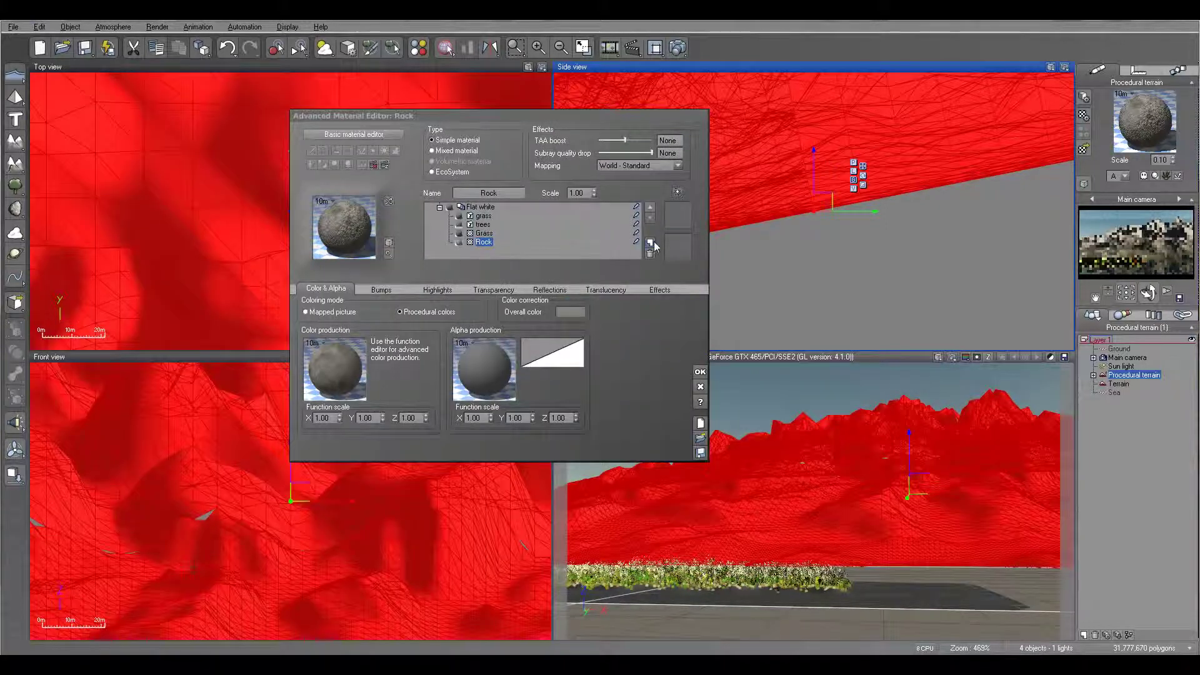
Add the Landscapes Rocks and Plants material as a layer above Rock and set its alpha boost to -8%
left_click(651, 243)
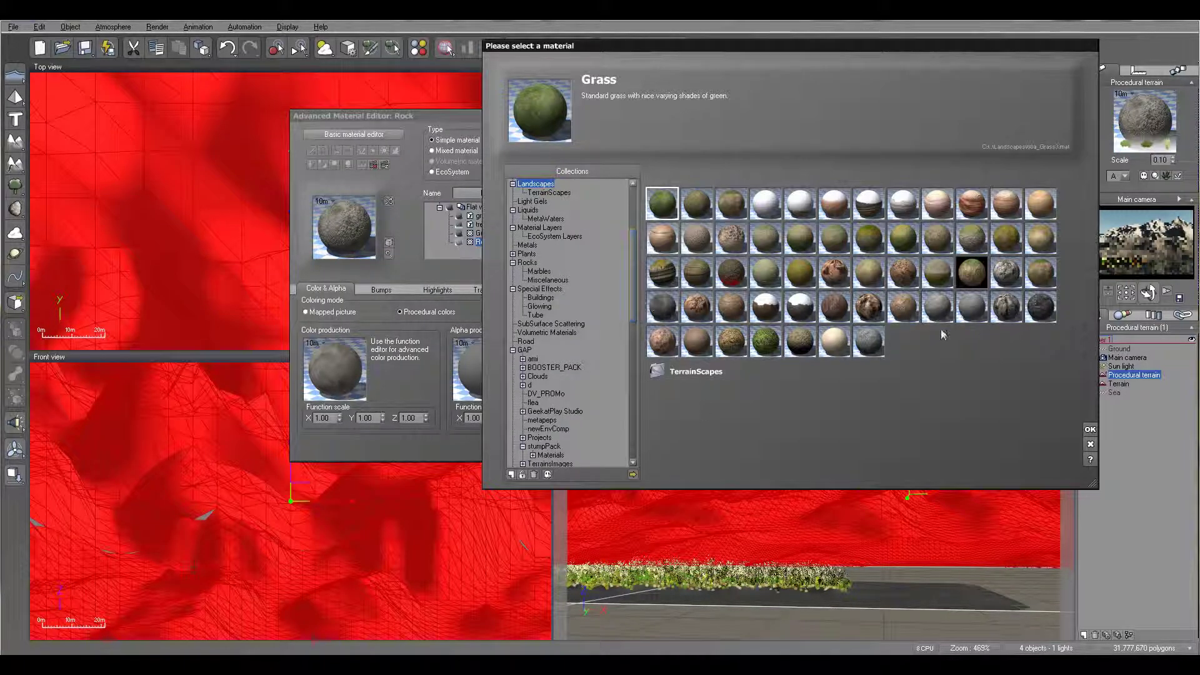
left_click(1039, 305)
left_click(1090, 429)
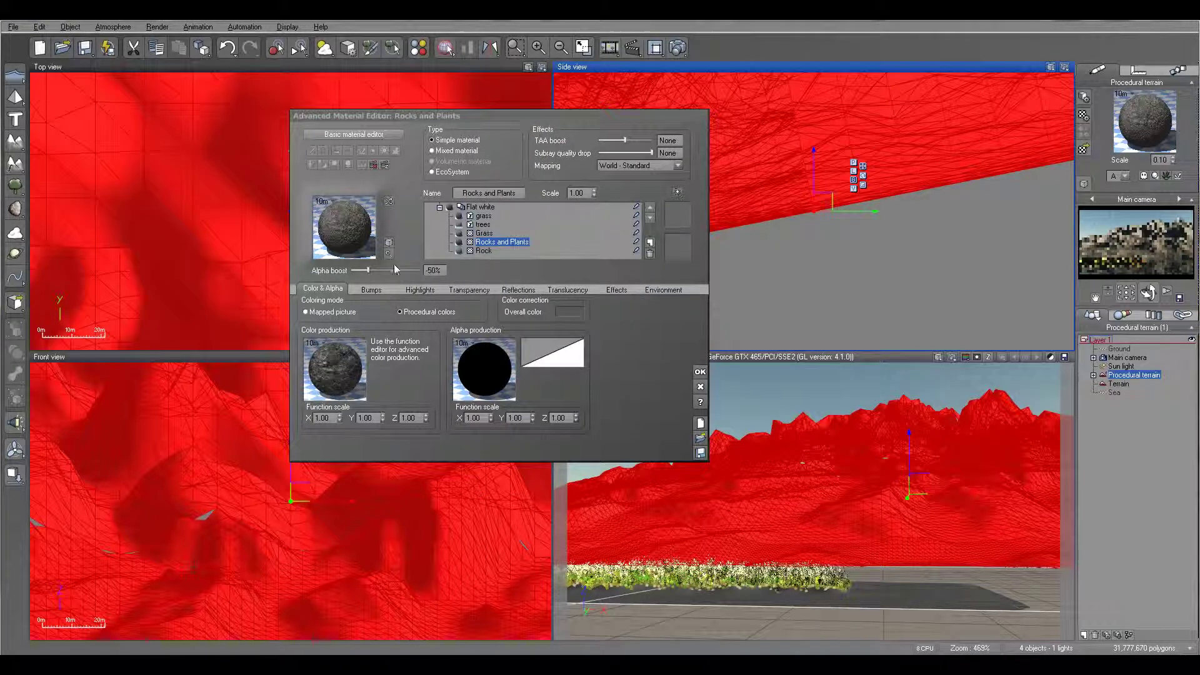
left_click(396, 269)
left_click(393, 270)
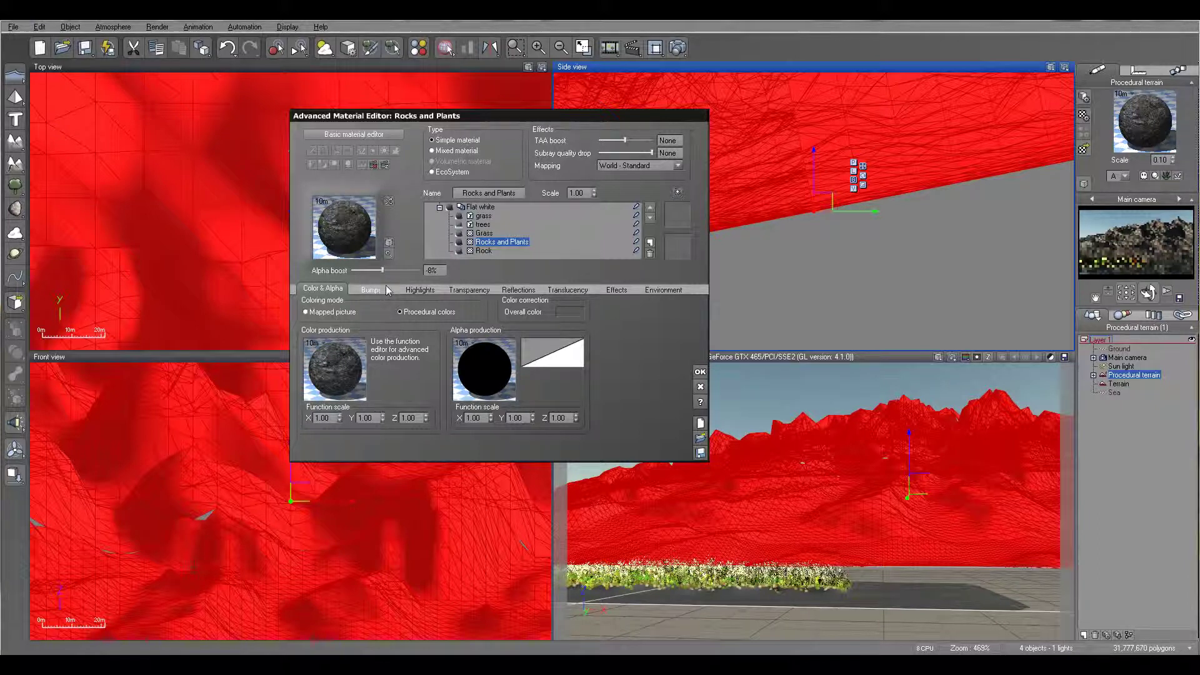
Enable variable transparency on the Rocks and Plants layer and add an External Dependency node to its transparency function
left_click(469, 290)
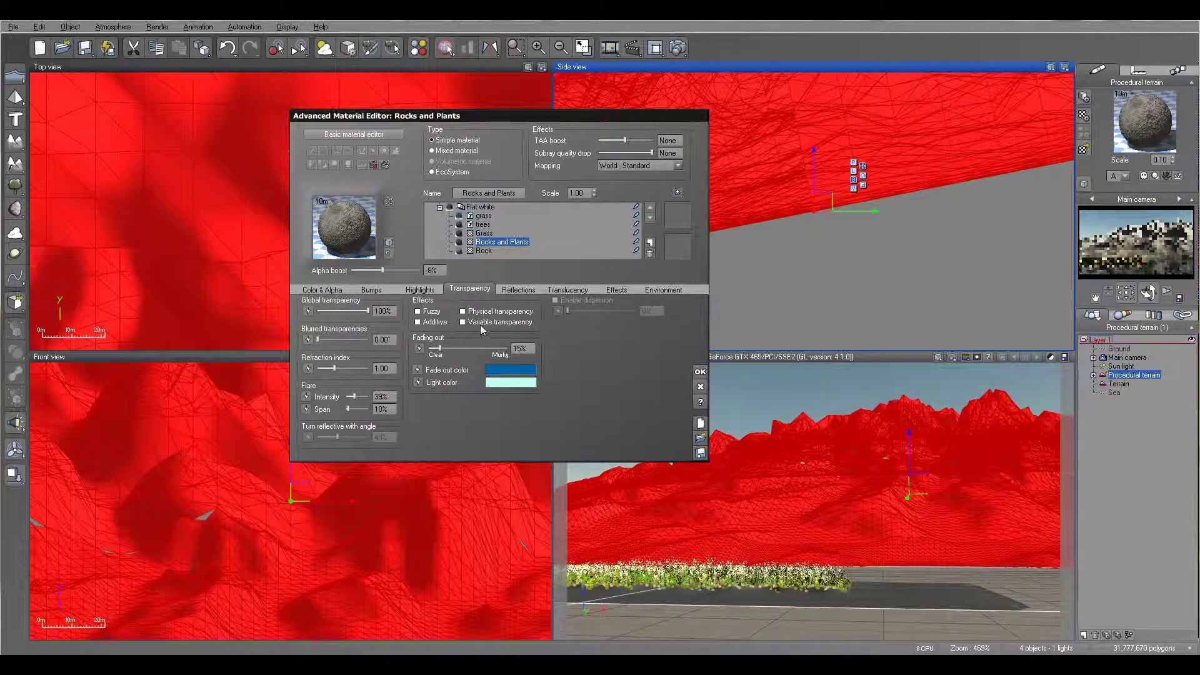
left_click(463, 322)
right_click(600, 359)
left_click(631, 373)
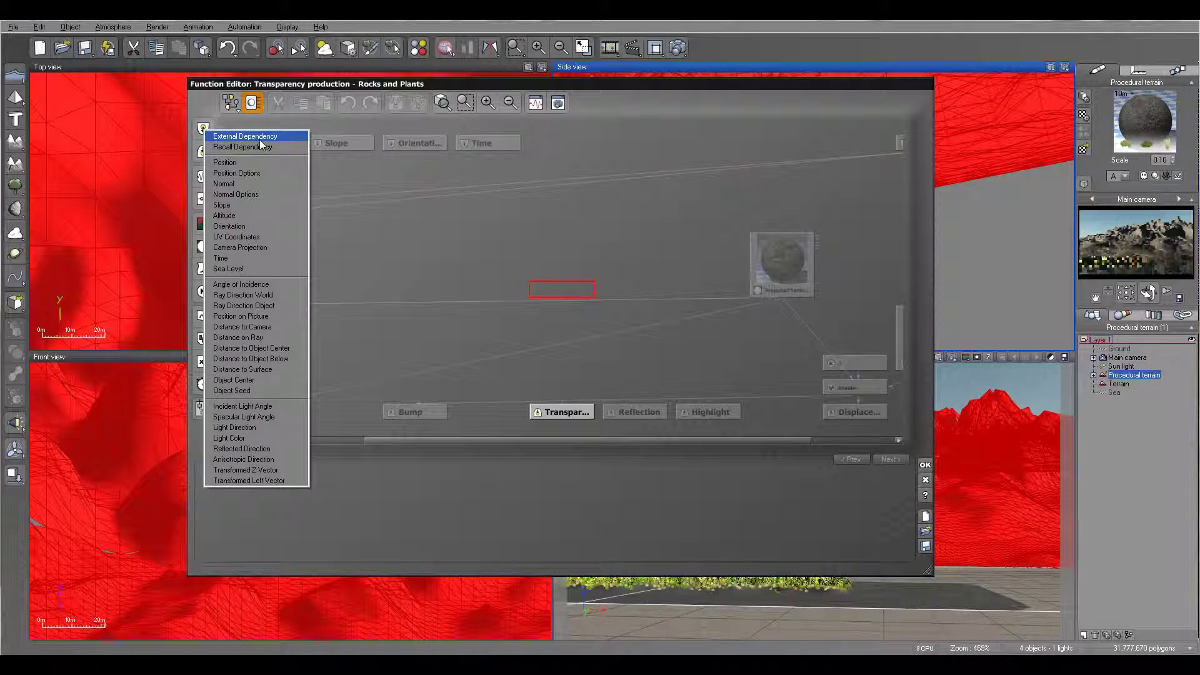
left_click(260, 137)
Drive the Transparency output with the External Dependency node set to Procedural terrain / ra, and render the scene
left_click(400, 506)
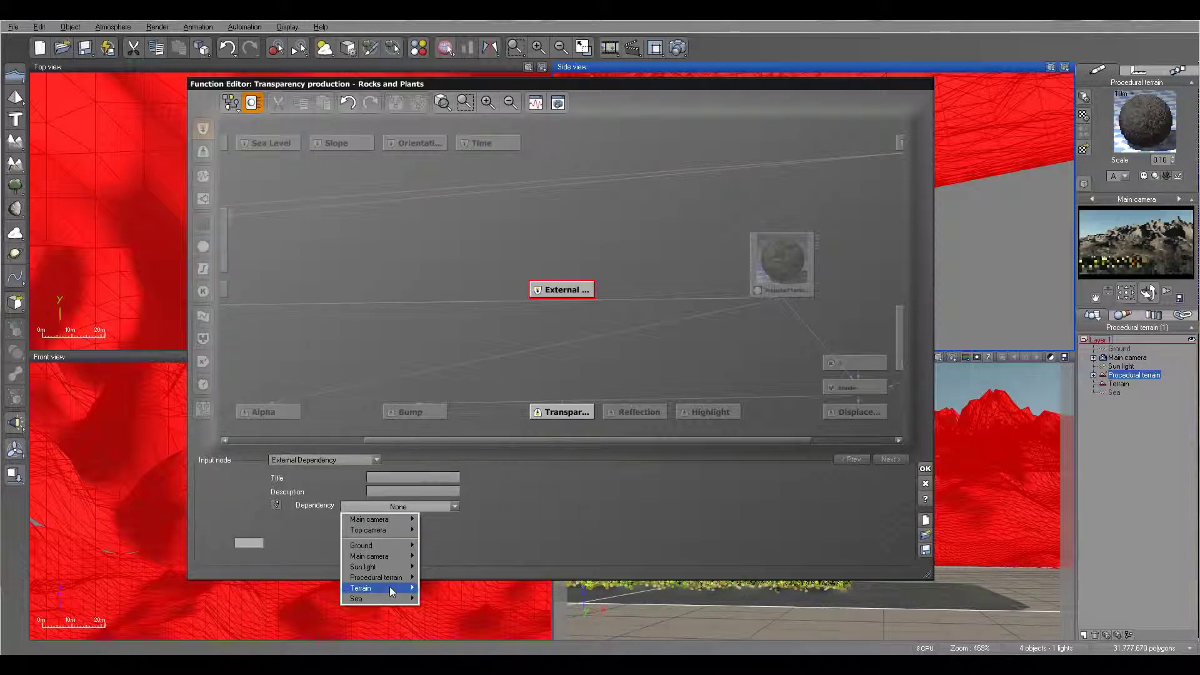
mouse_move(392, 592)
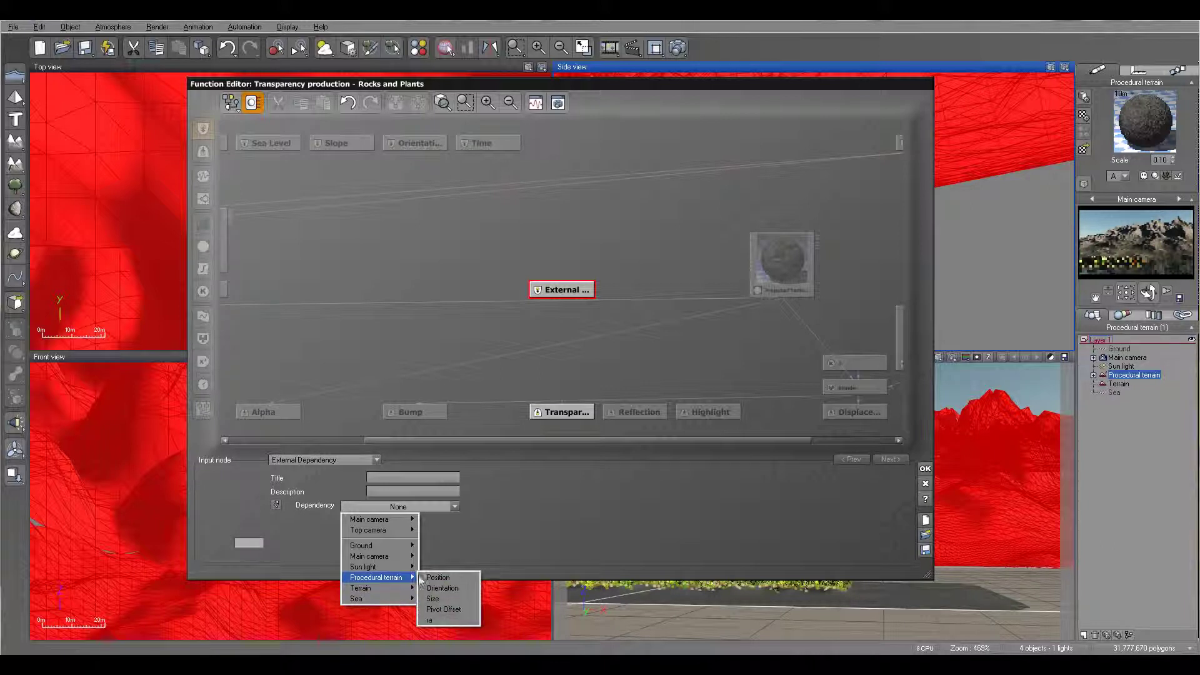
left_click(454, 620)
left_click_drag(558, 290, 558, 266)
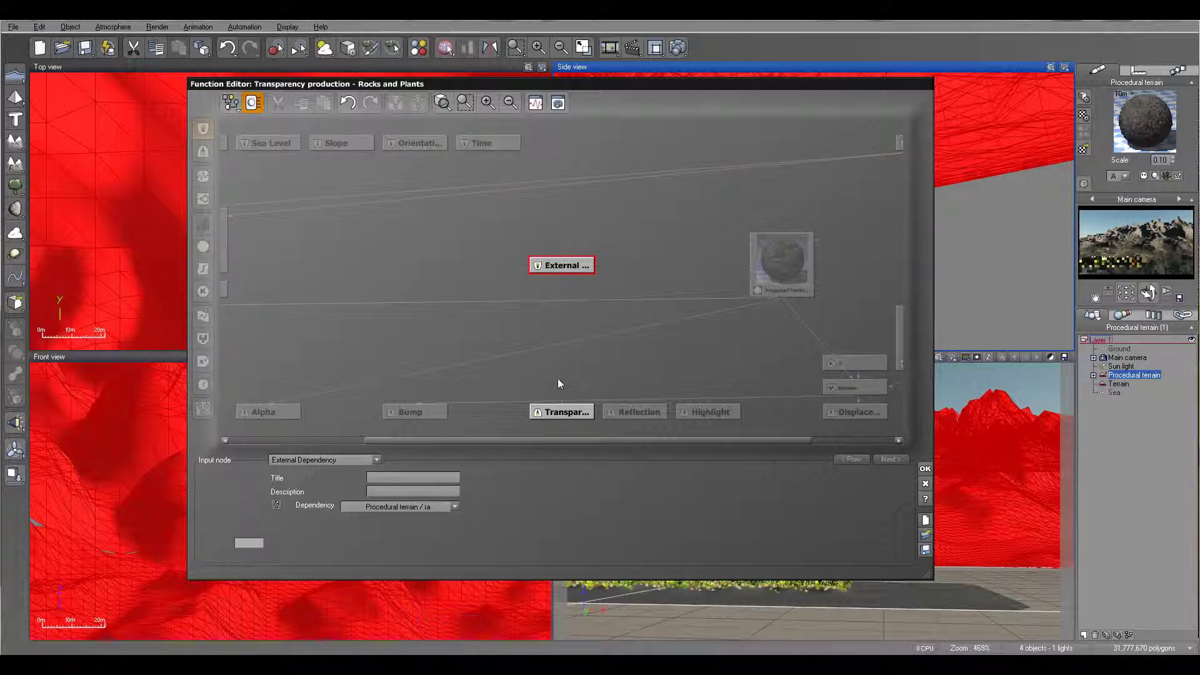
left_click_drag(561, 400, 577, 243)
left_click(1089, 323)
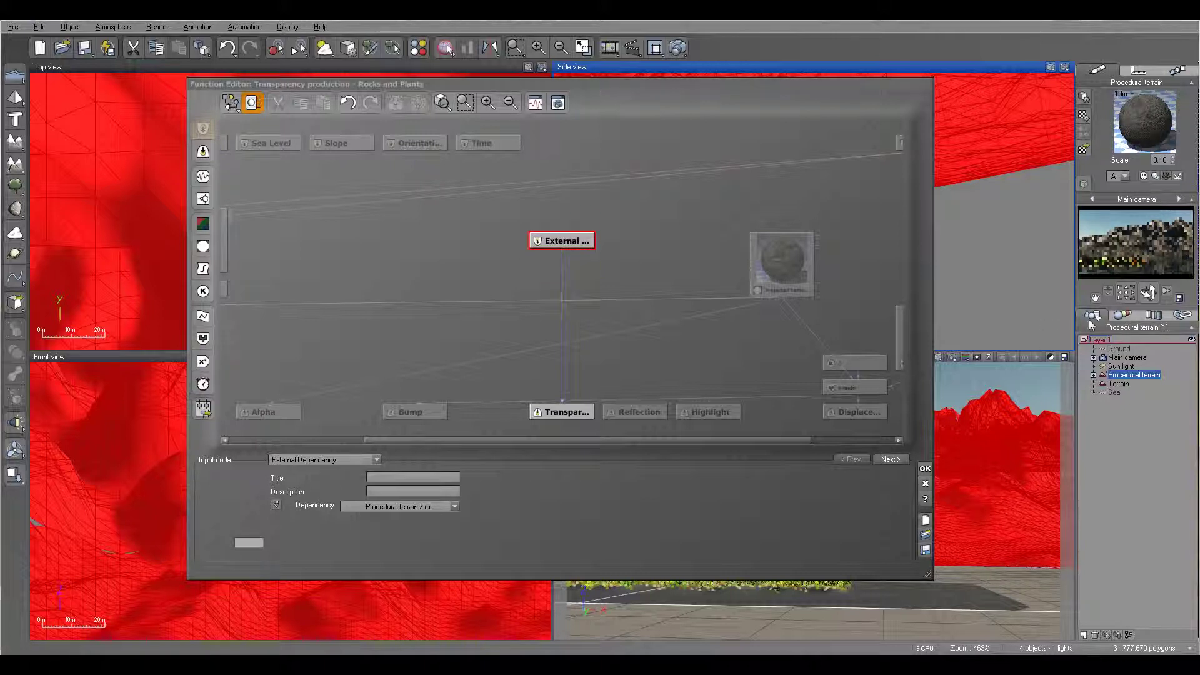
left_click(925, 468)
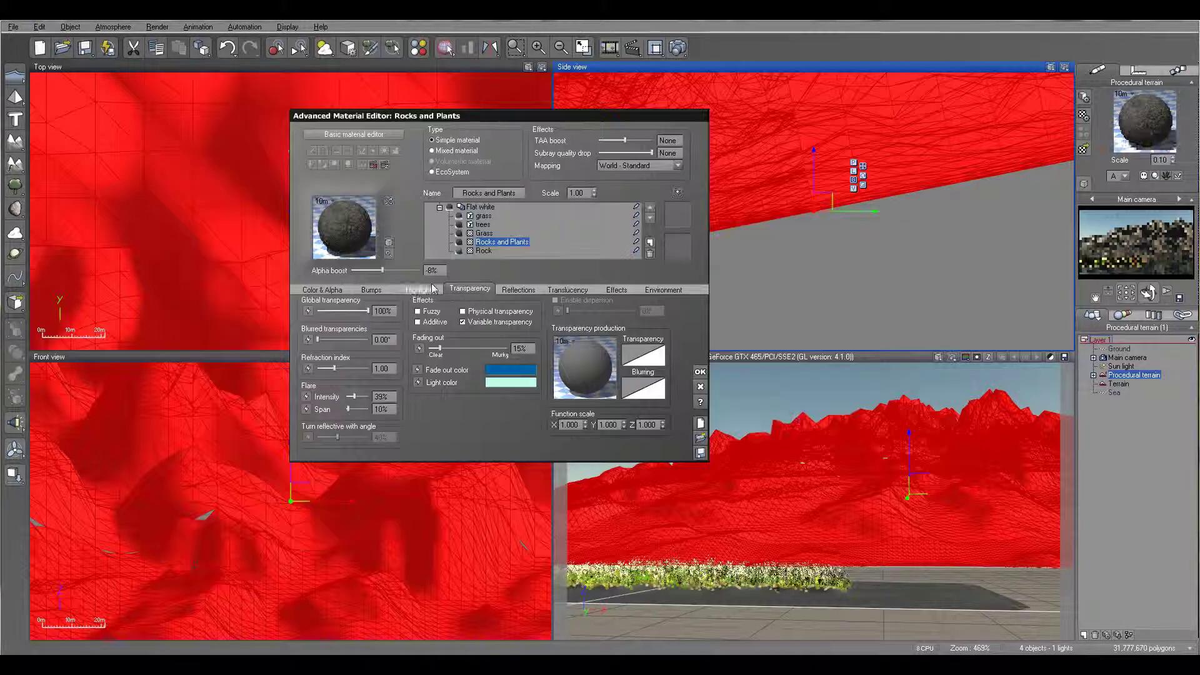
left_click(678, 47)
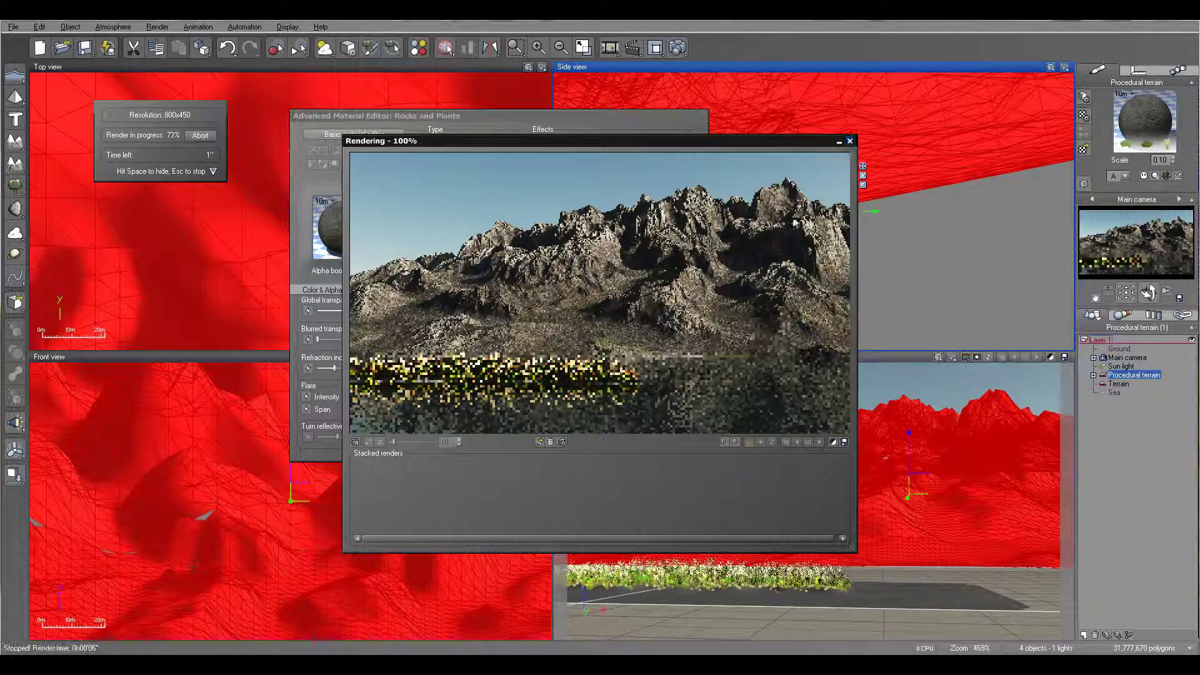
left_click(850, 140)
Set the alpha boost of the procedural terrain's Grass layer to -4% and open its environment constraints
left_click(484, 233)
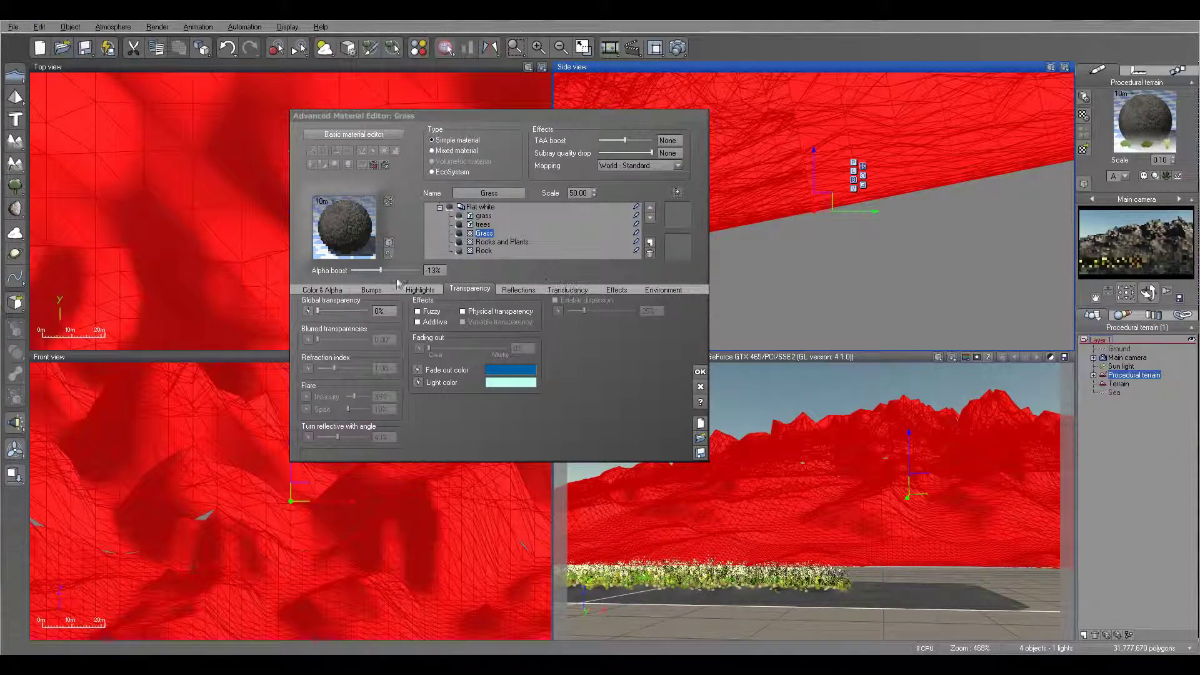
left_click_drag(380, 270, 384, 270)
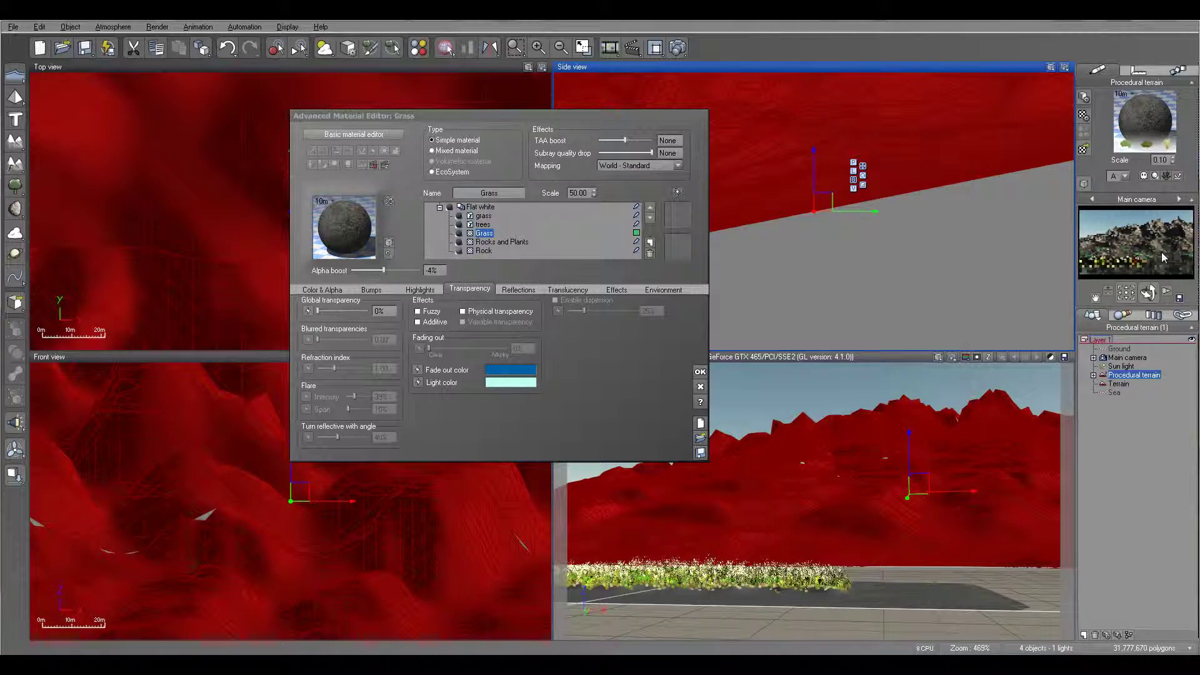
left_click(663, 290)
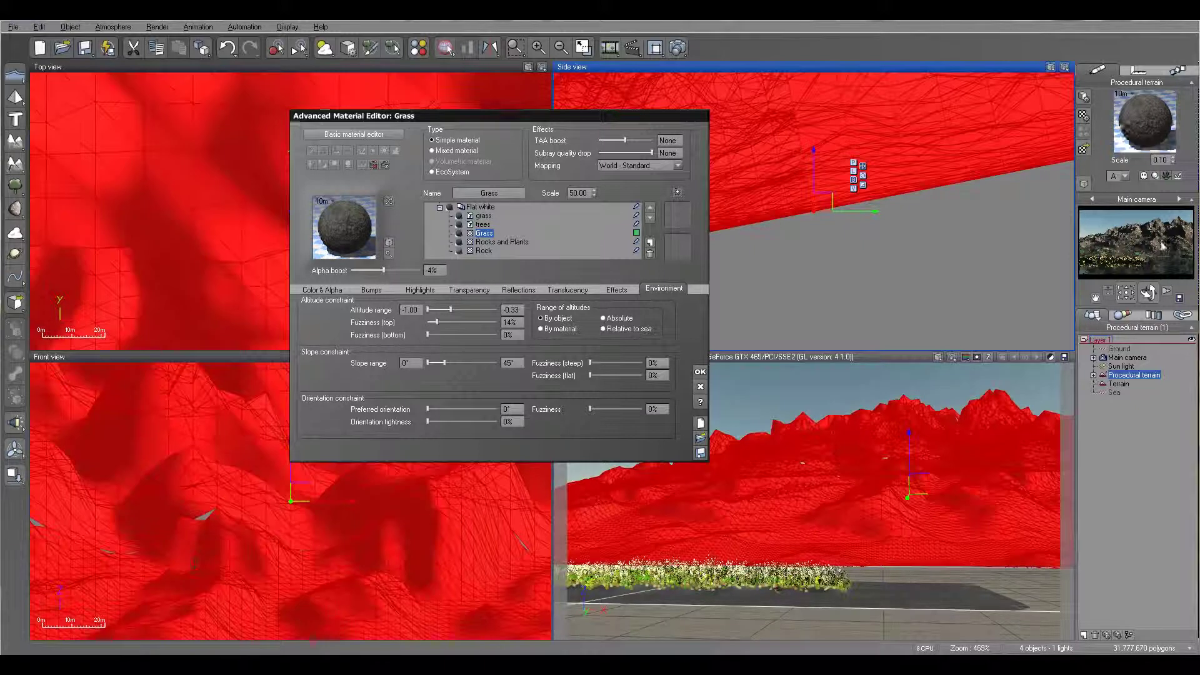
Check the Grass layer's coverage in the camera preview and readjust its alpha boost
left_click(1161, 256)
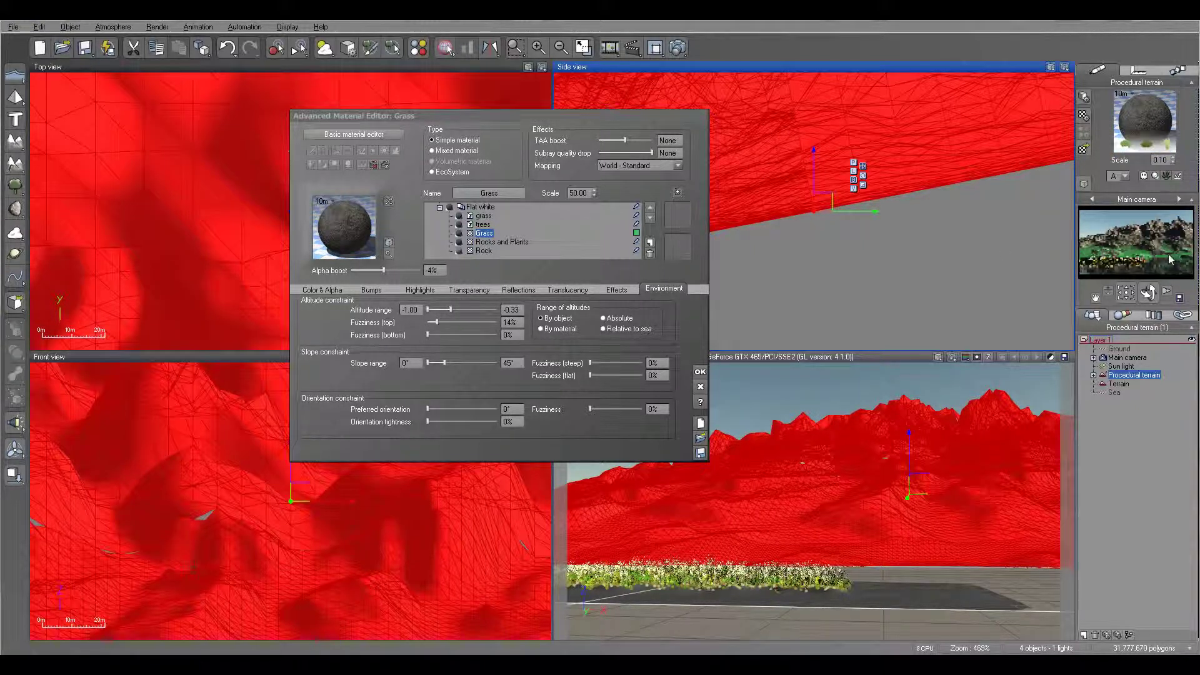
left_click(397, 268)
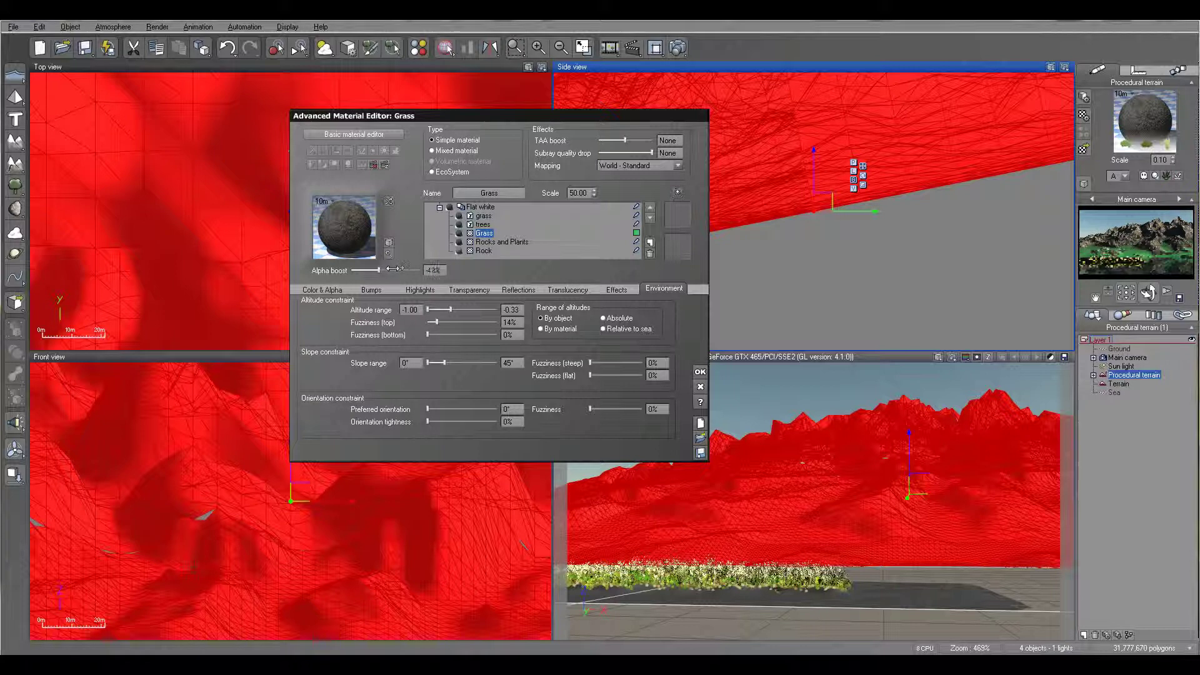